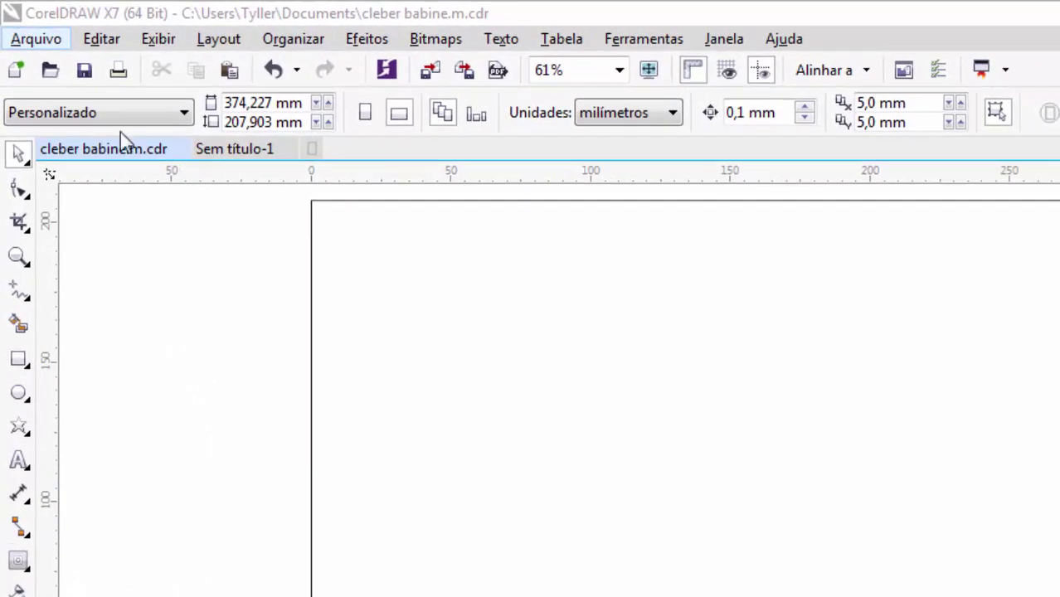
Keep the custom page size and drag the singers cut-out onto the Sem título-1 page
{"action": "left_click", "coordinate": [120, 114]}
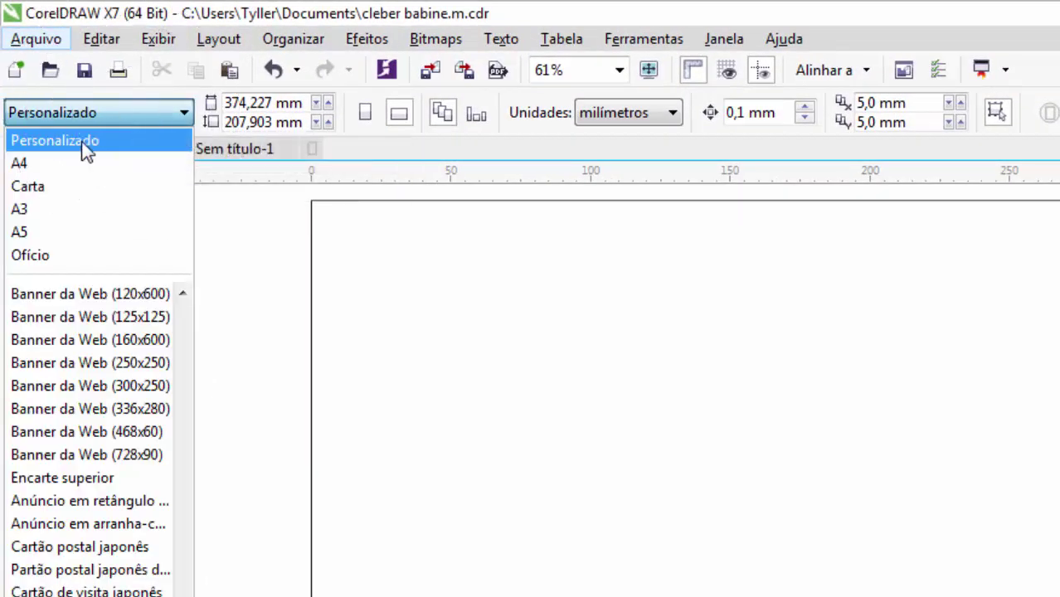
{"action": "left_click", "coordinate": [262, 108]}
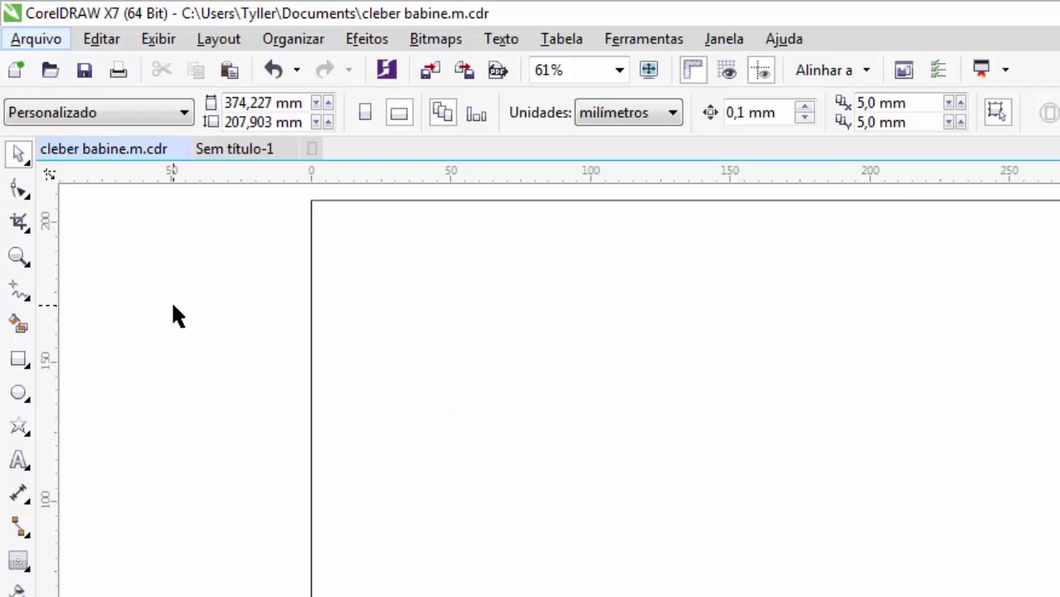
{"action": "left_click", "coordinate": [233, 149]}
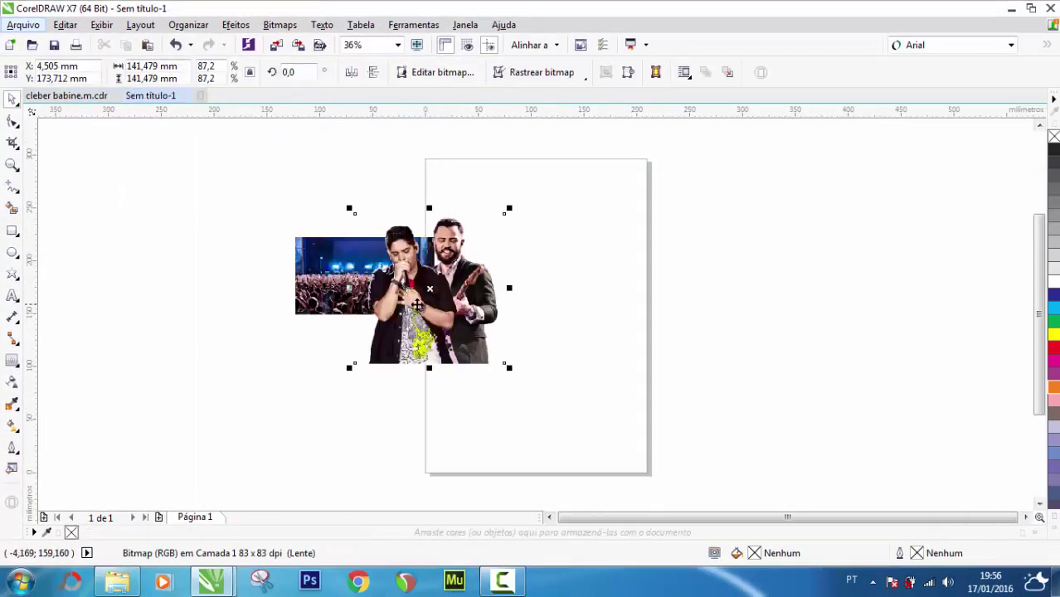
{"action": "left_click_drag", "start_coordinate": [411, 308], "coordinate": [523, 287]}
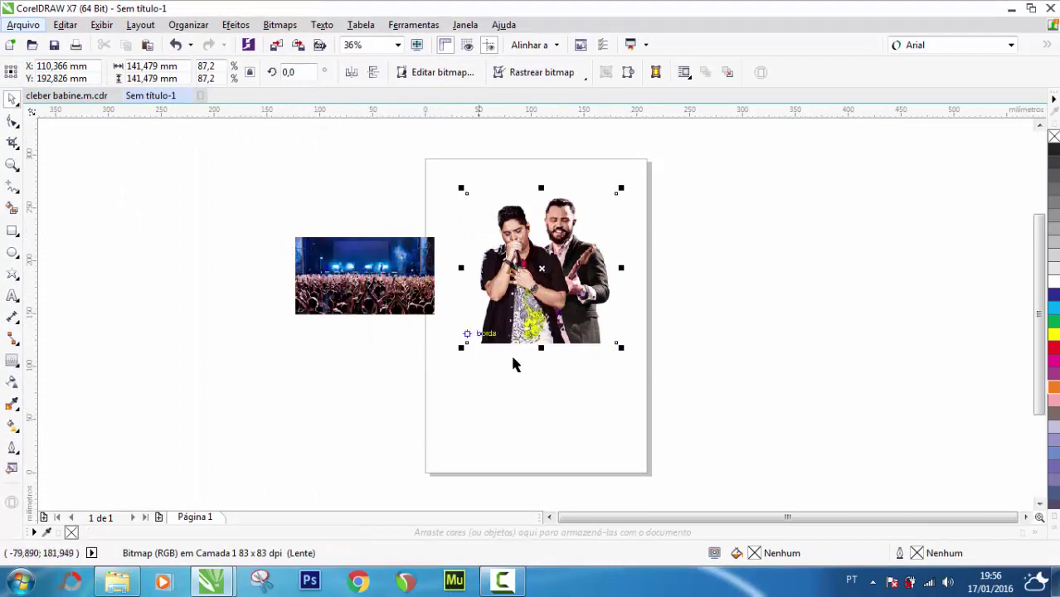
{"action": "left_click", "coordinate": [213, 206]}
{"action": "left_click_drag", "start_coordinate": [220, 186], "coordinate": [767, 375]}
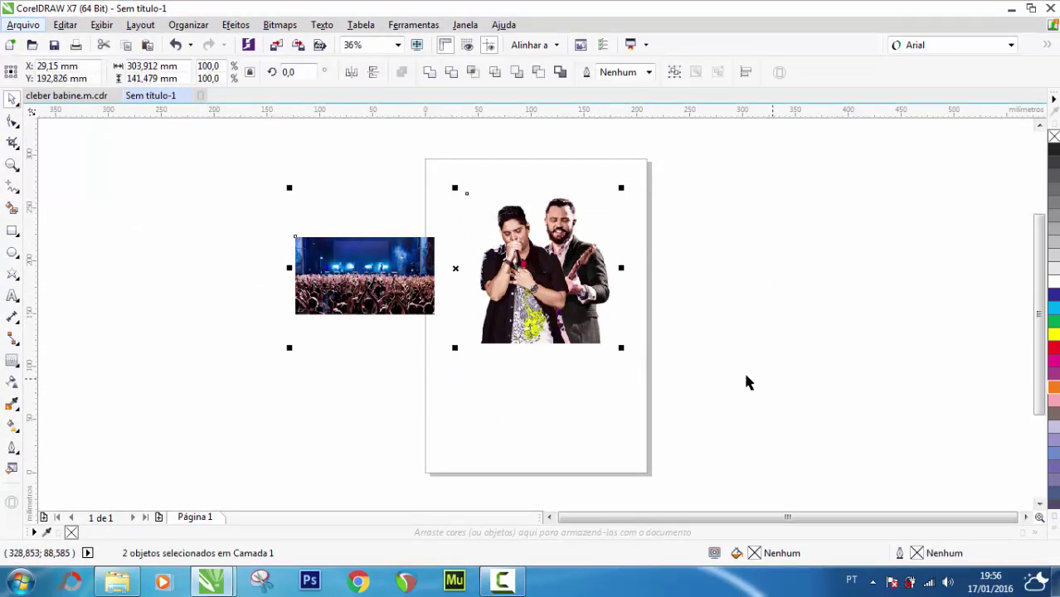
{"action": "left_click", "coordinate": [119, 263]}
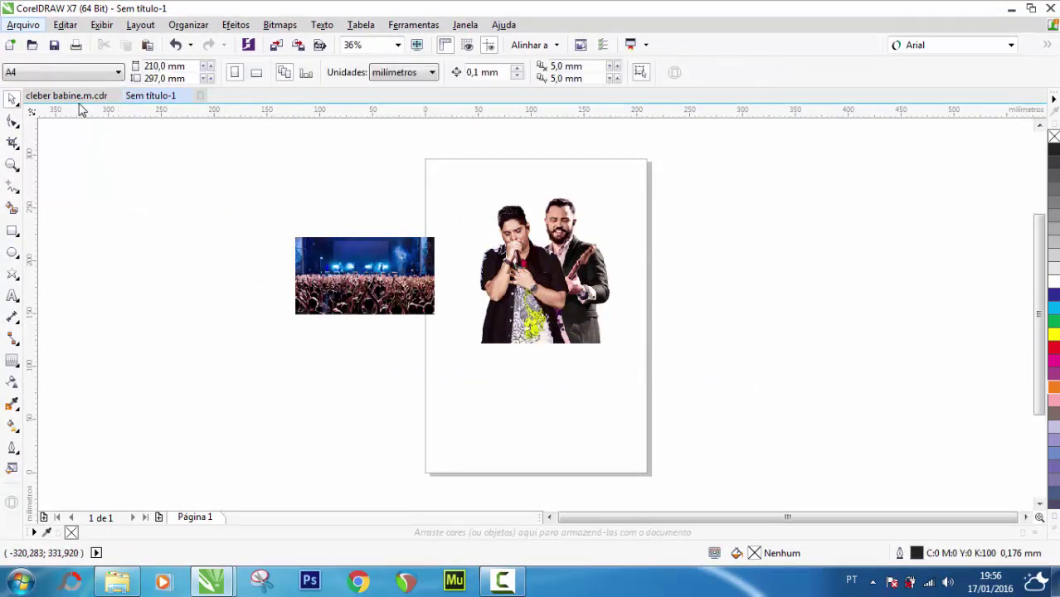
{"action": "left_click", "coordinate": [79, 98]}
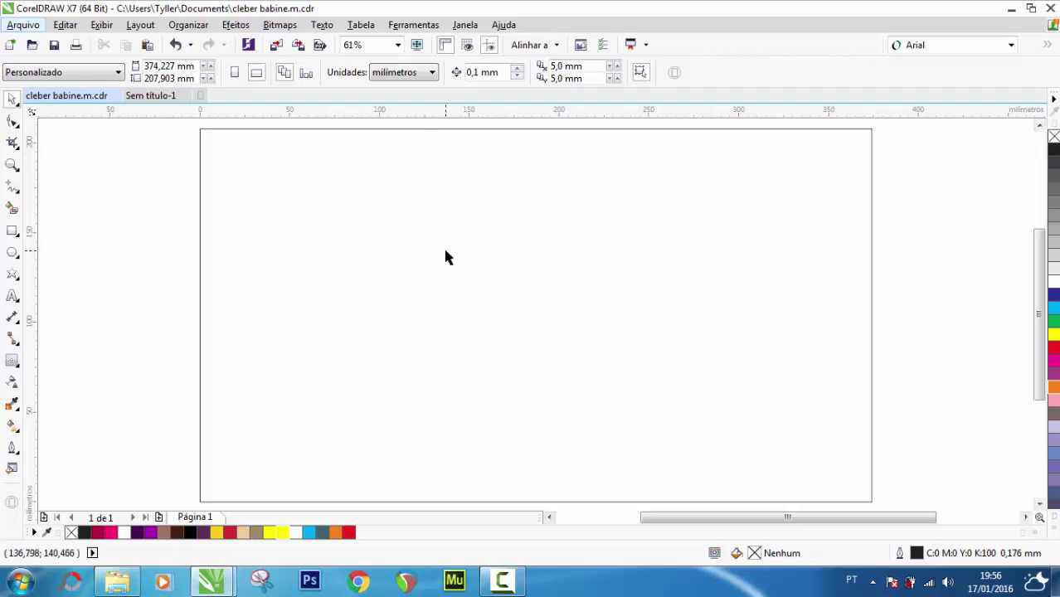
Resize the rectangles by their side handles into a cross-shaped grid layout over the page
{"action": "scroll", "coordinate": [444, 256], "scroll_direction": "down", "scroll_amount": 2}
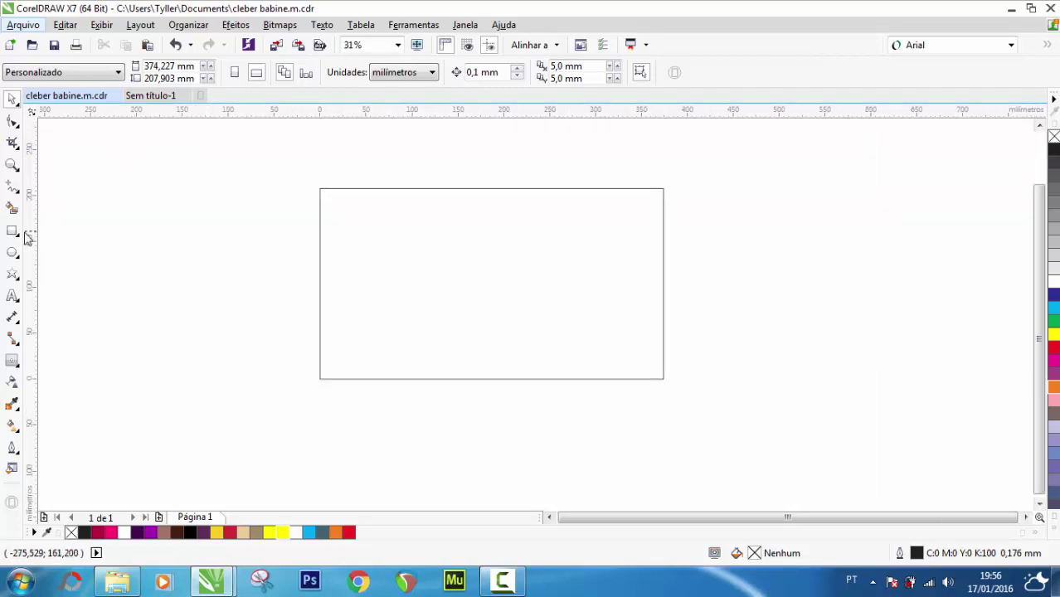
{"action": "left_click", "coordinate": [367, 262]}
{"action": "left_click_drag", "start_coordinate": [315, 283], "coordinate": [390, 285]}
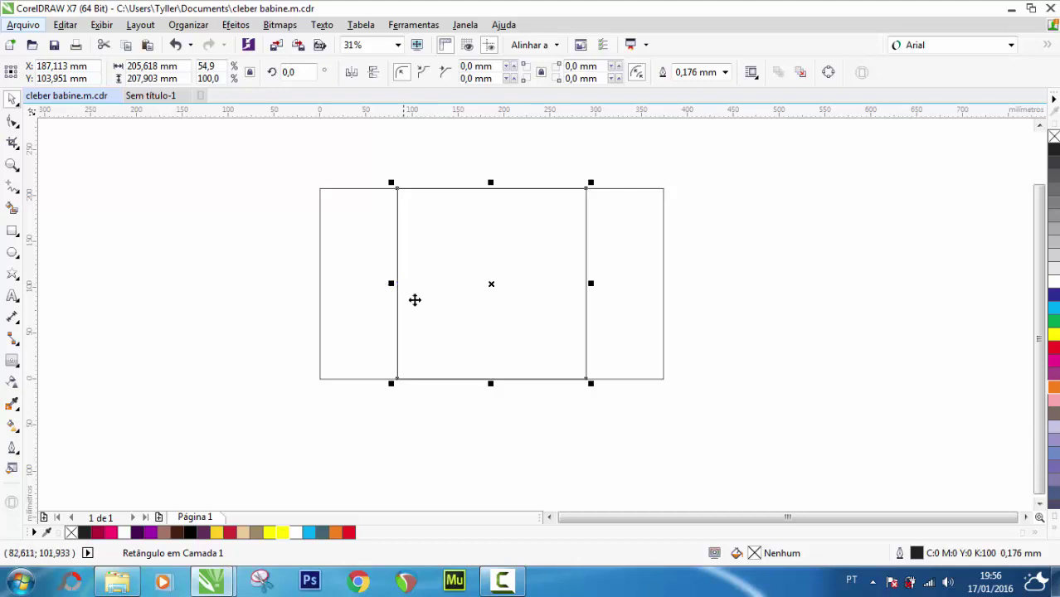
{"action": "left_click_drag", "start_coordinate": [490, 383], "coordinate": [489, 334]}
{"action": "left_click_drag", "start_coordinate": [587, 283], "coordinate": [701, 282]}
{"action": "left_click", "coordinate": [182, 196]}
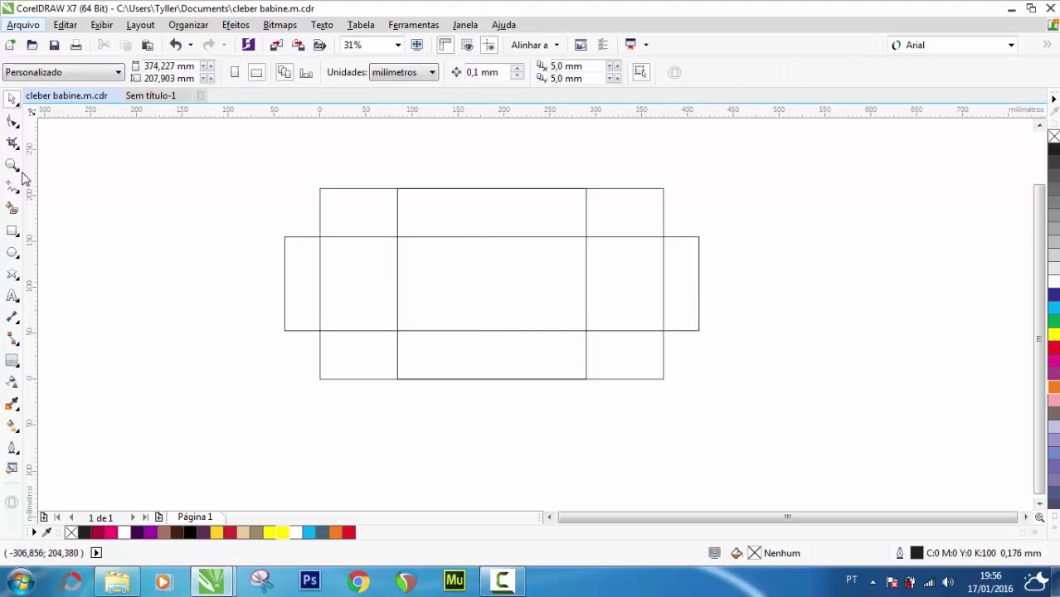
Zoom to fit and trim the wide horizontal band to the 374 mm page width
{"action": "double_click", "coordinate": [13, 165]}
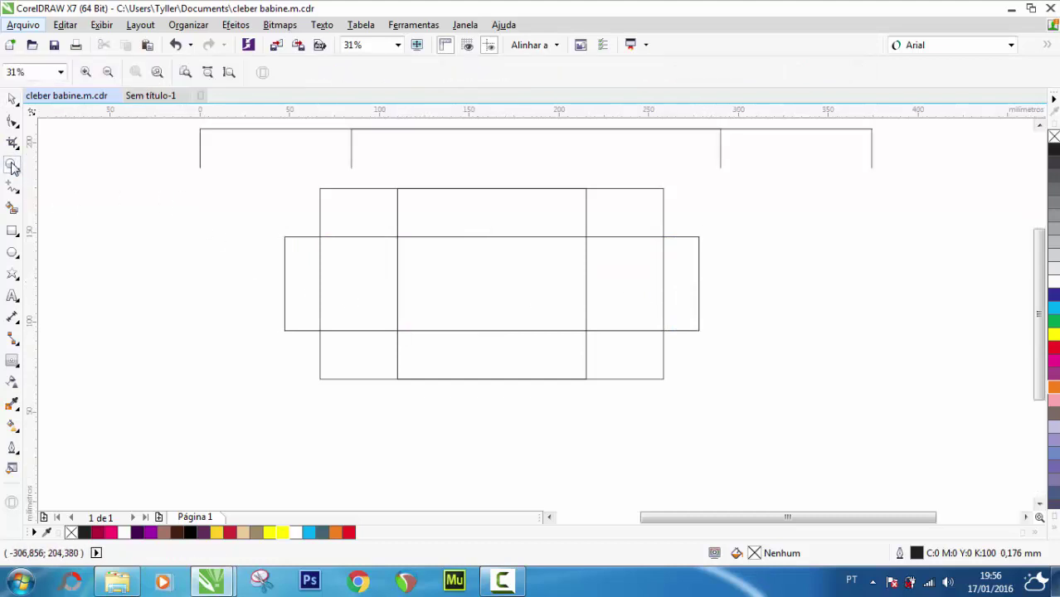
{"action": "left_click", "coordinate": [13, 100]}
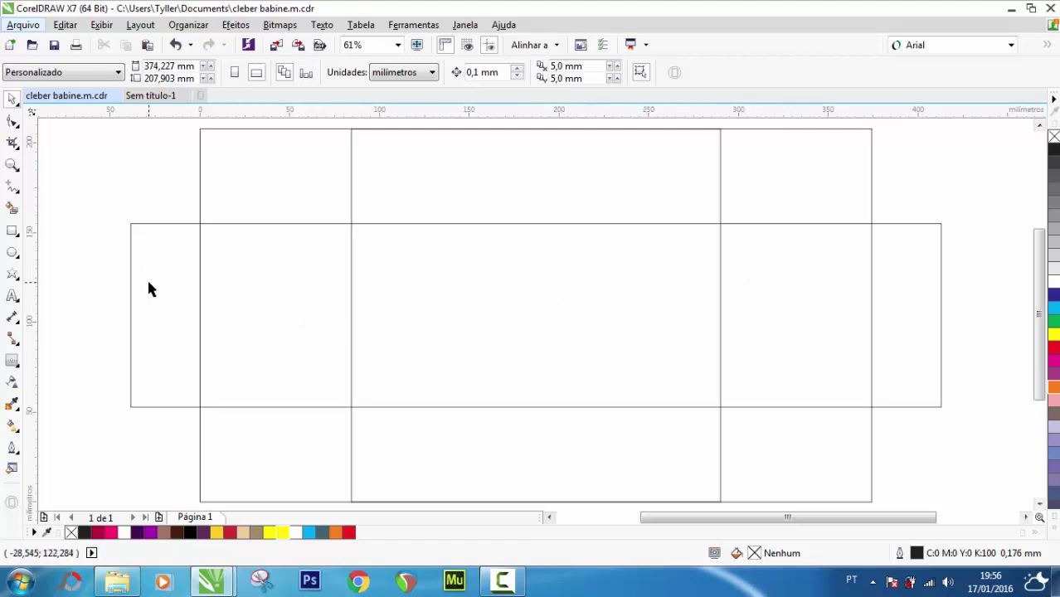
{"action": "left_click", "coordinate": [131, 306]}
{"action": "left_click_drag", "start_coordinate": [125, 314], "coordinate": [199, 314]}
{"action": "left_click", "coordinate": [658, 287]}
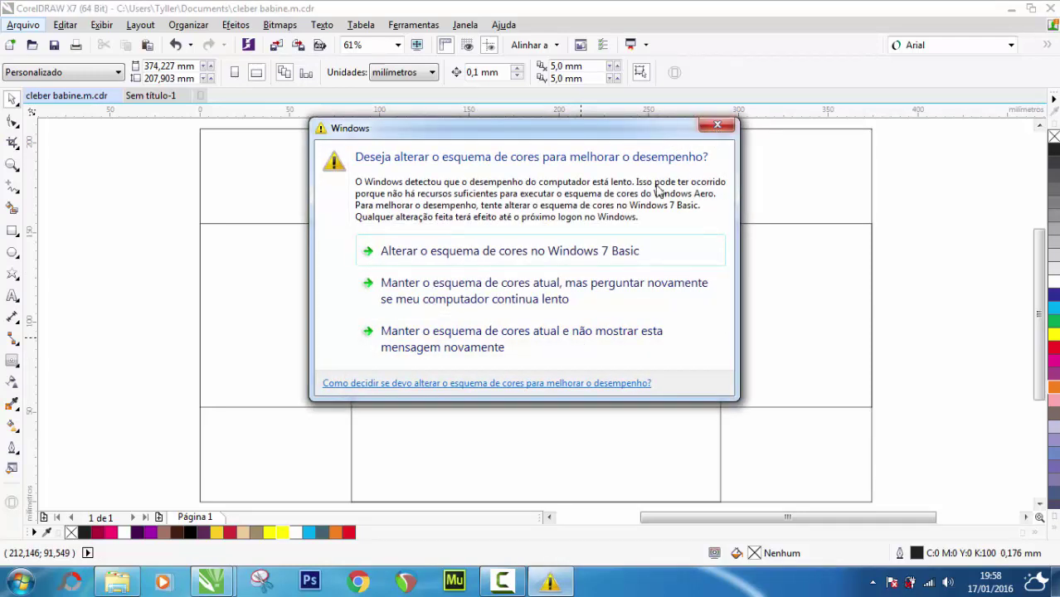
{"action": "left_click", "coordinate": [718, 127]}
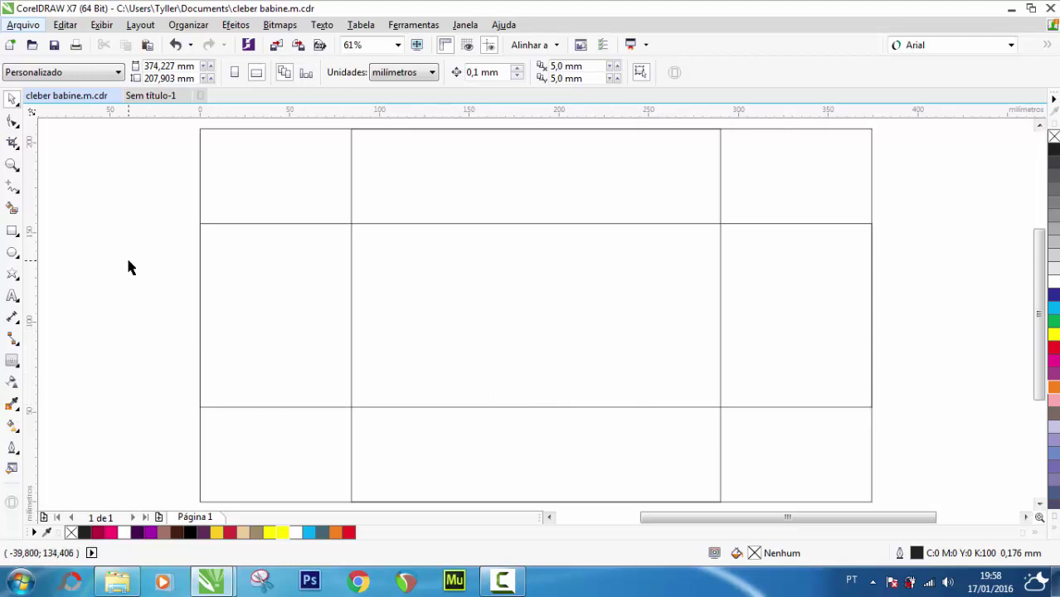
{"action": "left_click", "coordinate": [12, 297]}
{"action": "left_click", "coordinate": [92, 290]}
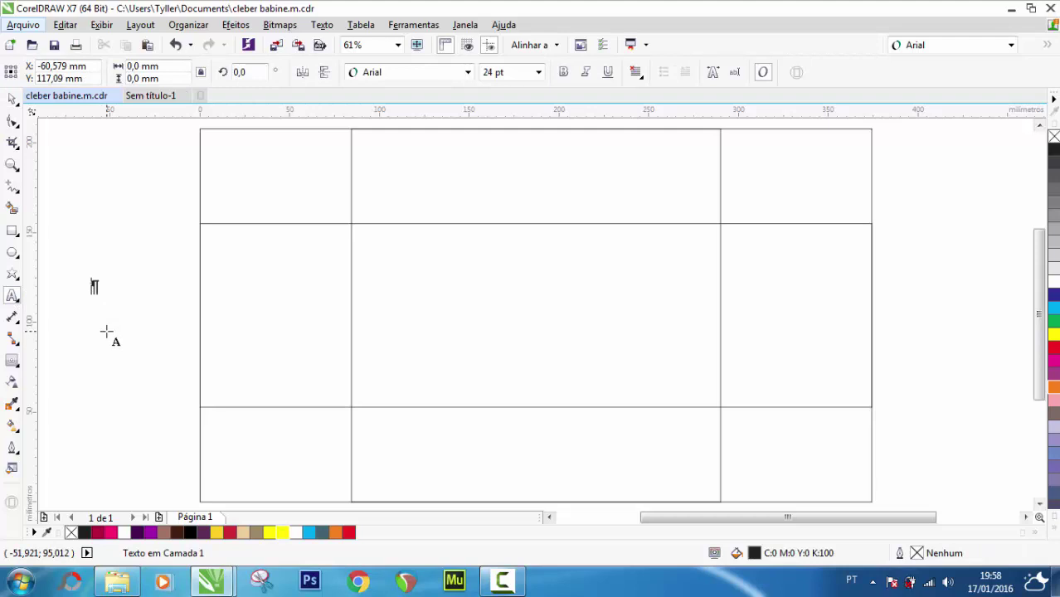
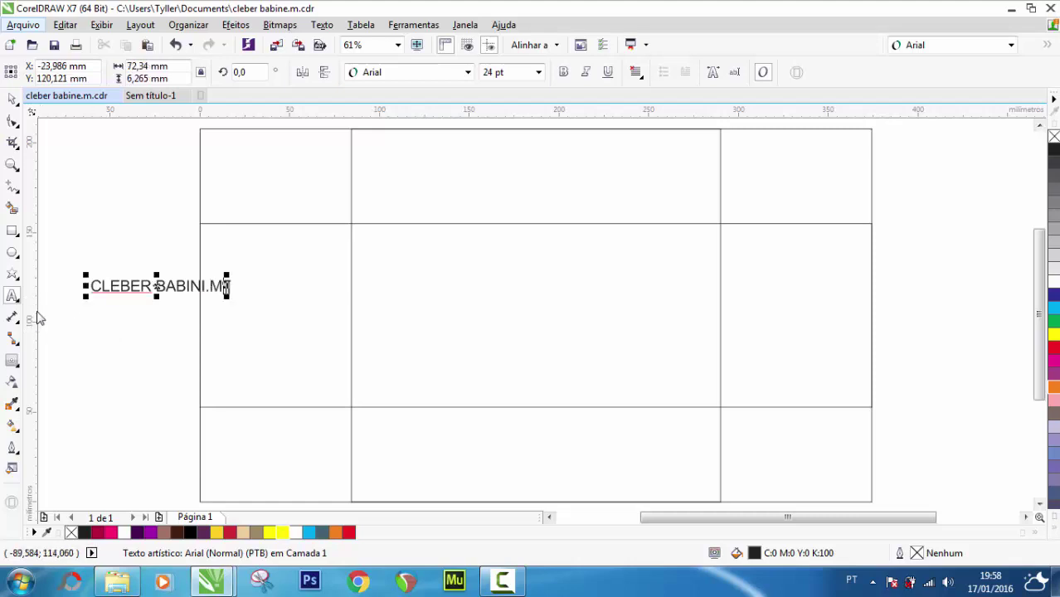
{"action": "left_click", "coordinate": [13, 98]}
{"action": "left_click_drag", "start_coordinate": [228, 275], "coordinate": [352, 253]}
{"action": "left_click_drag", "start_coordinate": [267, 282], "coordinate": [577, 342]}
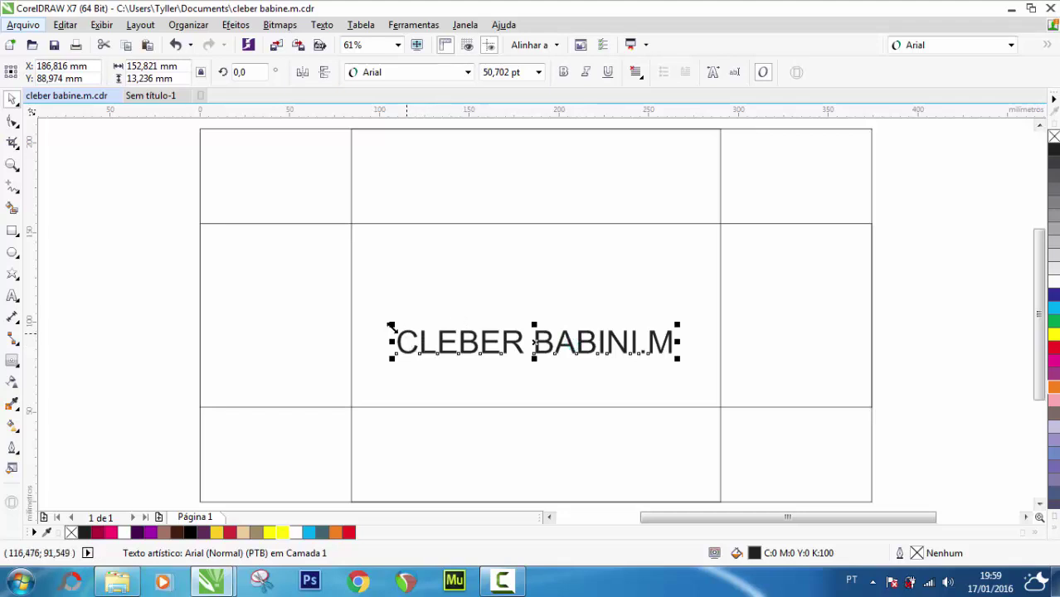
Enlarge the title to about 66 pt, centre it on the middle row, and move it to the bottom middle cell
{"action": "left_click_drag", "start_coordinate": [391, 325], "coordinate": [354, 308]}
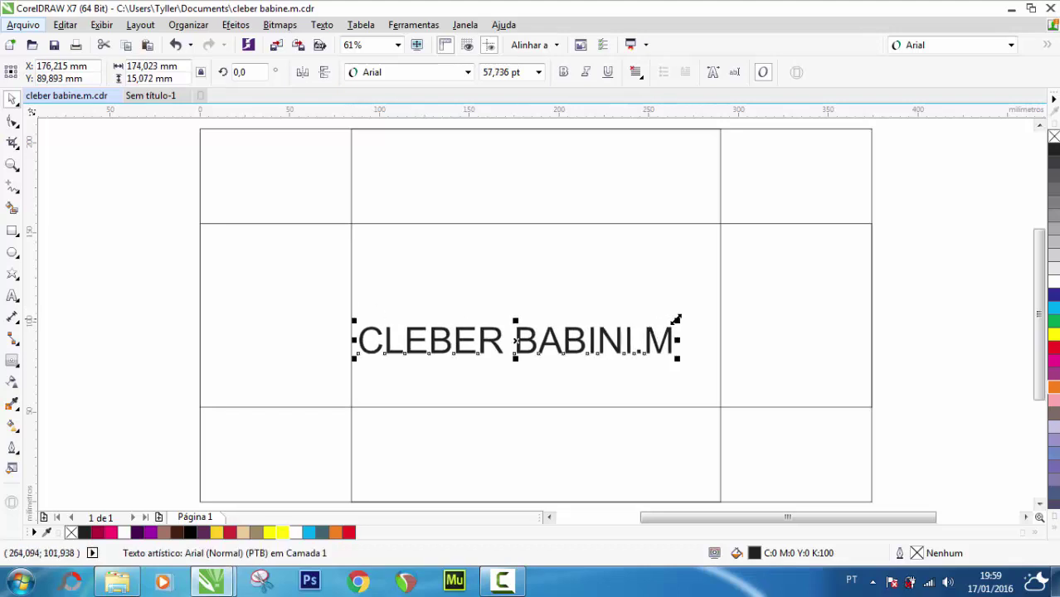
{"action": "left_click_drag", "start_coordinate": [679, 321], "coordinate": [719, 302]}
{"action": "left_click", "coordinate": [537, 296], "text": "shift"}
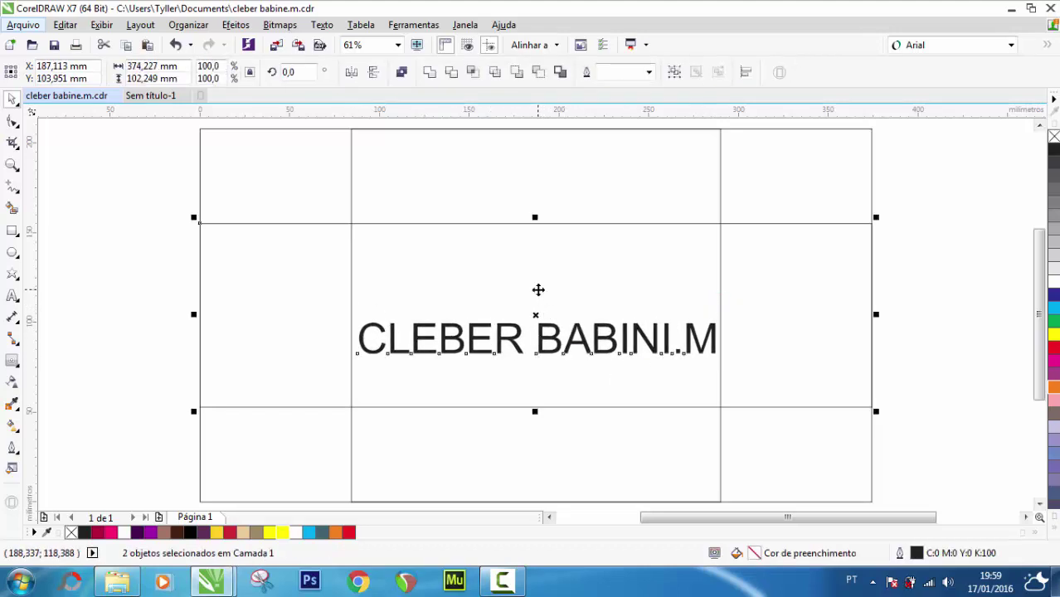
{"action": "key", "text": "e"}
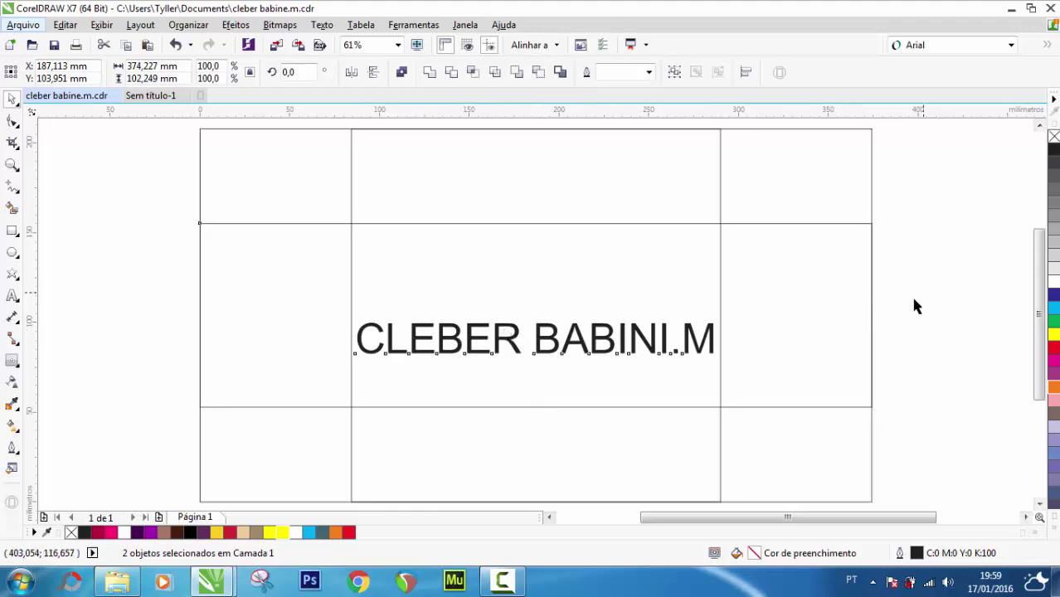
{"action": "left_click", "coordinate": [913, 303]}
{"action": "left_click", "coordinate": [547, 350]}
{"action": "left_click_drag", "start_coordinate": [548, 349], "coordinate": [547, 461]}
{"action": "left_click", "coordinate": [932, 222]}
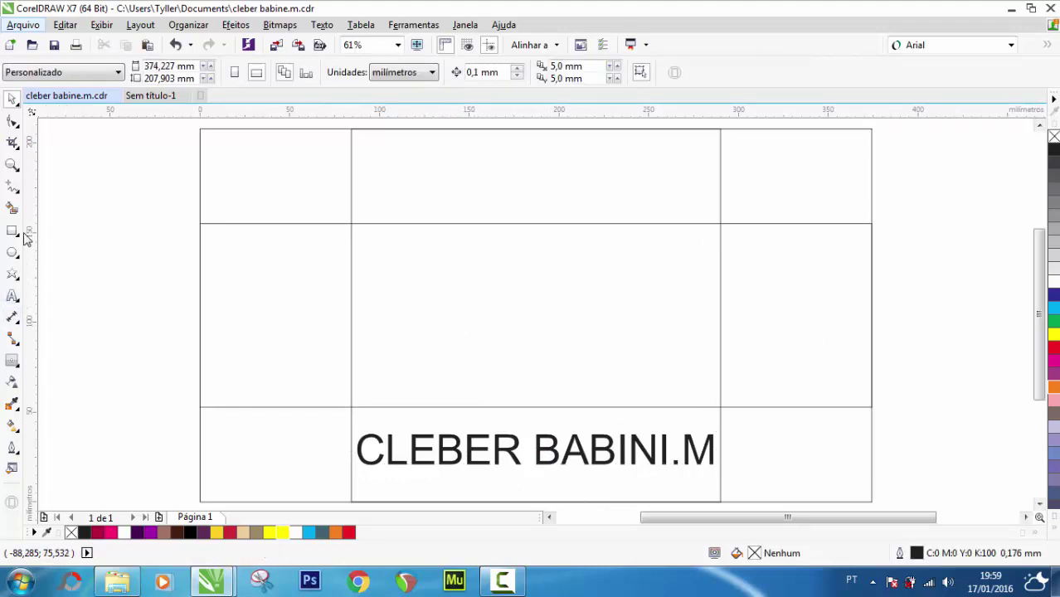
Smart Fill the centre grid cell with a slate blue-grey colour
{"action": "left_click", "coordinate": [11, 208]}
{"action": "left_click", "coordinate": [377, 296]}
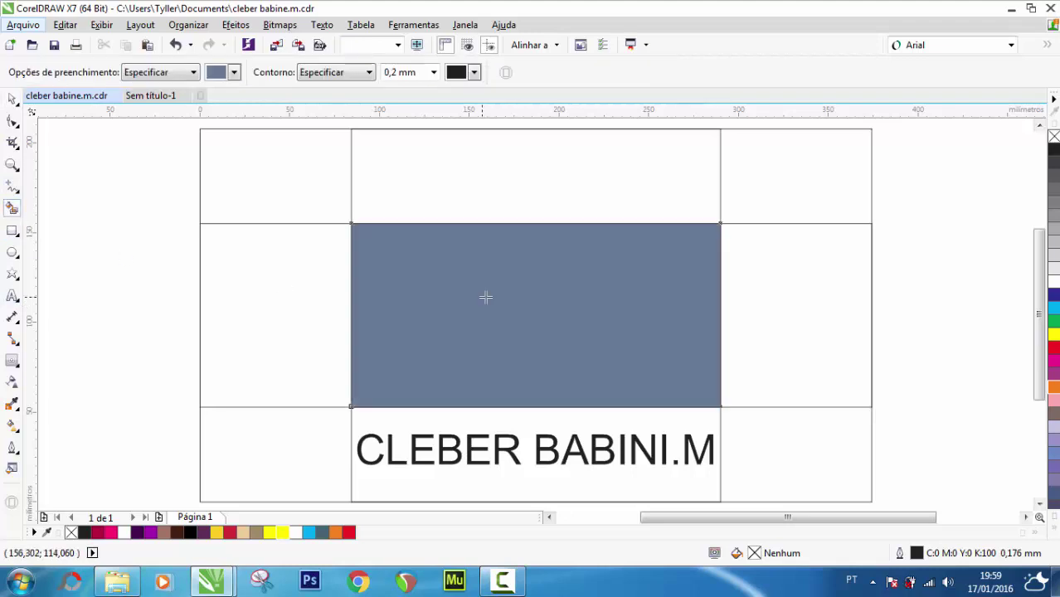
{"action": "left_click", "coordinate": [12, 99]}
{"action": "left_click", "coordinate": [154, 274]}
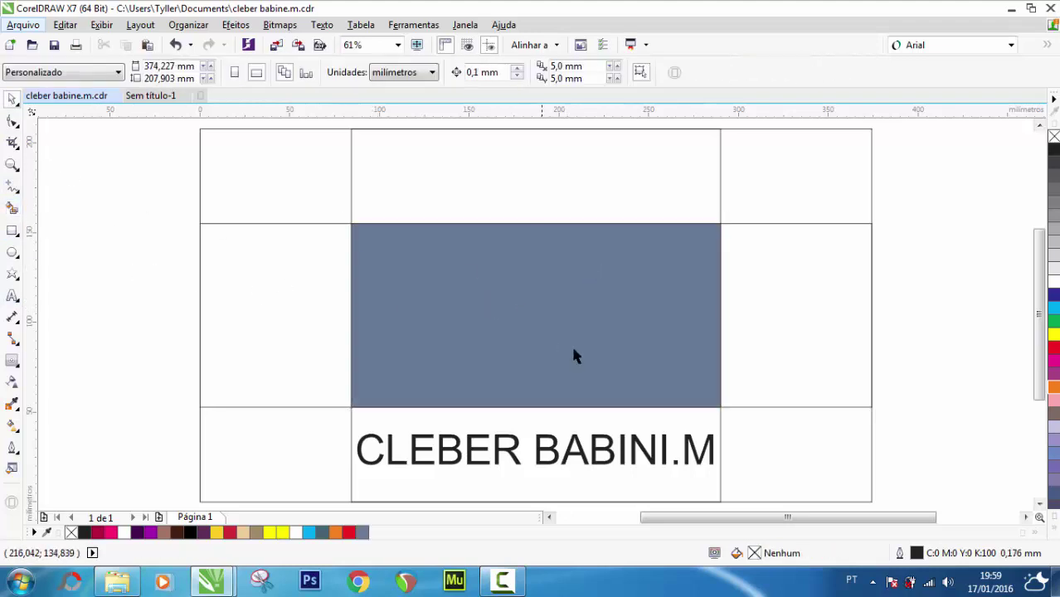
{"action": "left_click", "coordinate": [527, 308]}
{"action": "left_click", "coordinate": [110, 280]}
{"action": "left_click", "coordinate": [12, 296]}
Type the date line '22 DE MARÇO EXPOAGRO UBERLANDIA', replacing the dash with a space
{"action": "left_click", "coordinate": [118, 306]}
{"action": "type", "text": "22"}
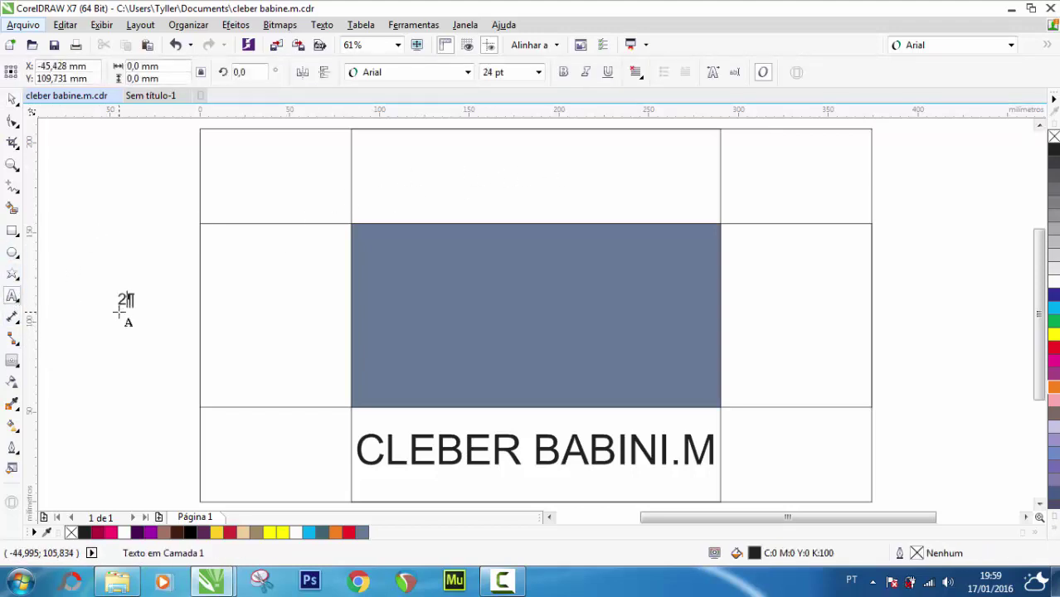
{"action": "type", "text": " DE MAR"}
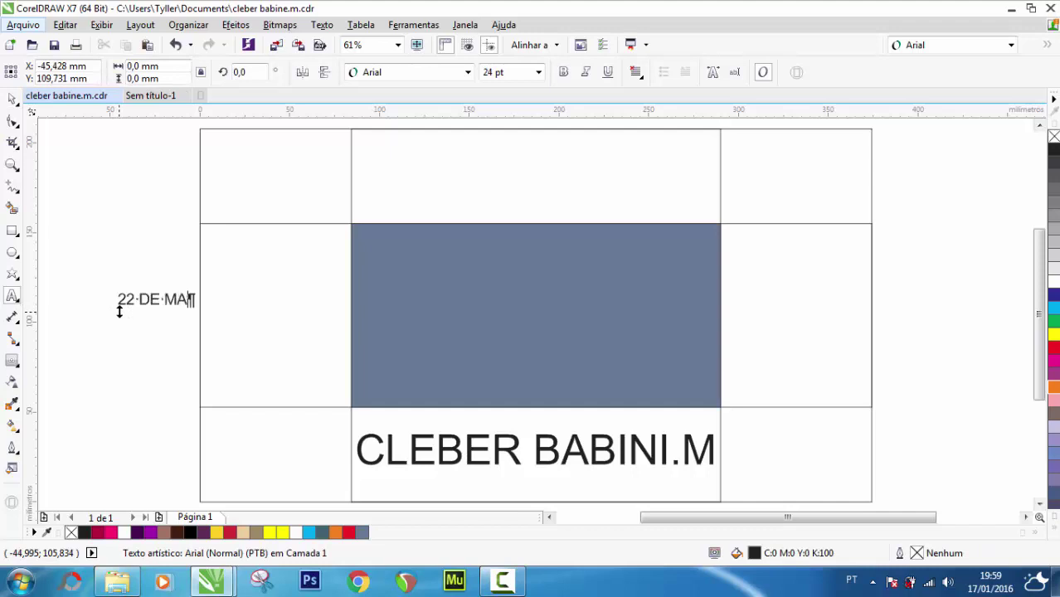
{"action": "type", "text": "ÇO EXPOA"}
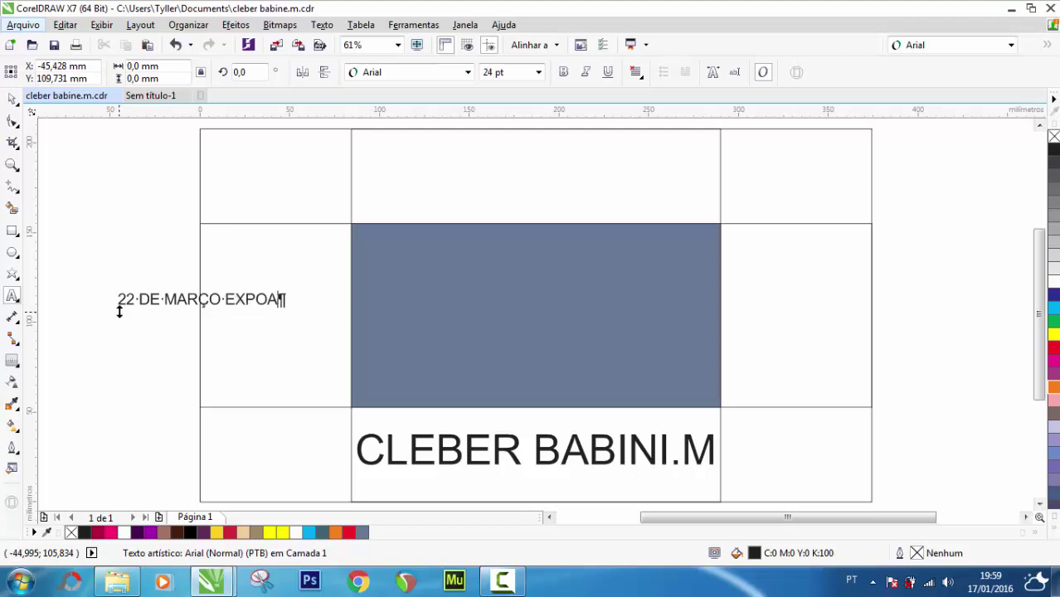
{"action": "type", "text": "GRO UBE"}
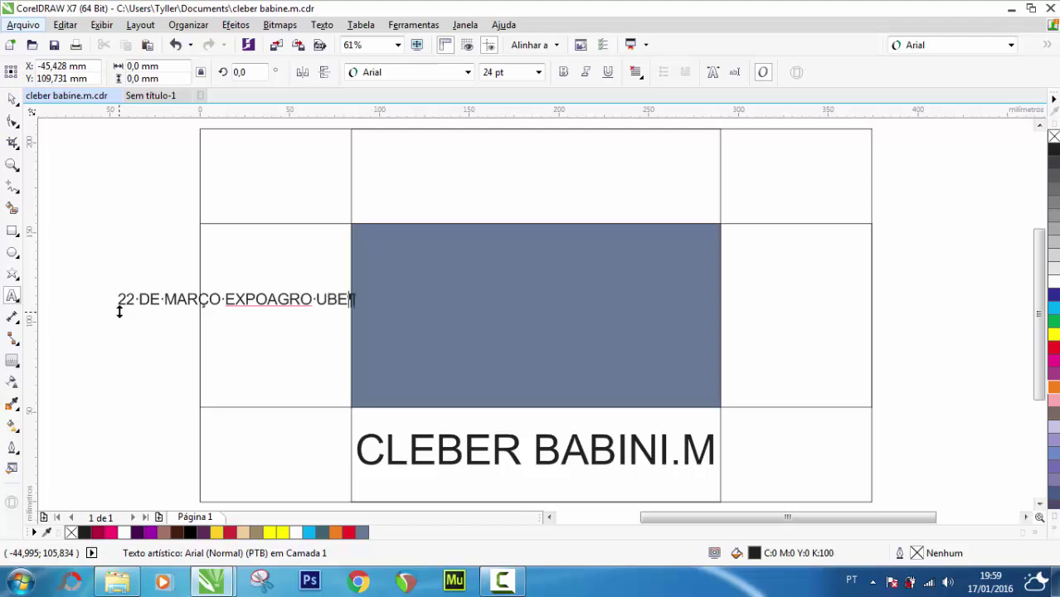
{"action": "type", "text": "RLANDIA"}
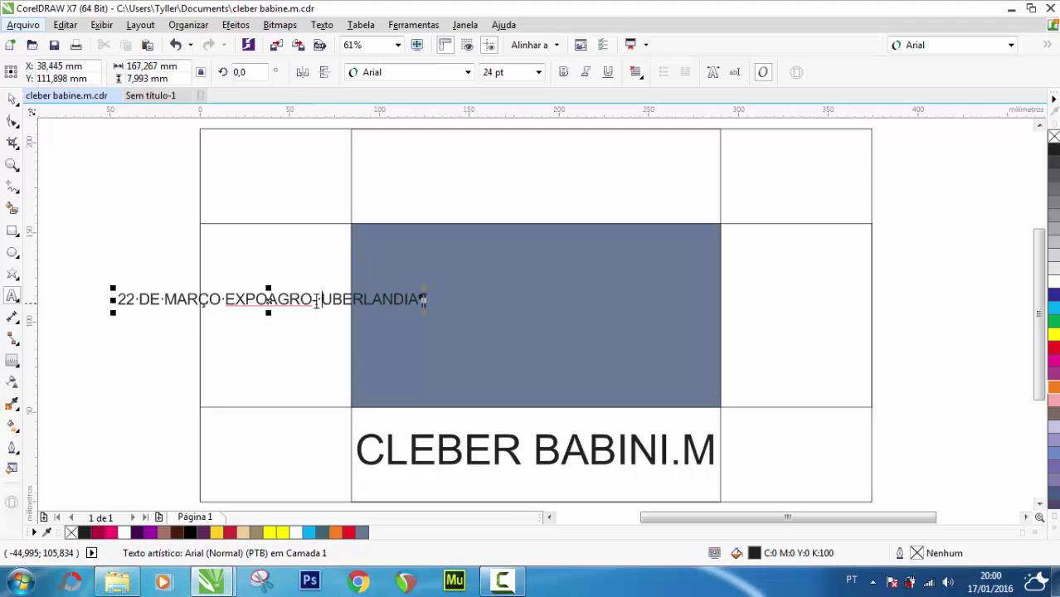
{"action": "key", "text": "Left"}
{"action": "key", "text": "Left"}
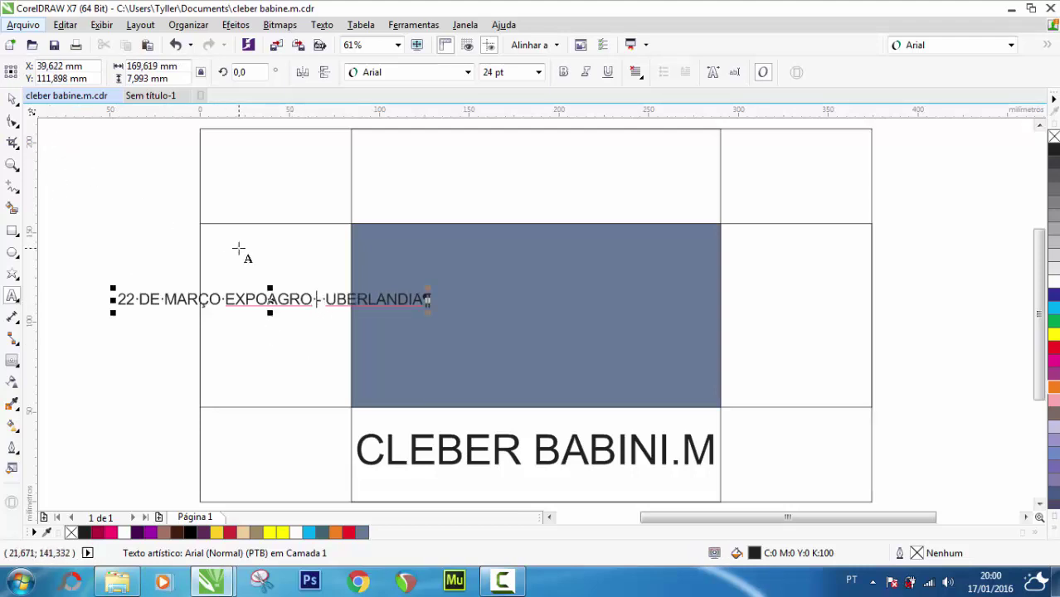
{"action": "key", "text": "ctrl+z"}
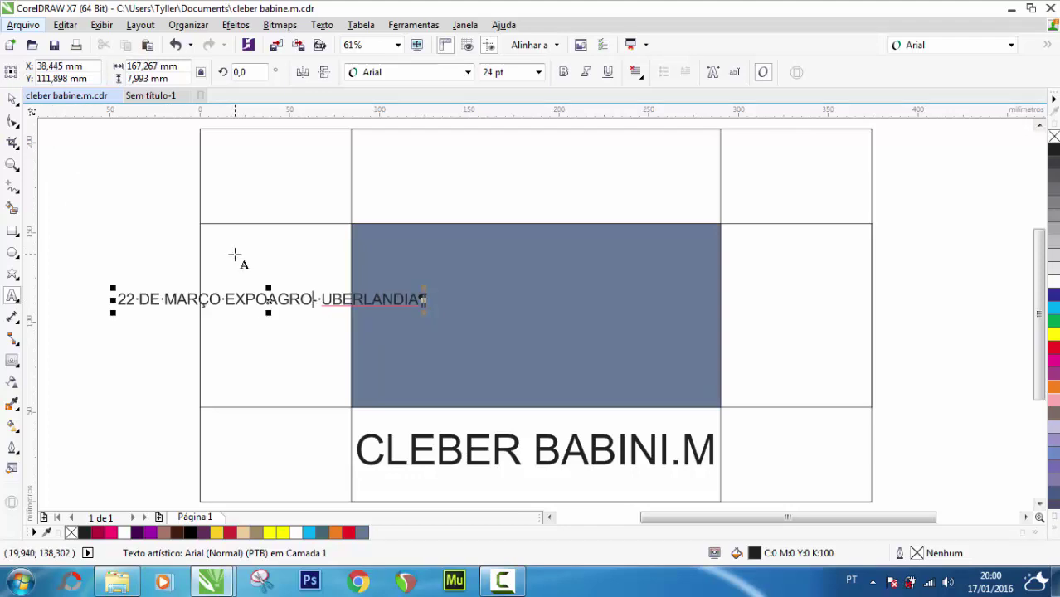
{"action": "key", "text": "BackSpace"}
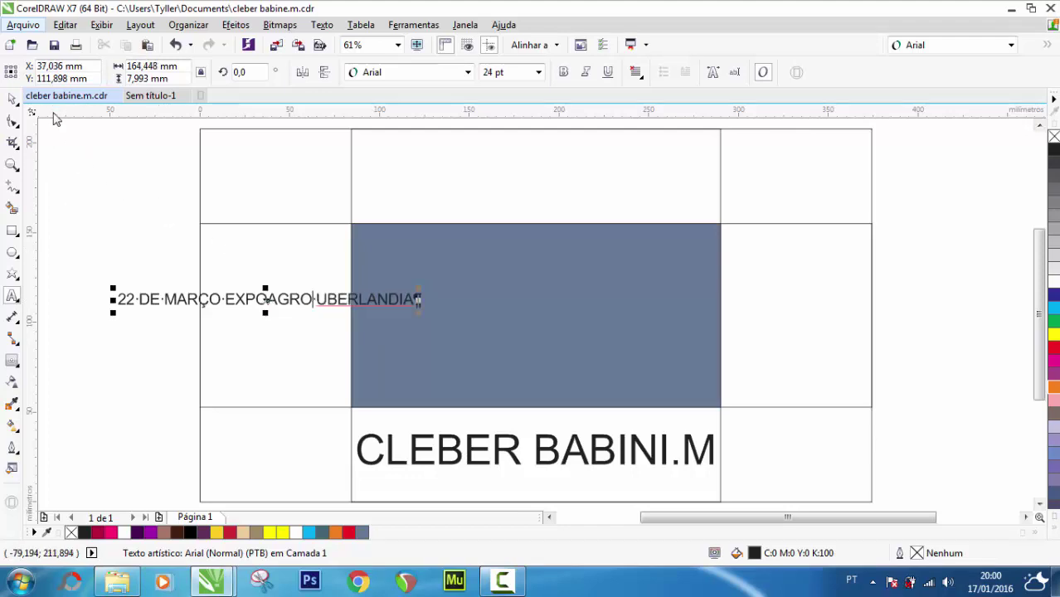
Move the date line into the top middle cell of the grid
{"action": "left_click", "coordinate": [13, 102]}
{"action": "left_click_drag", "start_coordinate": [267, 296], "coordinate": [544, 156]}
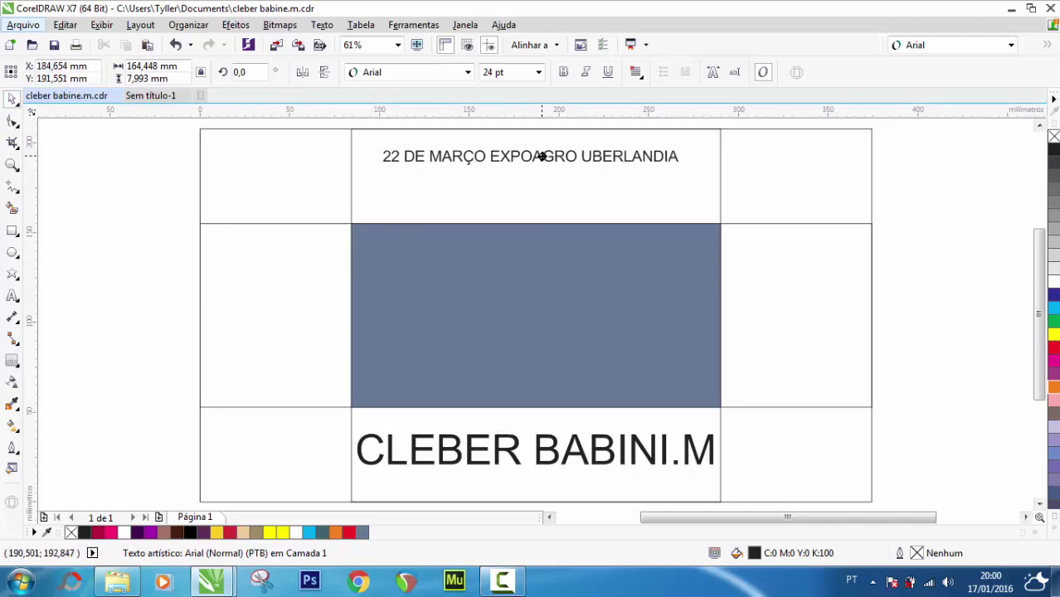
{"action": "left_click", "coordinate": [126, 227]}
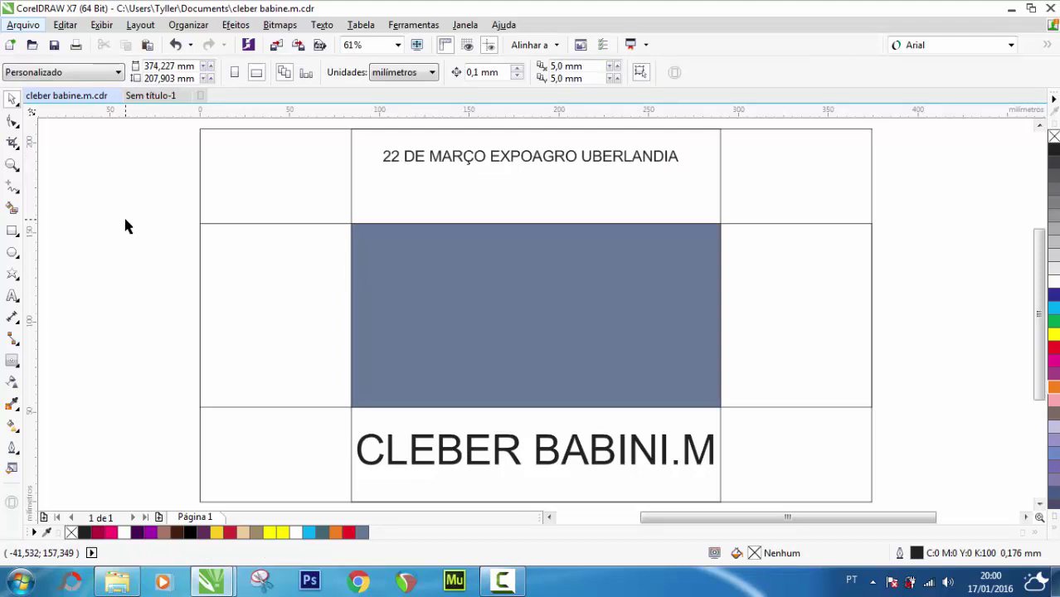
Narrow the grey-blue centre rectangle to about 172 mm wide, keeping it centred
{"action": "left_click", "coordinate": [390, 321]}
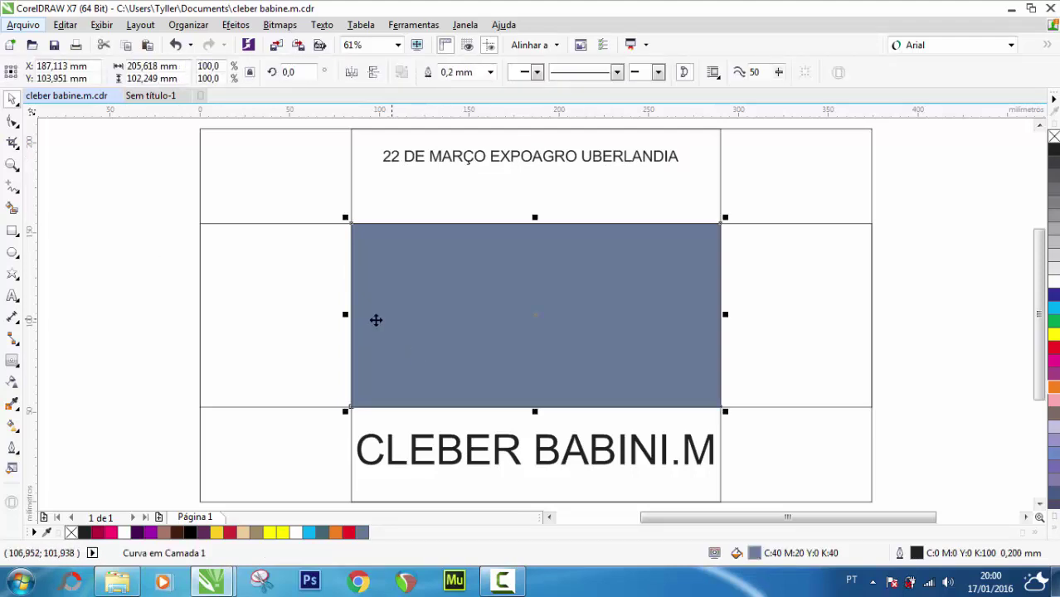
{"action": "left_click_drag", "start_coordinate": [345, 316], "coordinate": [377, 315]}
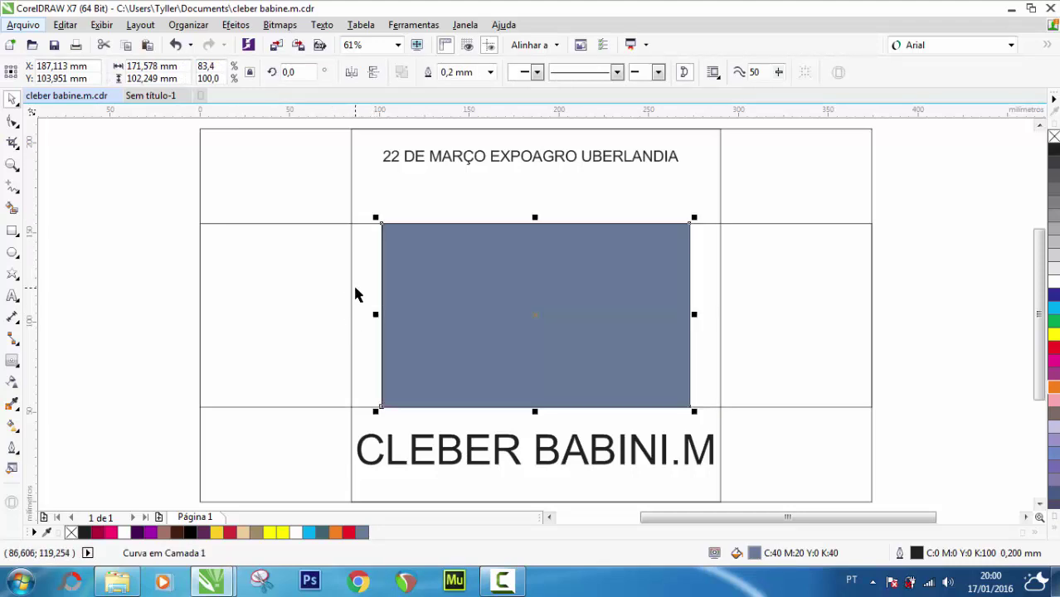
{"action": "left_click", "coordinate": [351, 298]}
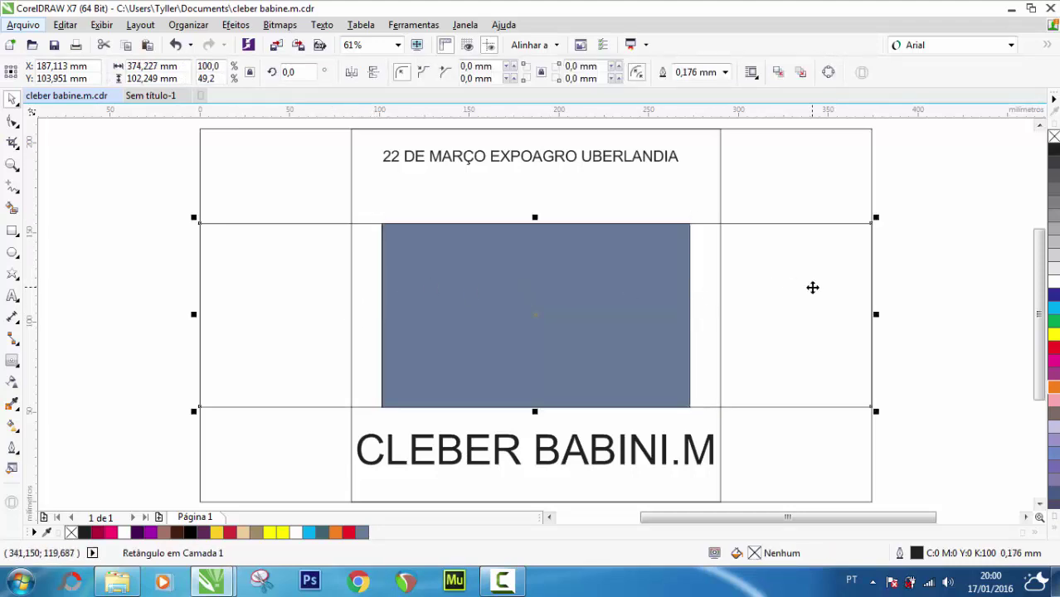
{"action": "left_click", "coordinate": [866, 287]}
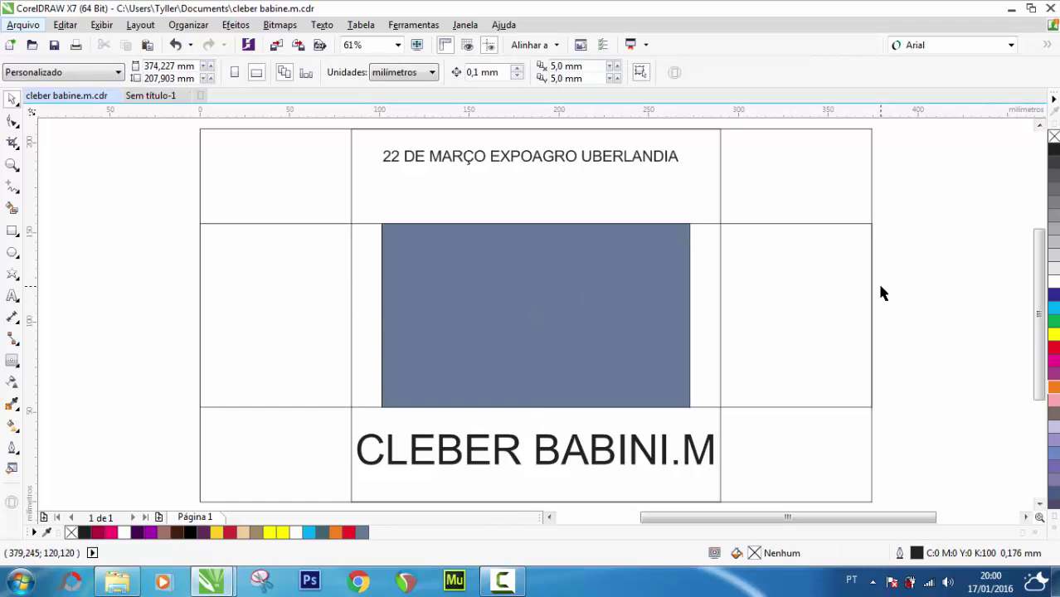
{"action": "left_click", "coordinate": [12, 297]}
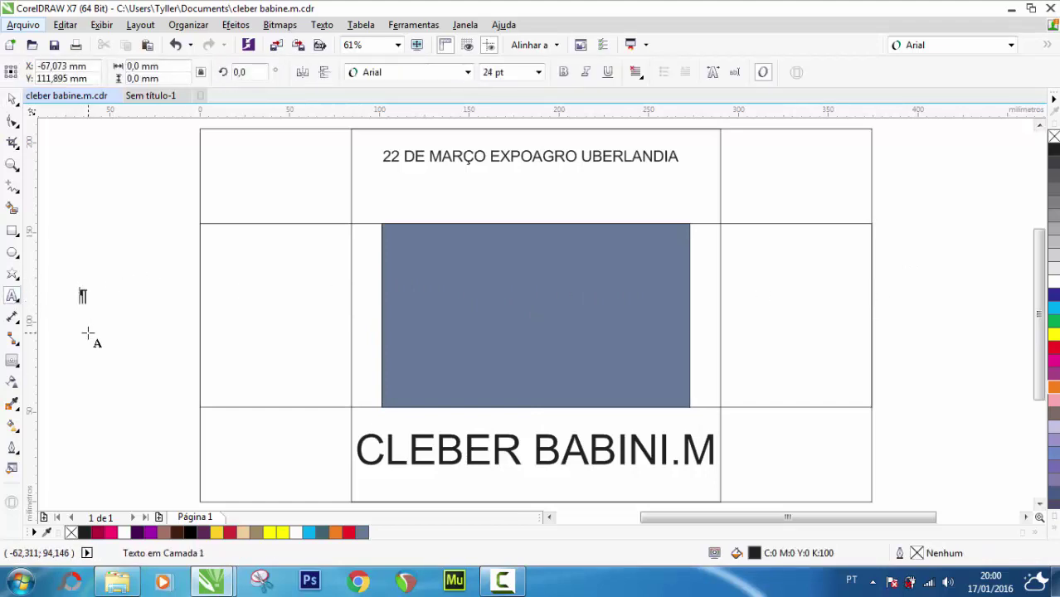
Type the three-line ticket text GARANTA / INGRESSOS / 45 REAIS, correcting typos along the way
{"action": "type", "text": "GARAN"}
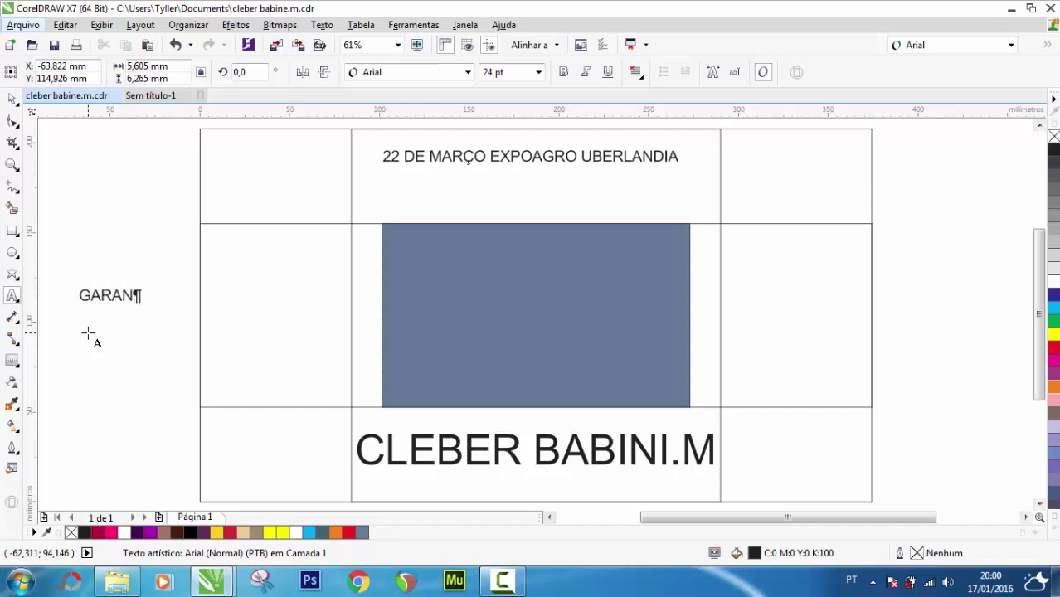
{"action": "type", "text": "TA"}
{"action": "key", "text": "Return"}
{"action": "type", "text": "INGRESSOS"}
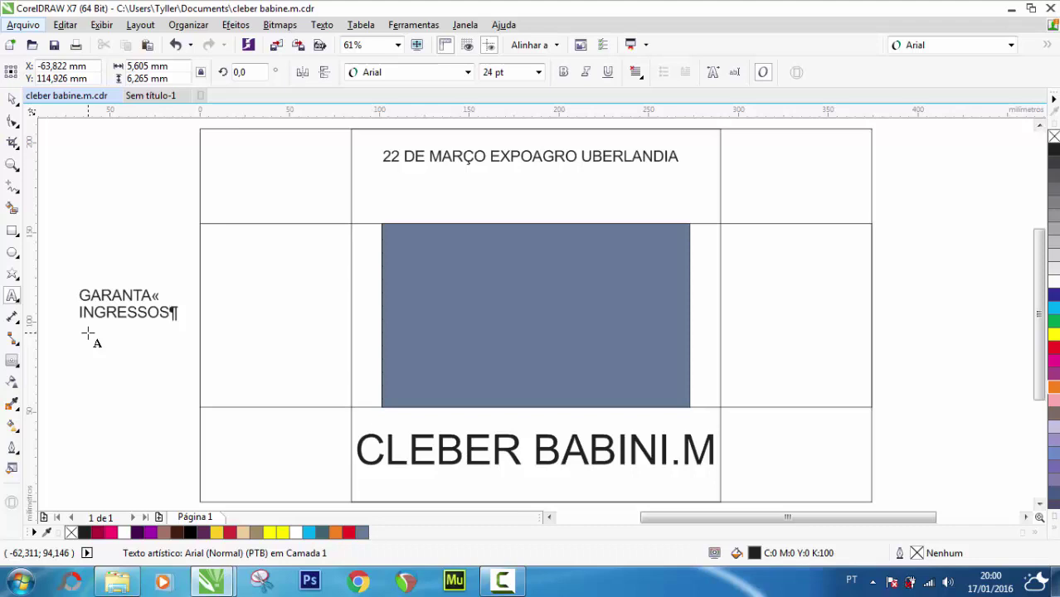
{"action": "key", "text": "Return"}
{"action": "type", "text": "445RE"}
{"action": "key", "text": "BackSpace"}
{"action": "key", "text": "BackSpace"}
{"action": "type", "text": "REAIS"}
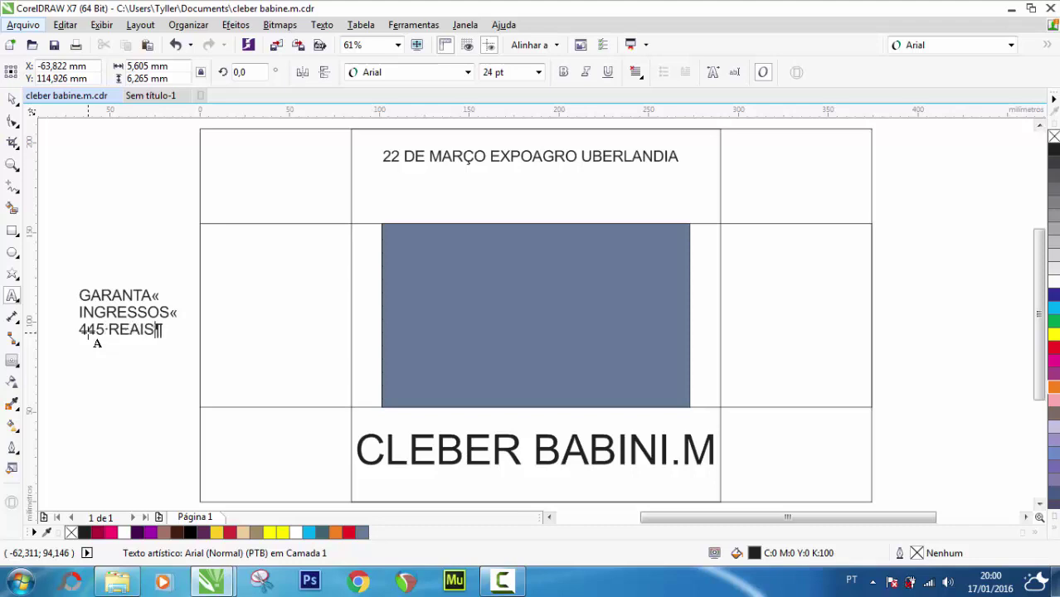
{"action": "left_click", "coordinate": [89, 329]}
{"action": "key", "text": "BackSpace"}
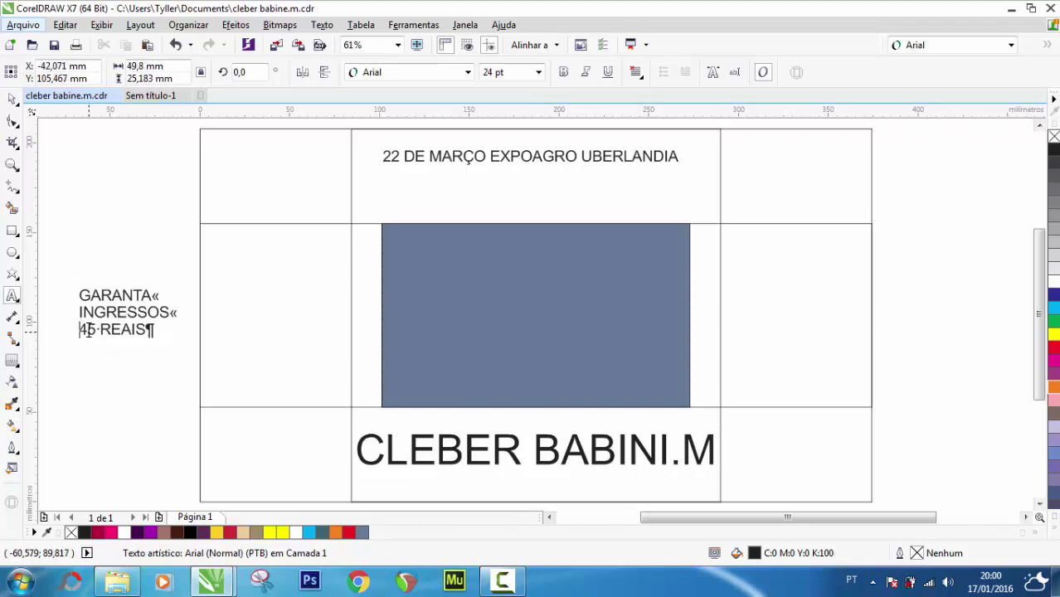
{"action": "left_click", "coordinate": [12, 98]}
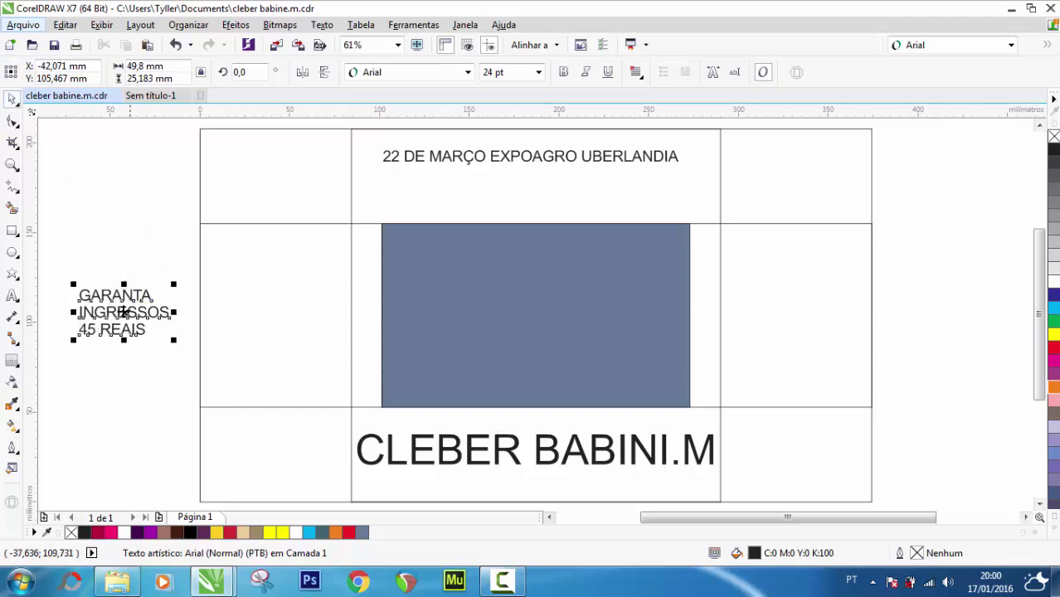
Move the ticket text into the right middle cell and centre-align its lines with Centralizar
{"action": "left_click_drag", "start_coordinate": [502, 310], "coordinate": [788, 305]}
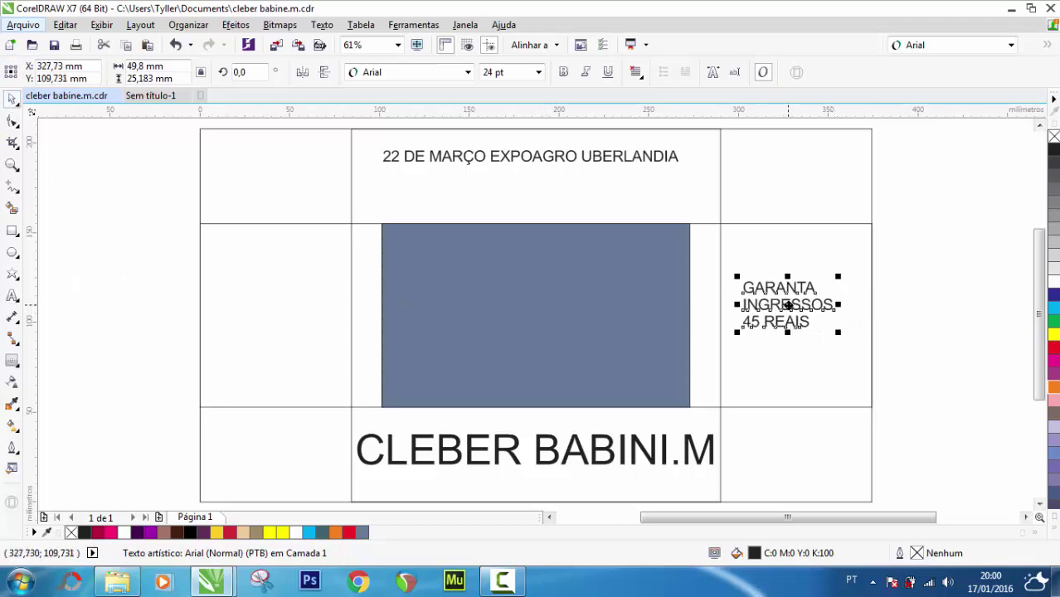
{"action": "left_click", "coordinate": [635, 72]}
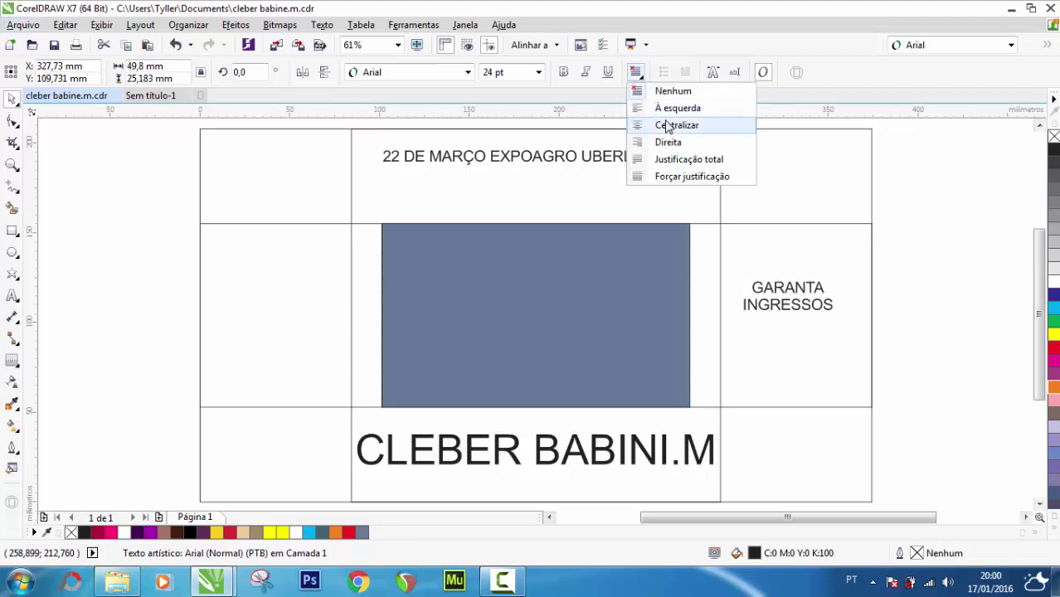
{"action": "left_click", "coordinate": [665, 124]}
{"action": "left_click", "coordinate": [174, 234]}
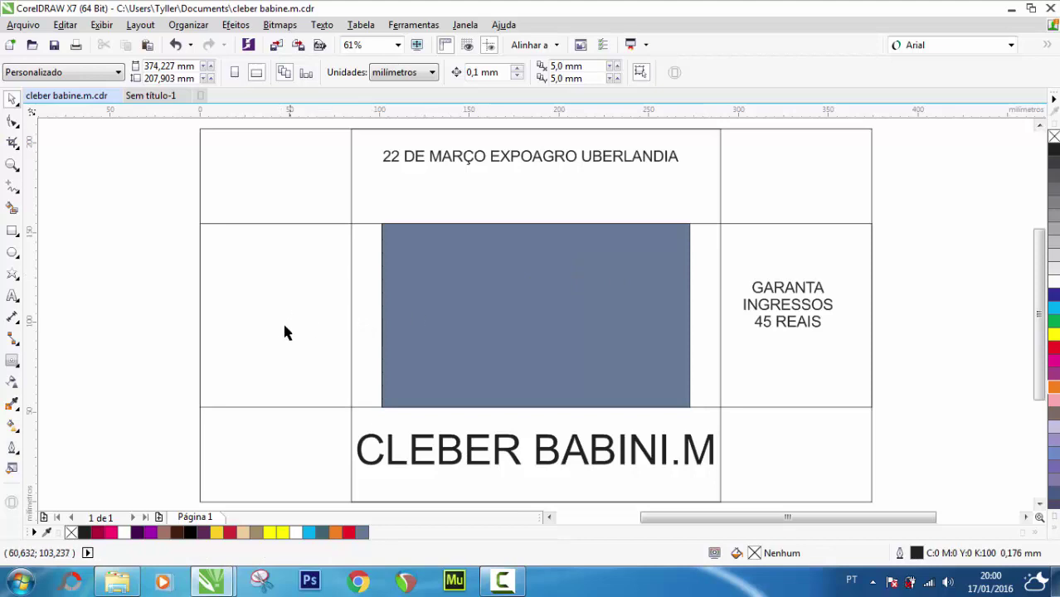
{"action": "left_click", "coordinate": [778, 311]}
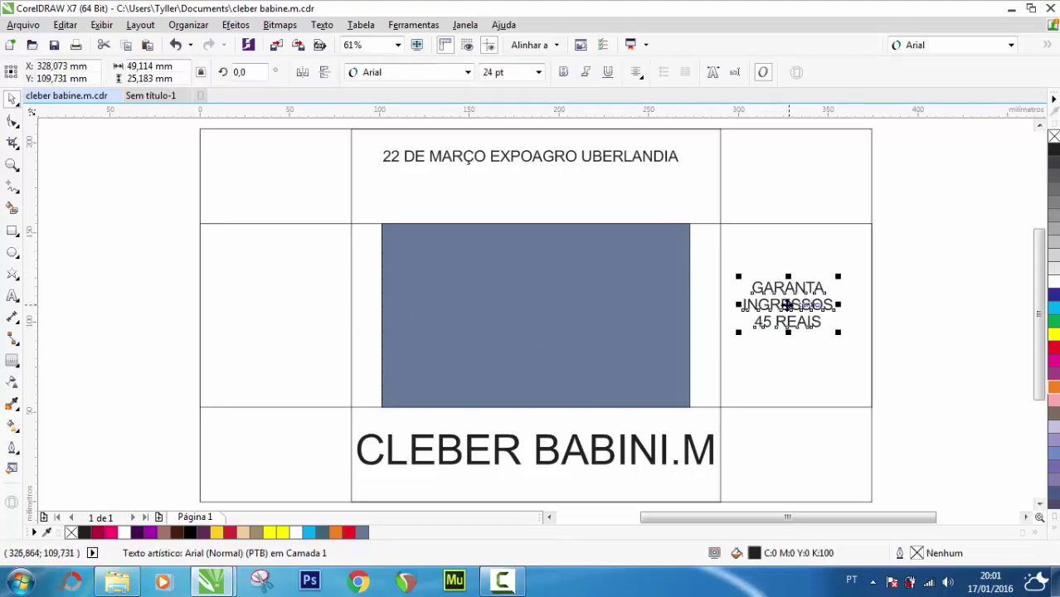
{"action": "left_click_drag", "start_coordinate": [788, 304], "coordinate": [794, 316]}
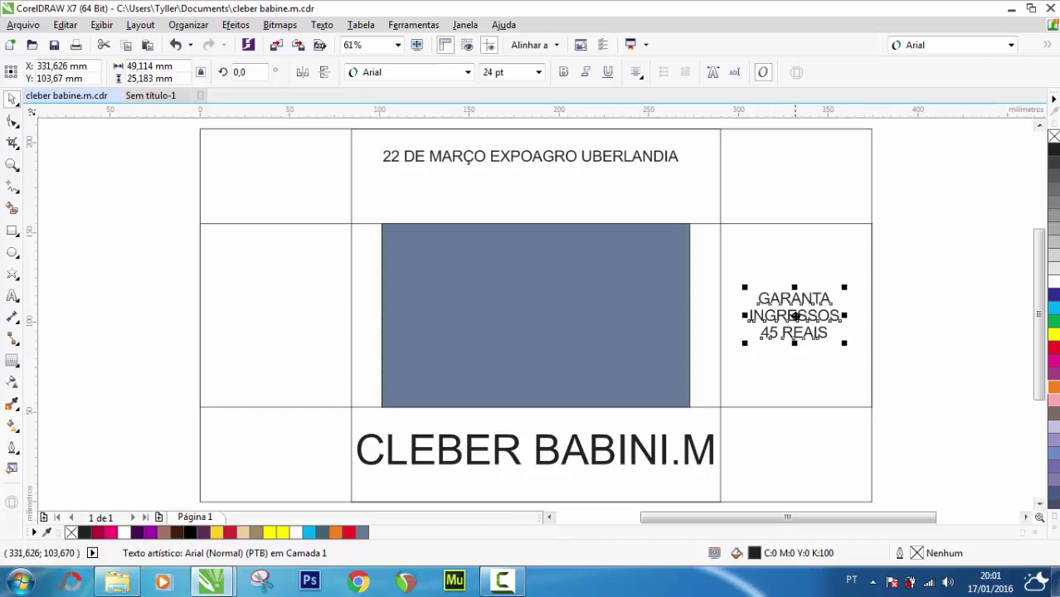
{"action": "left_click", "coordinate": [795, 194], "text": "shift"}
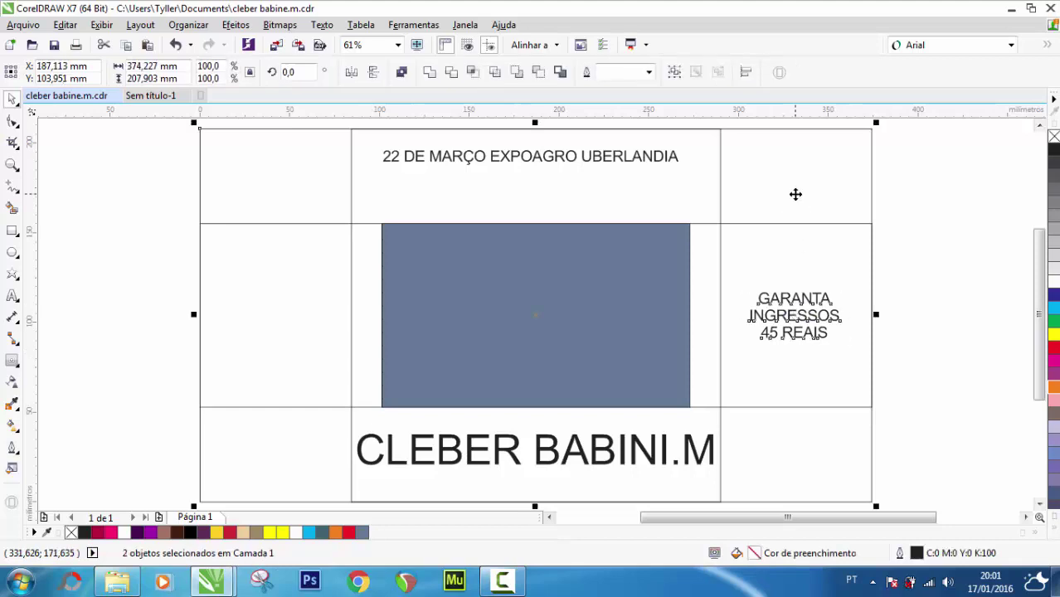
{"action": "left_click", "coordinate": [970, 244]}
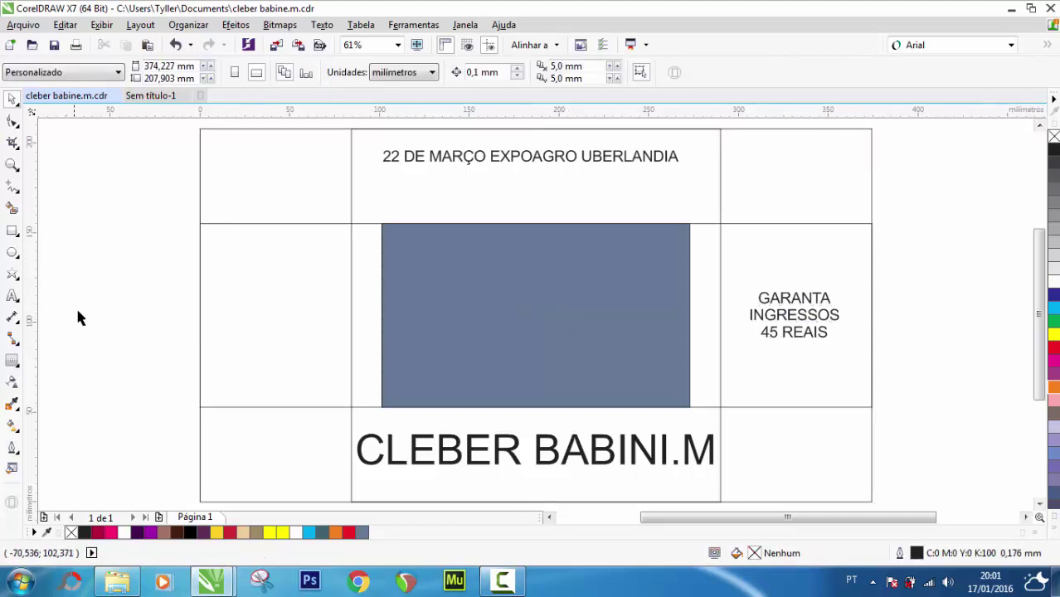
Add 'OPEN BAR' text in the left middle cell and leave a copy below it
{"action": "left_click", "coordinate": [11, 297]}
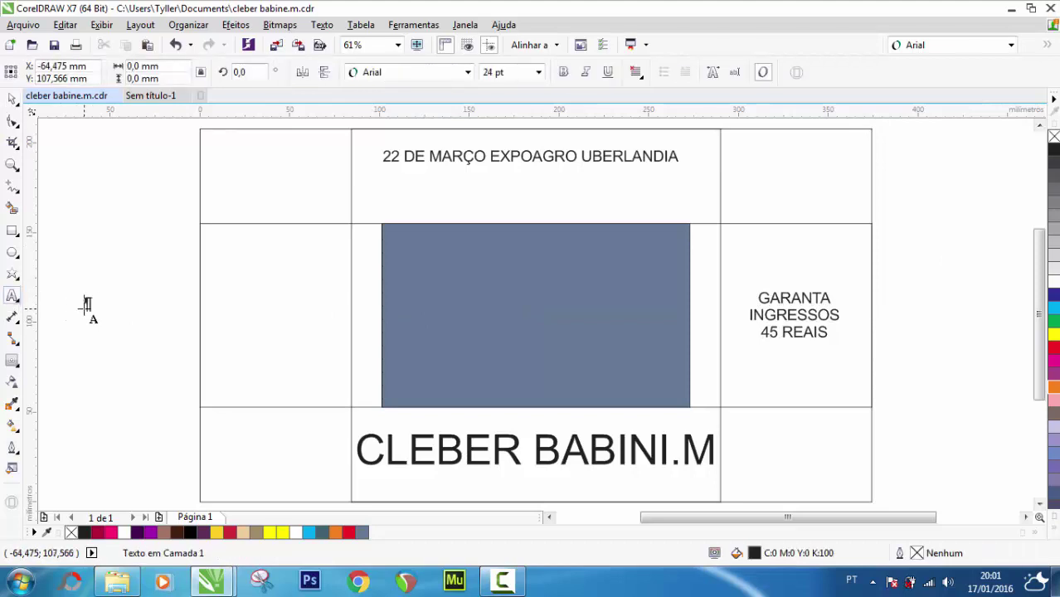
{"action": "type", "text": "OPEN"}
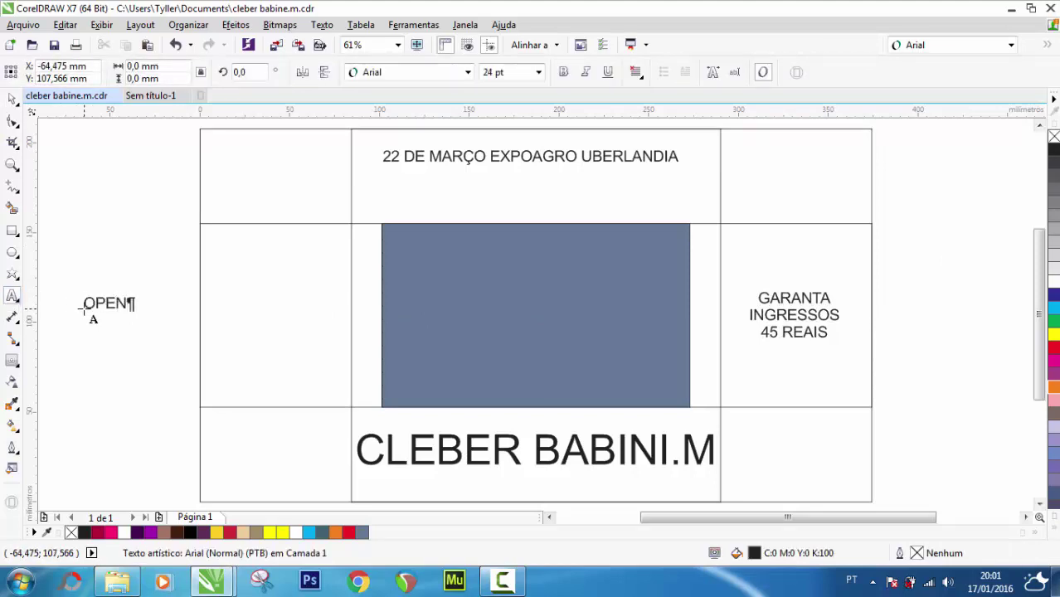
{"action": "type", "text": " BAR"}
{"action": "left_click", "coordinate": [11, 99]}
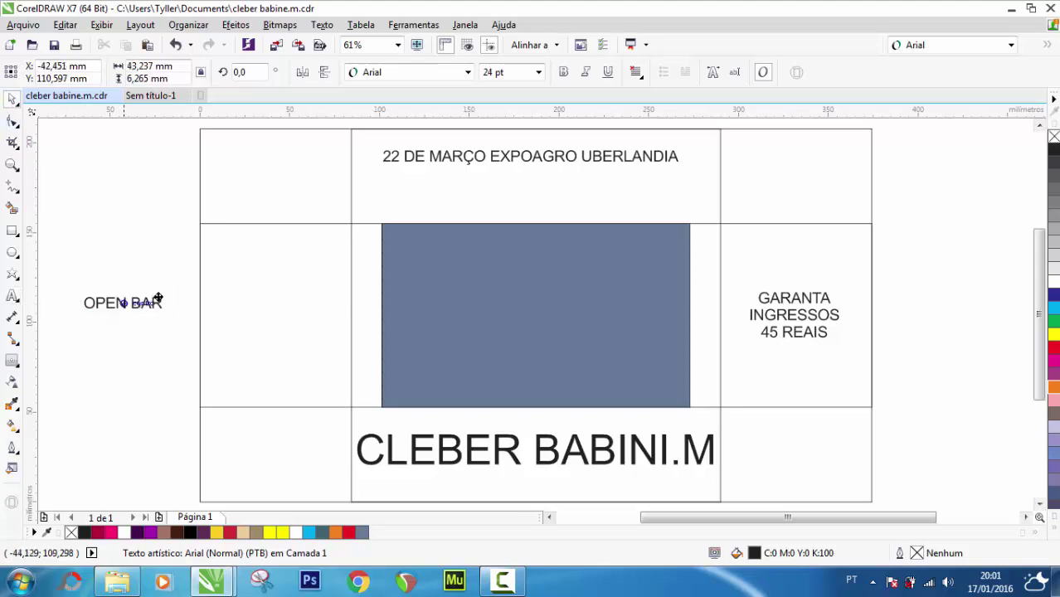
{"action": "left_click_drag", "start_coordinate": [158, 298], "coordinate": [232, 296]}
{"action": "right_click", "coordinate": [232, 296]}
Retype the copy as VODIK, SERVEJA, REFRIGERANTE on three lines, then drop another OPEN BAR copy below
{"action": "double_click", "coordinate": [234, 296]}
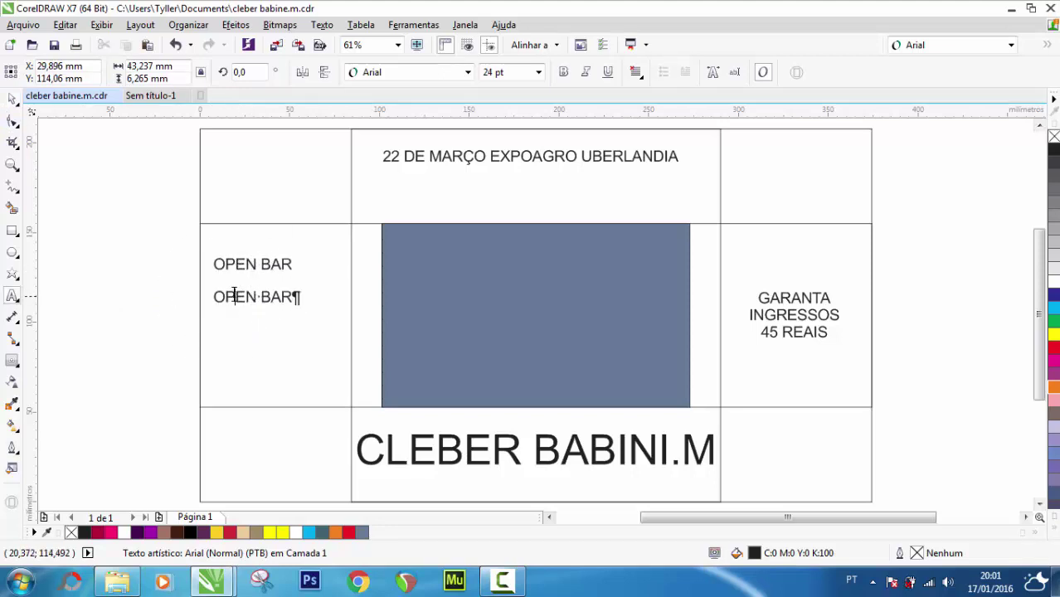
{"action": "key", "text": "ctrl+a"}
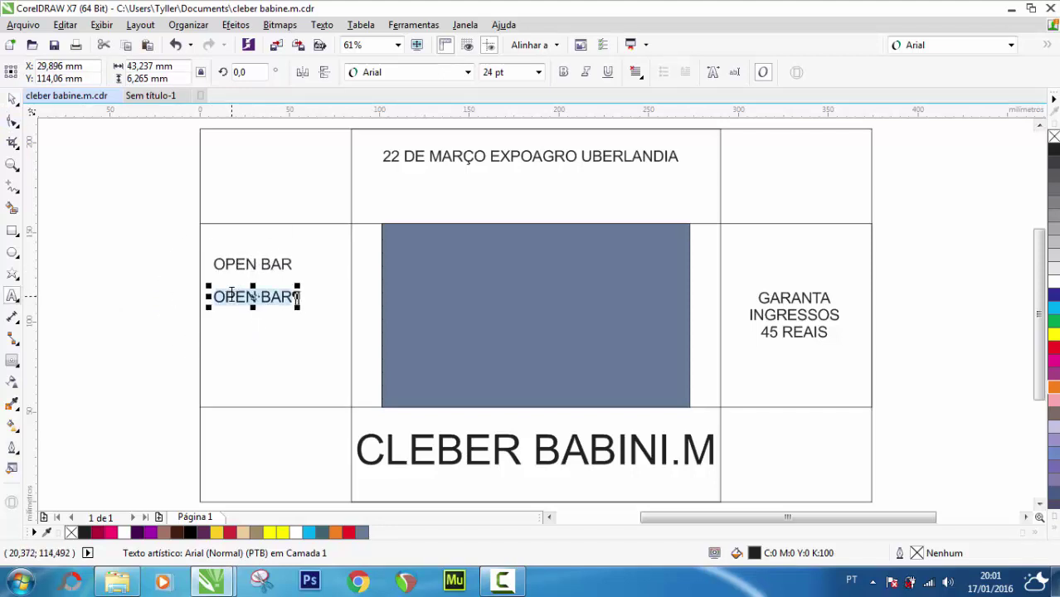
{"action": "type", "text": "VODK"}
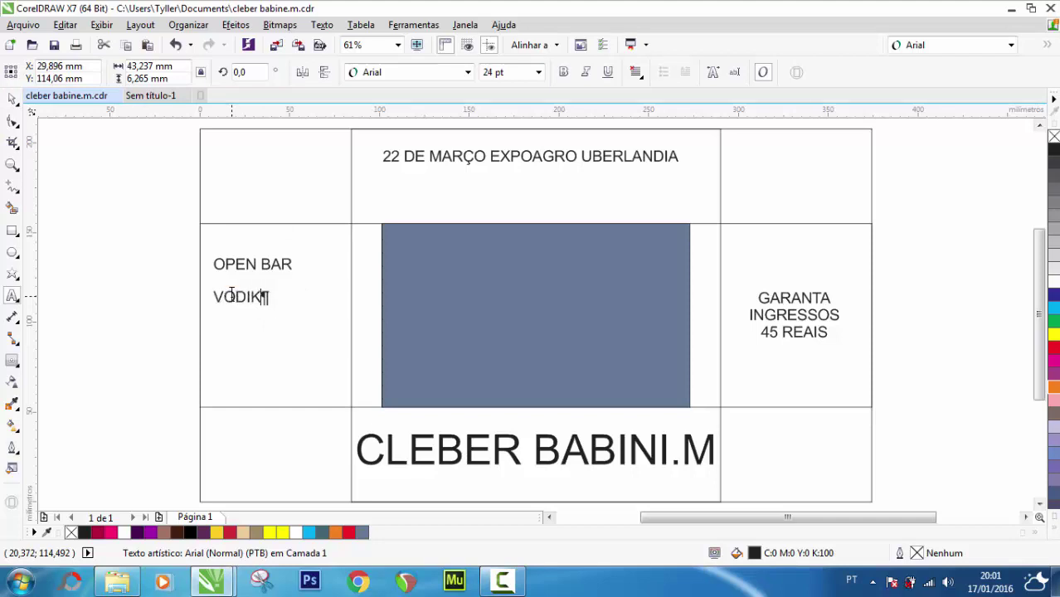
{"action": "key", "text": "Return"}
{"action": "type", "text": "SERVEJA"}
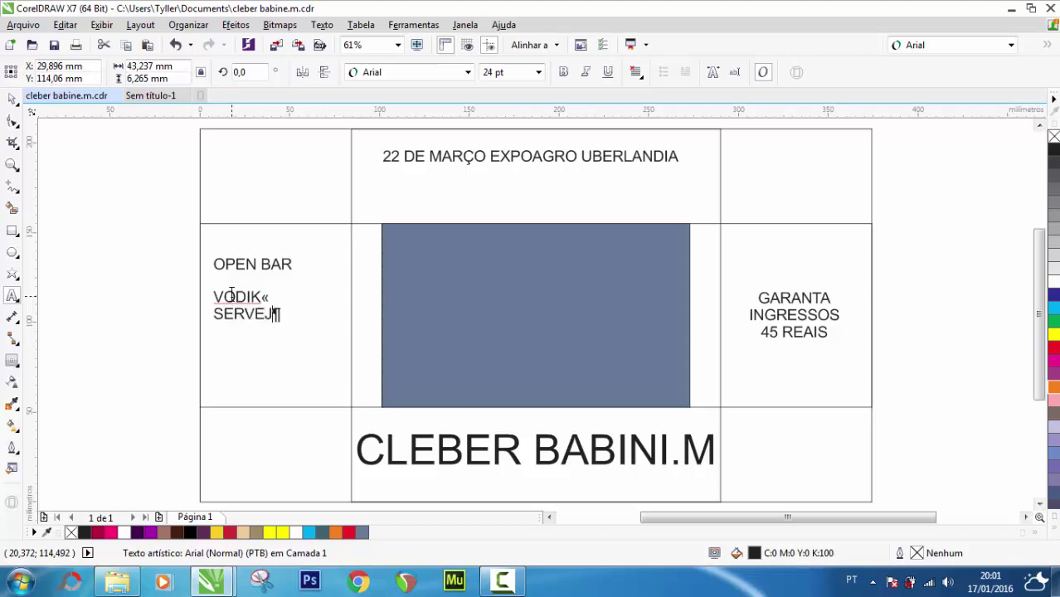
{"action": "key", "text": "Return"}
{"action": "type", "text": "REFRIGERANET"}
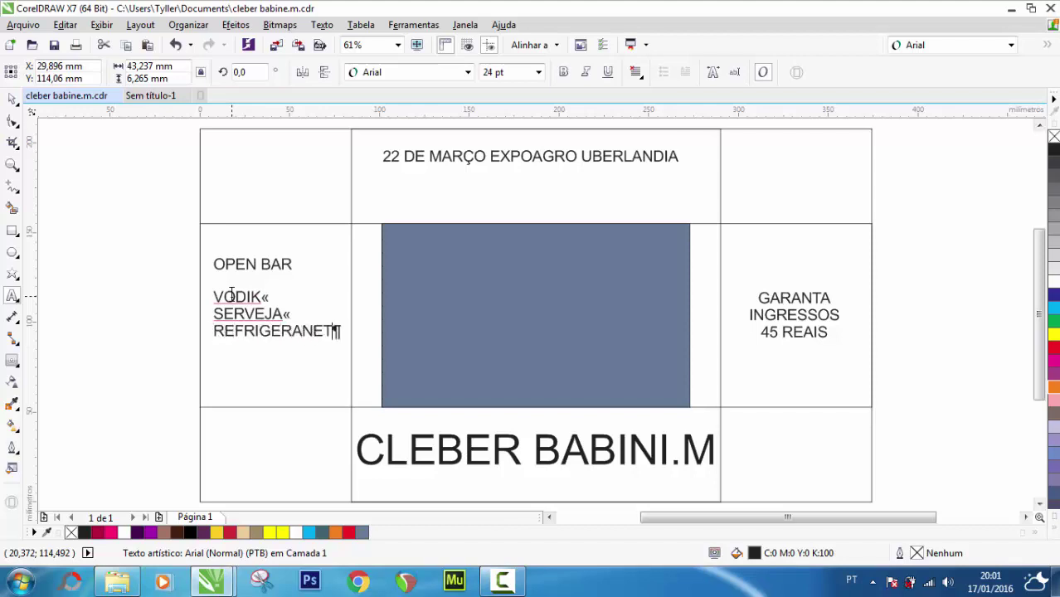
{"action": "key", "text": "BackSpace"}
{"action": "key", "text": "BackSpace"}
{"action": "type", "text": "TE"}
{"action": "left_click", "coordinate": [13, 98]}
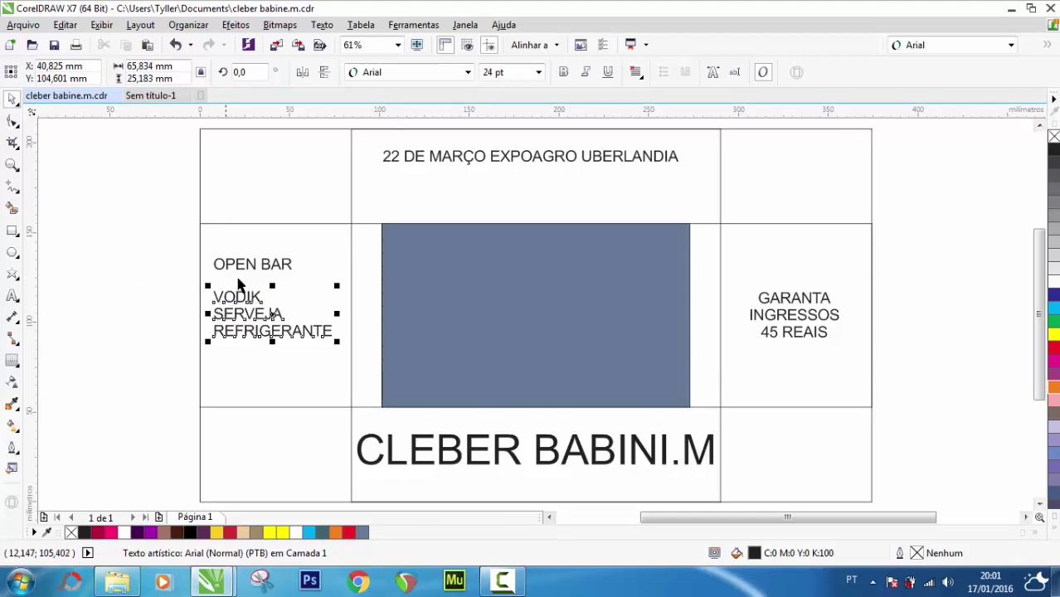
{"action": "left_click", "coordinate": [242, 269]}
{"action": "left_click_drag", "start_coordinate": [242, 269], "coordinate": [247, 362]}
Retype the lower copy as 'SOMENTE PARA MULHERES' and shrink it to about 18,6 pt beneath the list
{"action": "double_click", "coordinate": [247, 363]}
{"action": "key", "text": "ctrl+a"}
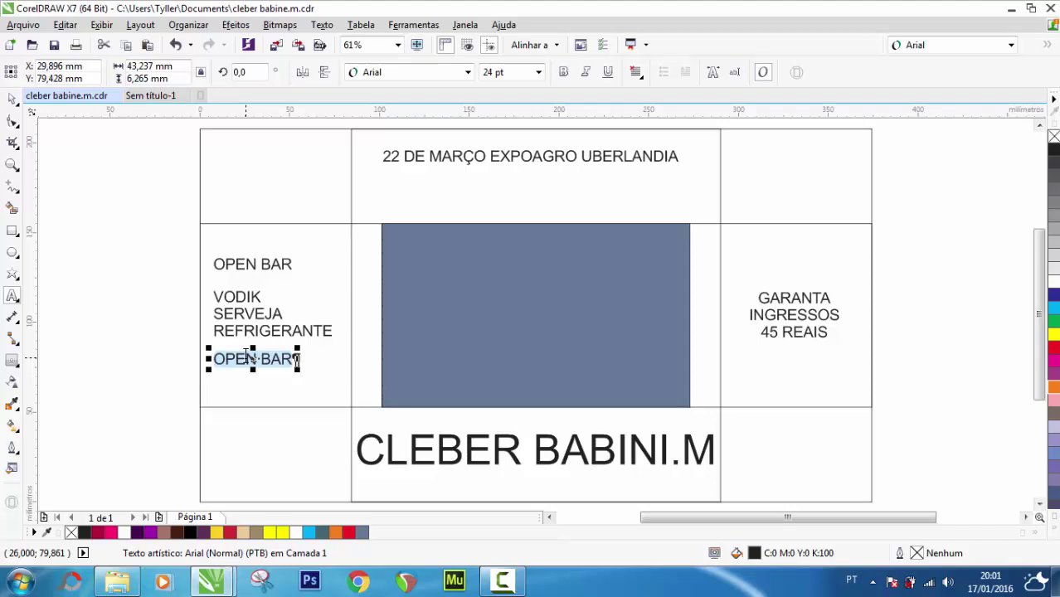
{"action": "type", "text": "SOMENTE "}
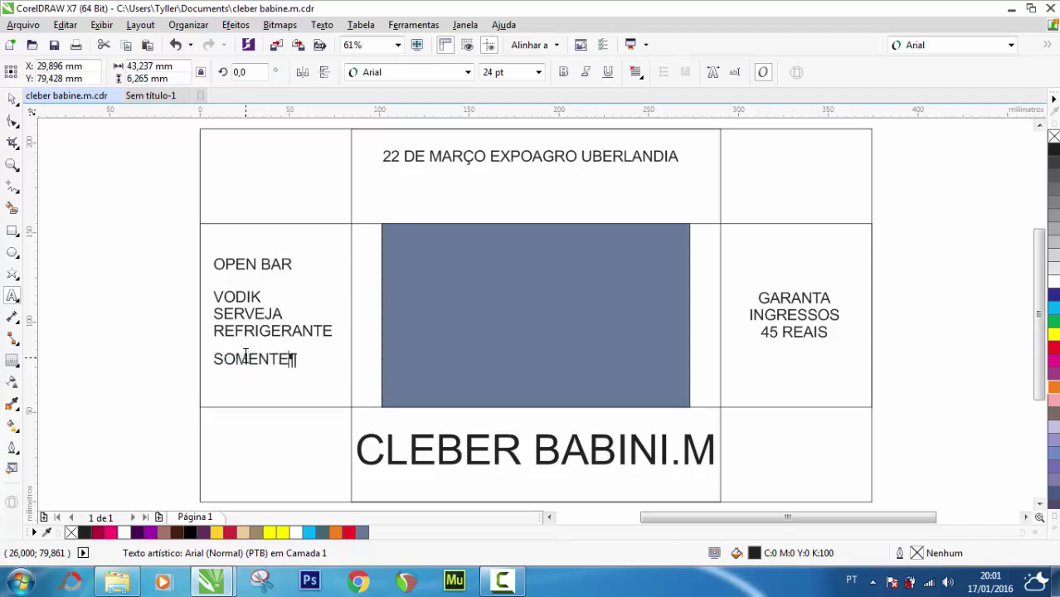
{"action": "type", "text": "PARA MUL"}
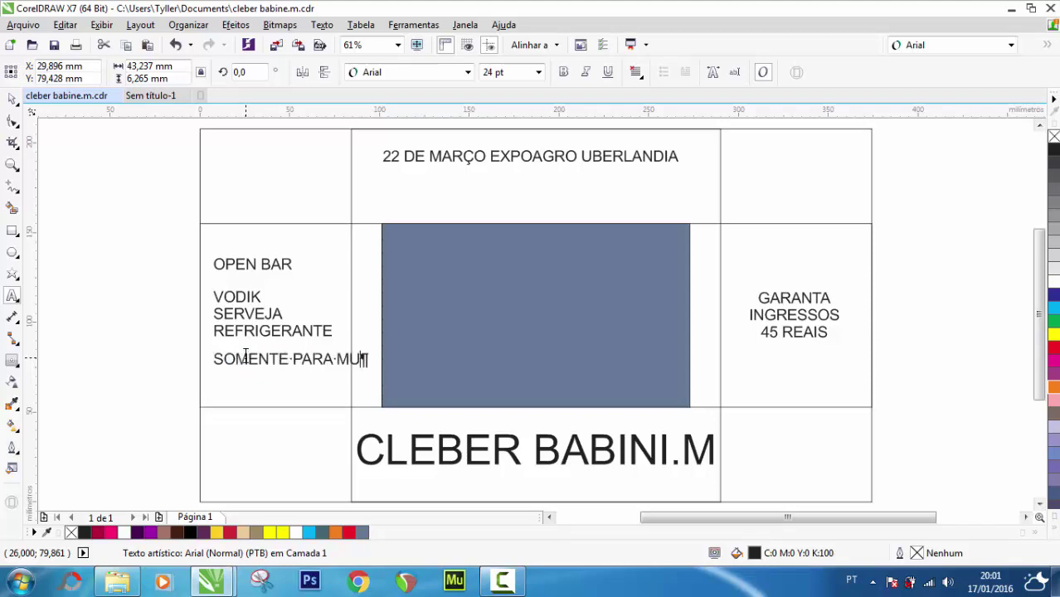
{"action": "type", "text": "HERES"}
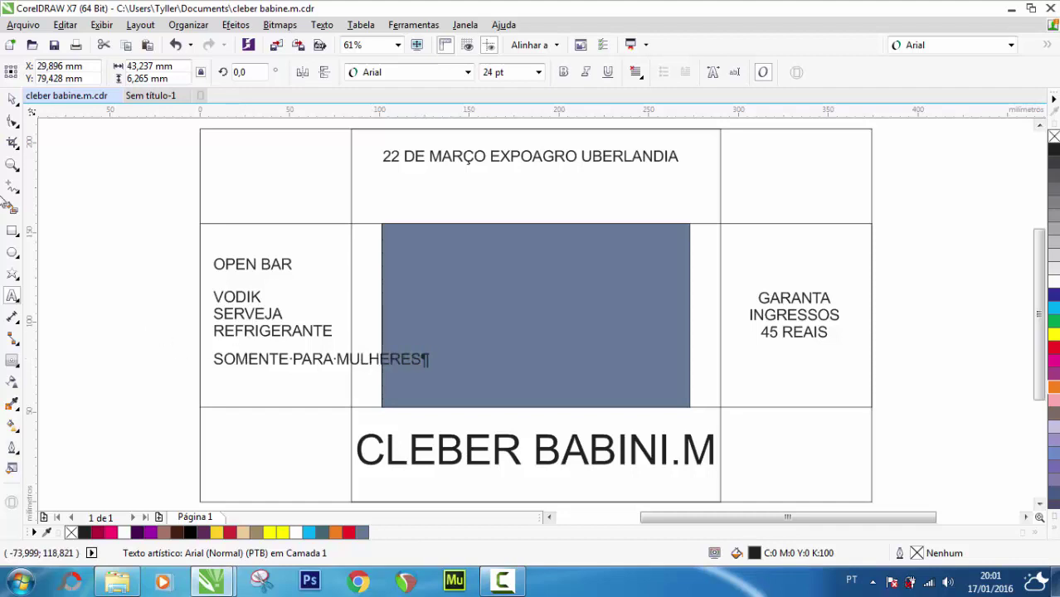
{"action": "left_click", "coordinate": [11, 101]}
{"action": "left_click_drag", "start_coordinate": [253, 359], "coordinate": [249, 352]}
{"action": "mouse_move", "coordinate": [422, 353]}
{"action": "left_mouse_down"}
{"action": "mouse_move", "coordinate": [431, 347]}
{"action": "mouse_move", "coordinate": [405, 345]}
{"action": "left_mouse_up"}
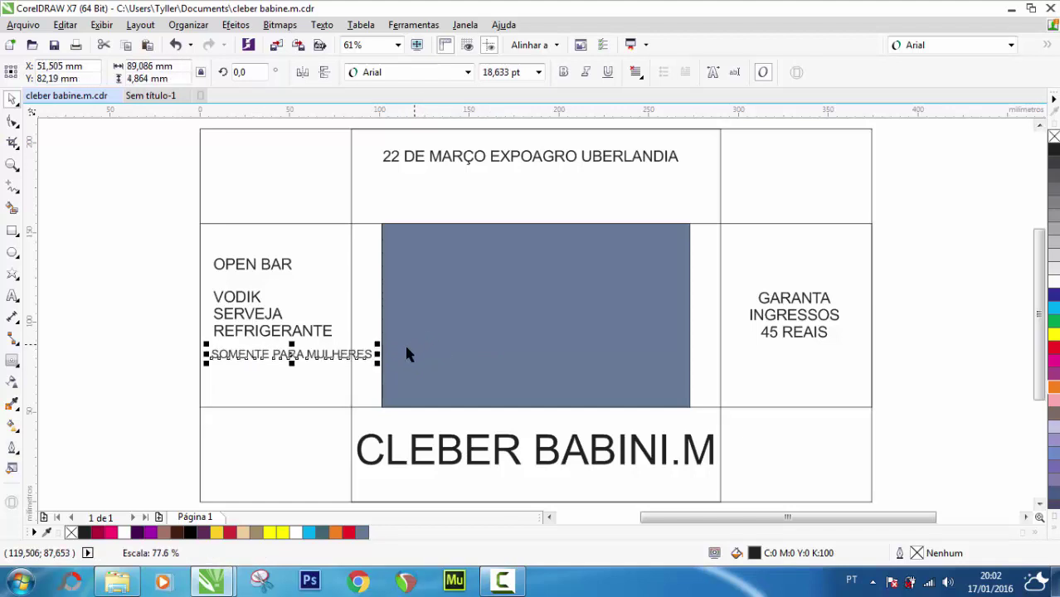
{"action": "left_click", "coordinate": [111, 318]}
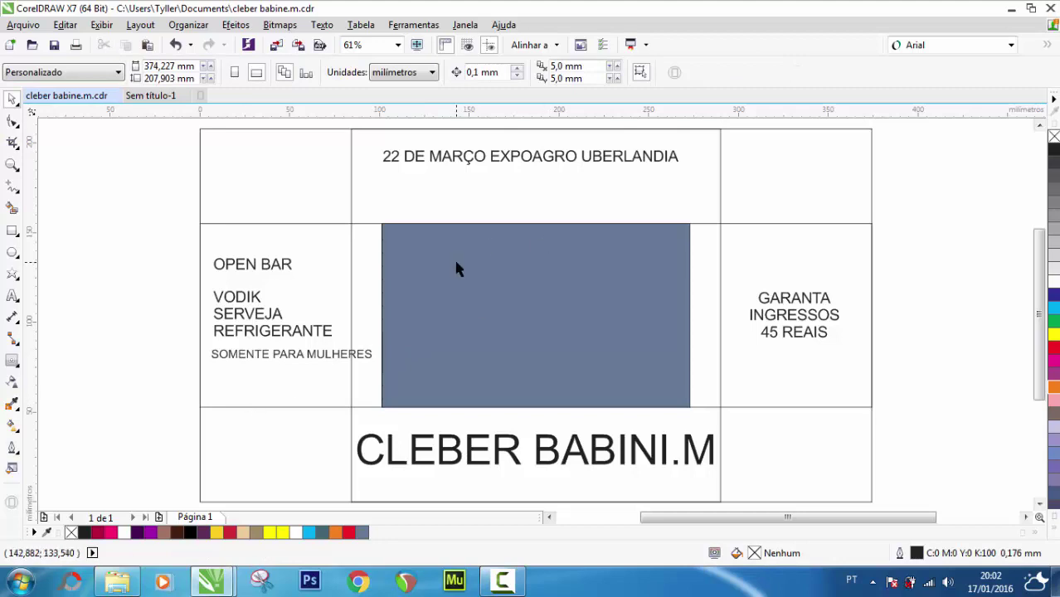
{"action": "left_click", "coordinate": [12, 164]}
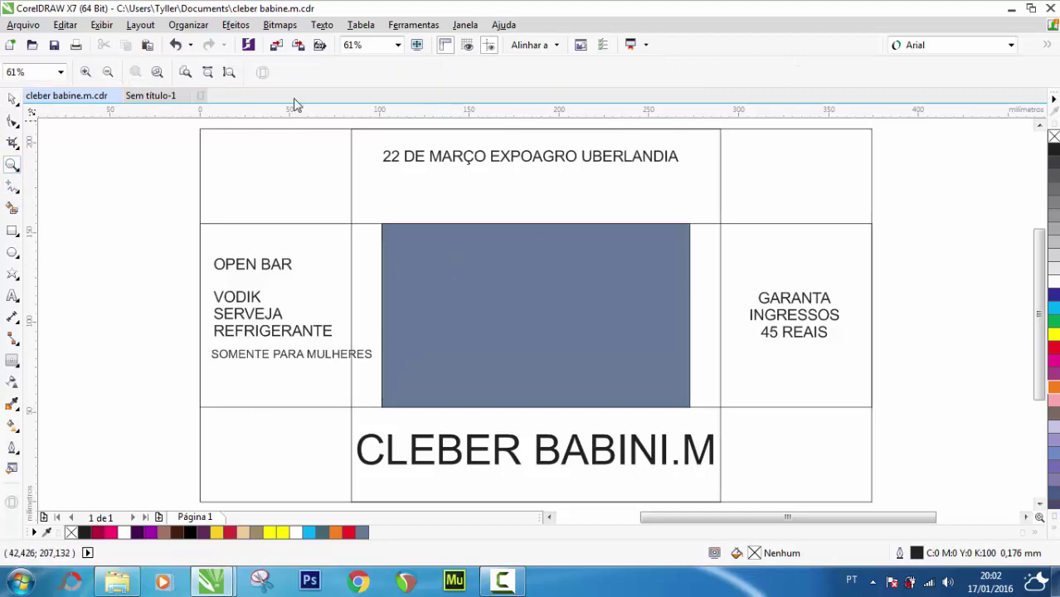
{"action": "left_click", "coordinate": [417, 45]}
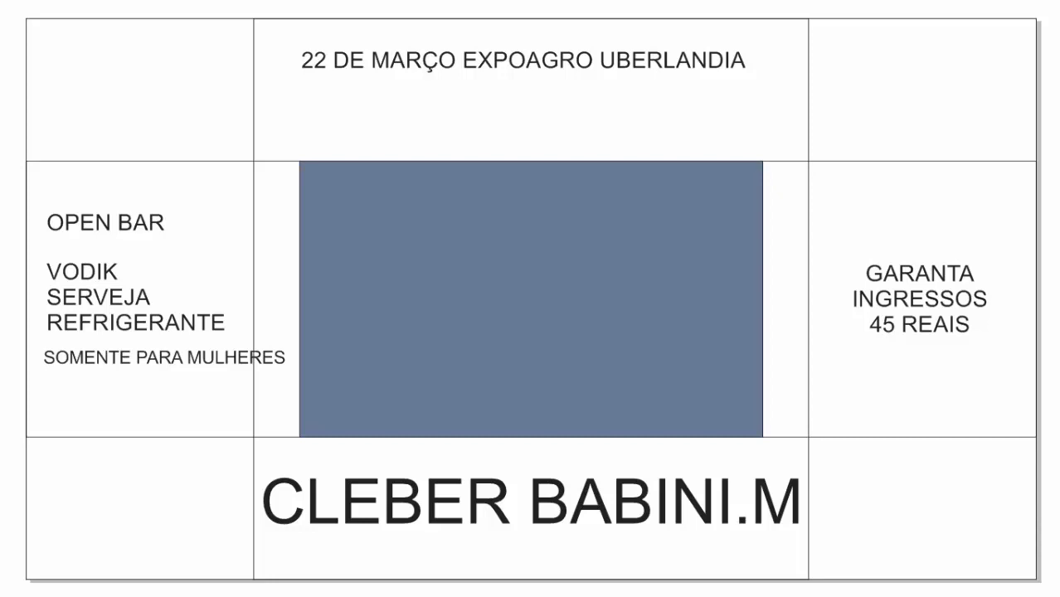
{"action": "mouse_move", "coordinate": [1037, 580]}
{"action": "key", "text": "Escape"}
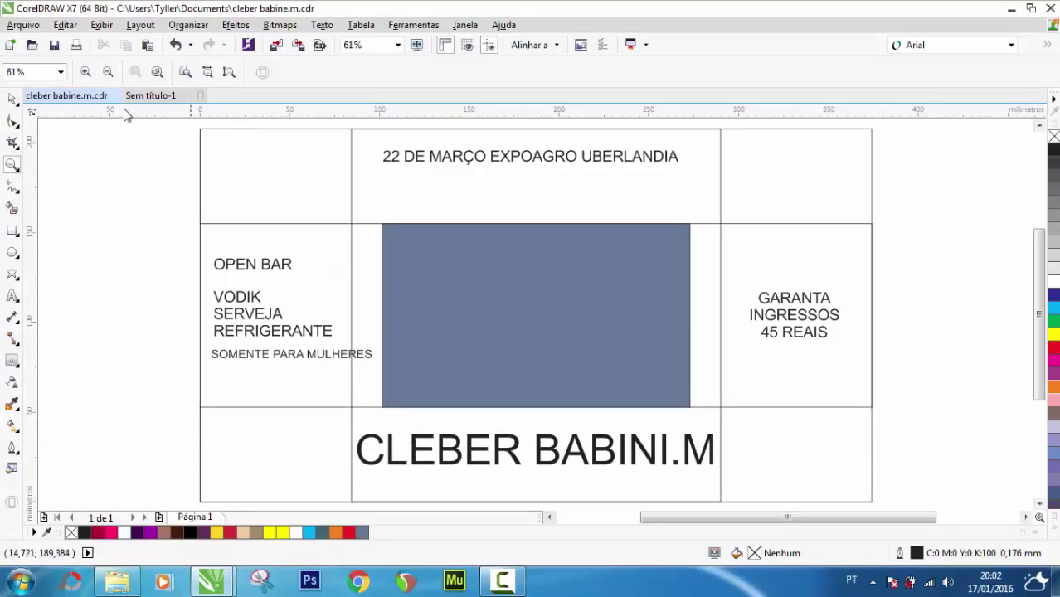
{"action": "key", "text": "space"}
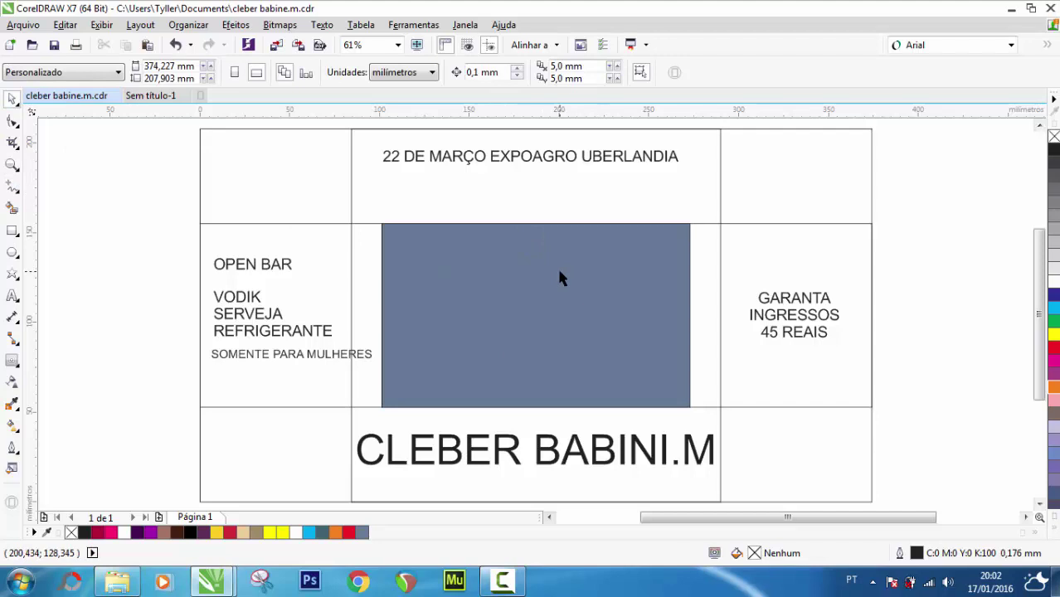
Cut the duo photo from Sem título-1 and paste it onto the flyer over the central blue box
{"action": "left_click", "coordinate": [152, 97]}
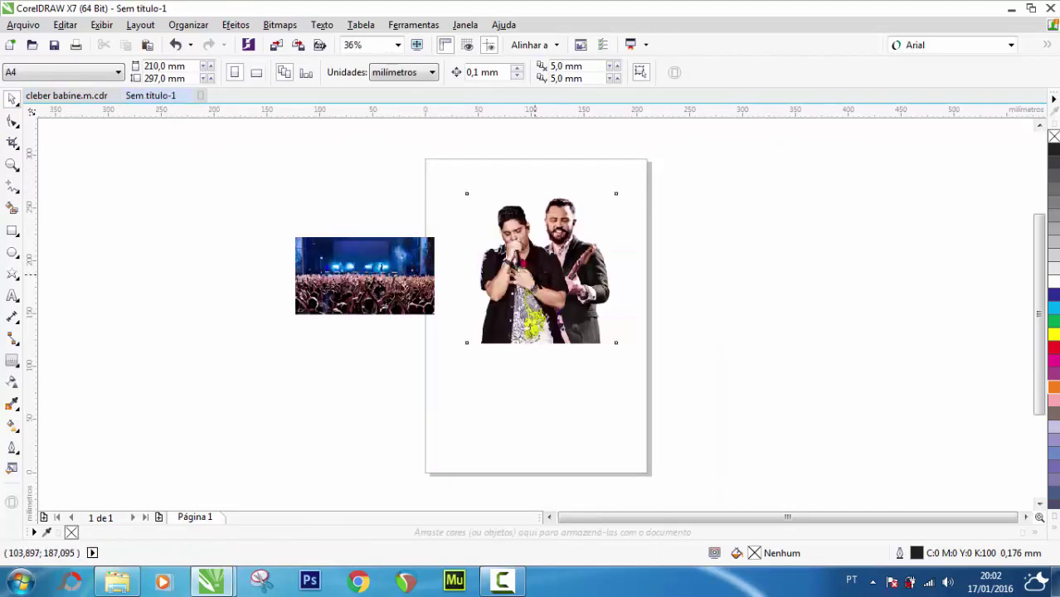
{"action": "left_click", "coordinate": [540, 268]}
{"action": "key", "text": "ctrl+x"}
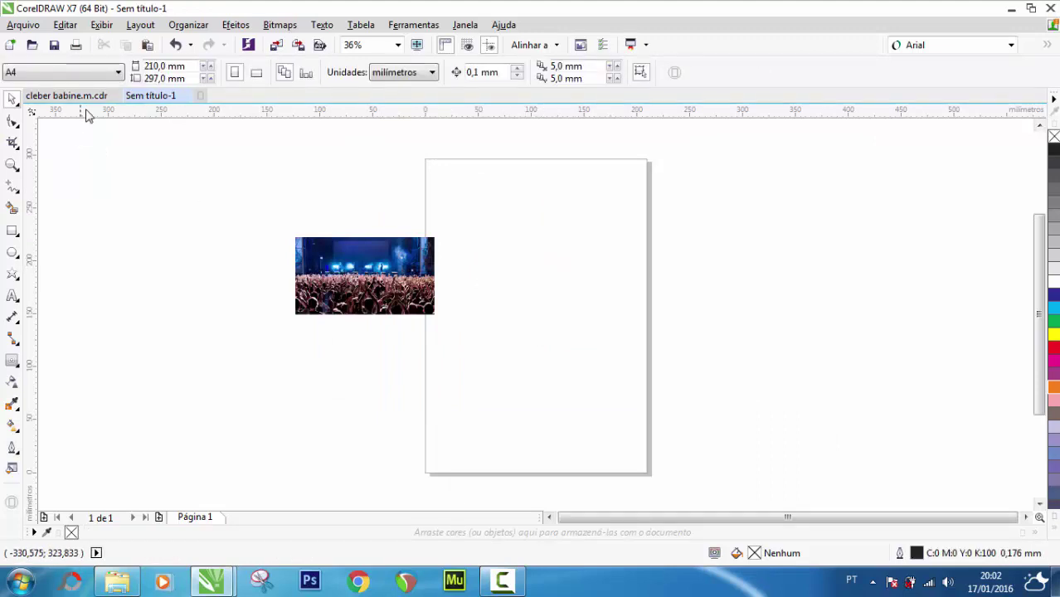
{"action": "left_click", "coordinate": [83, 97]}
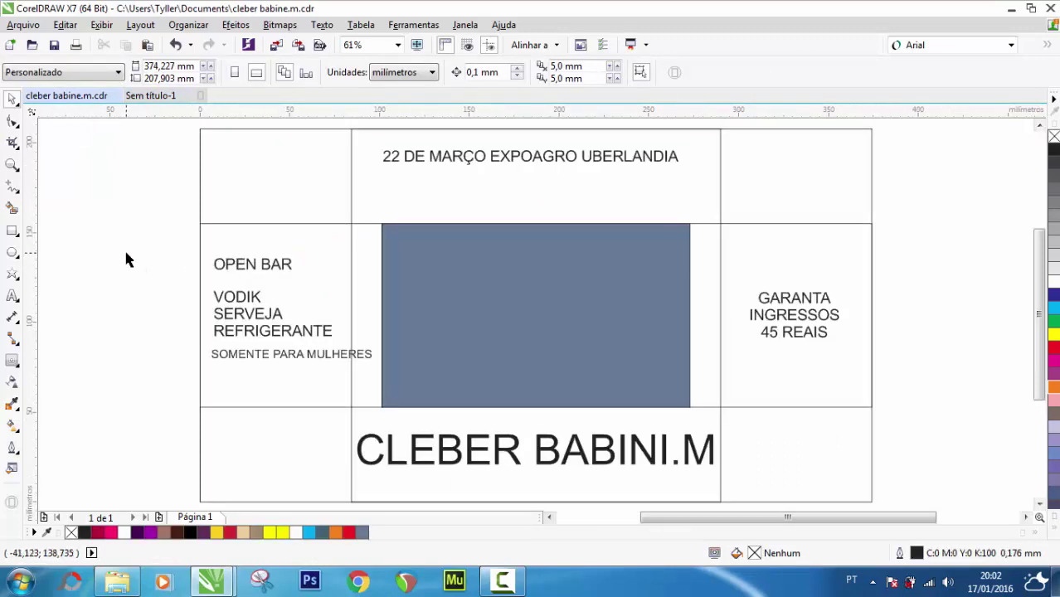
{"action": "key", "text": "ctrl+v"}
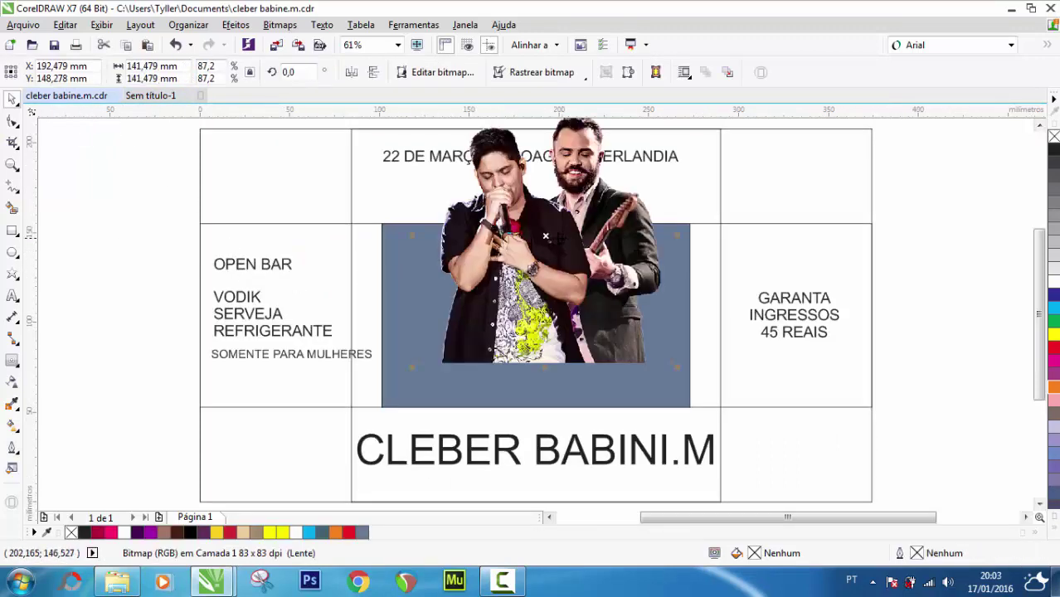
{"action": "left_click_drag", "start_coordinate": [547, 237], "coordinate": [537, 309]}
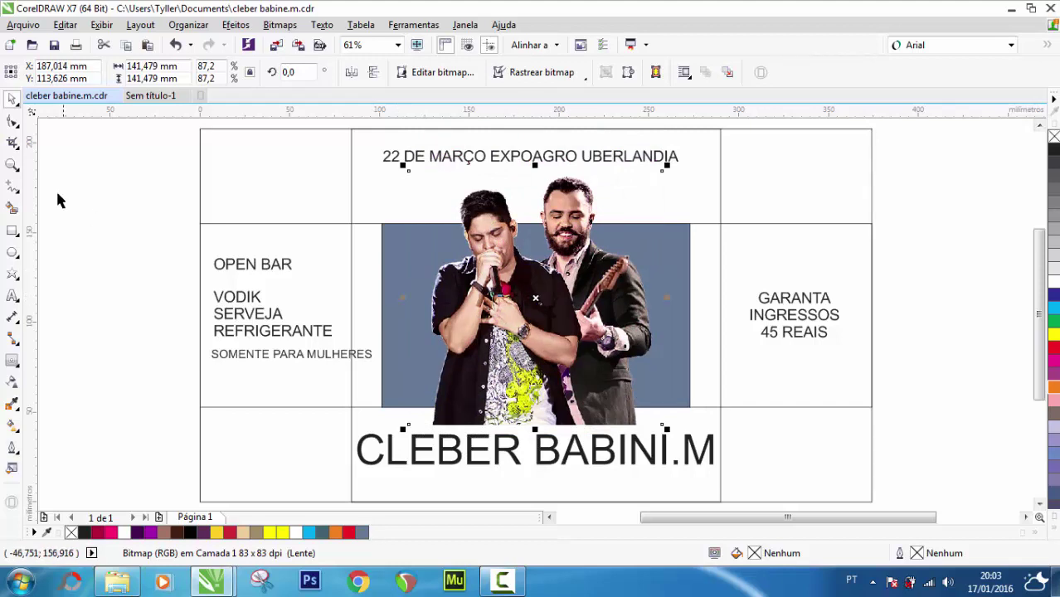
{"action": "left_click", "coordinate": [94, 179]}
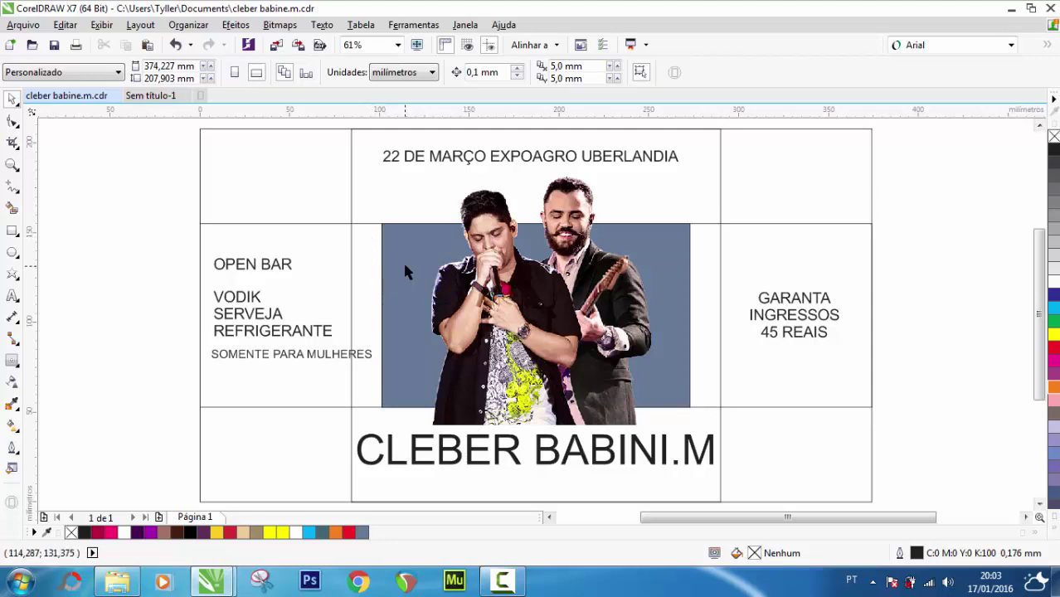
Delete the blue box behind the duo photo and the centre-column grid rectangle
{"action": "left_click", "coordinate": [391, 264]}
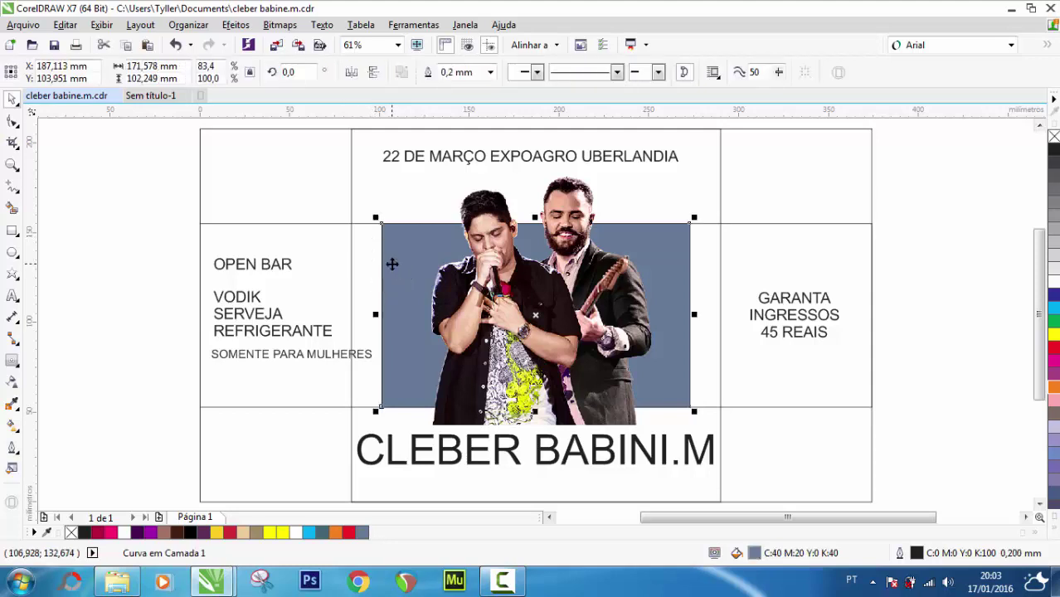
{"action": "key", "text": "Delete"}
{"action": "left_click", "coordinate": [375, 264]}
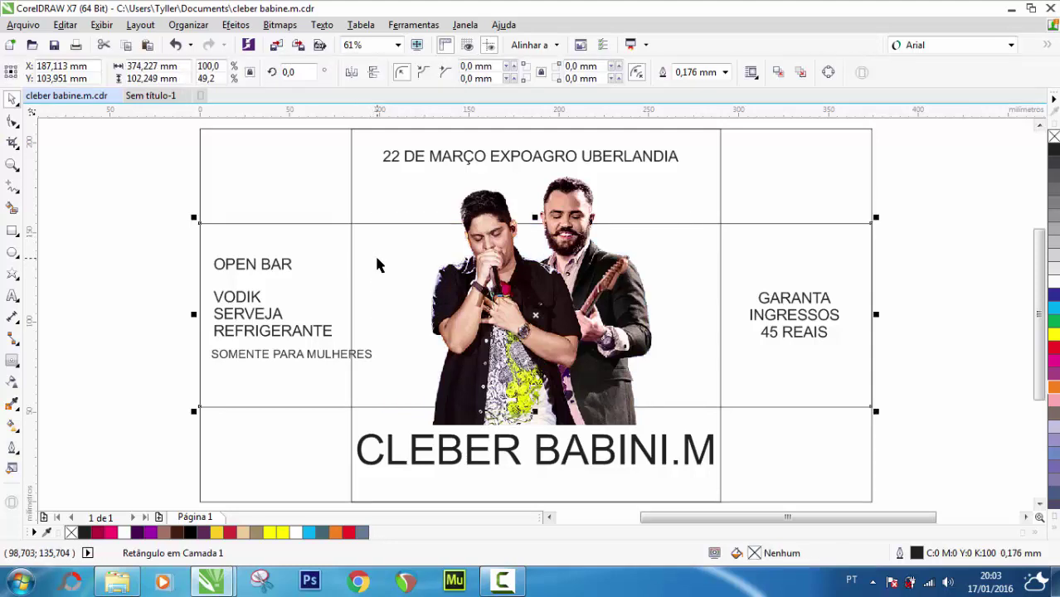
{"action": "left_click", "coordinate": [376, 263]}
{"action": "left_click", "coordinate": [353, 220]}
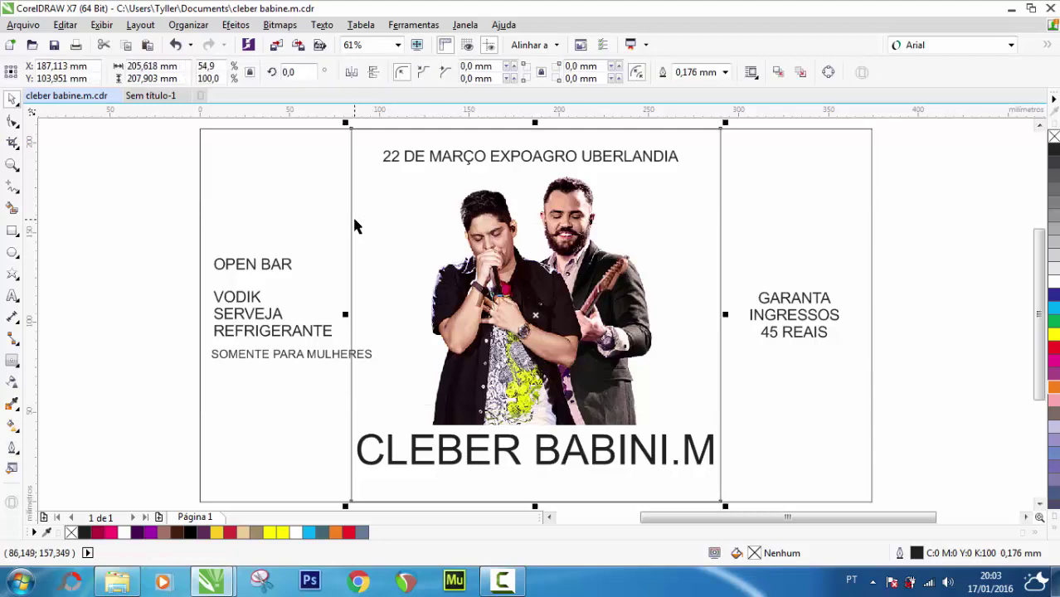
{"action": "key", "text": "Delete"}
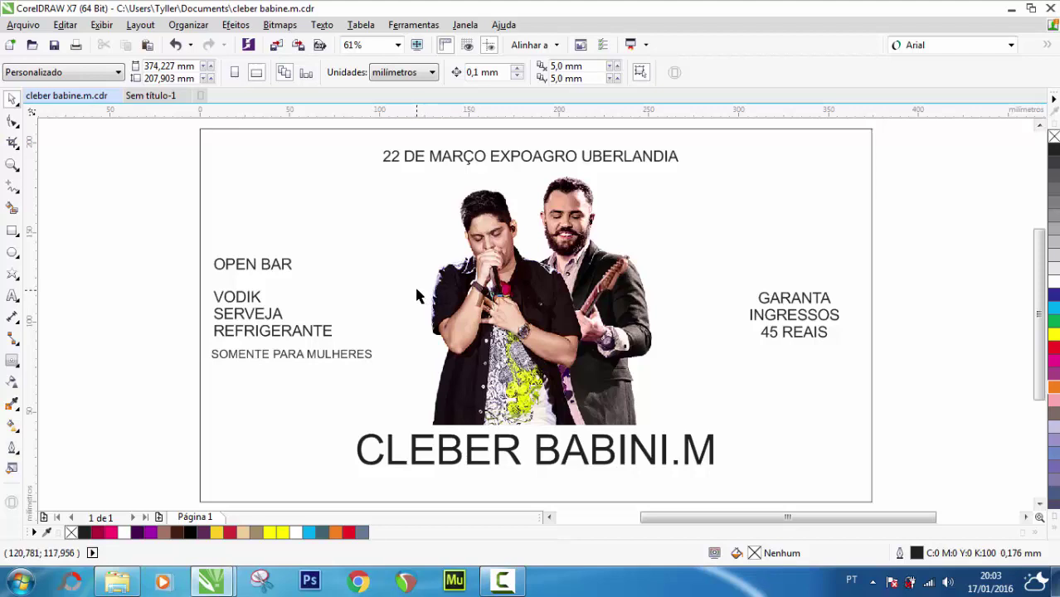
{"action": "left_click_drag", "start_coordinate": [943, 200], "coordinate": [893, 321]}
Paste the crowd photo from the untitled document onto the flyer and scale it to cover the page
{"action": "left_click", "coordinate": [157, 97]}
{"action": "left_click", "coordinate": [331, 267]}
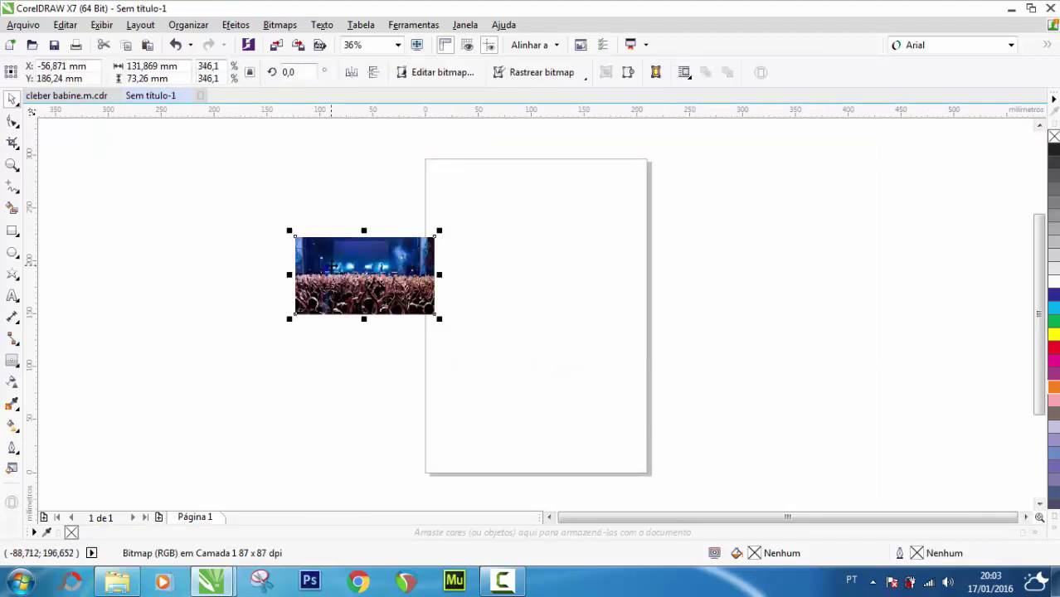
{"action": "key", "text": "Delete"}
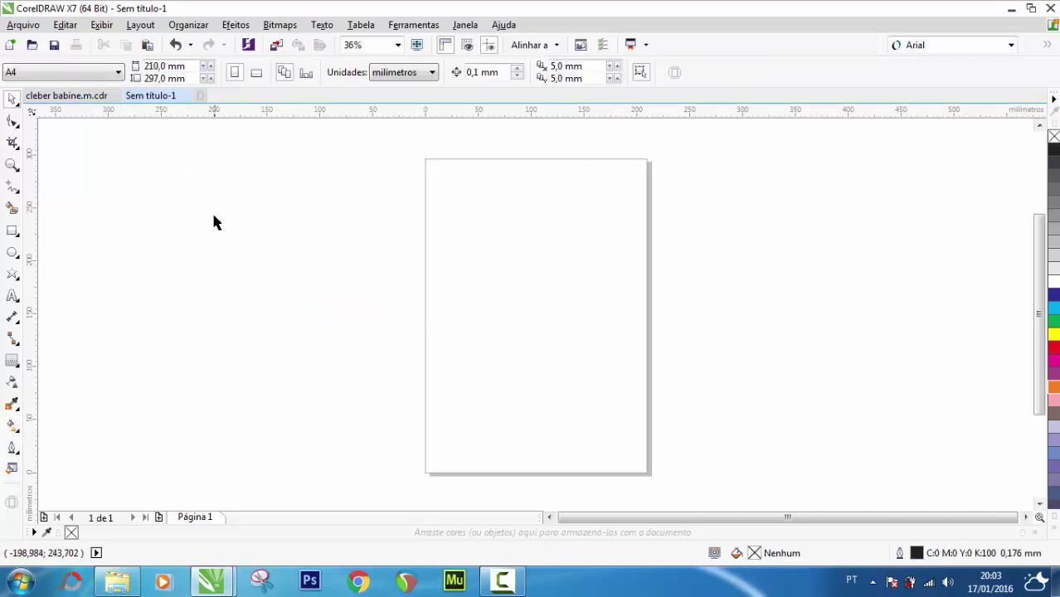
{"action": "key", "text": "ctrl+z"}
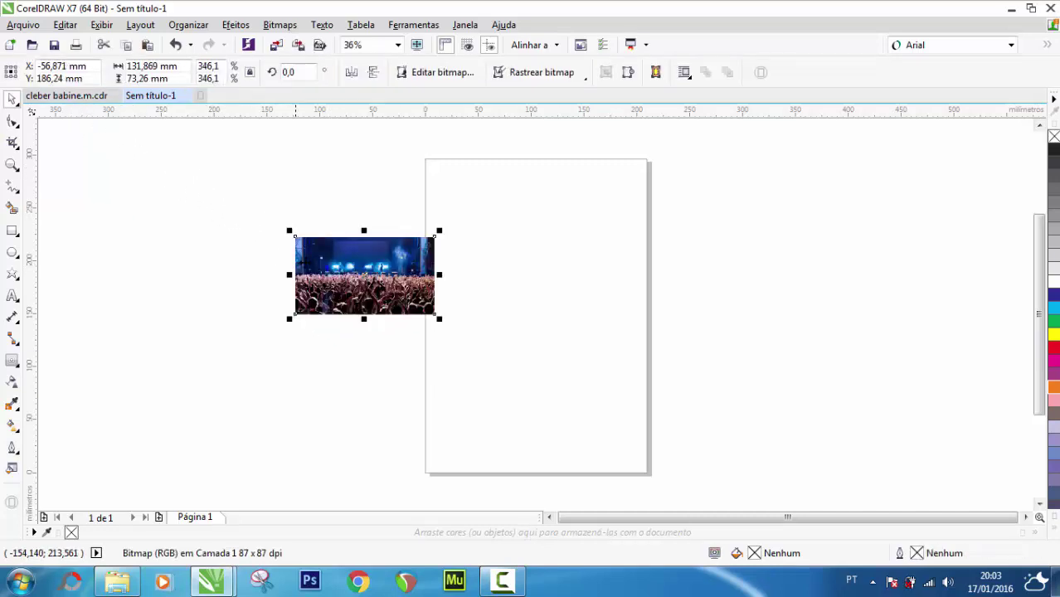
{"action": "left_click", "coordinate": [76, 97]}
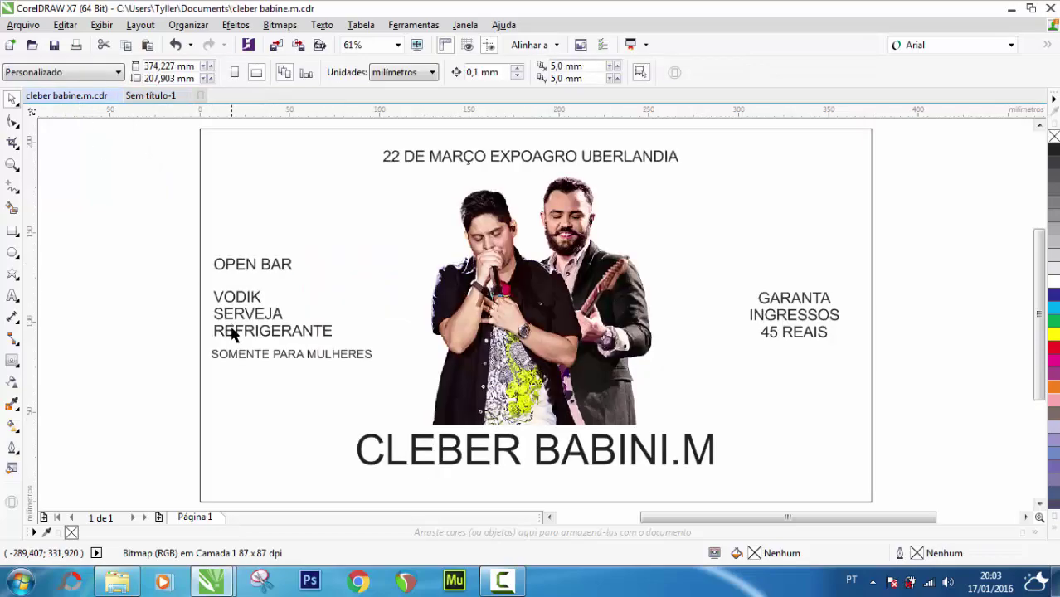
{"action": "key", "text": "ctrl+v"}
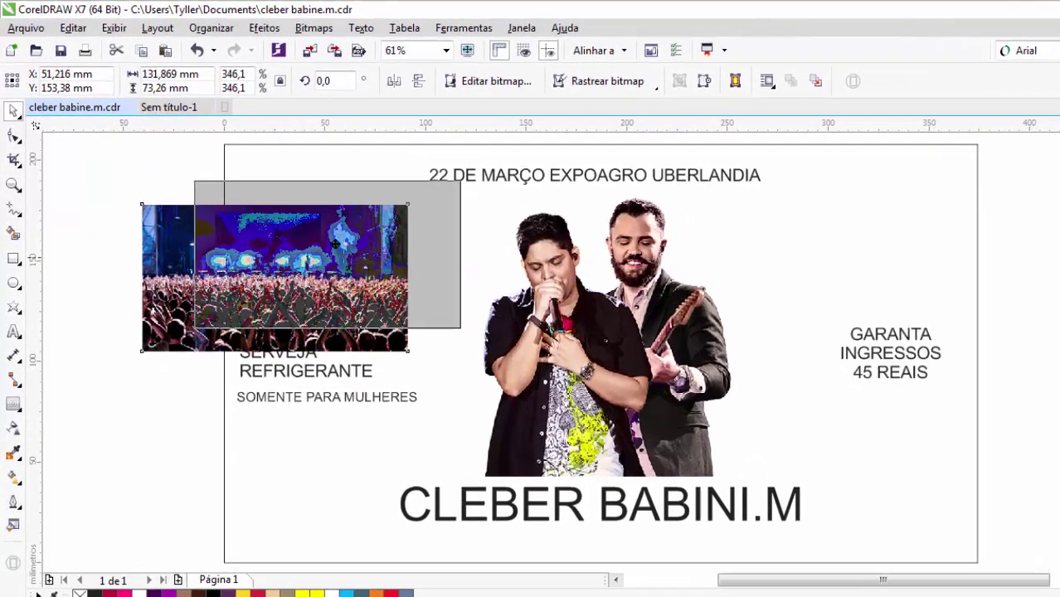
{"action": "left_click_drag", "start_coordinate": [230, 250], "coordinate": [302, 197]}
{"action": "left_click_drag", "start_coordinate": [366, 239], "coordinate": [366, 238]}
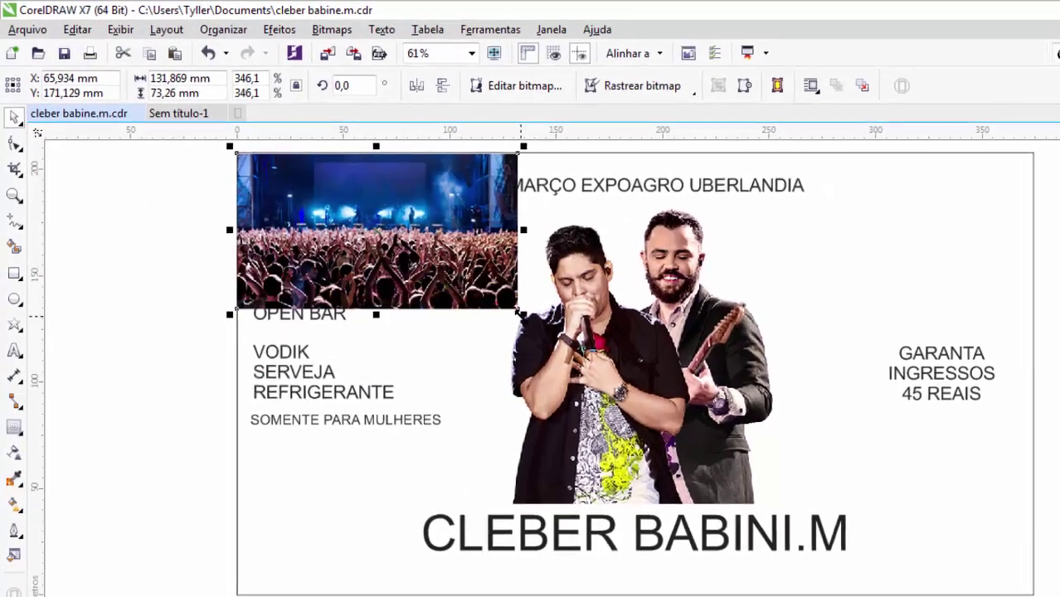
{"action": "left_click_drag", "start_coordinate": [517, 313], "coordinate": [1059, 596]}
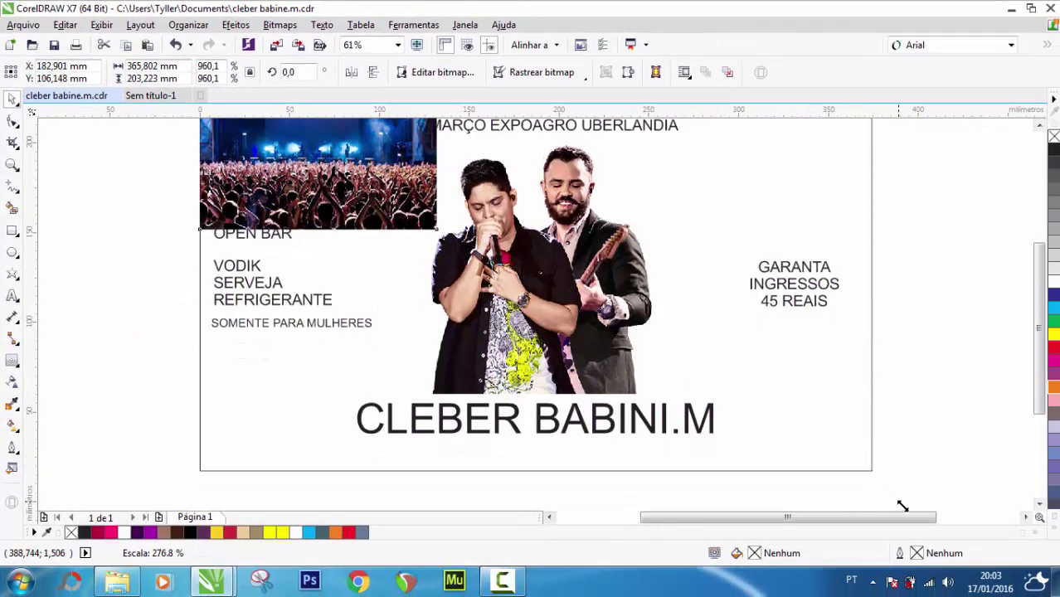
{"action": "left_click_drag", "start_coordinate": [902, 506], "coordinate": [875, 467]}
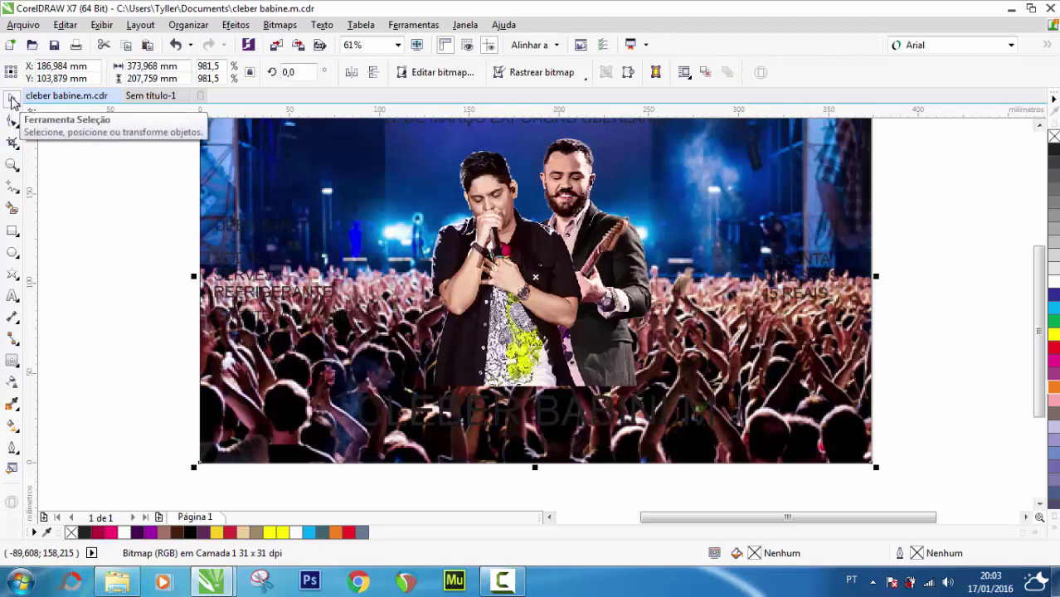
Make the GARANTA INGRESSOS ticket text and the three open-bar text blocks white
{"action": "left_click", "coordinate": [102, 213]}
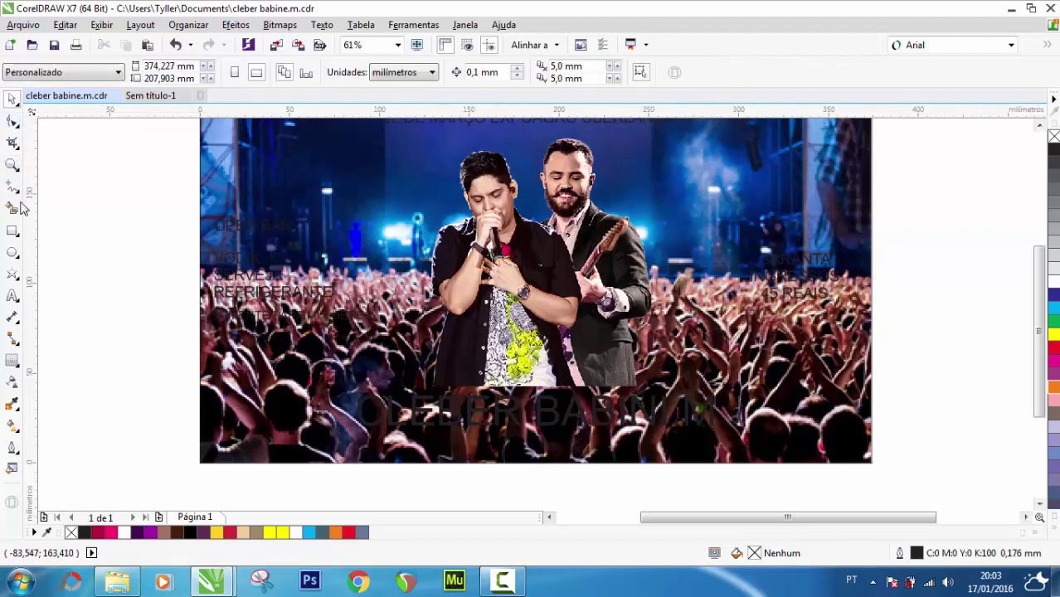
{"action": "left_click", "coordinate": [12, 164]}
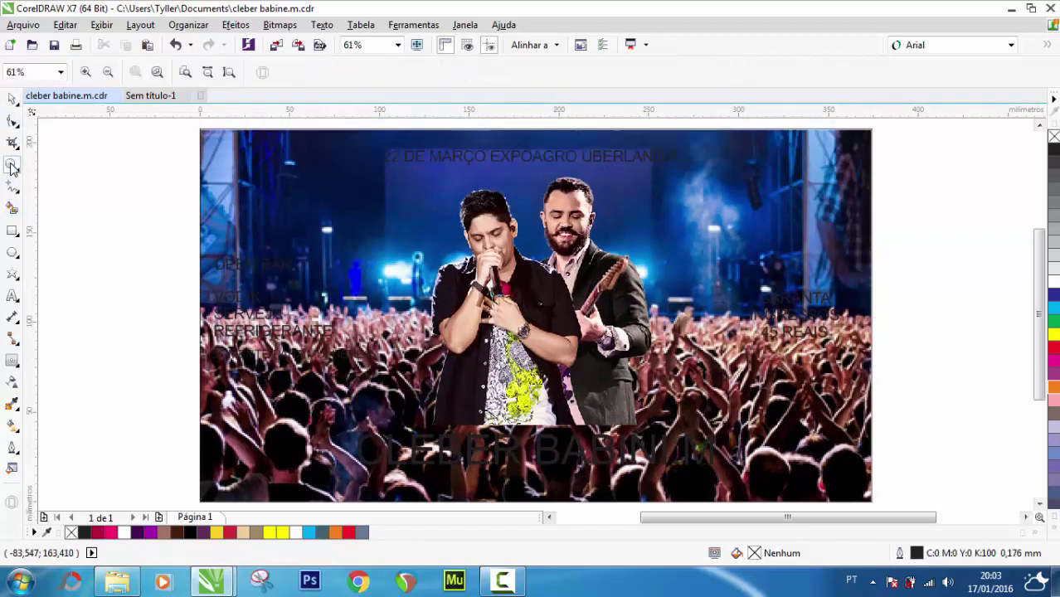
{"action": "left_click", "coordinate": [12, 98]}
{"action": "left_click_drag", "start_coordinate": [954, 185], "coordinate": [726, 348]}
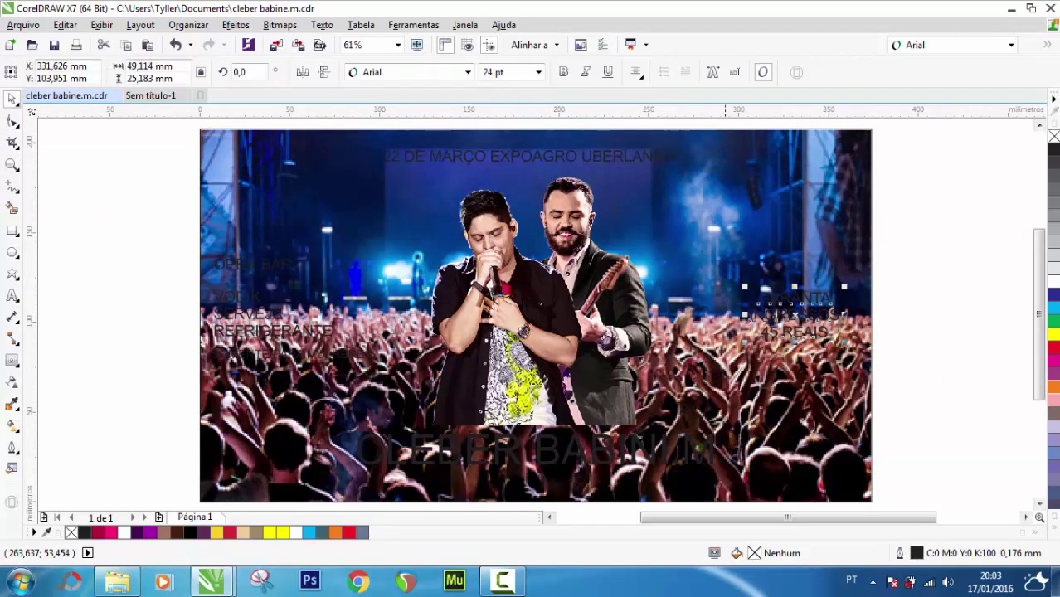
{"action": "left_click", "coordinate": [1053, 278]}
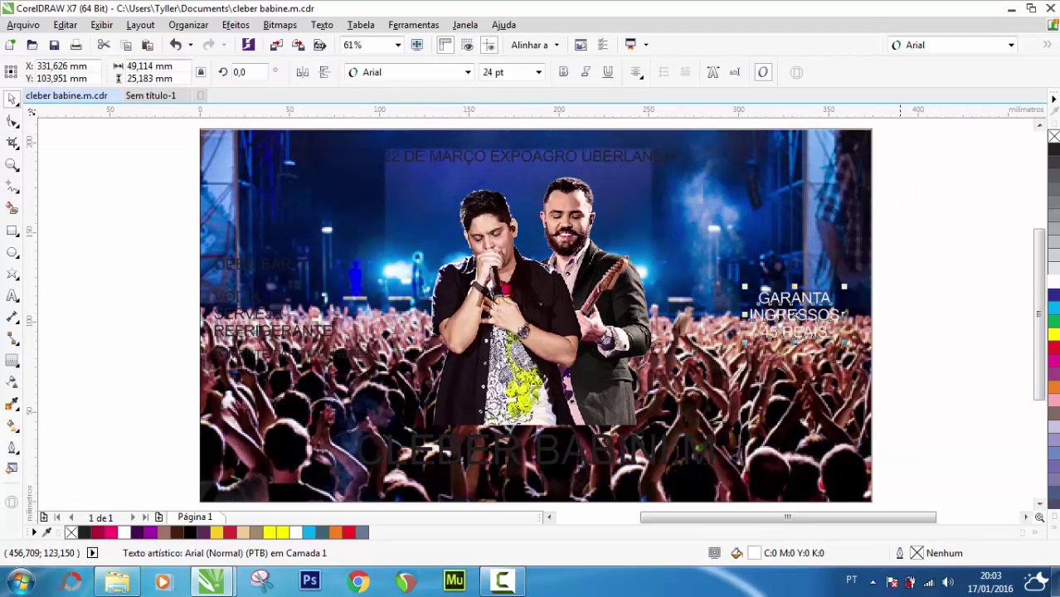
{"action": "left_click", "coordinate": [145, 270]}
{"action": "left_click_drag", "start_coordinate": [126, 250], "coordinate": [383, 369]}
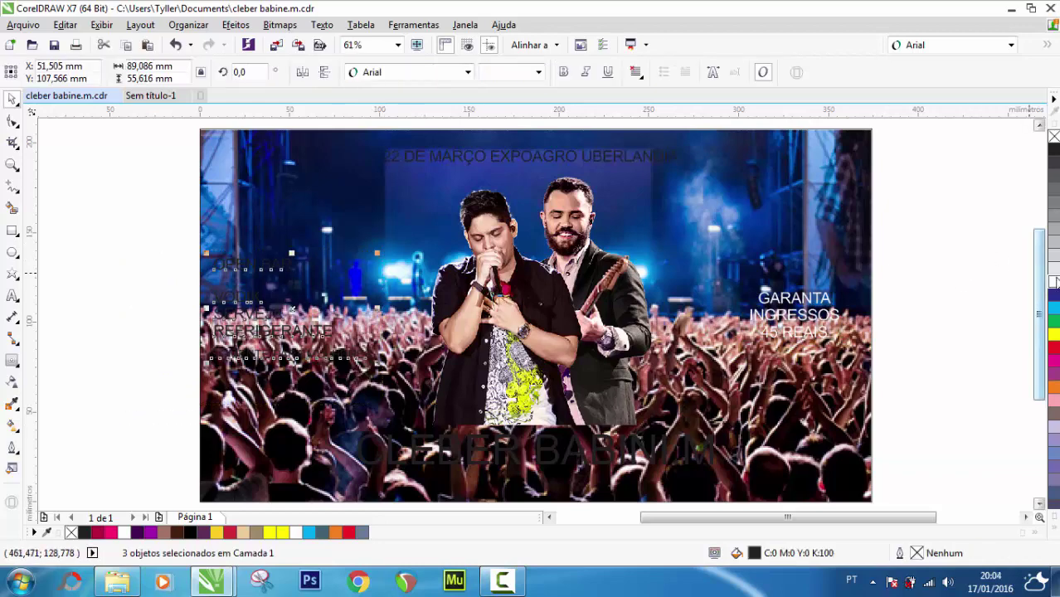
{"action": "left_click", "coordinate": [1054, 282]}
{"action": "scroll", "coordinate": [565, 303], "scroll_direction": "down", "scroll_amount": 2}
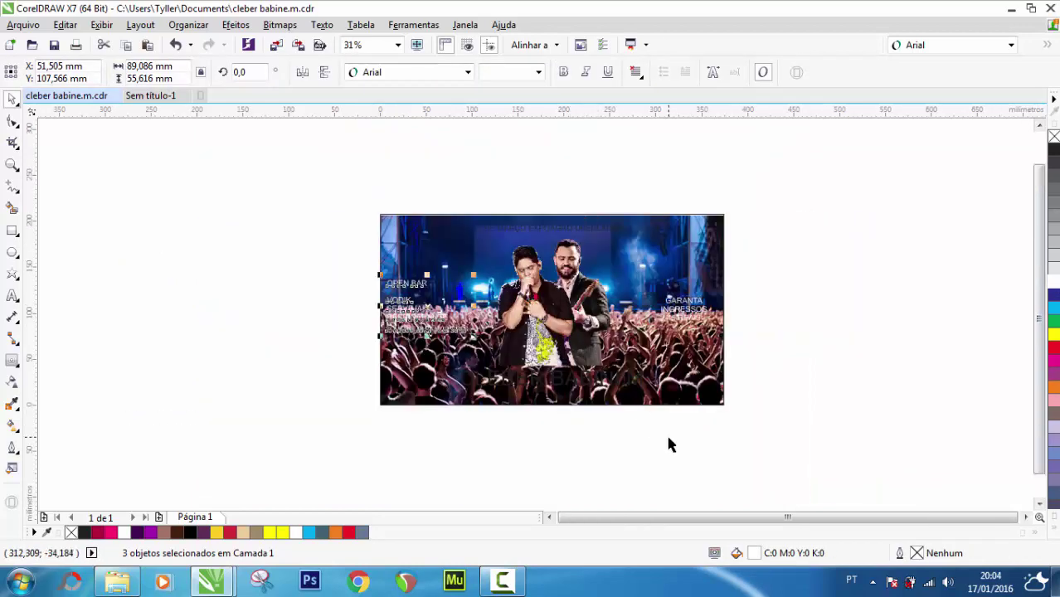
{"action": "left_click_drag", "start_coordinate": [669, 440], "coordinate": [452, 369]}
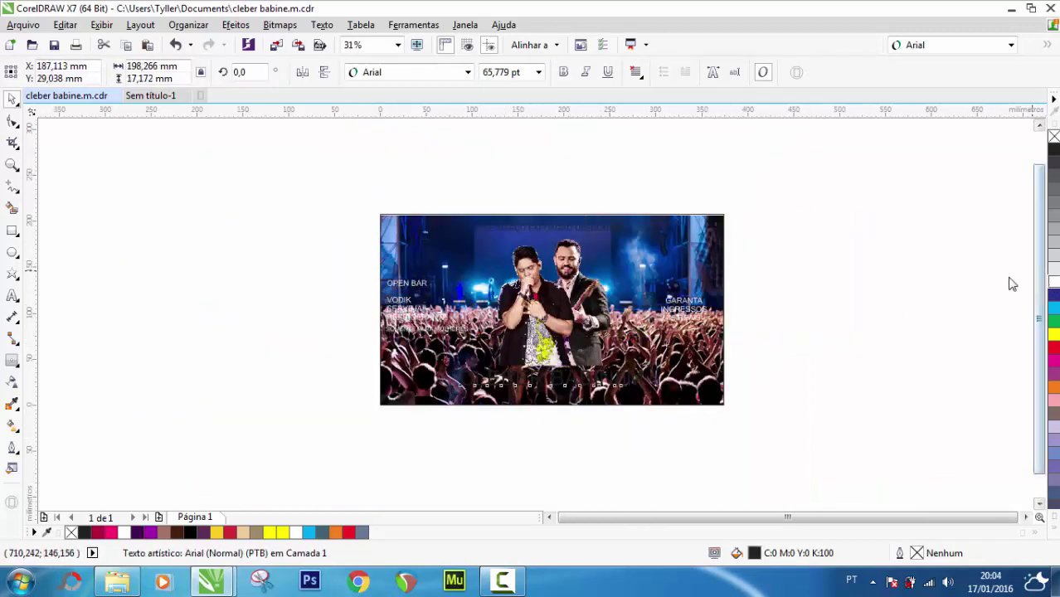
{"action": "left_click", "coordinate": [1053, 283]}
{"action": "scroll", "coordinate": [559, 243], "scroll_direction": "up", "scroll_amount": 2}
{"action": "left_click_drag", "start_coordinate": [336, 150], "coordinate": [723, 254]}
{"action": "left_click", "coordinate": [1053, 282]}
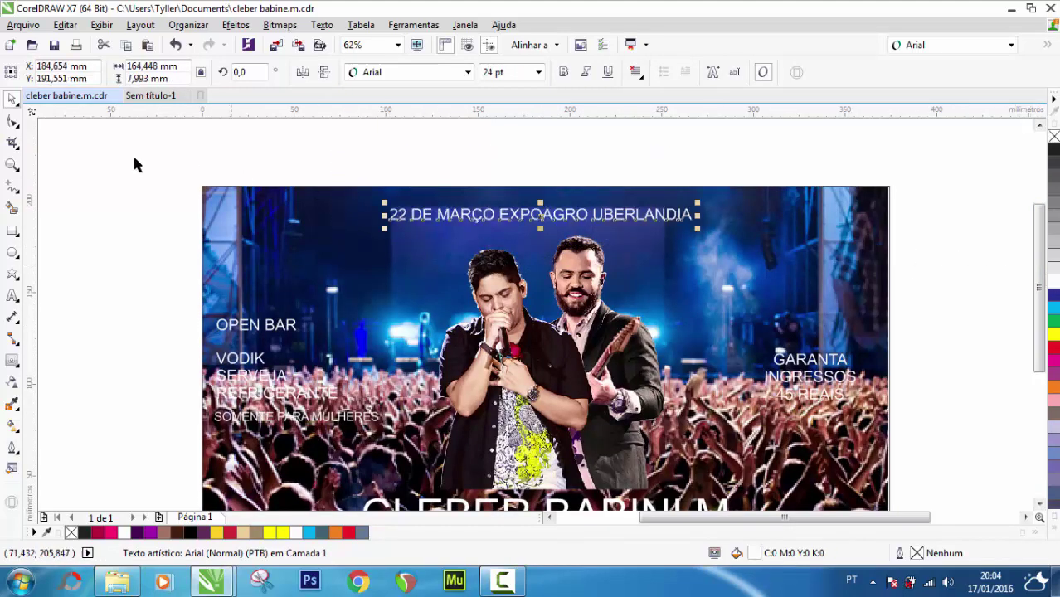
{"action": "double_click", "coordinate": [12, 165]}
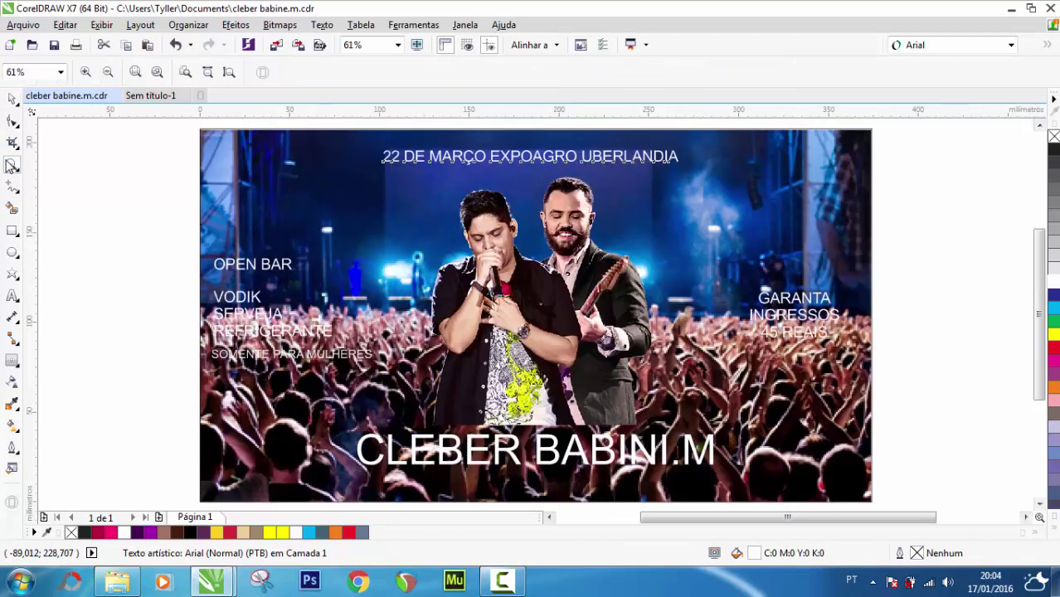
{"action": "left_click", "coordinate": [12, 99]}
{"action": "left_click", "coordinate": [128, 249]}
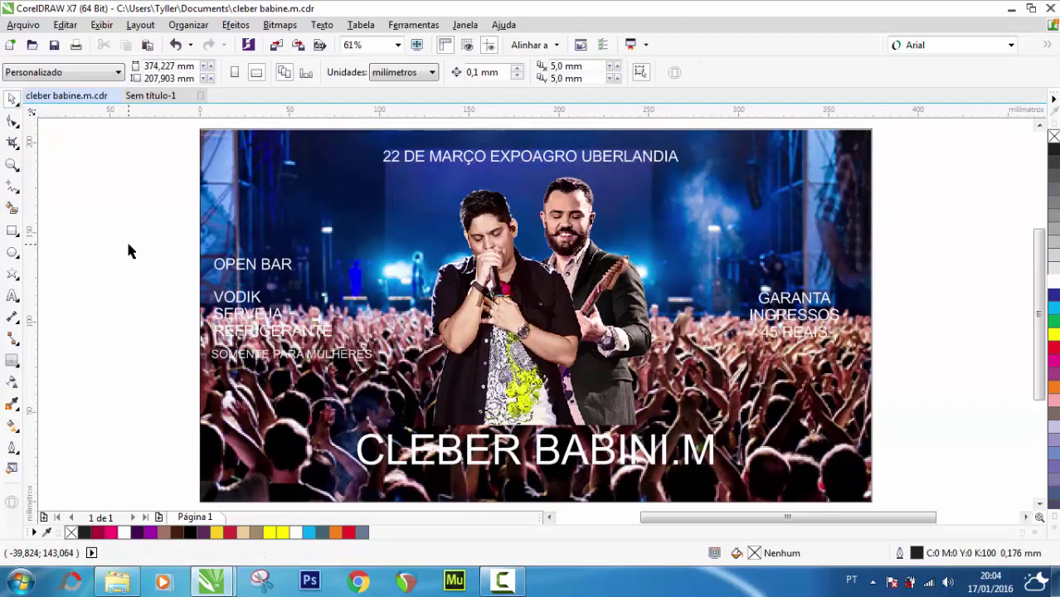
After a few trial resizes, delete the crowd background photo from the page
{"action": "left_click", "coordinate": [235, 424]}
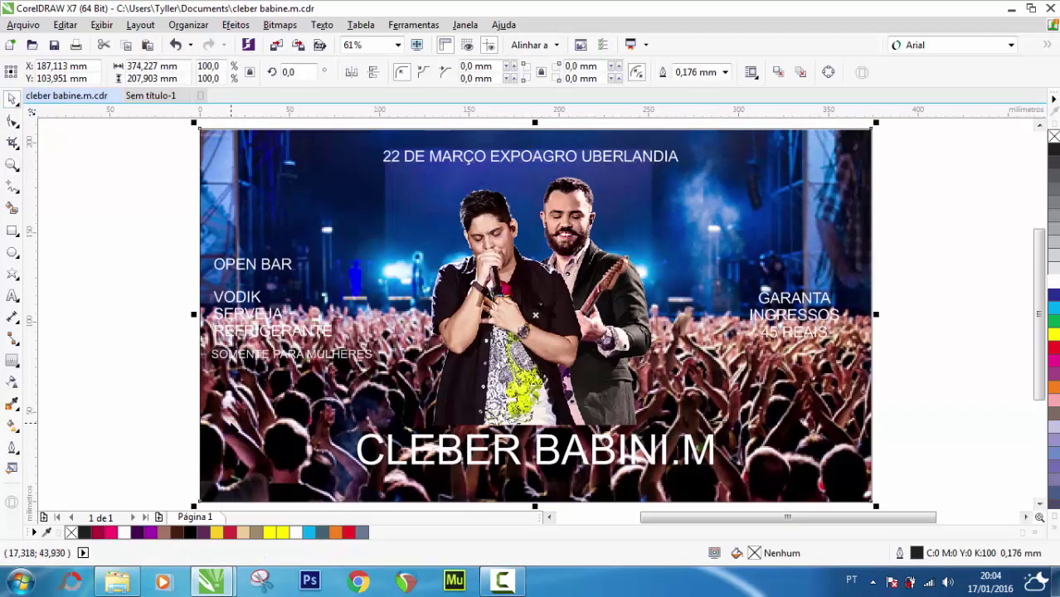
{"action": "scroll", "coordinate": [229, 408], "scroll_direction": "down", "scroll_amount": 3}
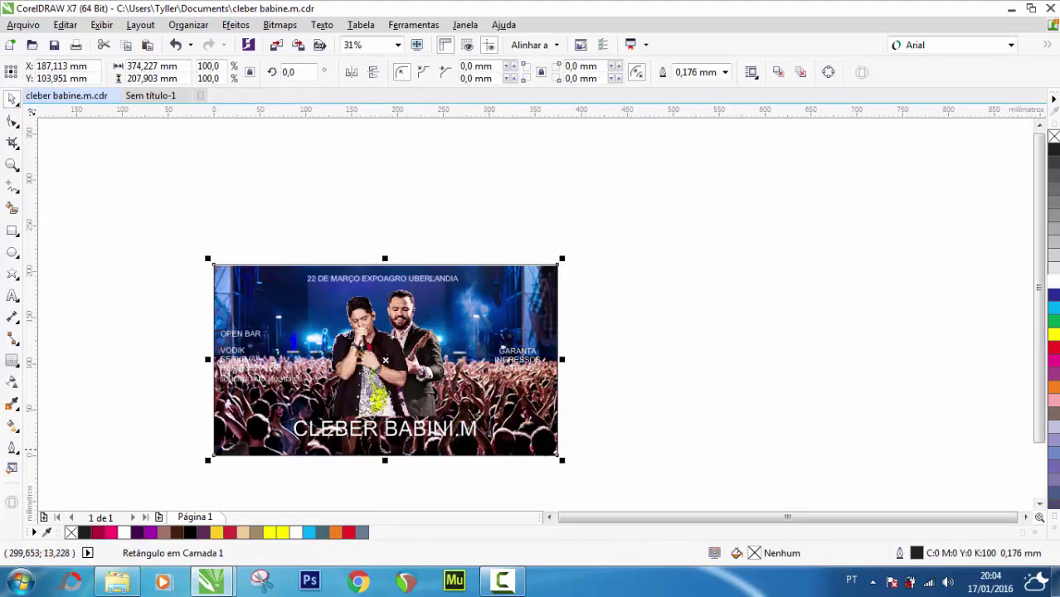
{"action": "left_click_drag", "start_coordinate": [562, 460], "coordinate": [599, 488]}
{"action": "key", "text": "ctrl+z"}
{"action": "left_click", "coordinate": [661, 406]}
{"action": "left_click", "coordinate": [547, 431]}
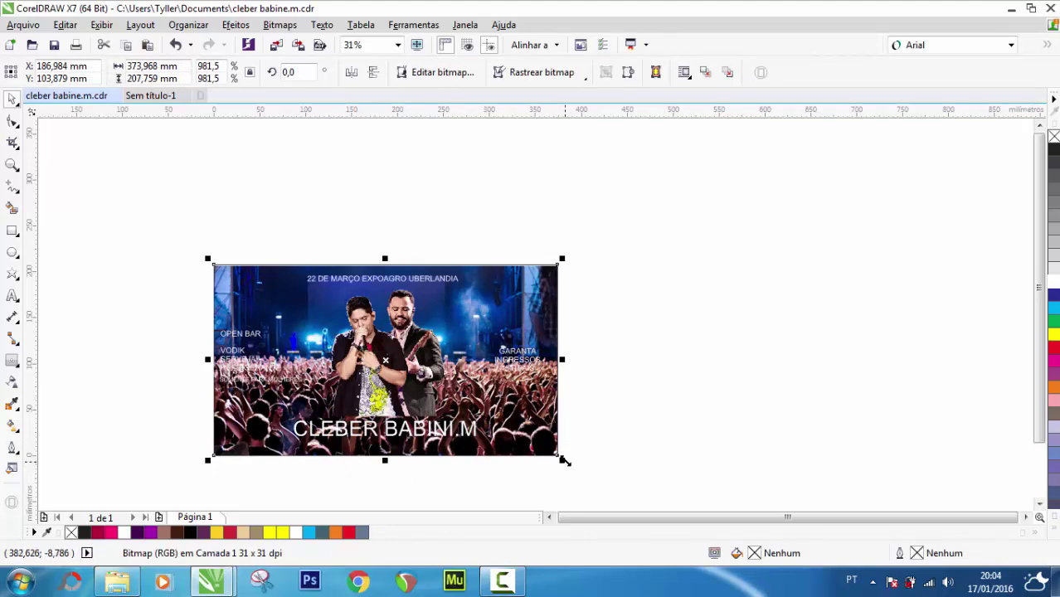
{"action": "left_click_drag", "start_coordinate": [563, 258], "coordinate": [648, 211]}
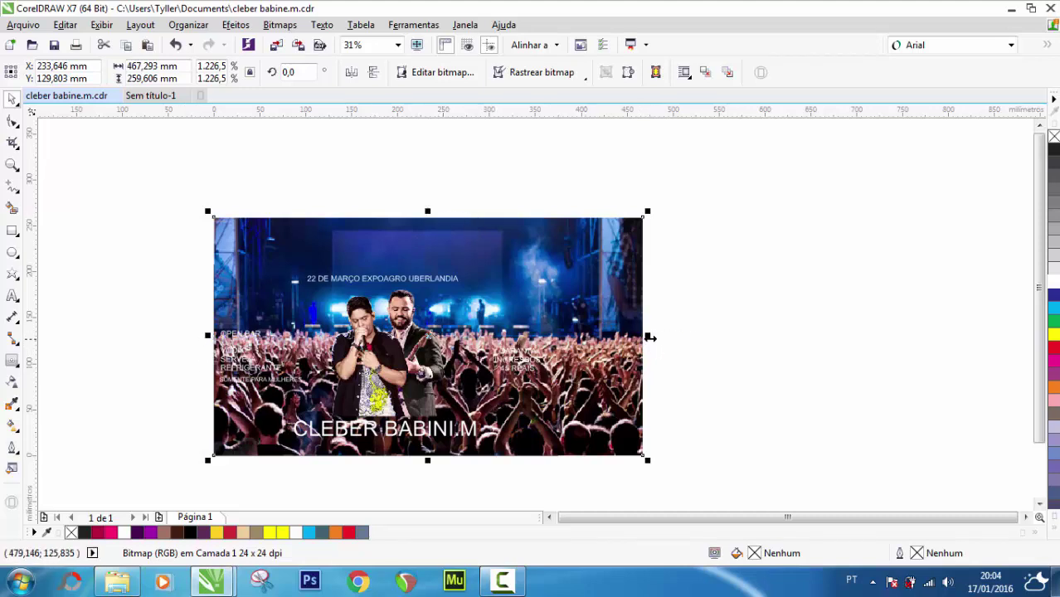
{"action": "left_click_drag", "start_coordinate": [648, 336], "coordinate": [591, 371]}
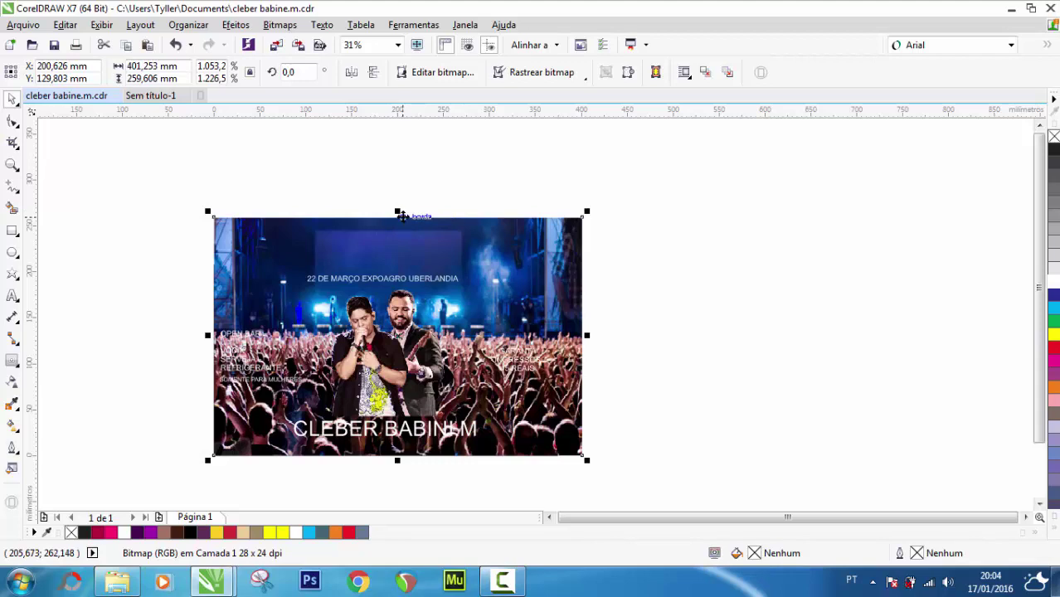
{"action": "key", "text": "Delete"}
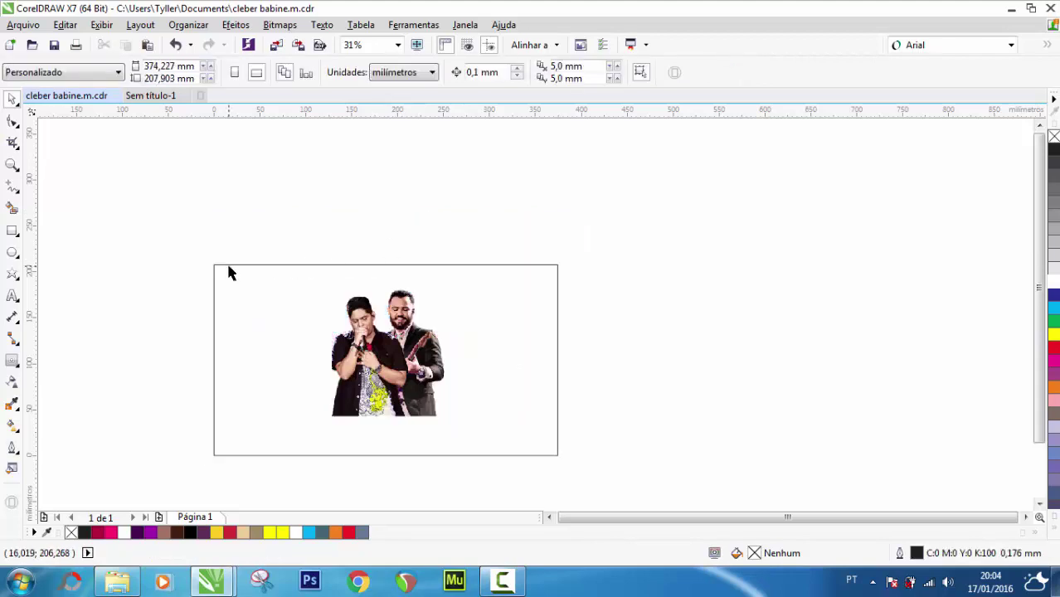
Fill the page-sized background rectangle with black and fit the whole page in view
{"action": "left_click", "coordinate": [228, 266]}
{"action": "left_click", "coordinate": [191, 532]}
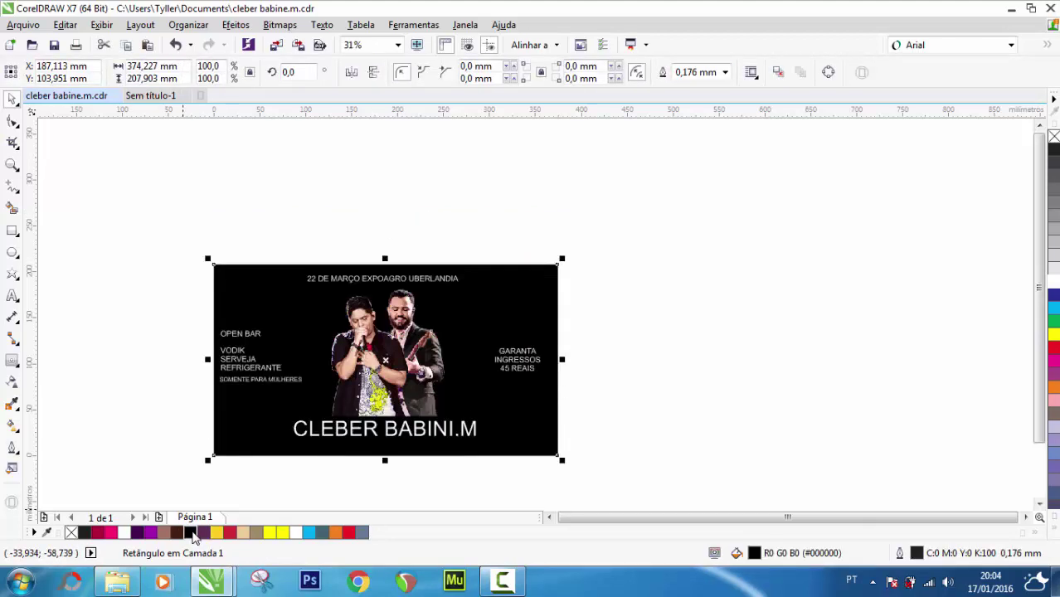
{"action": "double_click", "coordinate": [12, 165]}
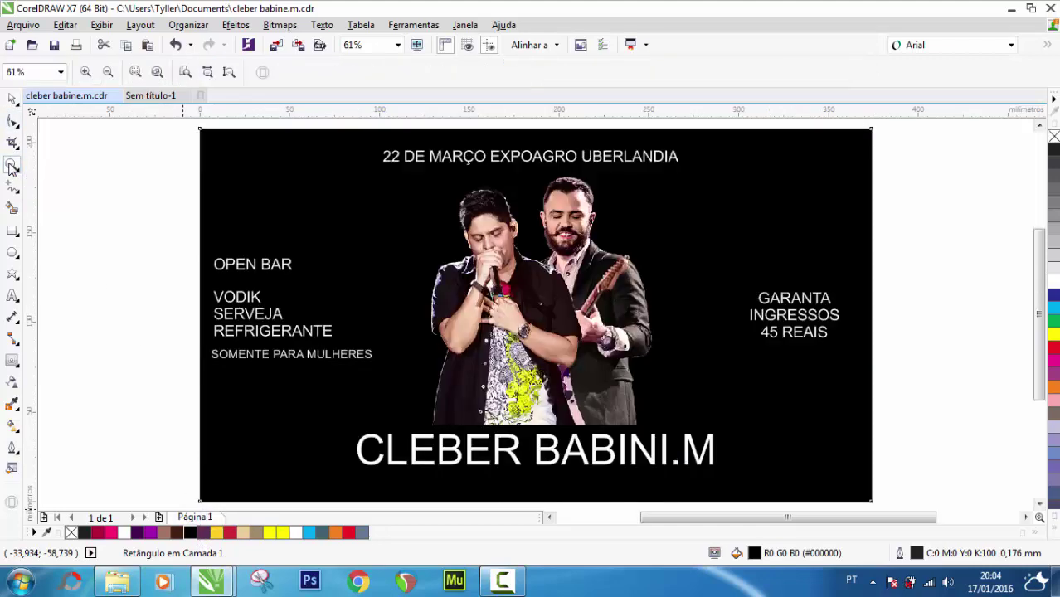
{"action": "left_click", "coordinate": [12, 99]}
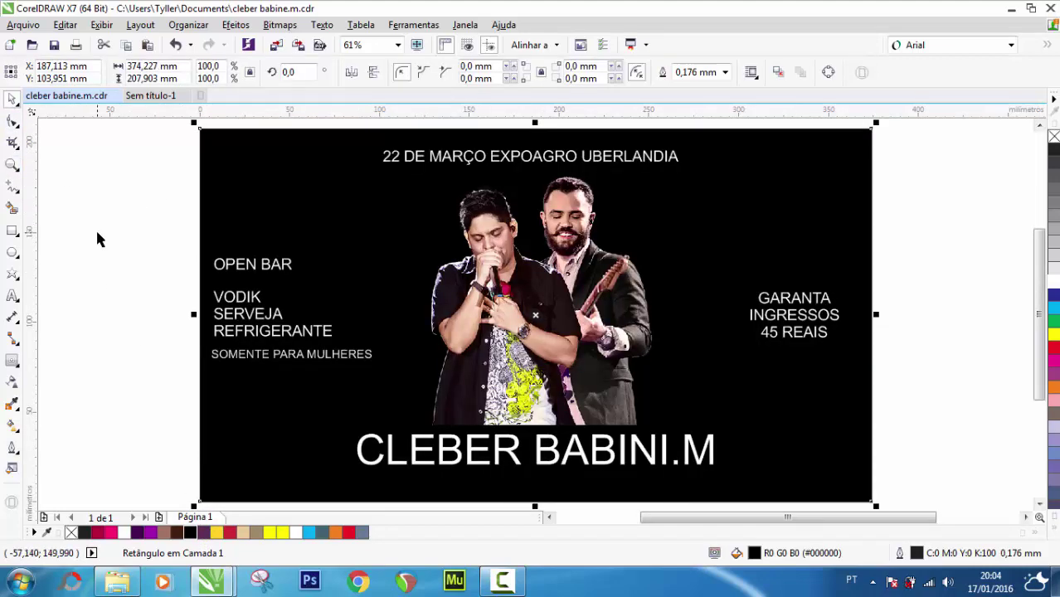
{"action": "left_click", "coordinate": [115, 240]}
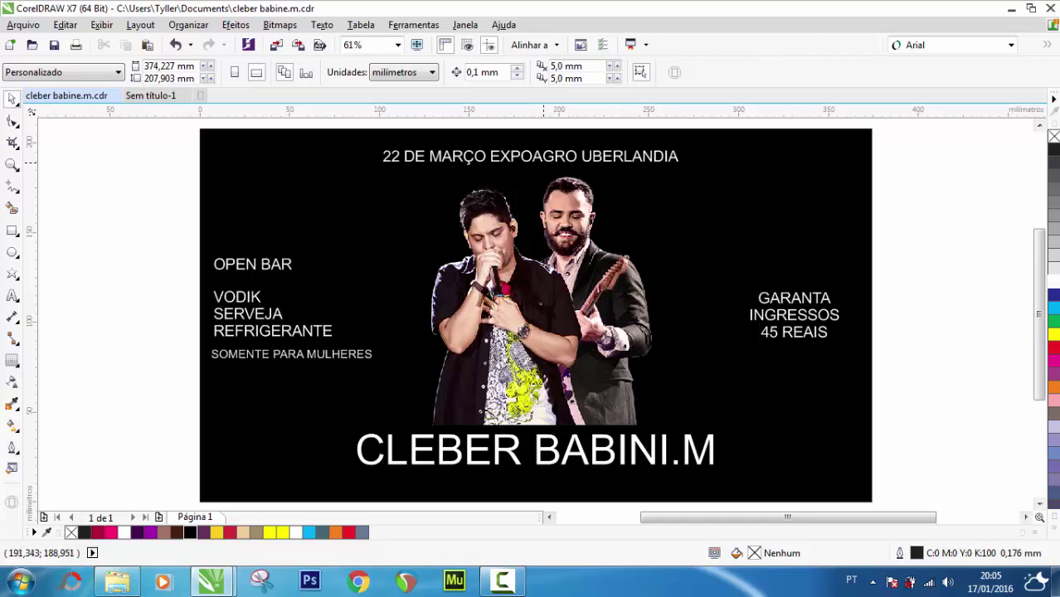
Split the date line into separate 22 DE MARÇO and EXPOAGRO UBERLANDIA objects and move them up
{"action": "left_click", "coordinate": [542, 158]}
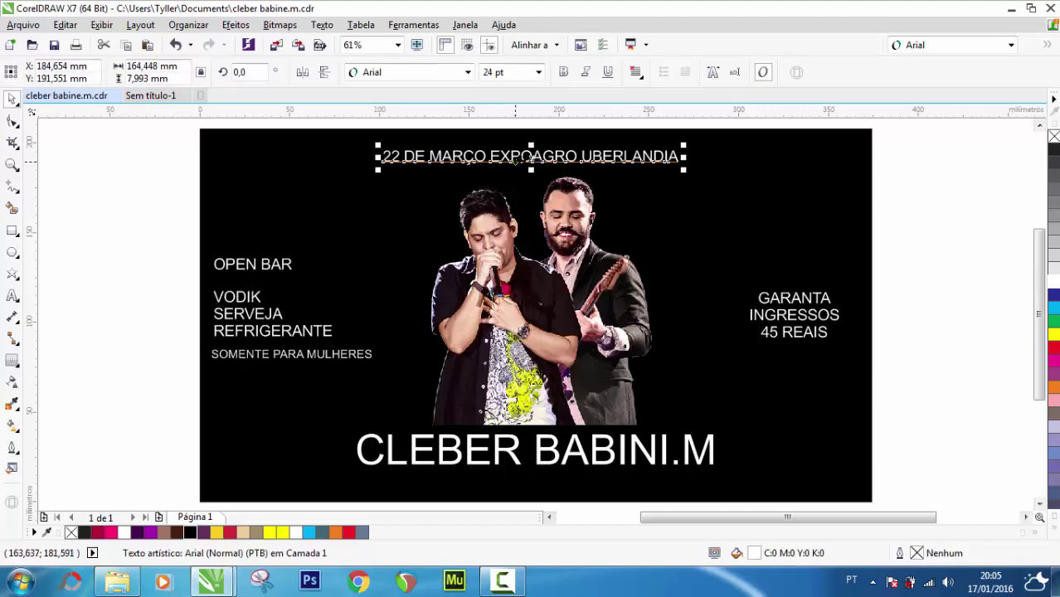
{"action": "double_click", "coordinate": [495, 160]}
{"action": "key", "text": "Return"}
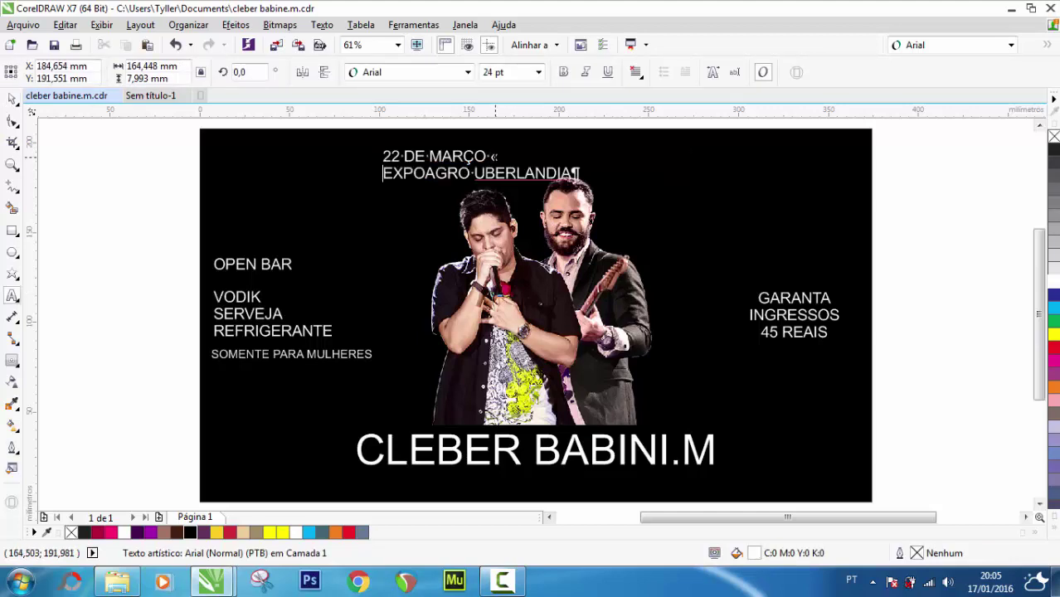
{"action": "left_click", "coordinate": [13, 99]}
{"action": "key", "text": "ctrl+k"}
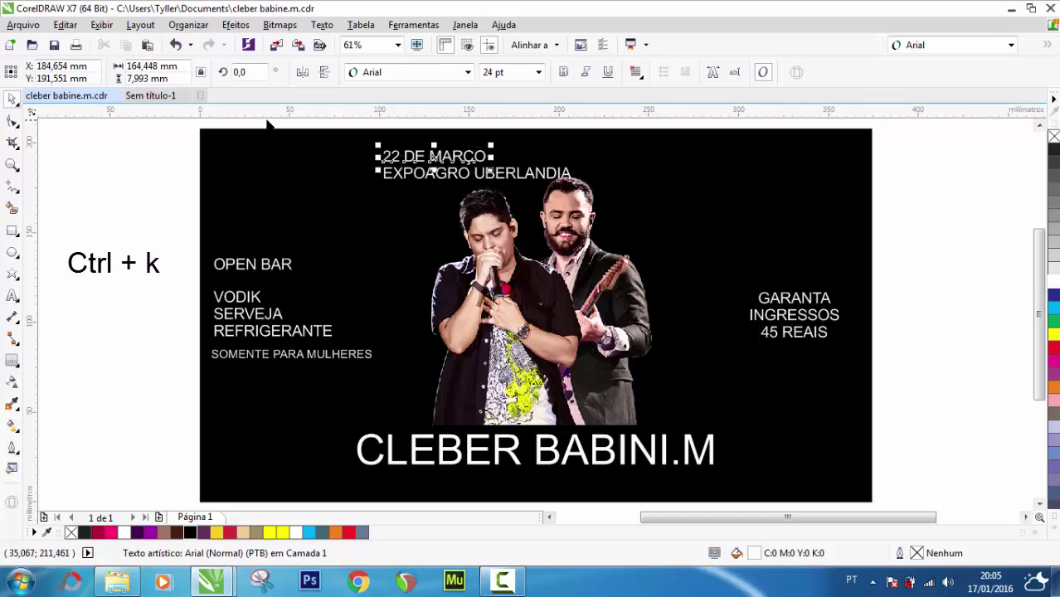
{"action": "left_click", "coordinate": [274, 121]}
{"action": "left_click_drag", "start_coordinate": [338, 122], "coordinate": [577, 181]}
{"action": "left_click_drag", "start_coordinate": [507, 170], "coordinate": [552, 162]}
Centre 22 DE MARÇO horizontally against the black page background
{"action": "left_click", "coordinate": [146, 156]}
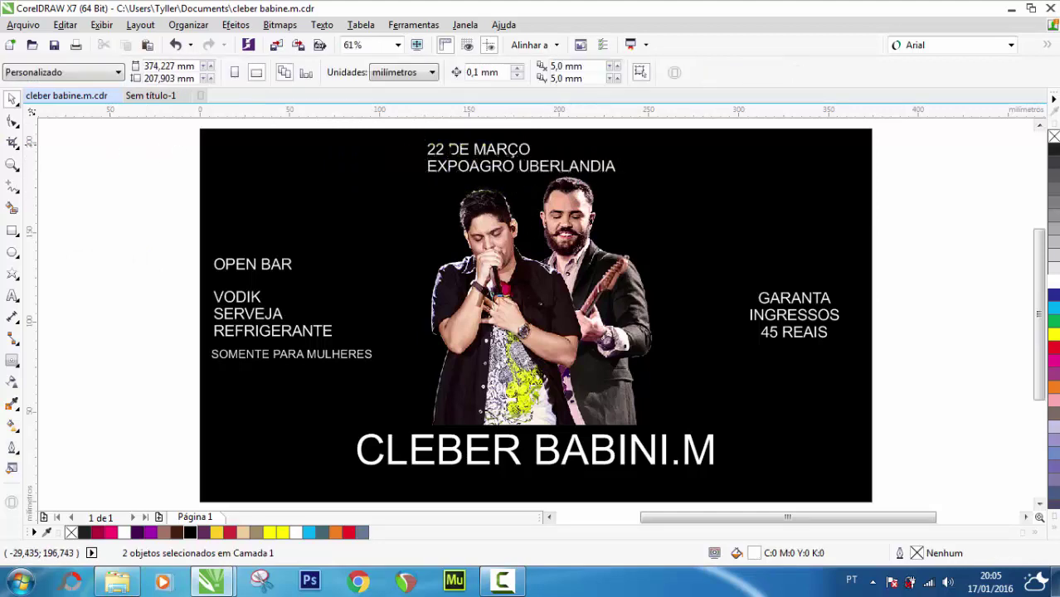
{"action": "left_click", "coordinate": [494, 157]}
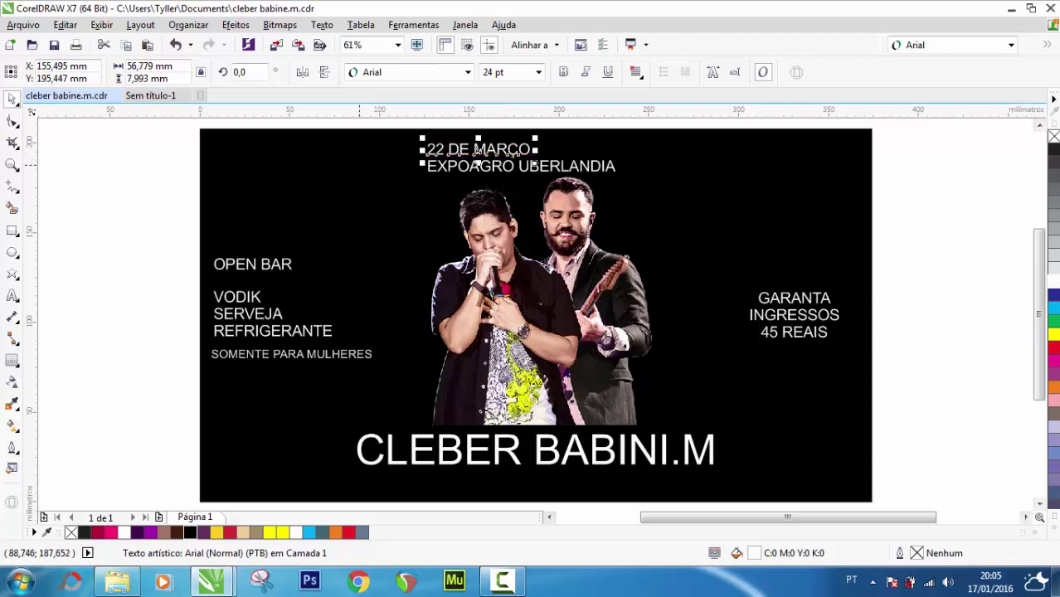
{"action": "left_click", "coordinate": [359, 172], "text": "shift"}
{"action": "key", "text": "e"}
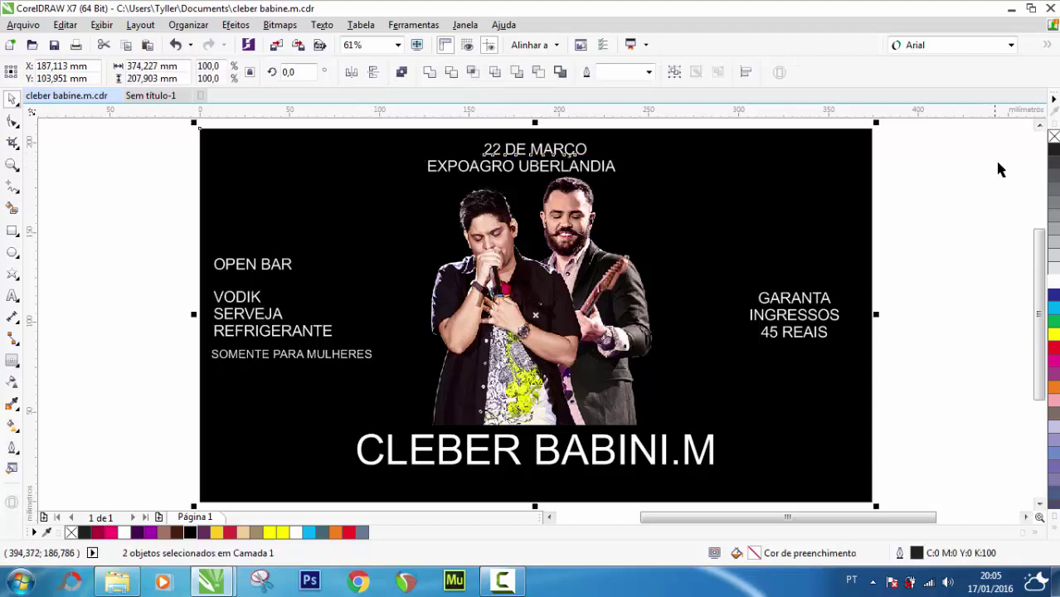
{"action": "left_click", "coordinate": [959, 166]}
{"action": "left_click", "coordinate": [529, 159]}
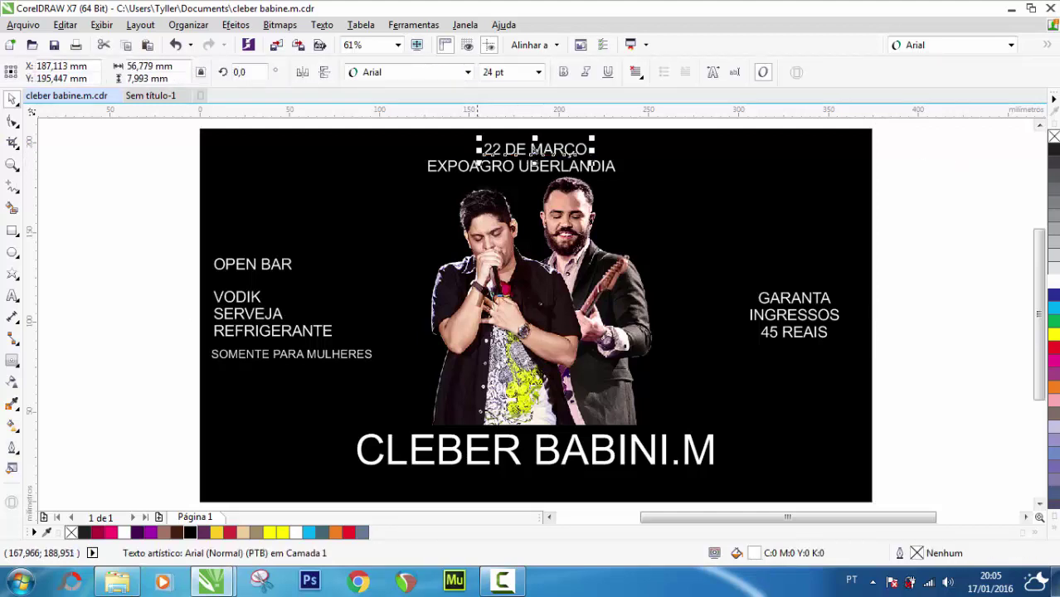
{"action": "left_click", "coordinate": [257, 176], "text": "shift"}
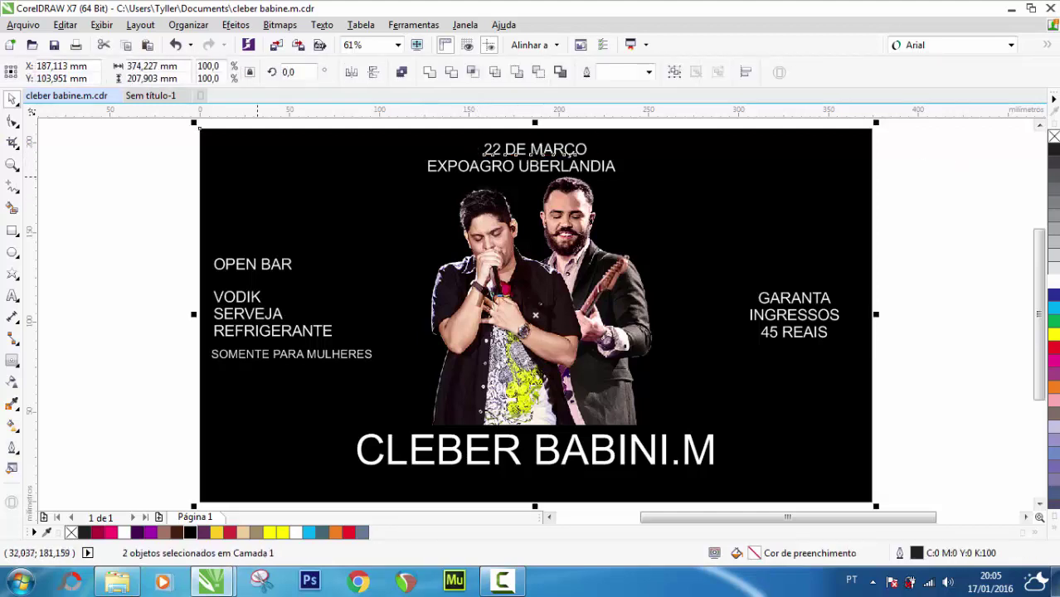
{"action": "left_click", "coordinate": [964, 178]}
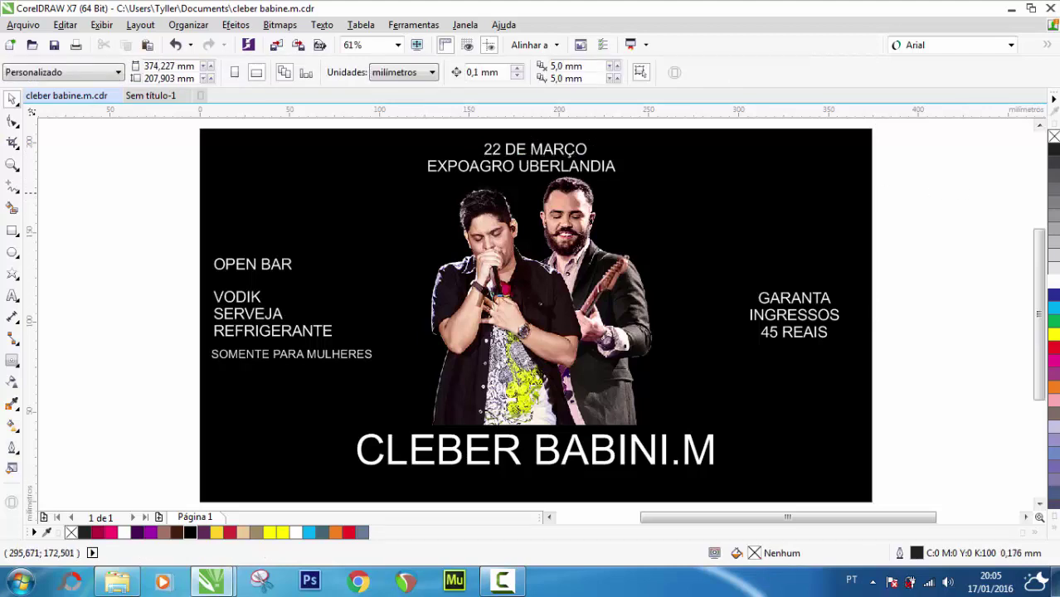
Set EXPOAGRO UBERLANDIA in Caviar Dreams and centre it horizontally on the page
{"action": "left_click", "coordinate": [531, 166]}
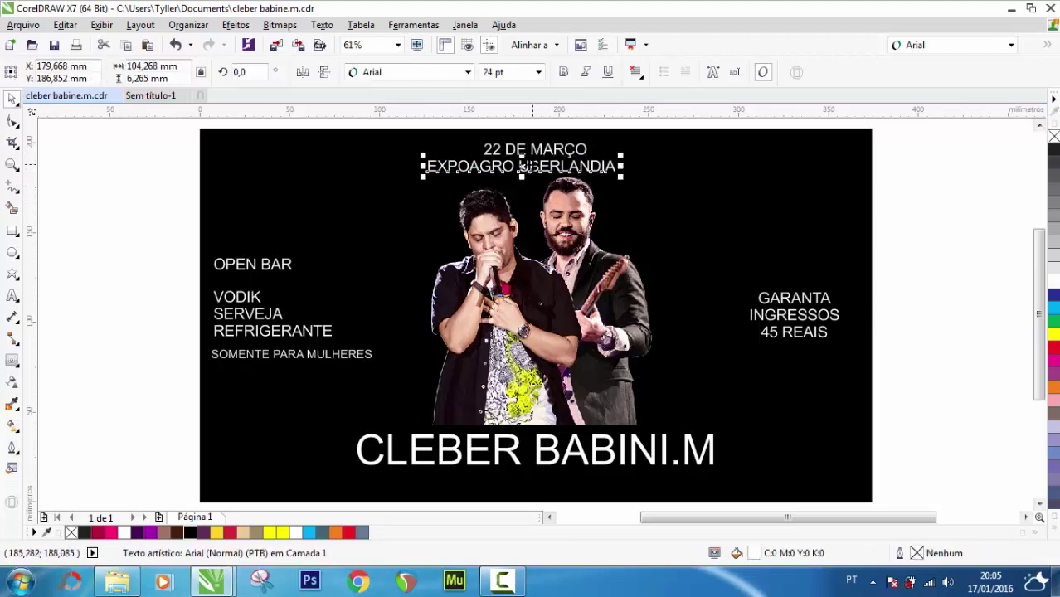
{"action": "left_click", "coordinate": [1011, 45]}
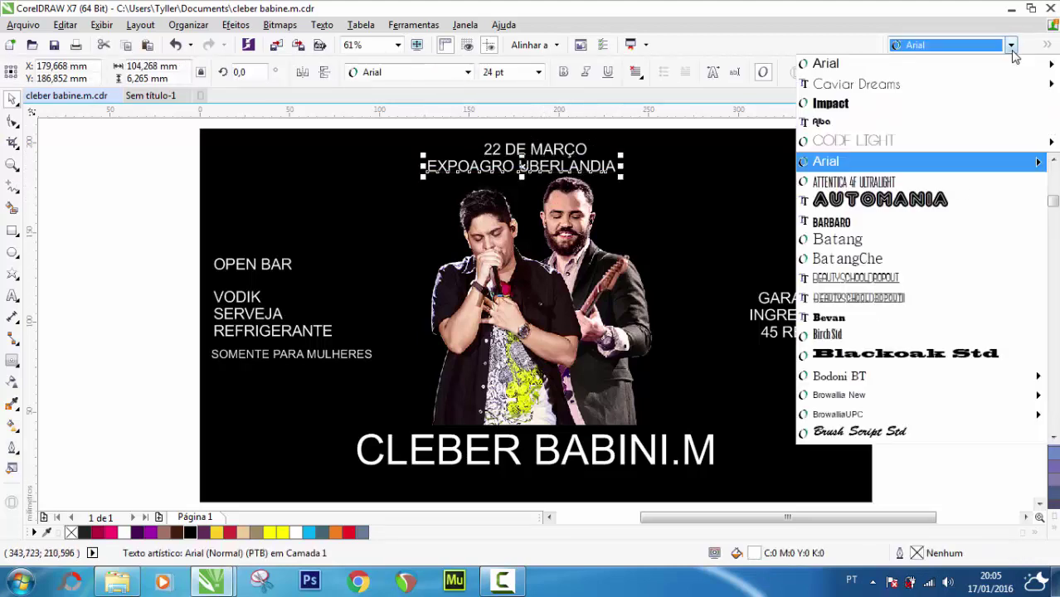
{"action": "left_click", "coordinate": [861, 86]}
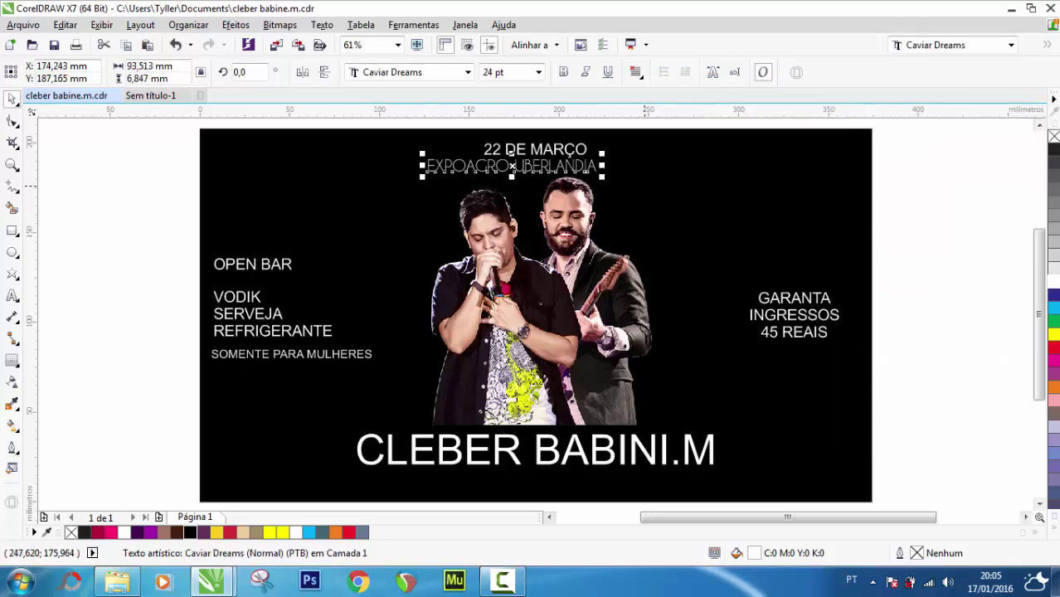
{"action": "left_click", "coordinate": [534, 150], "text": "shift"}
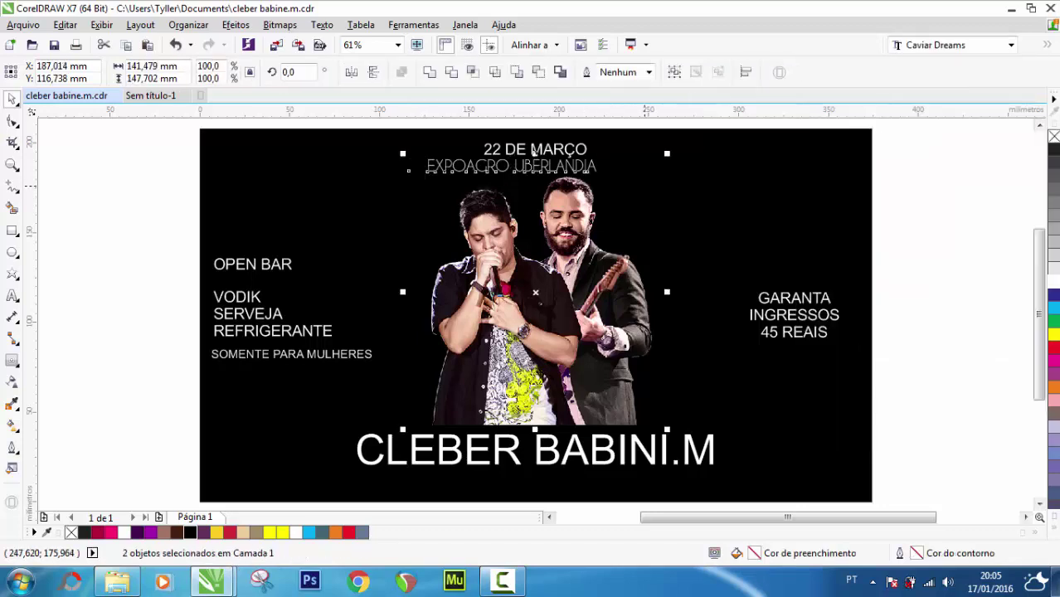
{"action": "left_click", "coordinate": [876, 150]}
{"action": "left_click", "coordinate": [511, 166]}
{"action": "left_click", "coordinate": [803, 176], "text": "shift"}
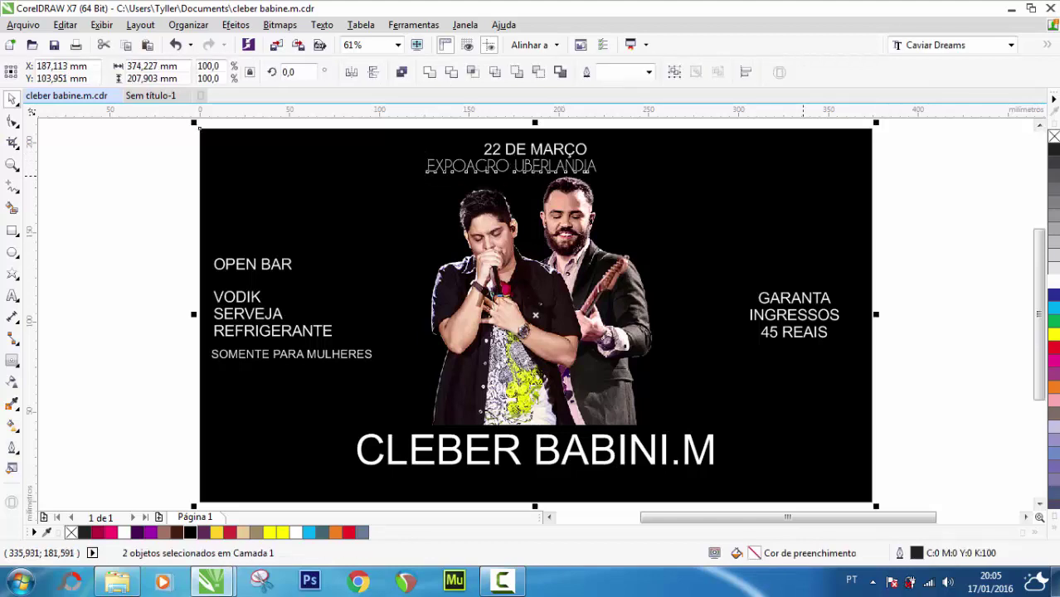
{"action": "key", "text": "c"}
{"action": "left_click", "coordinate": [961, 183]}
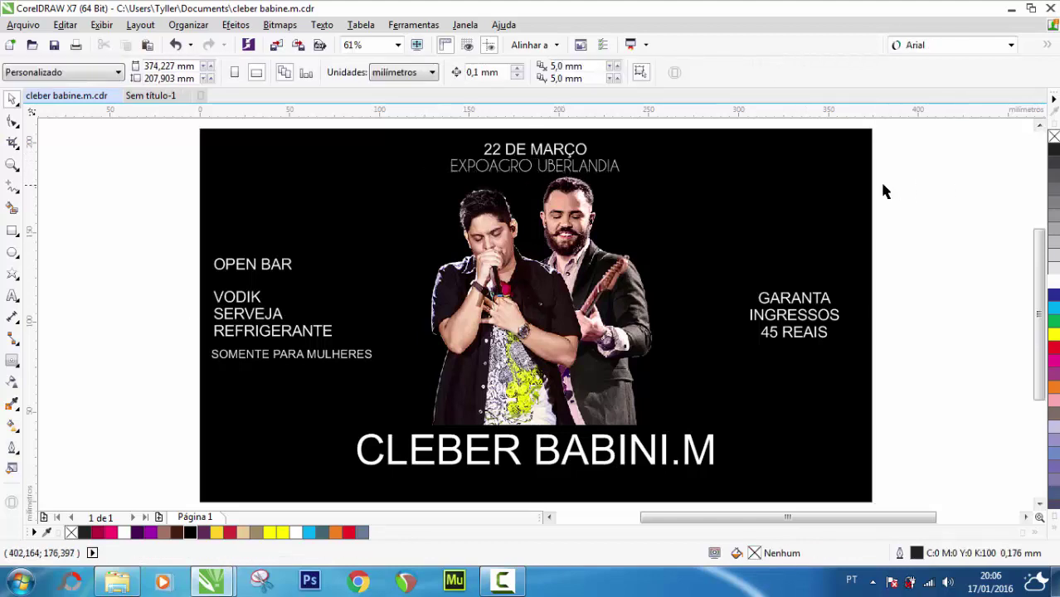
Enlarge 22 DE MARÇO to 38 pt and EXPOAGRO UBERLANDIA to 28 pt
{"action": "left_click", "coordinate": [543, 150]}
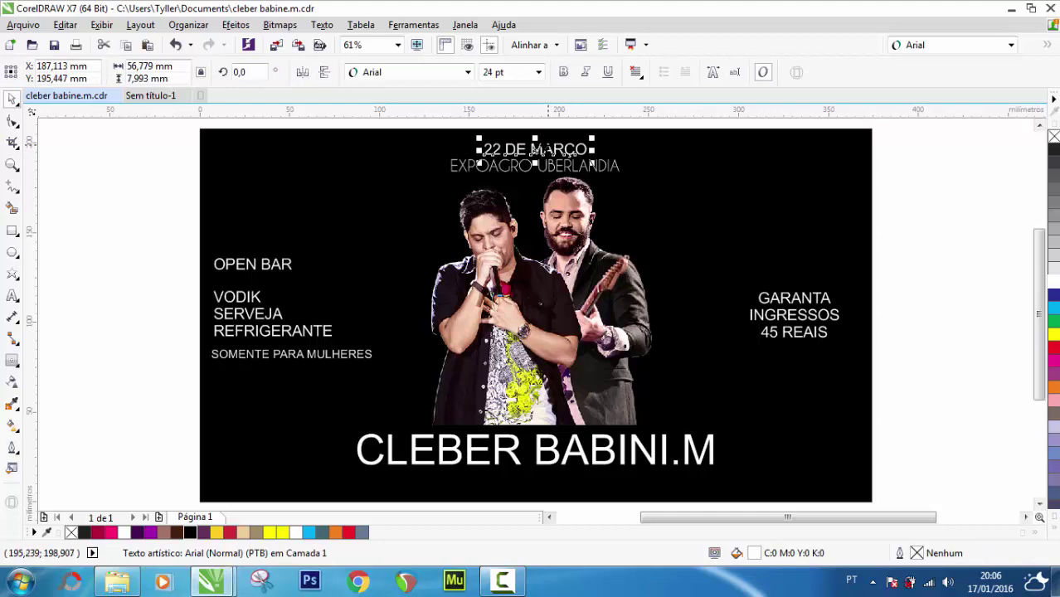
{"action": "left_click", "coordinate": [539, 73]}
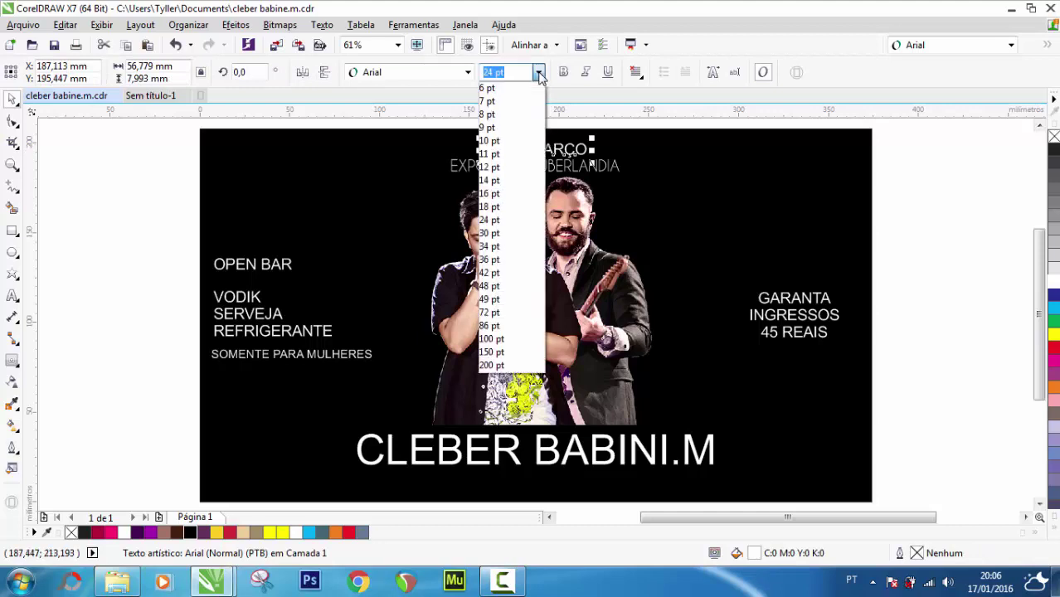
{"action": "left_click", "coordinate": [491, 260]}
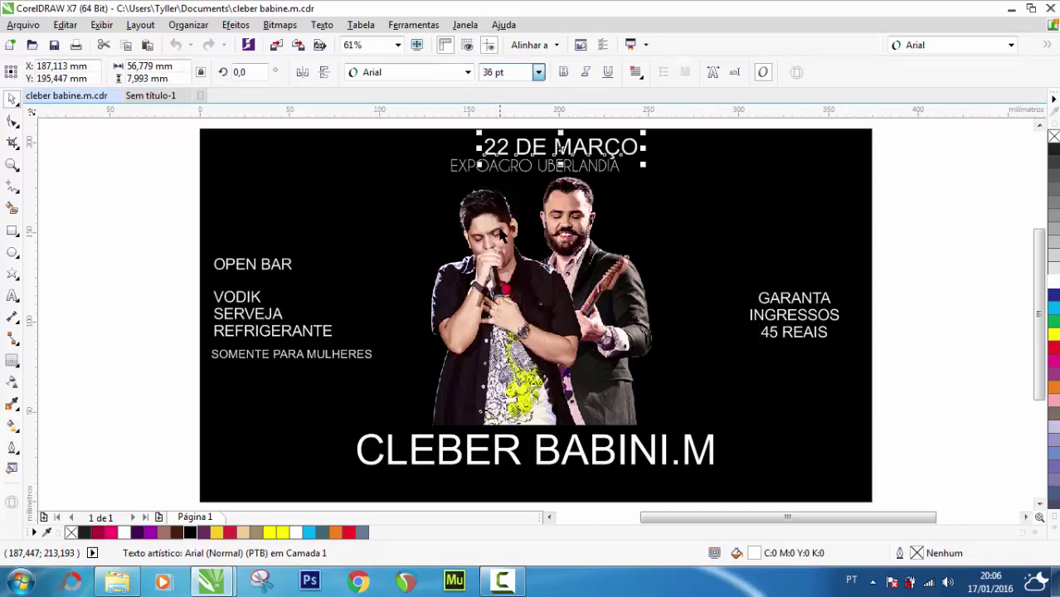
{"action": "left_click", "coordinate": [495, 72]}
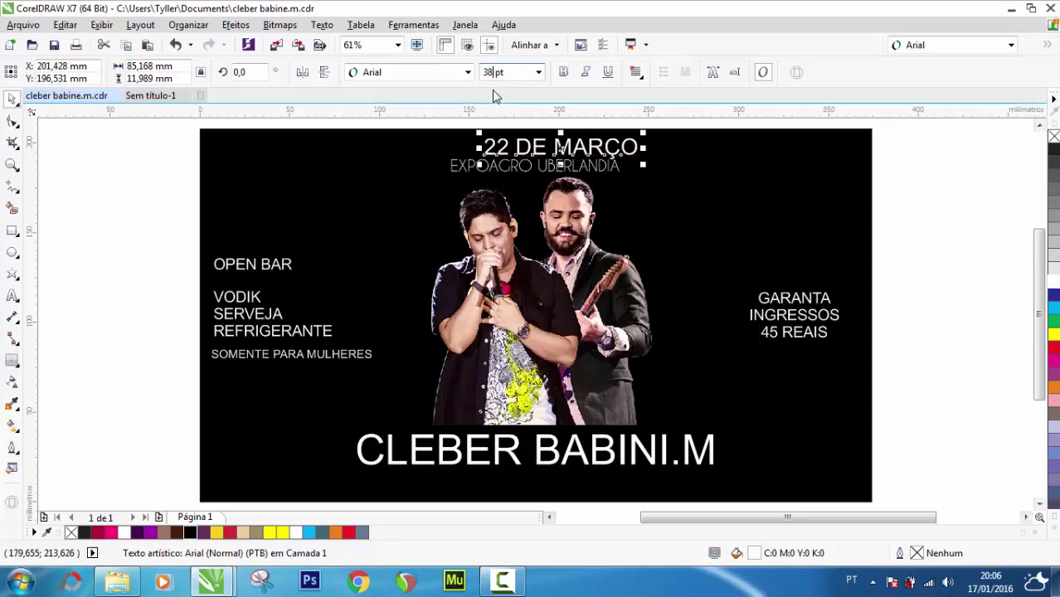
{"action": "type", "text": "8"}
{"action": "key", "text": "Return"}
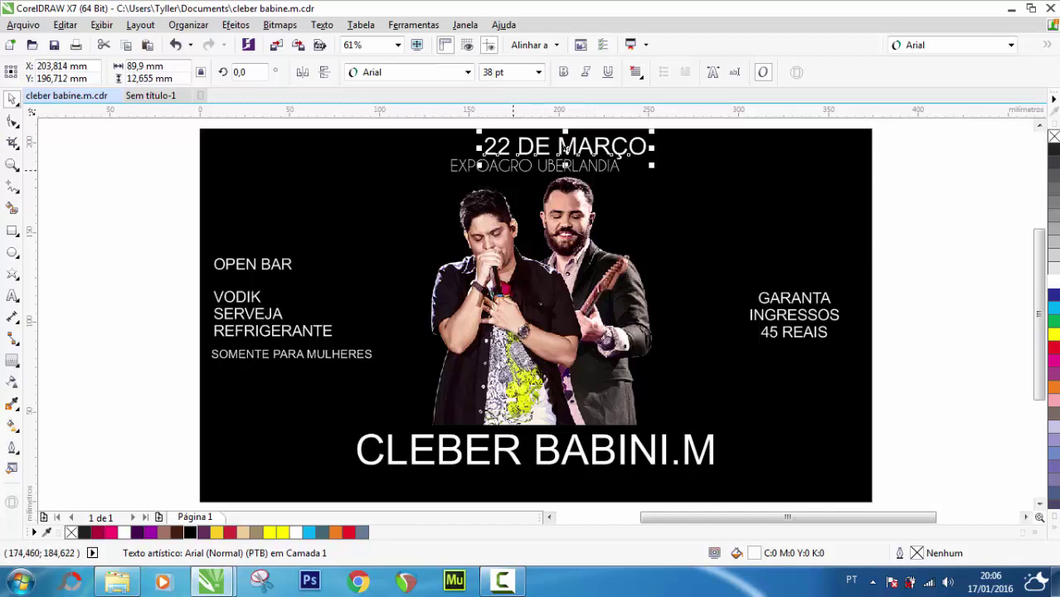
{"action": "left_click", "coordinate": [551, 174]}
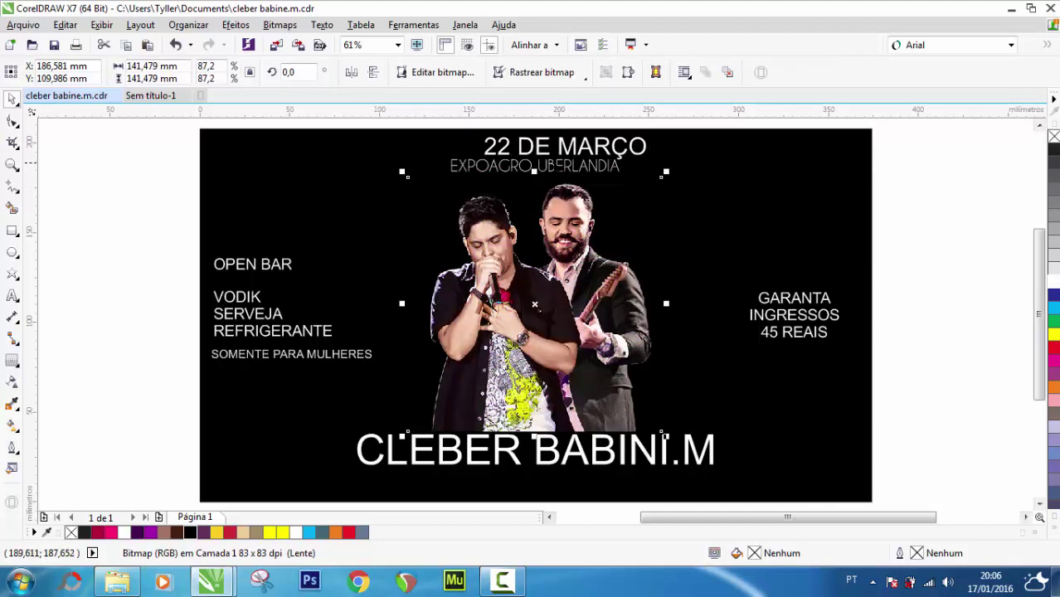
{"action": "left_click", "coordinate": [555, 167]}
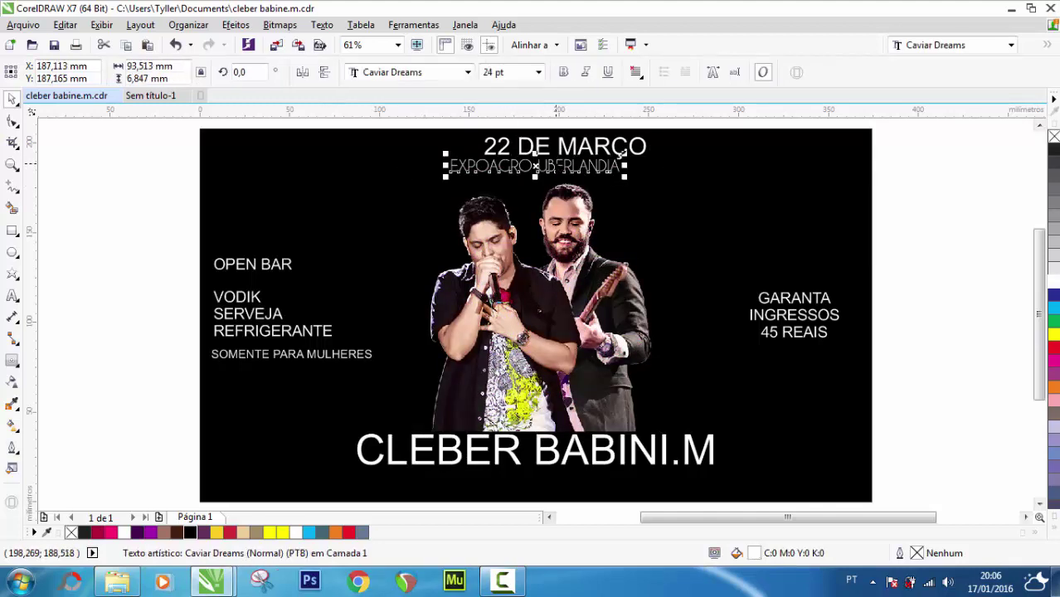
{"action": "left_click", "coordinate": [495, 72]}
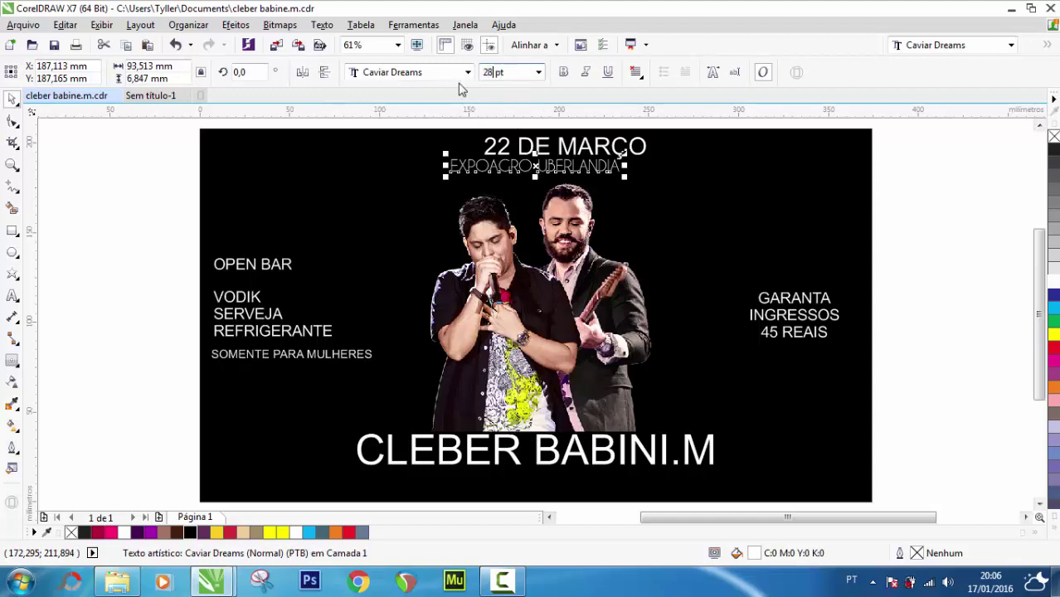
{"action": "key", "text": "Return"}
{"action": "left_click", "coordinate": [932, 180]}
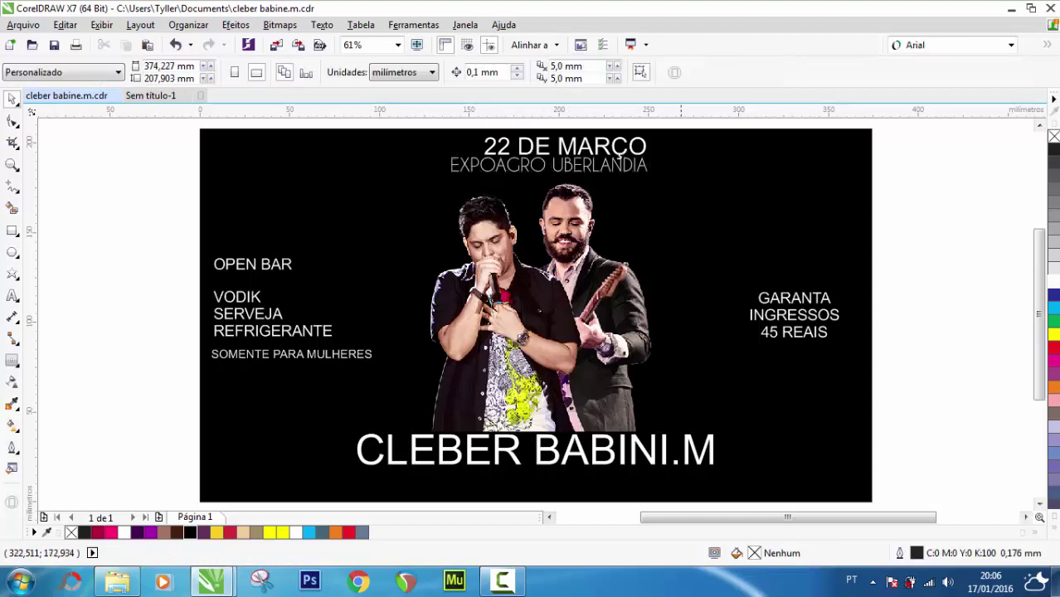
Centre both title lines together horizontally on the black page
{"action": "left_click_drag", "start_coordinate": [591, 166], "coordinate": [601, 171]}
{"action": "left_click", "coordinate": [591, 147], "text": "shift"}
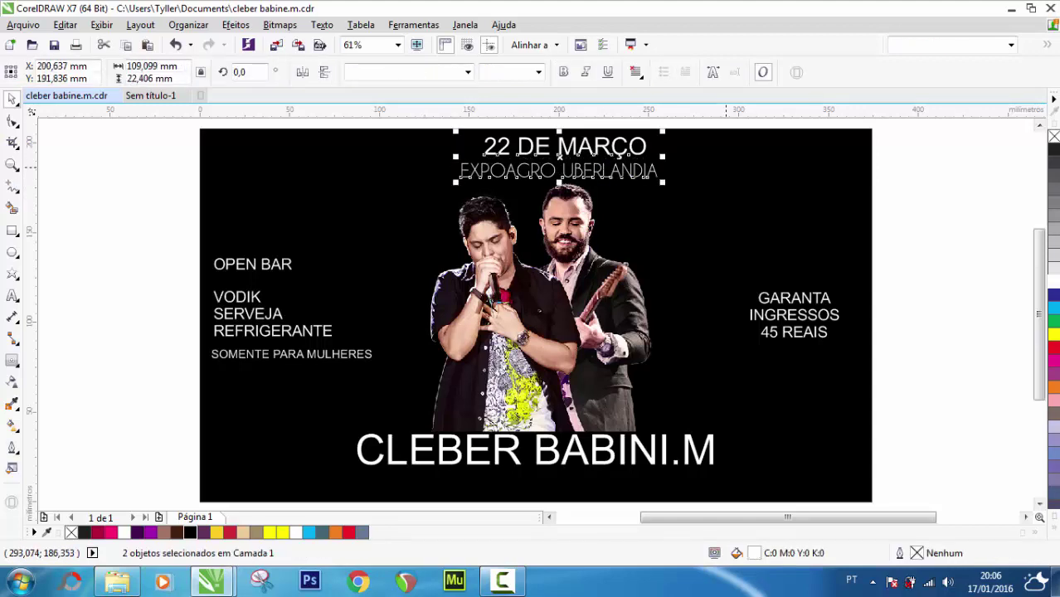
{"action": "left_click", "coordinate": [726, 168], "text": "shift"}
{"action": "key", "text": "c"}
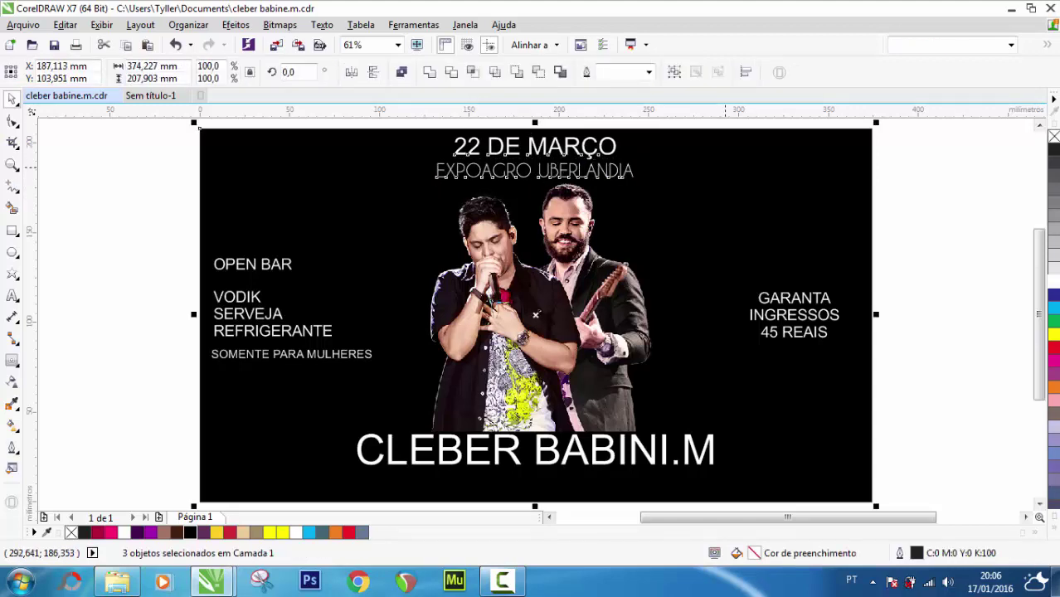
{"action": "left_click", "coordinate": [921, 164]}
{"action": "left_click", "coordinate": [572, 171]}
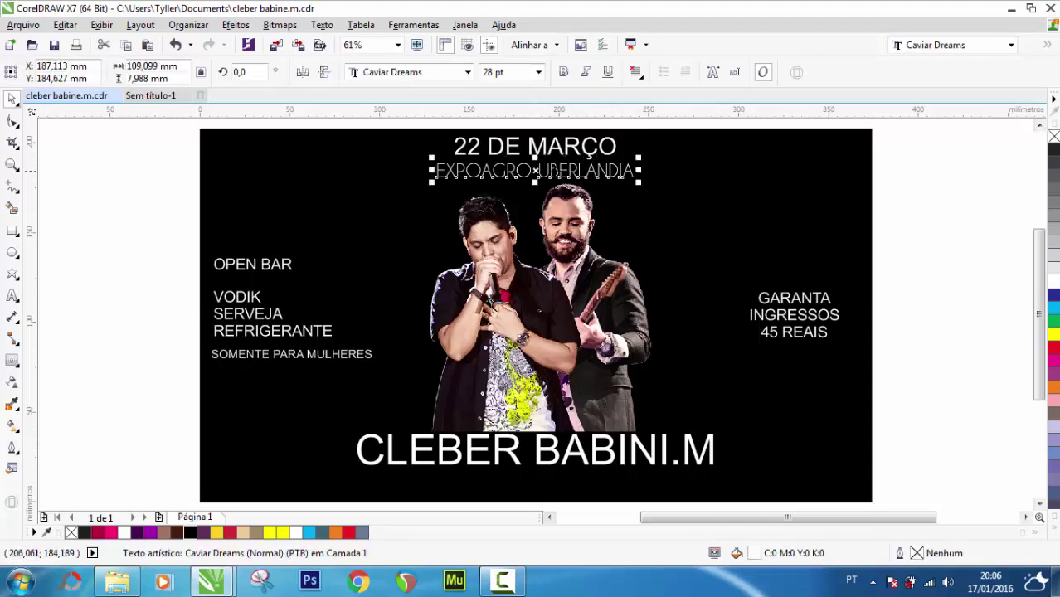
{"action": "scroll", "coordinate": [537, 172], "scroll_direction": "up", "scroll_amount": 3}
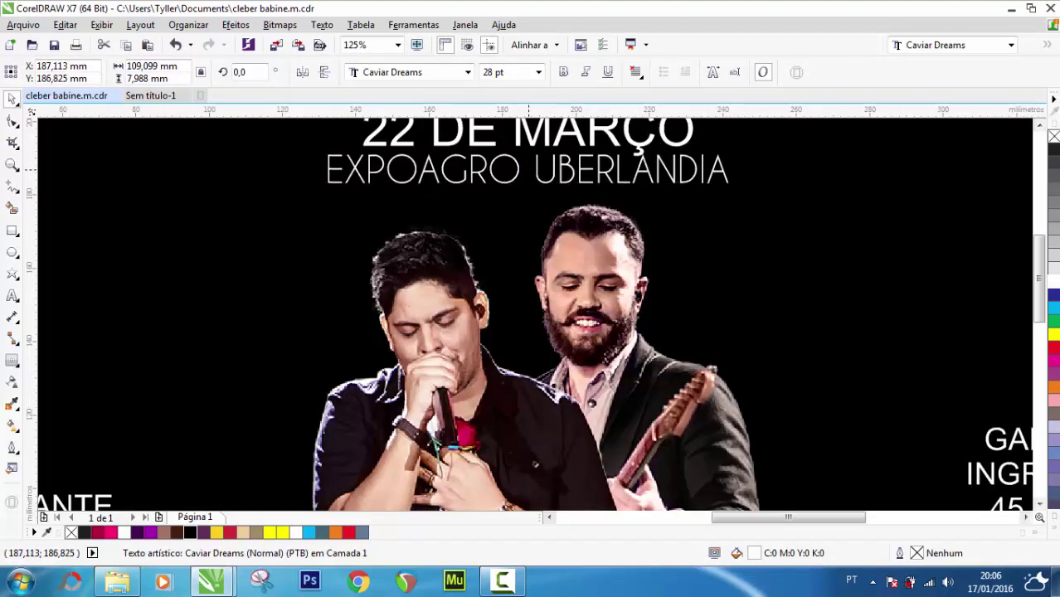
{"action": "scroll", "coordinate": [526, 175], "scroll_direction": "down", "scroll_amount": 3}
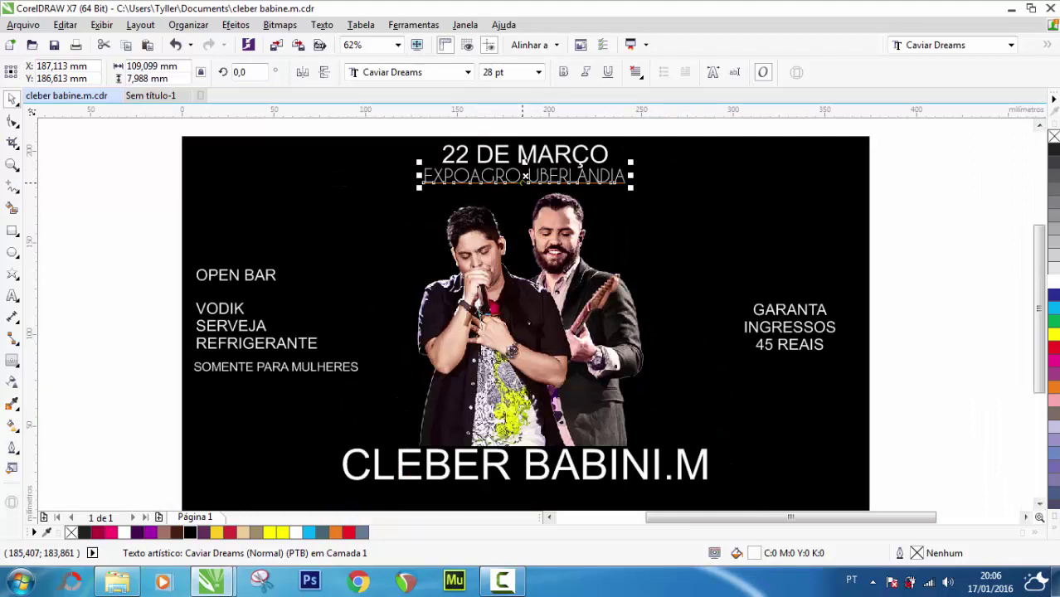
{"action": "left_click", "coordinate": [956, 203]}
Move both title lines slightly lower on the page
{"action": "left_click_drag", "start_coordinate": [407, 129], "coordinate": [655, 191]}
{"action": "left_click_drag", "start_coordinate": [541, 162], "coordinate": [540, 172]}
{"action": "scroll", "coordinate": [525, 168], "scroll_direction": "up", "scroll_amount": 3}
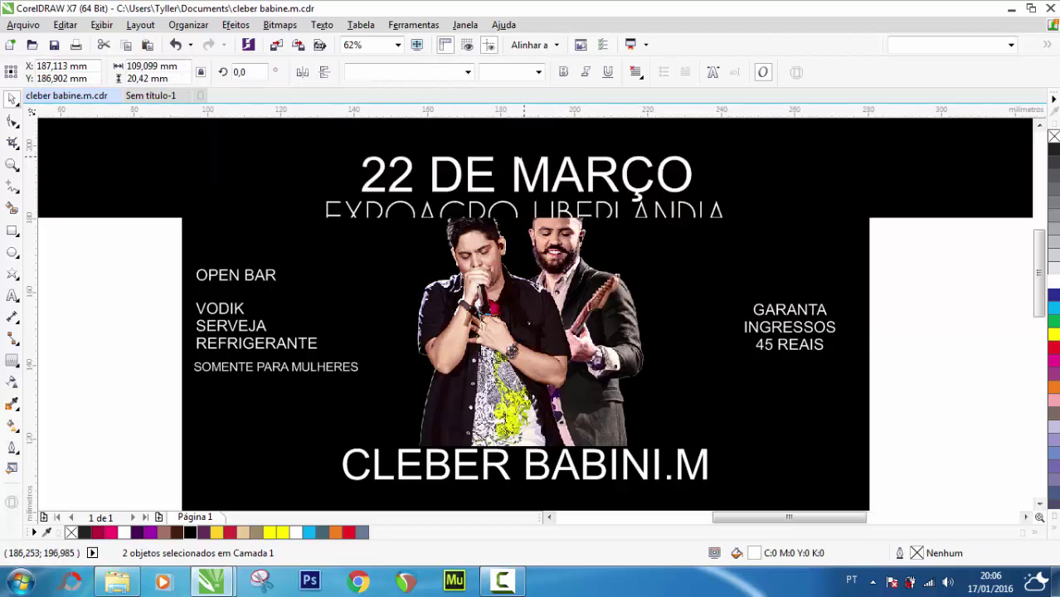
{"action": "left_click_drag", "start_coordinate": [522, 166], "coordinate": [522, 161]}
{"action": "scroll", "coordinate": [522, 160], "scroll_direction": "down", "scroll_amount": 3}
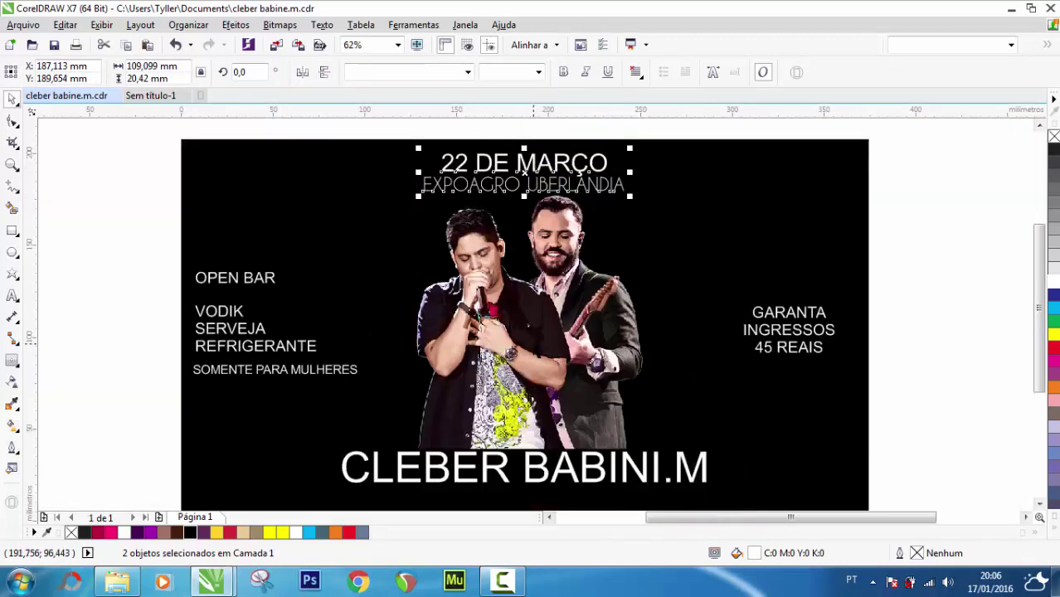
{"action": "left_click", "coordinate": [539, 353]}
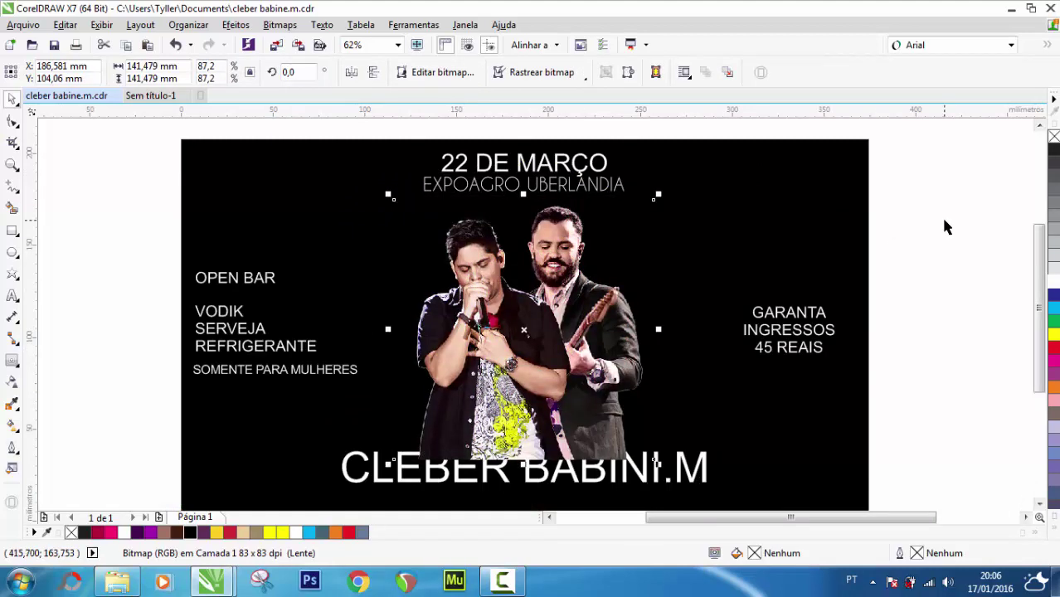
{"action": "left_click", "coordinate": [946, 224]}
{"action": "left_click", "coordinate": [399, 472]}
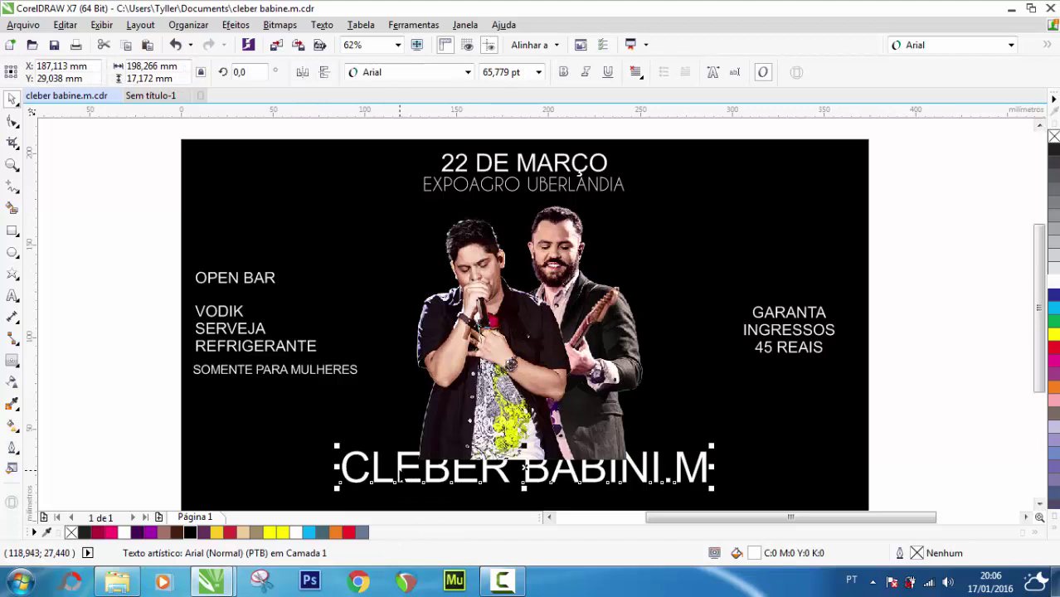
{"action": "key", "text": "ctrl+Home"}
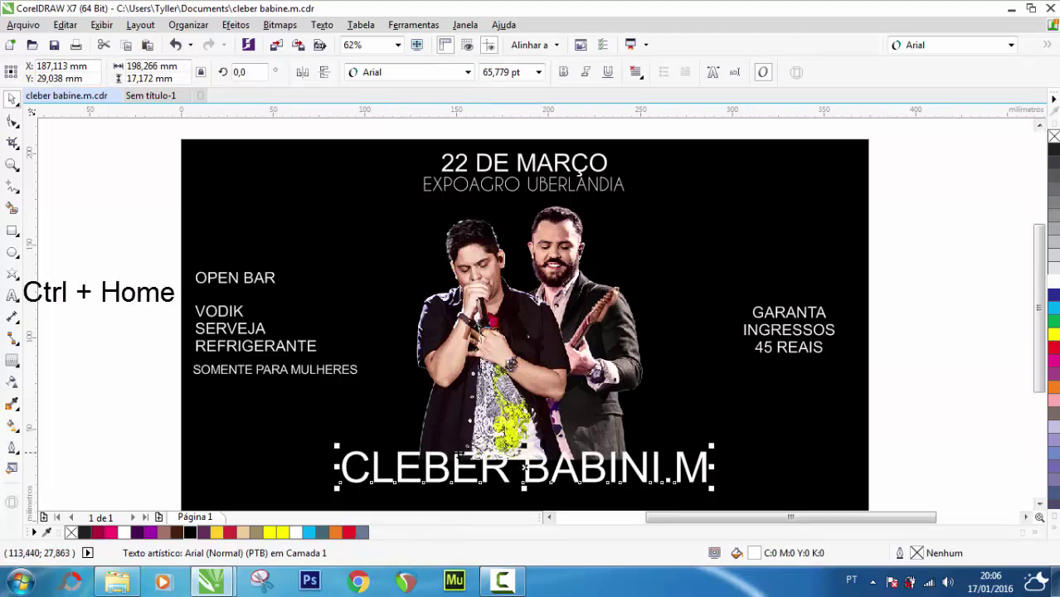
{"action": "left_click", "coordinate": [1011, 47]}
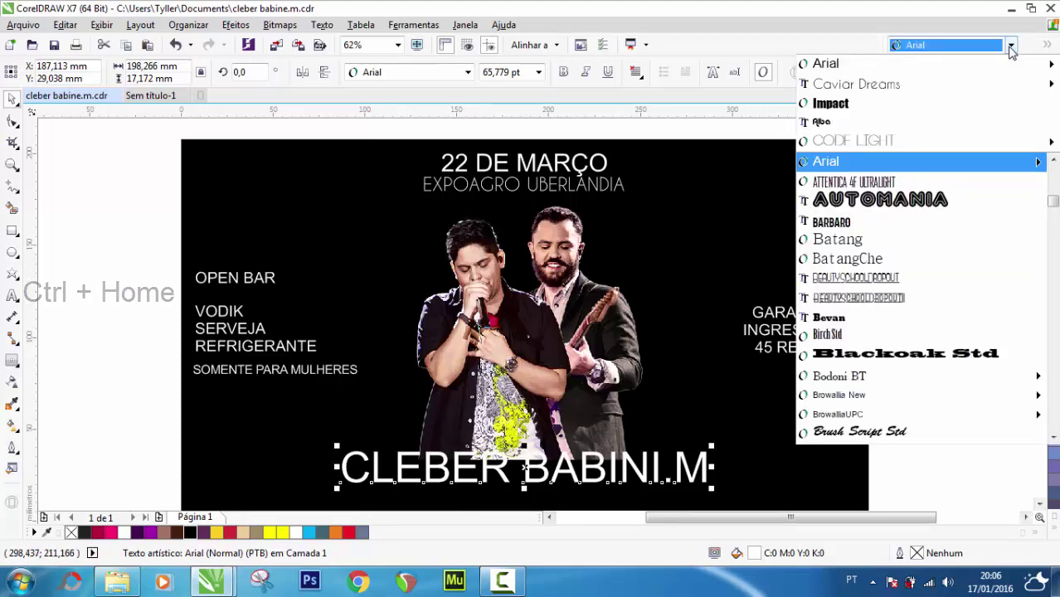
{"action": "left_click", "coordinate": [856, 106]}
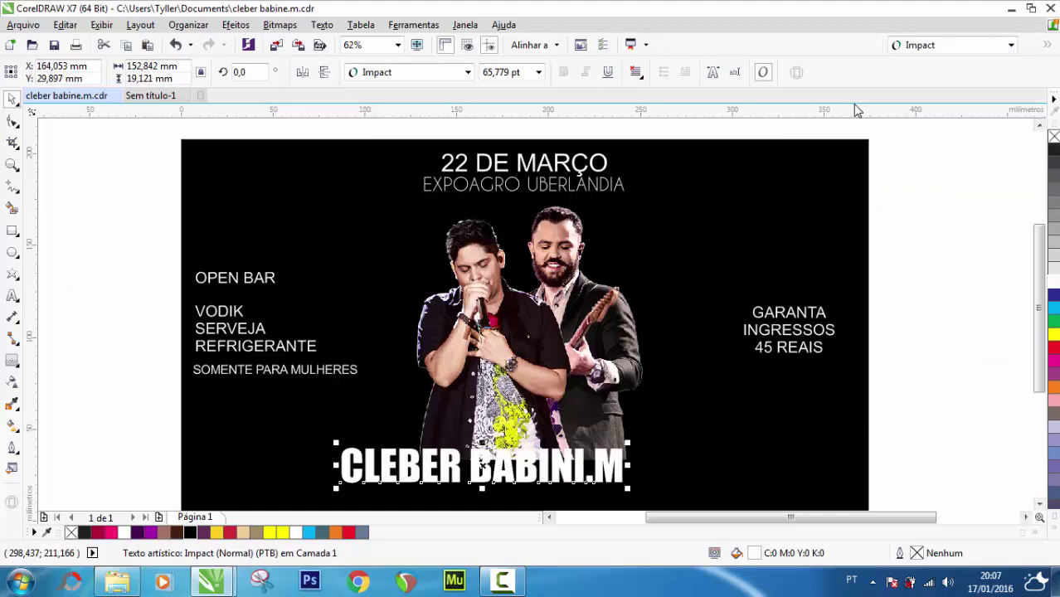
{"action": "left_click", "coordinate": [539, 72]}
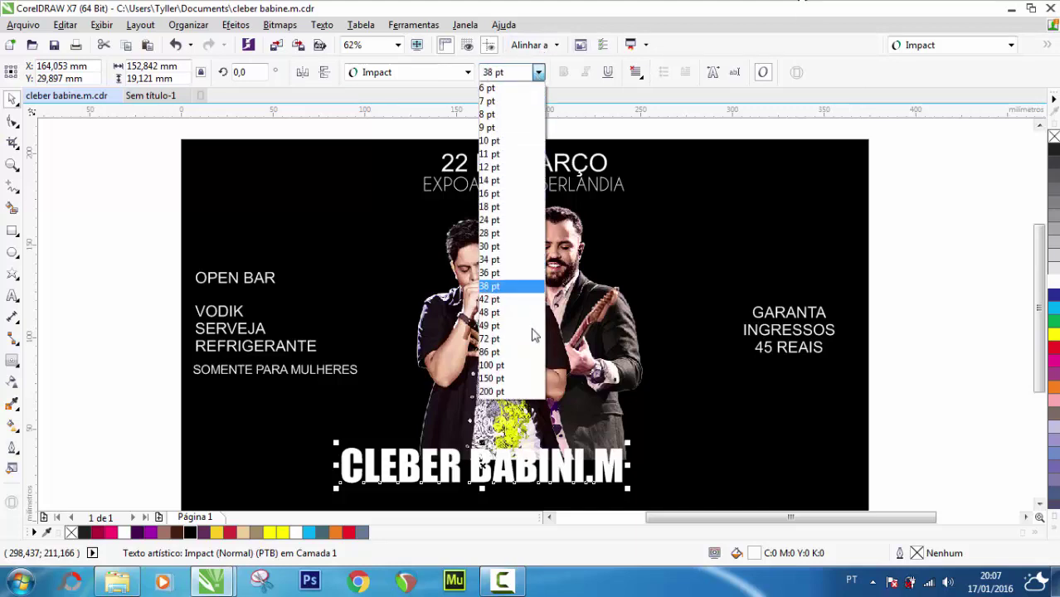
{"action": "left_click", "coordinate": [530, 352]}
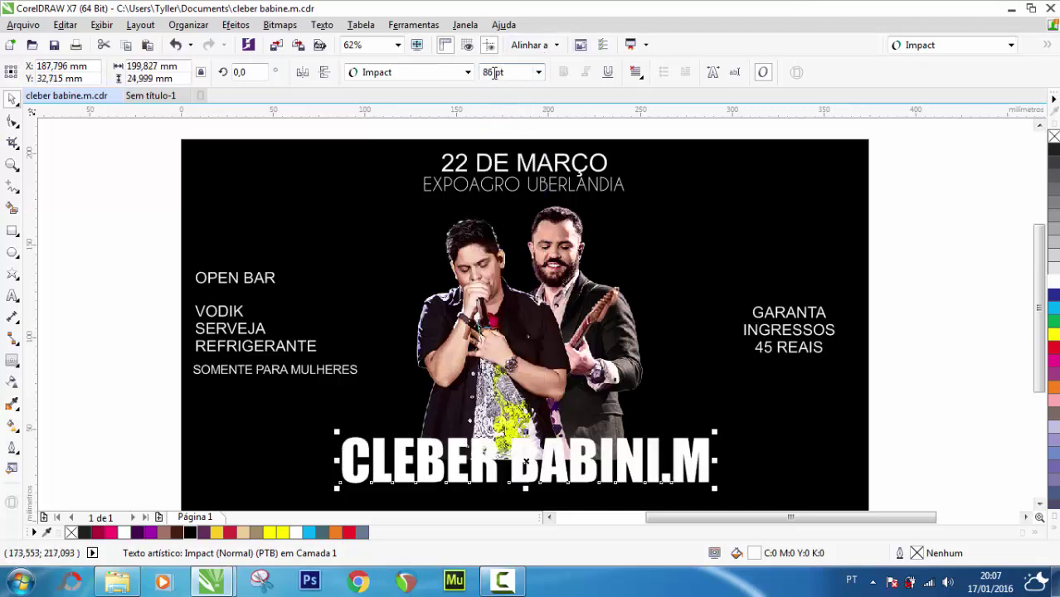
{"action": "left_click", "coordinate": [495, 72]}
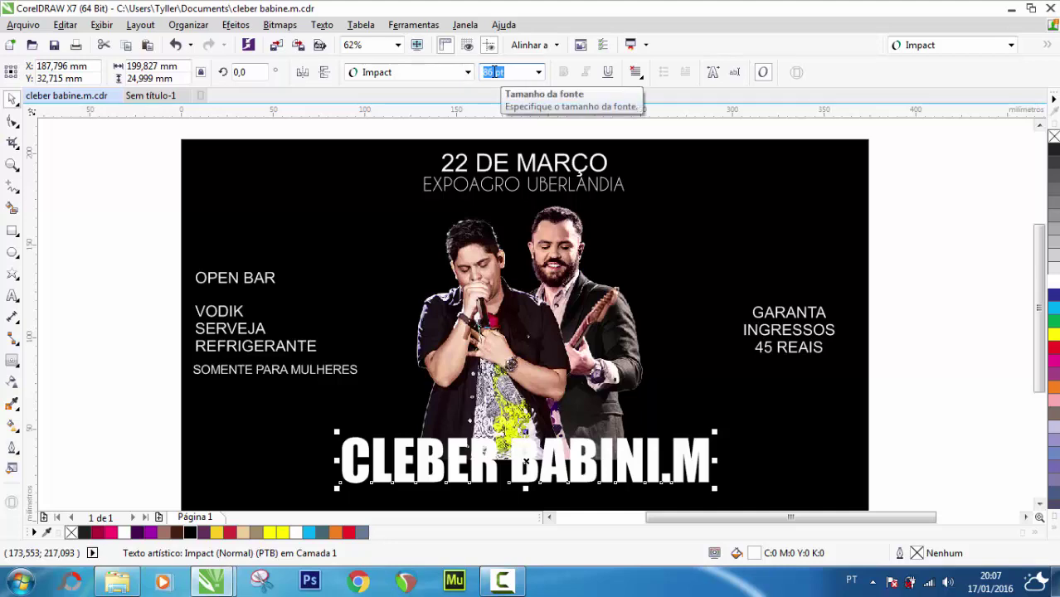
{"action": "type", "text": "90"}
{"action": "key", "text": "Return"}
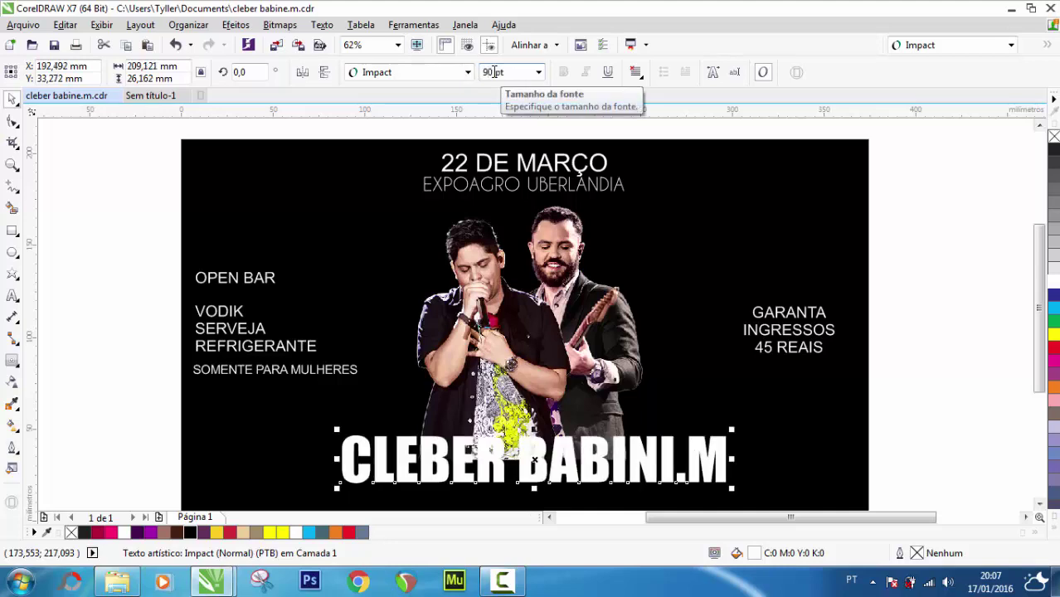
{"action": "left_click", "coordinate": [487, 75]}
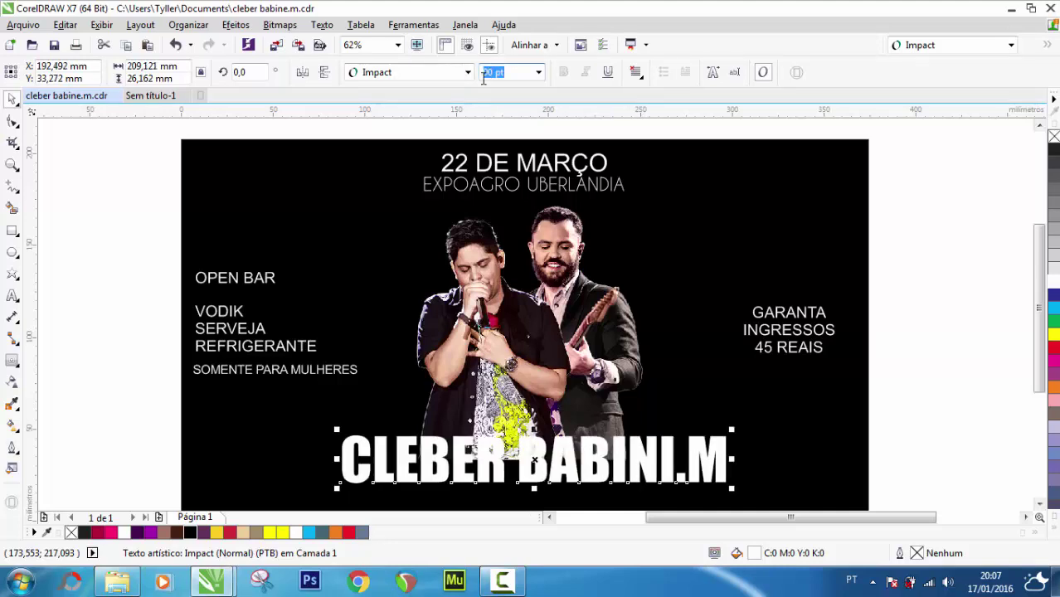
{"action": "type", "text": "96"}
{"action": "key", "text": "Return"}
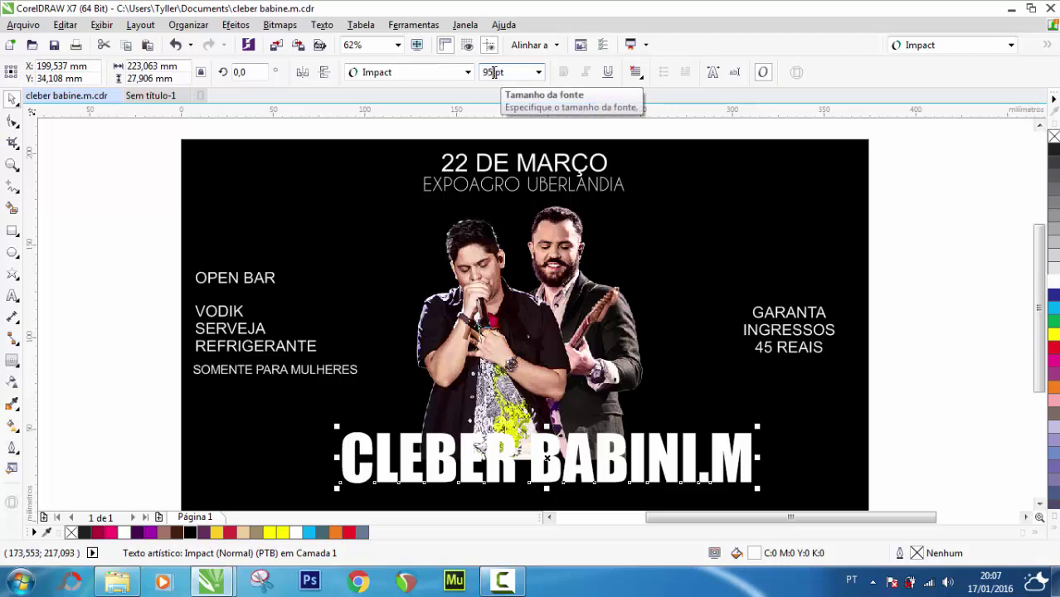
{"action": "left_click", "coordinate": [132, 169]}
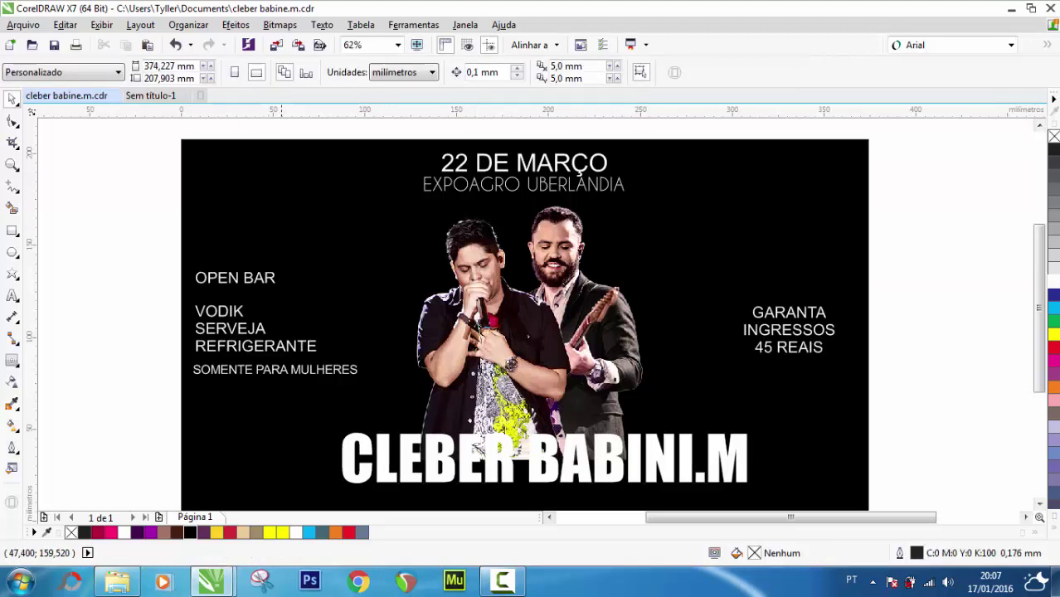
{"action": "left_click", "coordinate": [534, 460]}
{"action": "key", "text": "ctrl+k"}
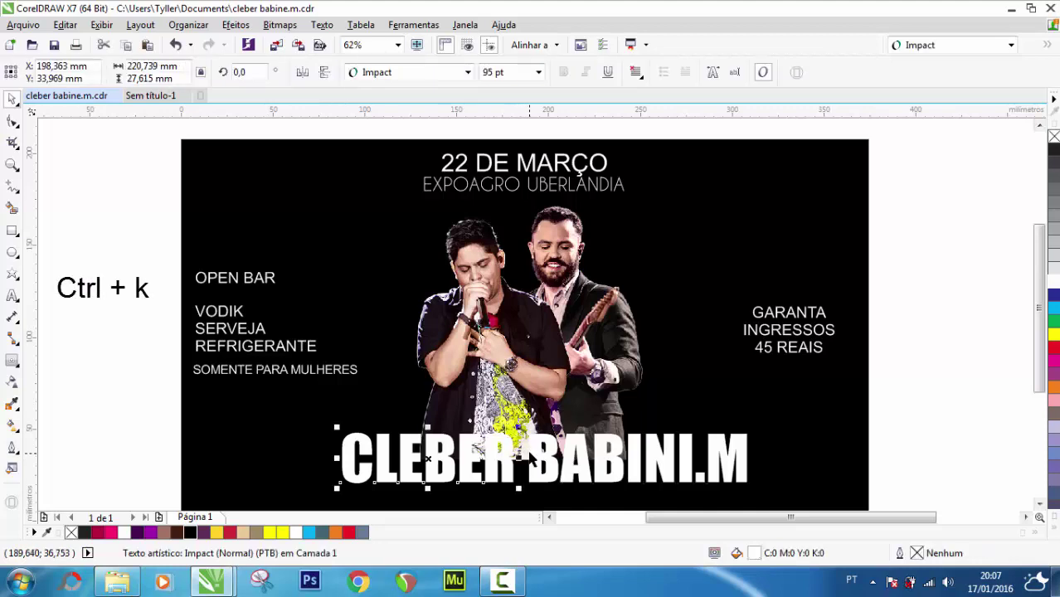
{"action": "left_click_drag", "start_coordinate": [534, 460], "coordinate": [475, 445]}
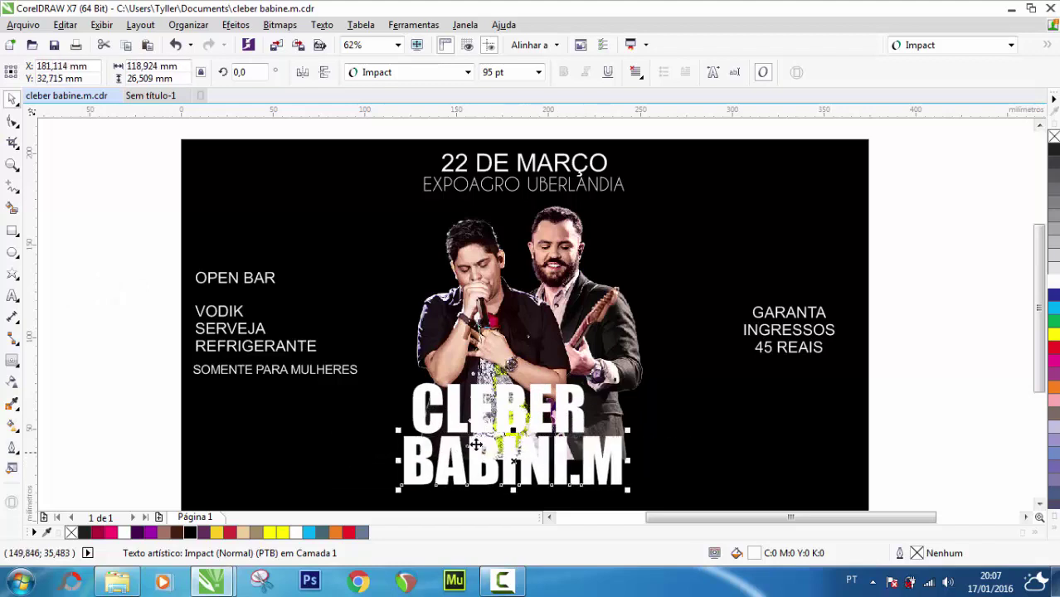
{"action": "left_click", "coordinate": [501, 425], "text": "shift"}
{"action": "key", "text": "c"}
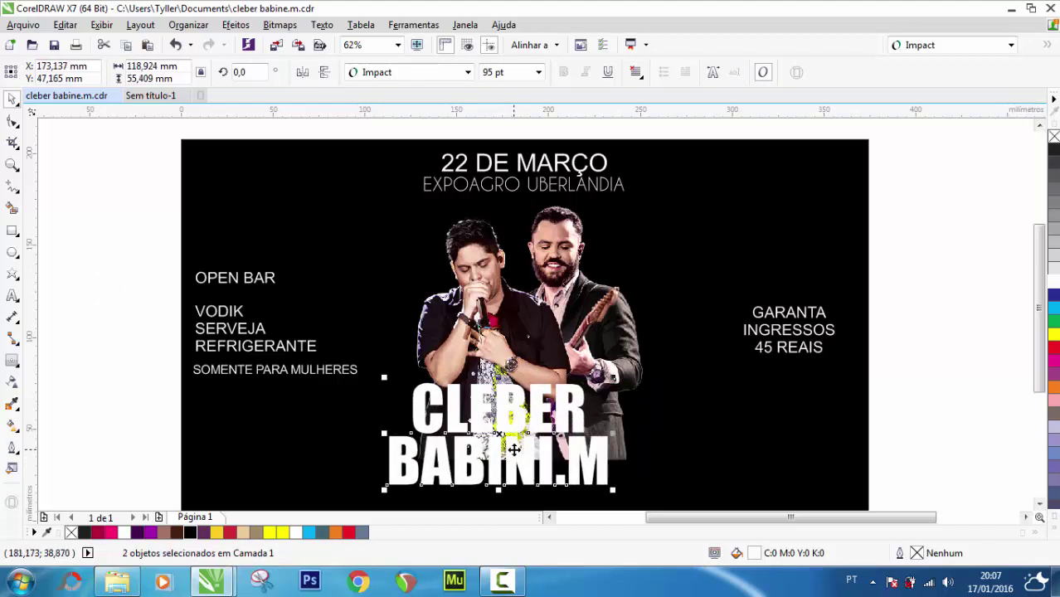
{"action": "left_click_drag", "start_coordinate": [514, 449], "coordinate": [556, 481]}
{"action": "left_click", "coordinate": [947, 370]}
{"action": "left_click", "coordinate": [557, 481]}
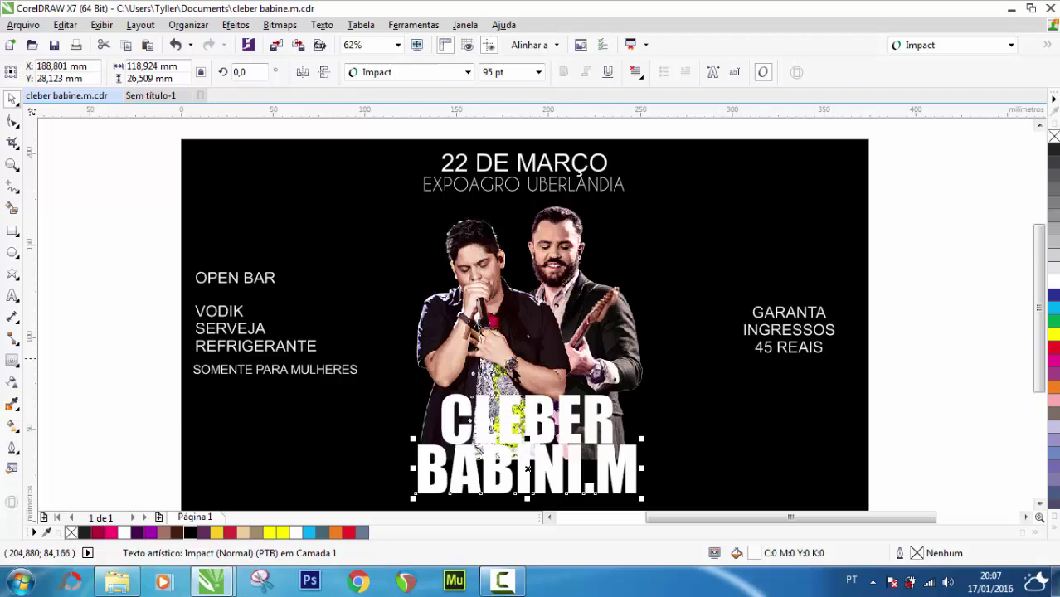
{"action": "left_click", "coordinate": [520, 365]}
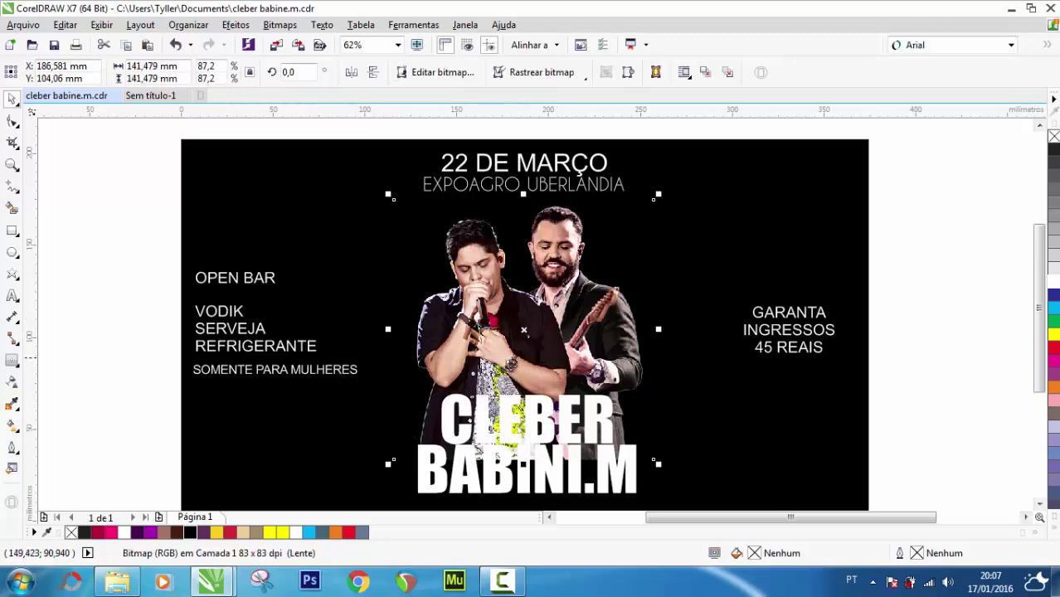
Fade the singers' photo into the black with a vertical transparency gradient and nudge it up
{"action": "left_click", "coordinate": [12, 382]}
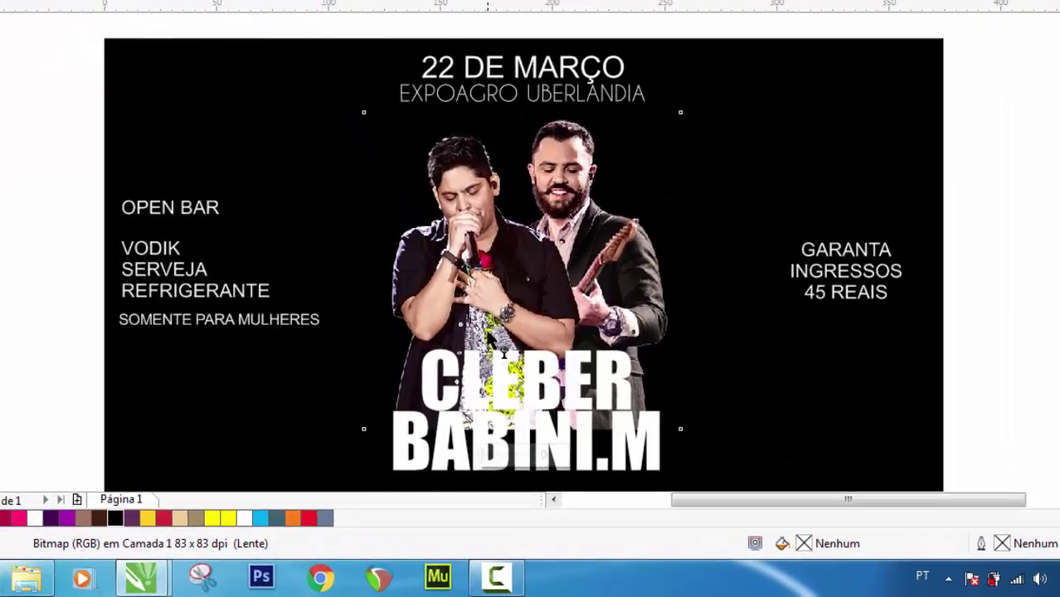
{"action": "left_click_drag", "start_coordinate": [491, 359], "coordinate": [491, 427]}
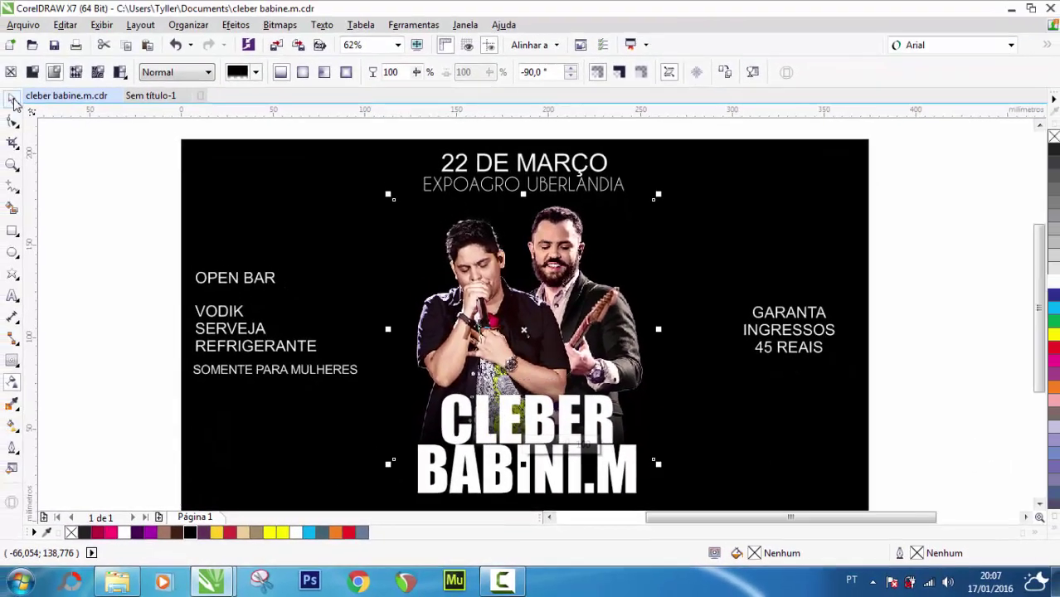
{"action": "key", "text": "space"}
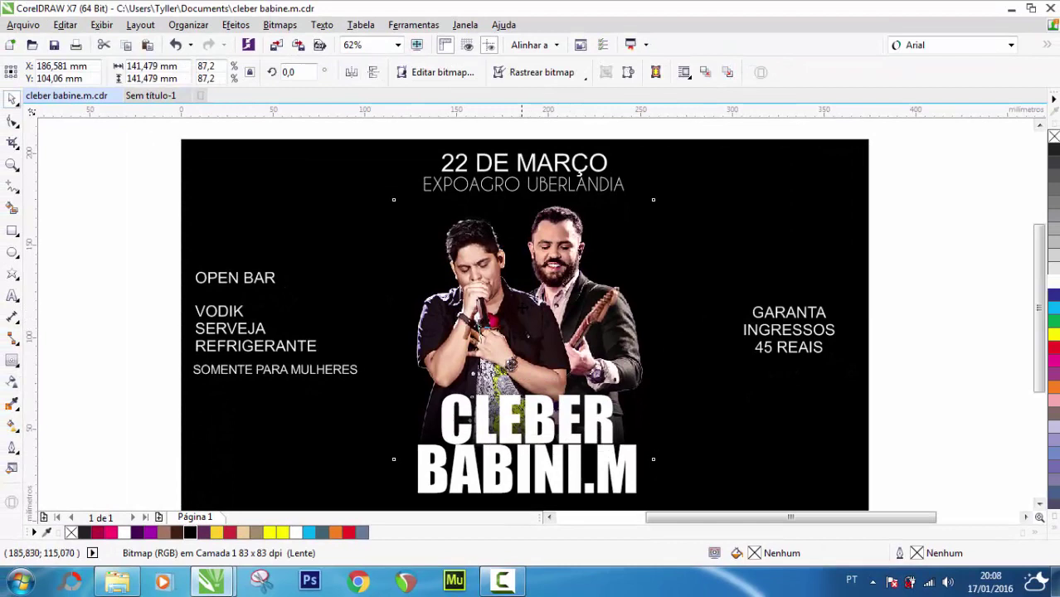
{"action": "left_click_drag", "start_coordinate": [524, 308], "coordinate": [524, 301]}
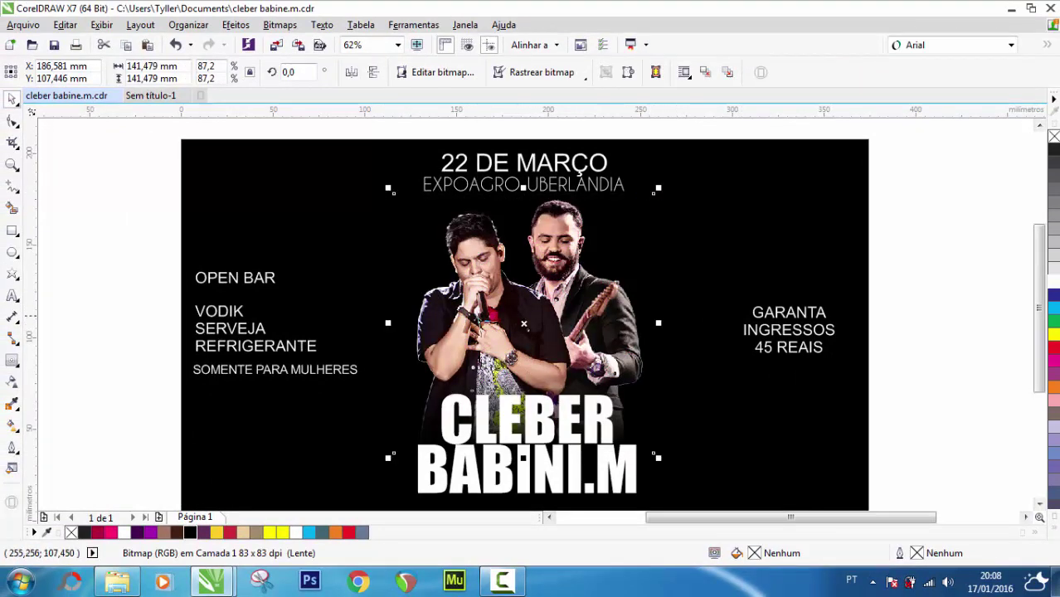
Shift the photo's top-left and bottom-left corner nodes inward to trim its left edge evenly
{"action": "left_click", "coordinate": [942, 292]}
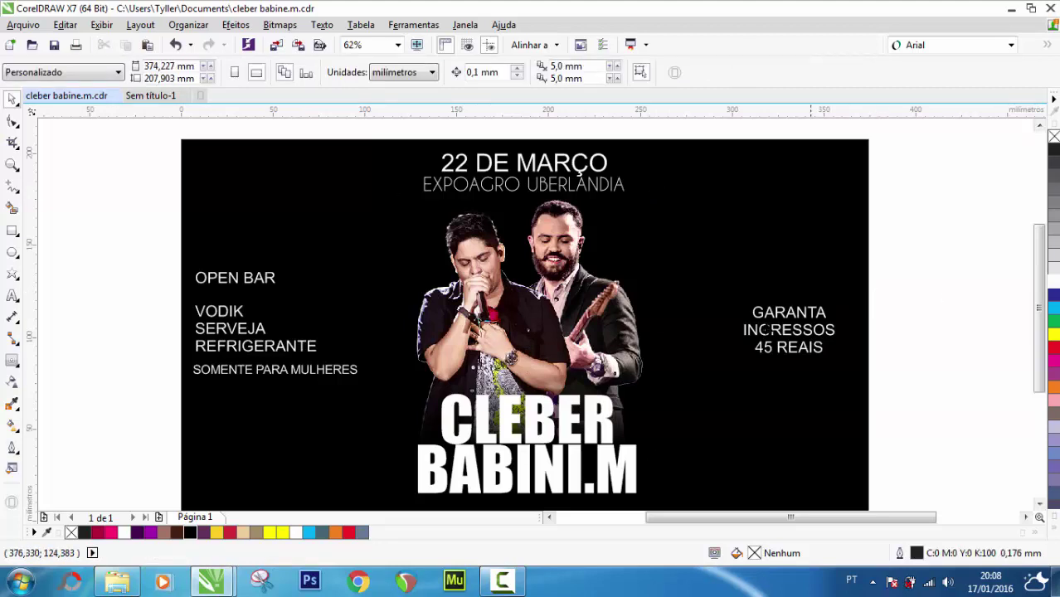
{"action": "left_click", "coordinate": [572, 315]}
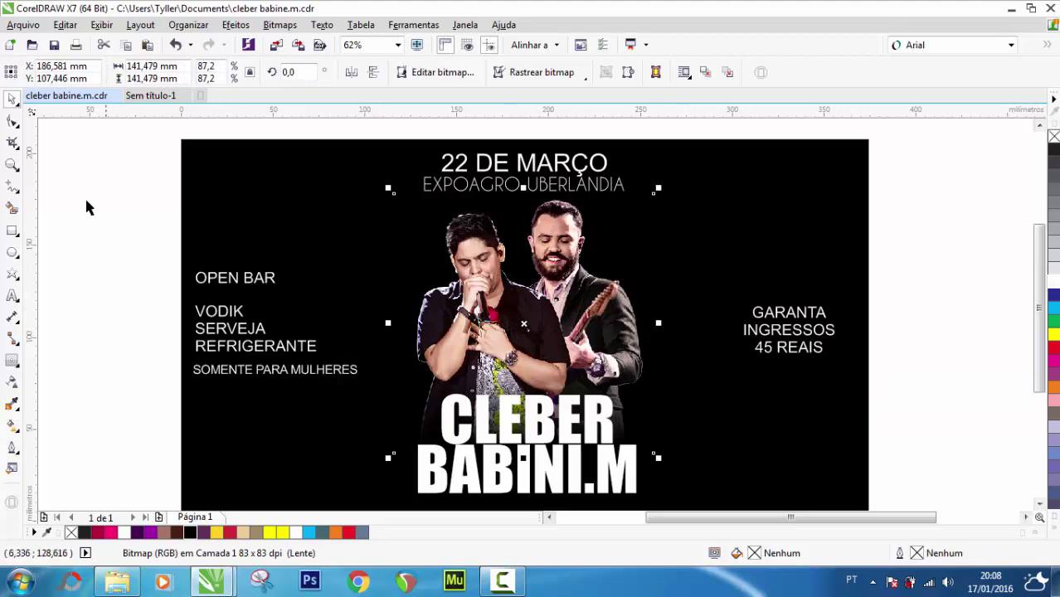
{"action": "left_click", "coordinate": [13, 122]}
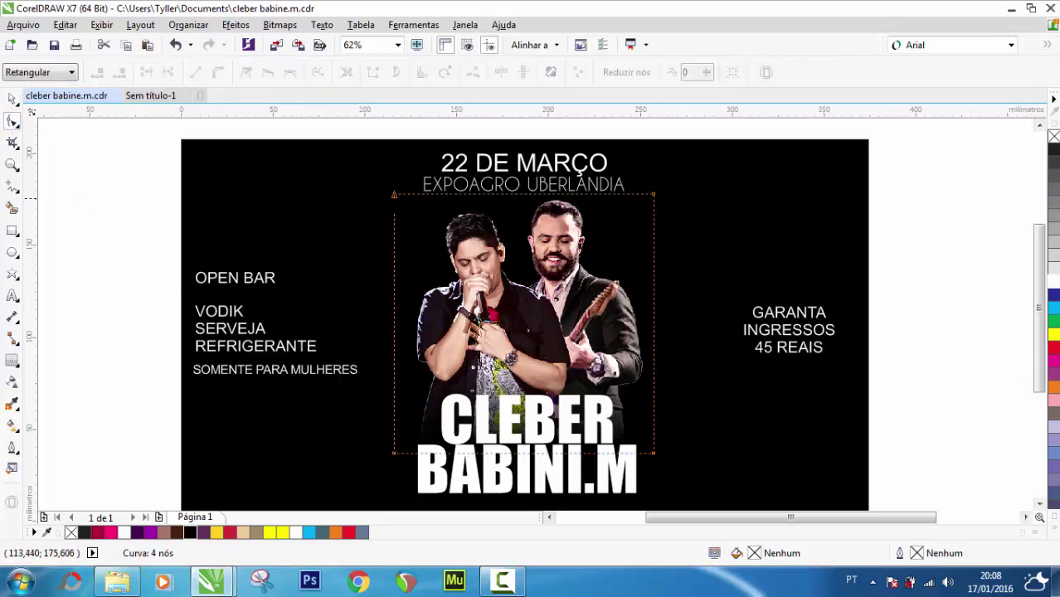
{"action": "left_click_drag", "start_coordinate": [394, 194], "coordinate": [402, 194]}
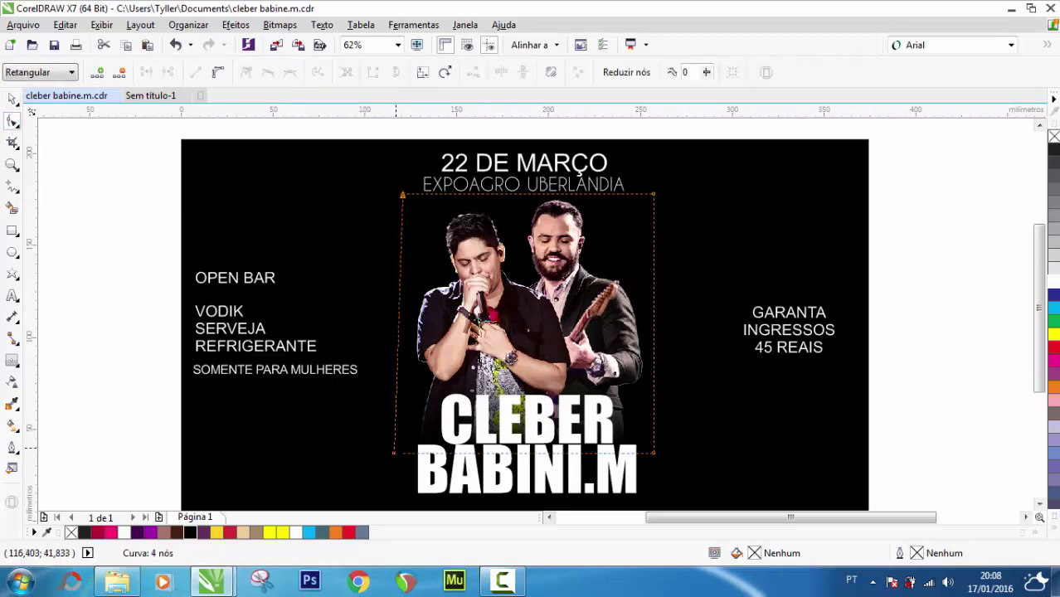
{"action": "left_click_drag", "start_coordinate": [394, 453], "coordinate": [403, 453]}
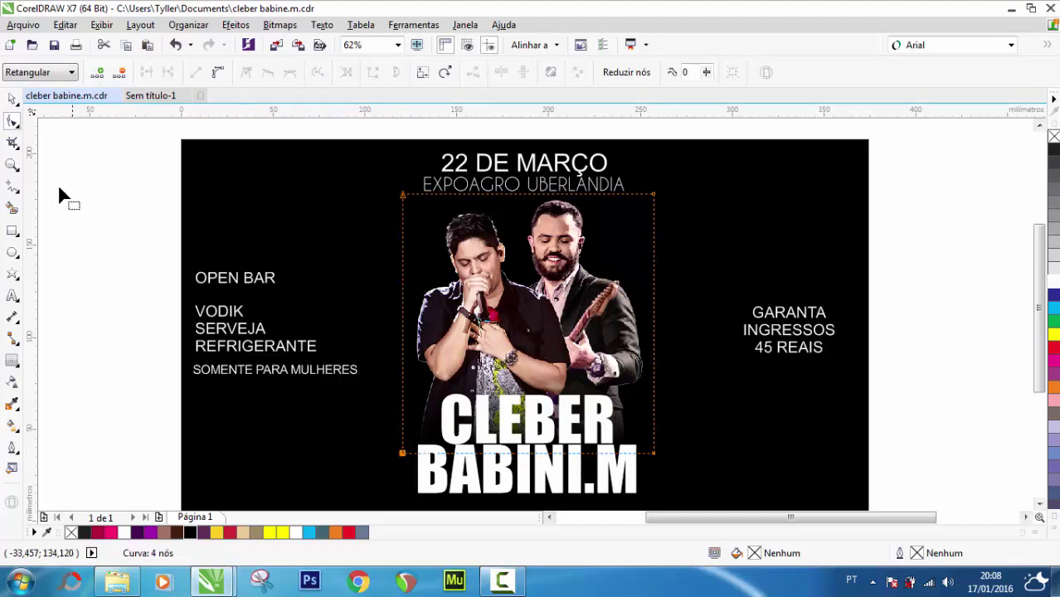
{"action": "left_click", "coordinate": [10, 100]}
{"action": "left_click", "coordinate": [718, 233], "text": "shift"}
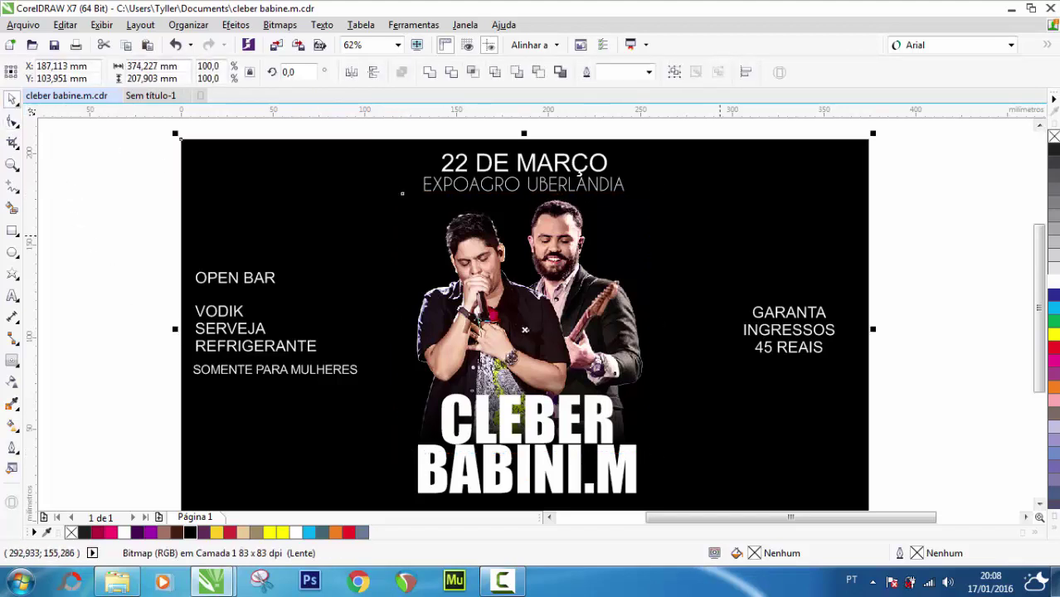
{"action": "key", "text": "c"}
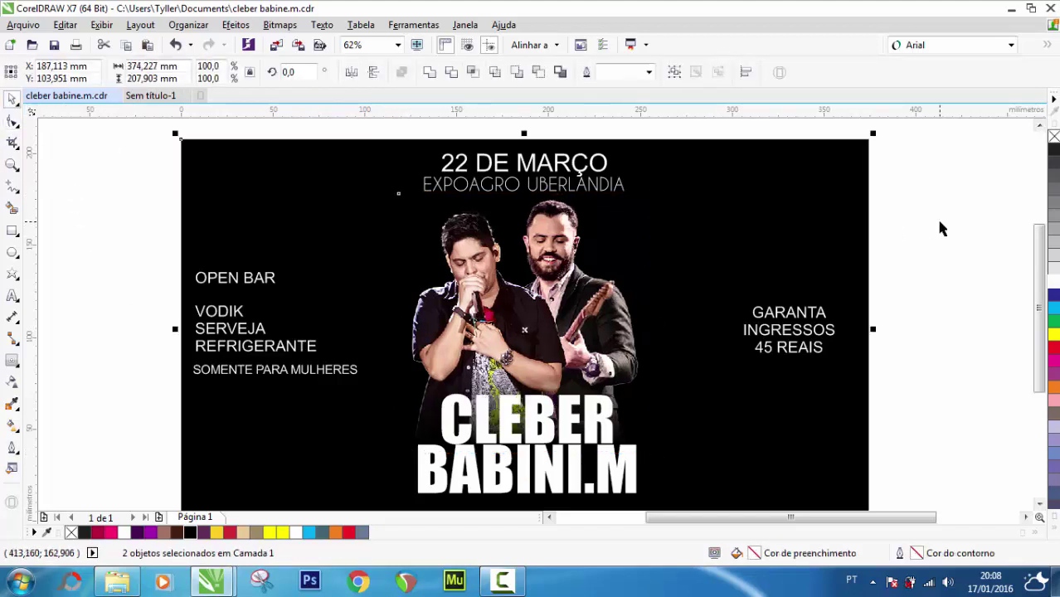
{"action": "left_click", "coordinate": [937, 224]}
{"action": "left_click", "coordinate": [571, 438]}
{"action": "left_click", "coordinate": [571, 473], "text": "shift"}
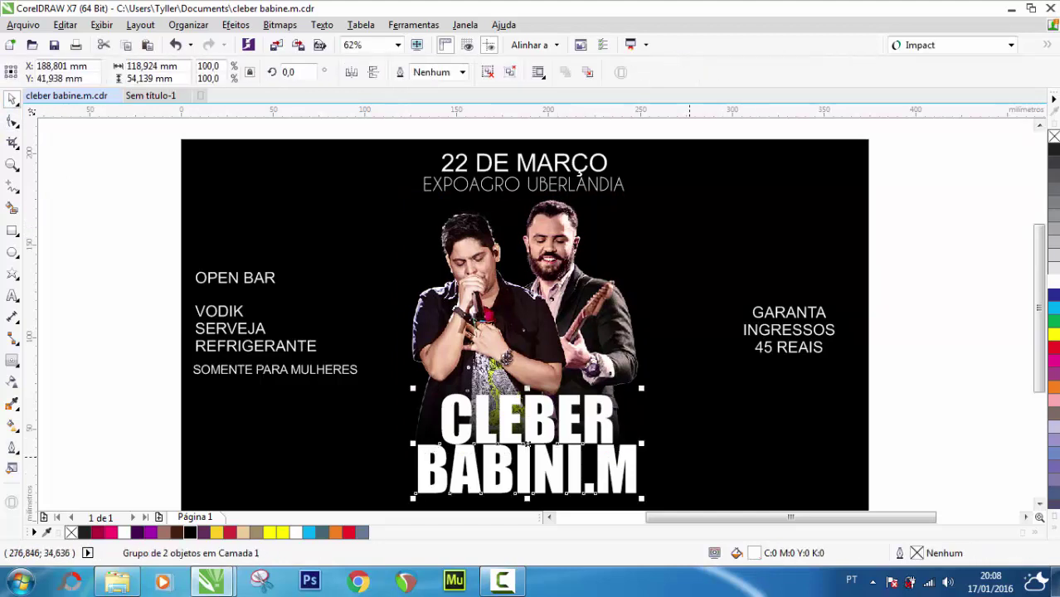
{"action": "left_click", "coordinate": [689, 457], "text": "shift"}
{"action": "key", "text": "c"}
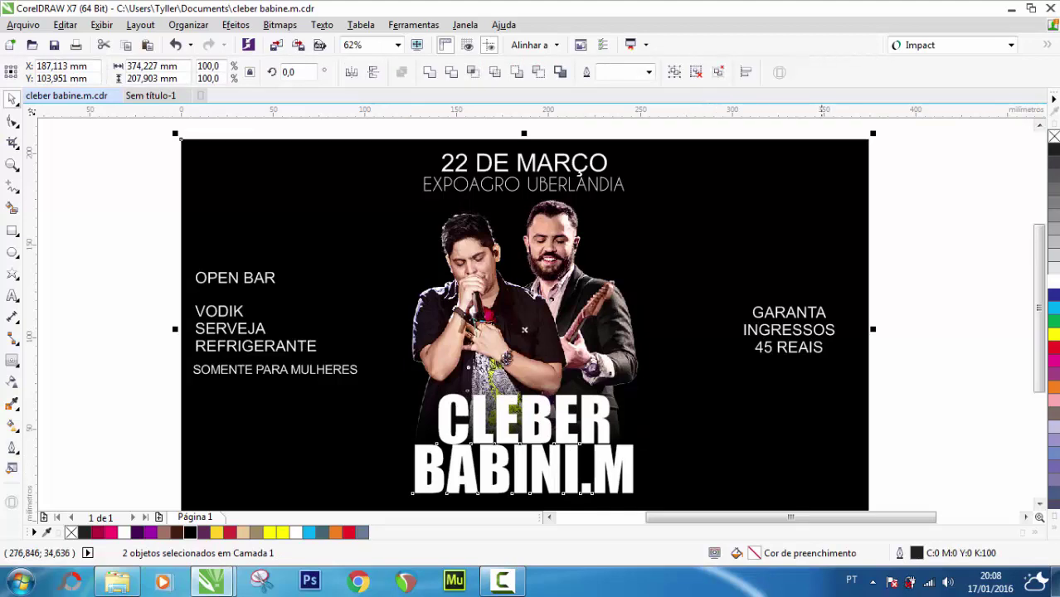
{"action": "left_click", "coordinate": [957, 260]}
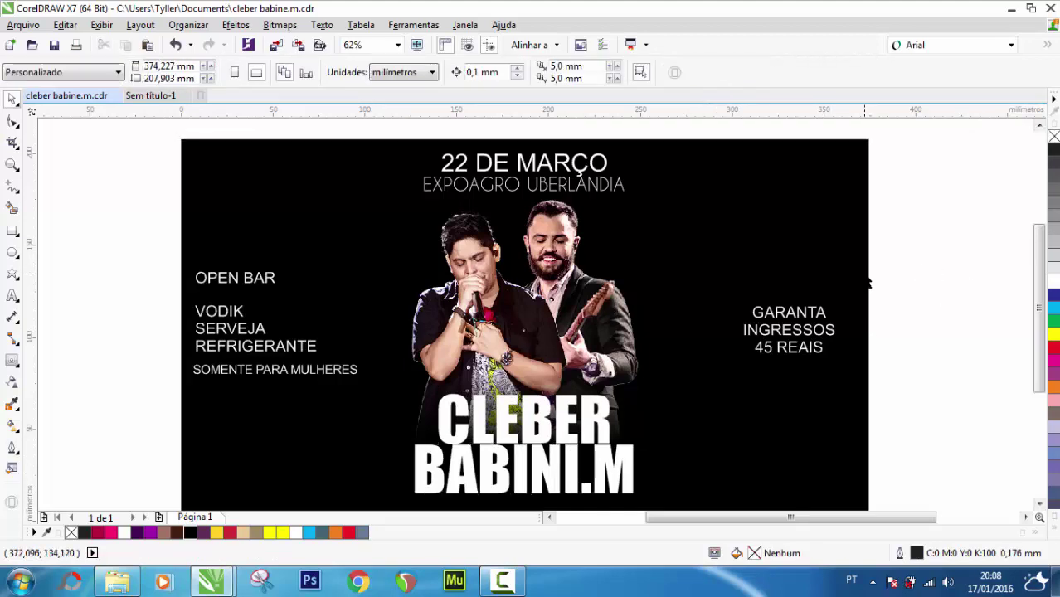
{"action": "left_click", "coordinate": [809, 350]}
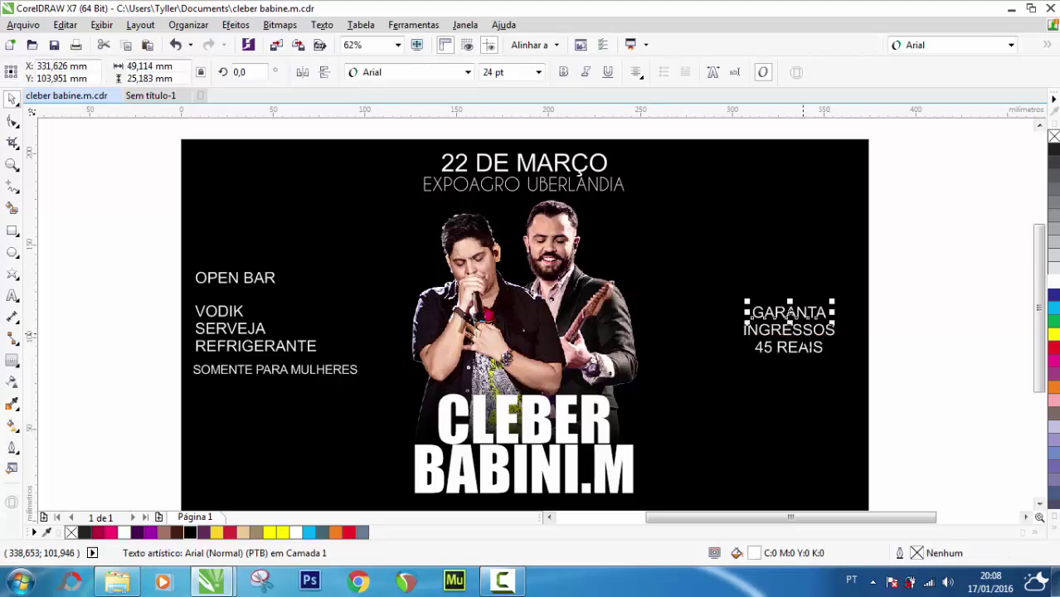
Apply the Caviar Dreams font to GARANTA, INGRESSOS and 45 REAIS
{"action": "left_click", "coordinate": [942, 317]}
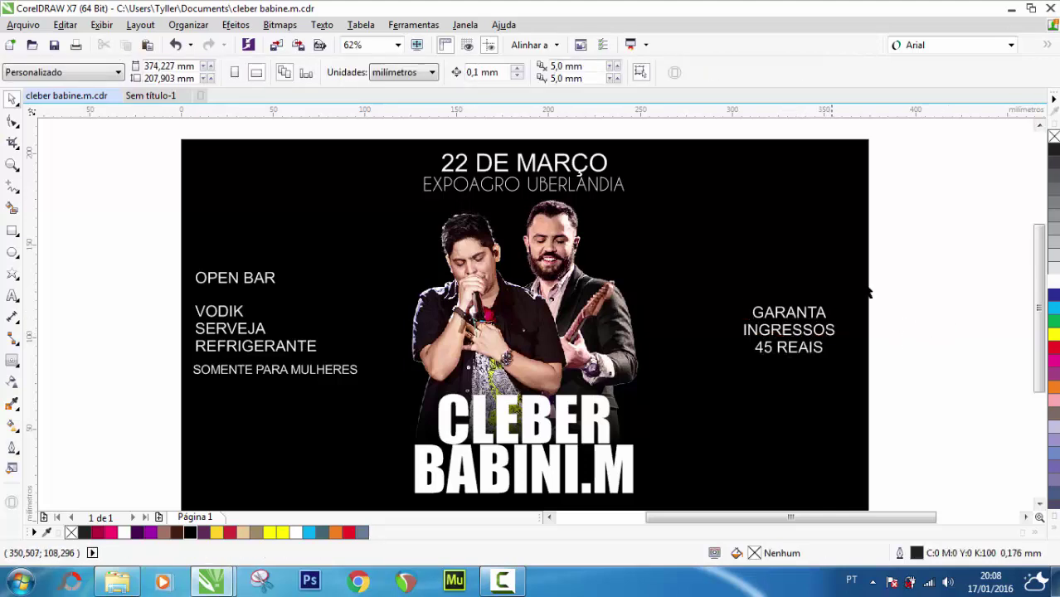
{"action": "left_click", "coordinate": [804, 324]}
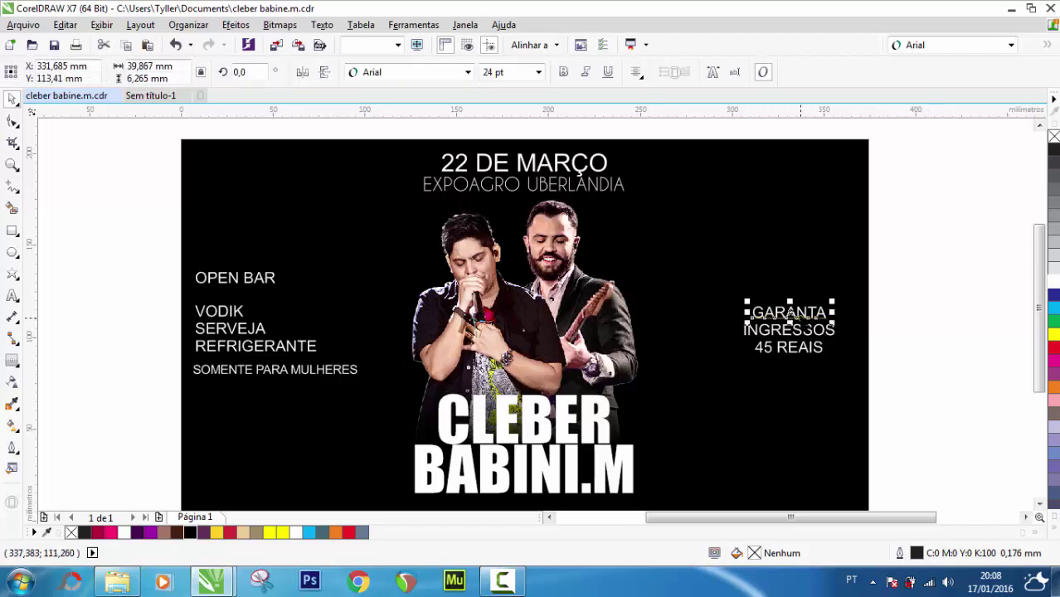
{"action": "left_click", "coordinate": [1011, 45]}
{"action": "mouse_move", "coordinate": [950, 102]}
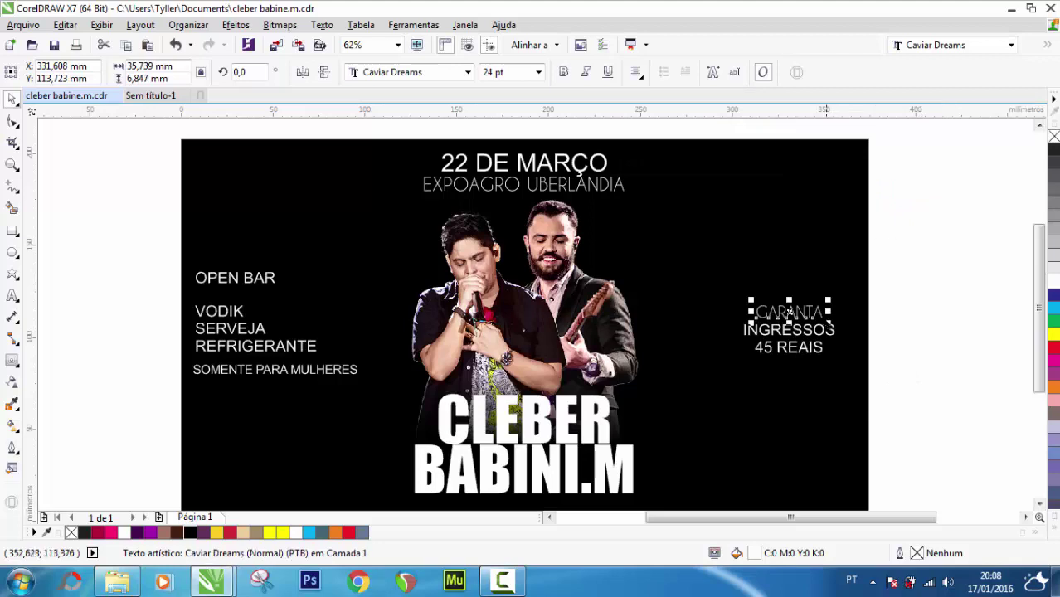
{"action": "left_click", "coordinate": [815, 332]}
{"action": "left_click", "coordinate": [808, 331]}
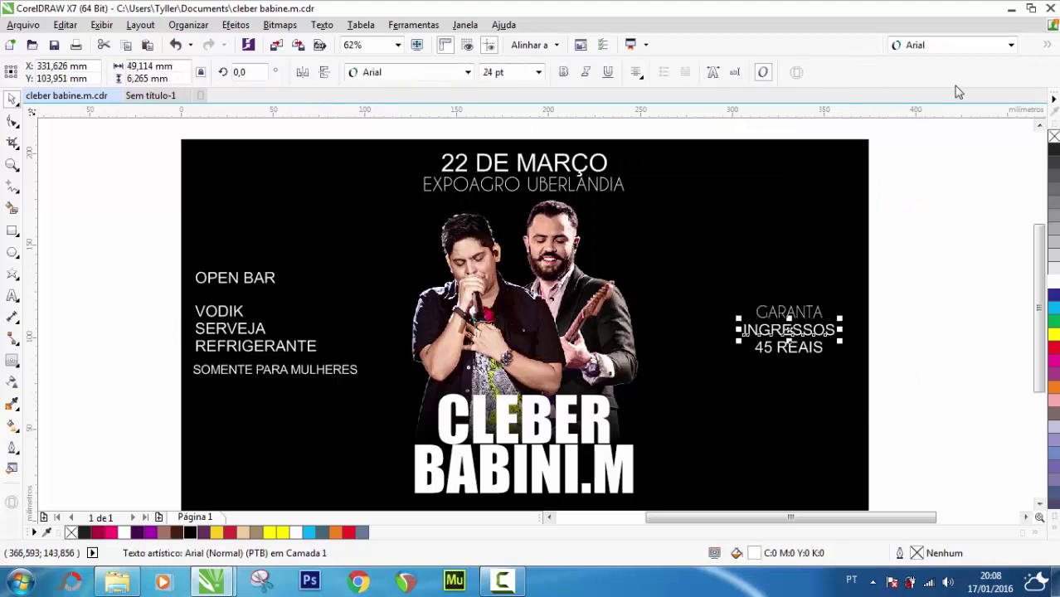
{"action": "left_click", "coordinate": [1010, 45]}
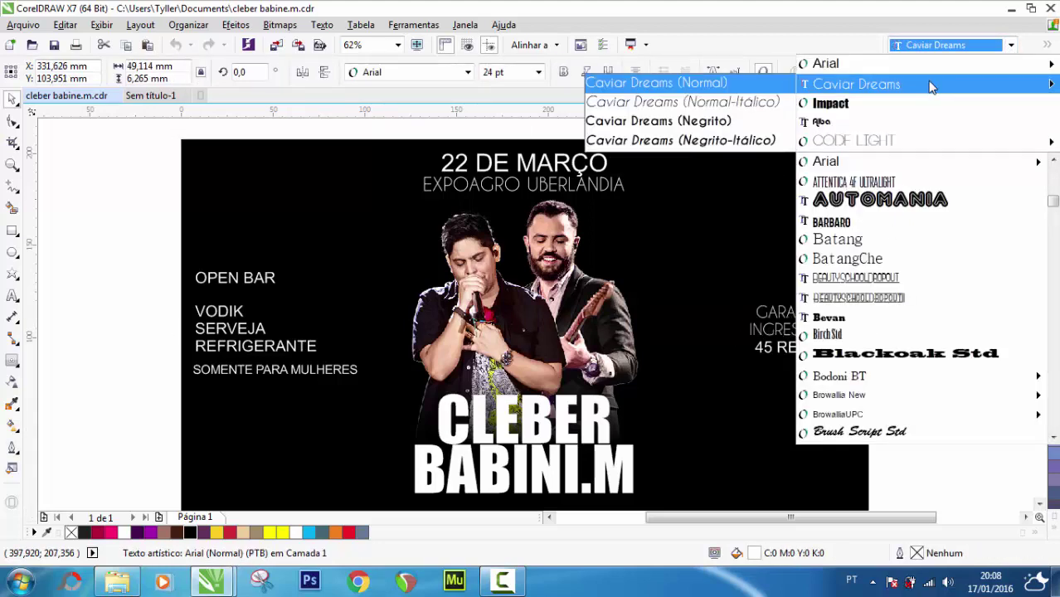
{"action": "left_click", "coordinate": [929, 84]}
{"action": "key", "text": "Tab"}
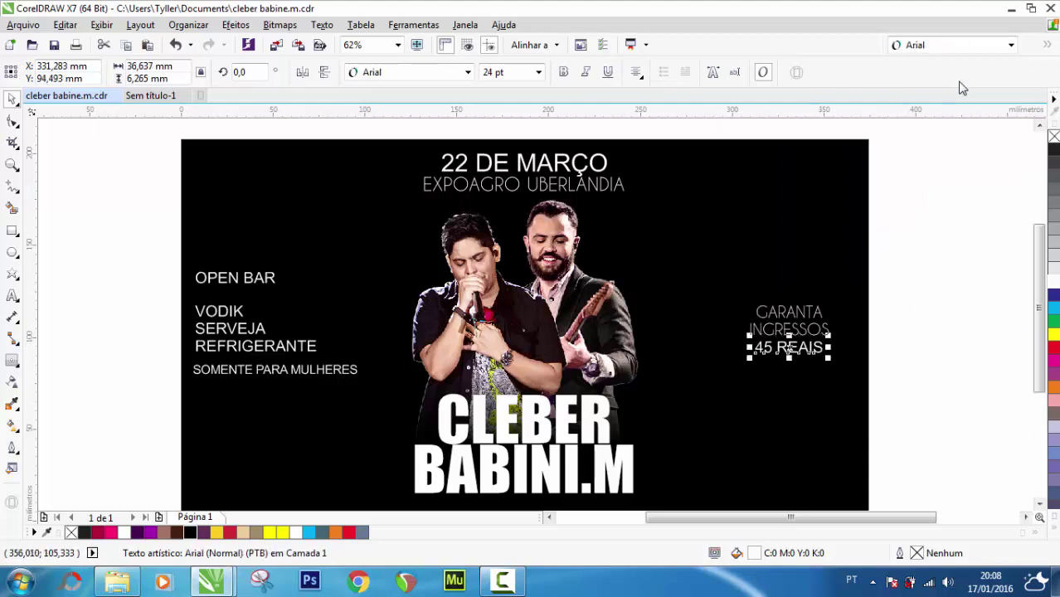
{"action": "left_click", "coordinate": [958, 45]}
{"action": "left_click", "coordinate": [905, 87]}
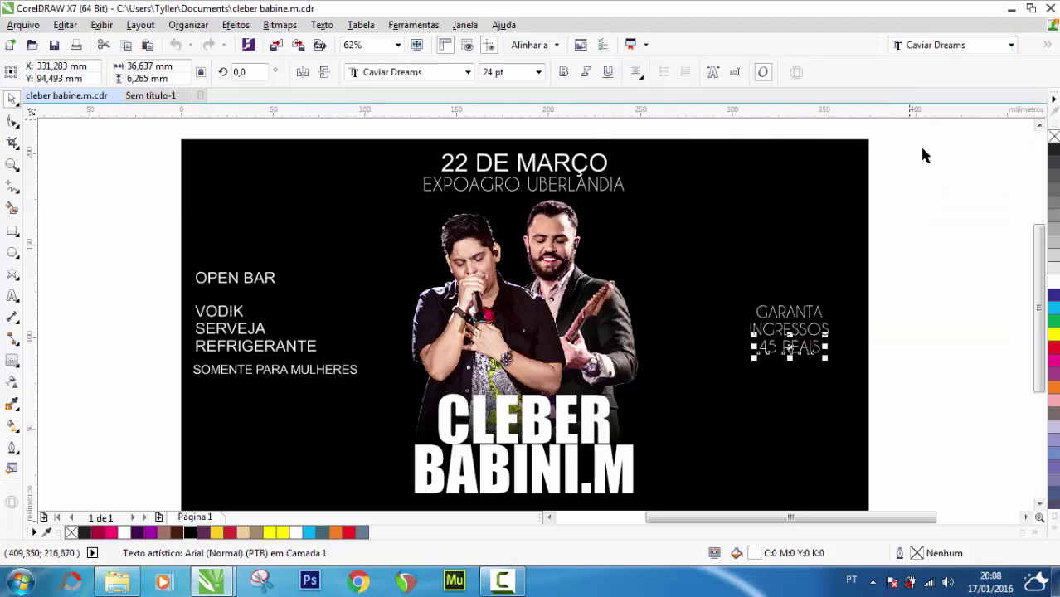
Enlarge the three price lines together and set GARANTA to 42 pt
{"action": "left_click", "coordinate": [965, 240]}
{"action": "left_click_drag", "start_coordinate": [899, 241], "coordinate": [714, 370]}
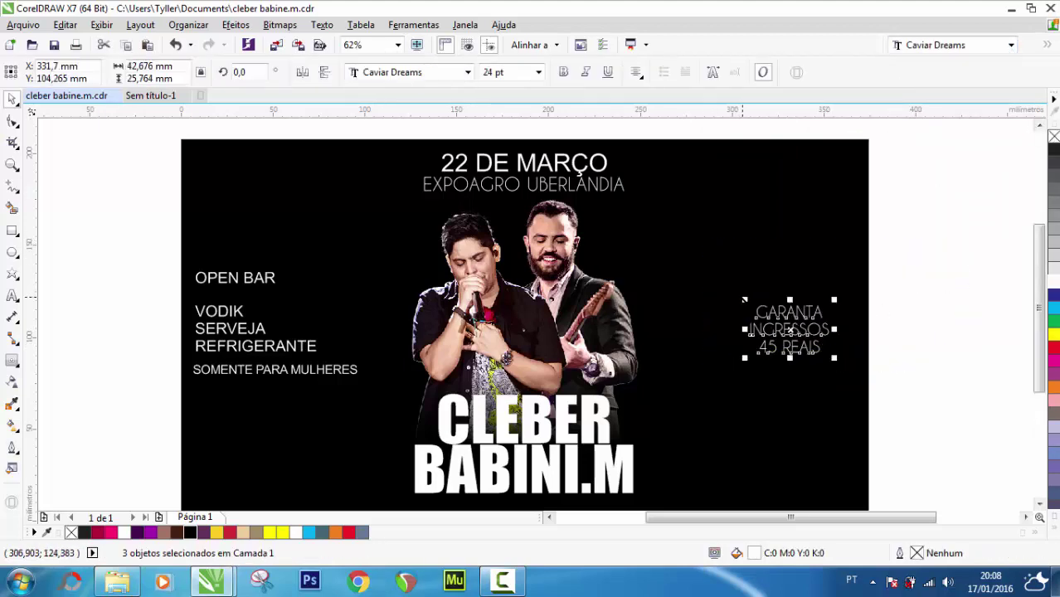
{"action": "left_click_drag", "start_coordinate": [744, 299], "coordinate": [713, 284]}
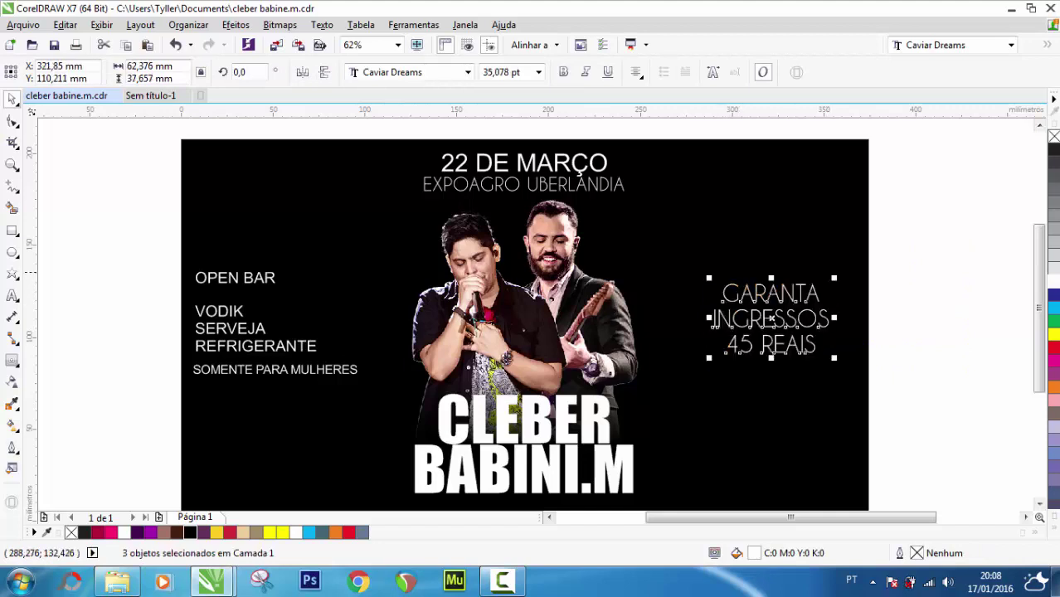
{"action": "left_click", "coordinate": [896, 274]}
{"action": "left_click", "coordinate": [771, 294]}
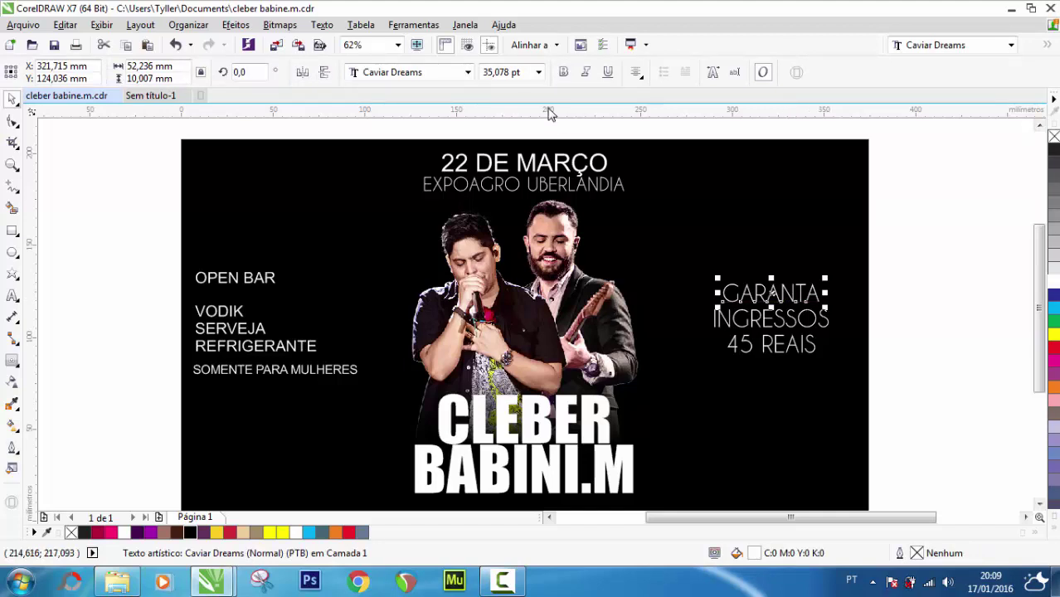
{"action": "left_click", "coordinate": [511, 72]}
{"action": "type", "text": "42"}
{"action": "key", "text": "Return"}
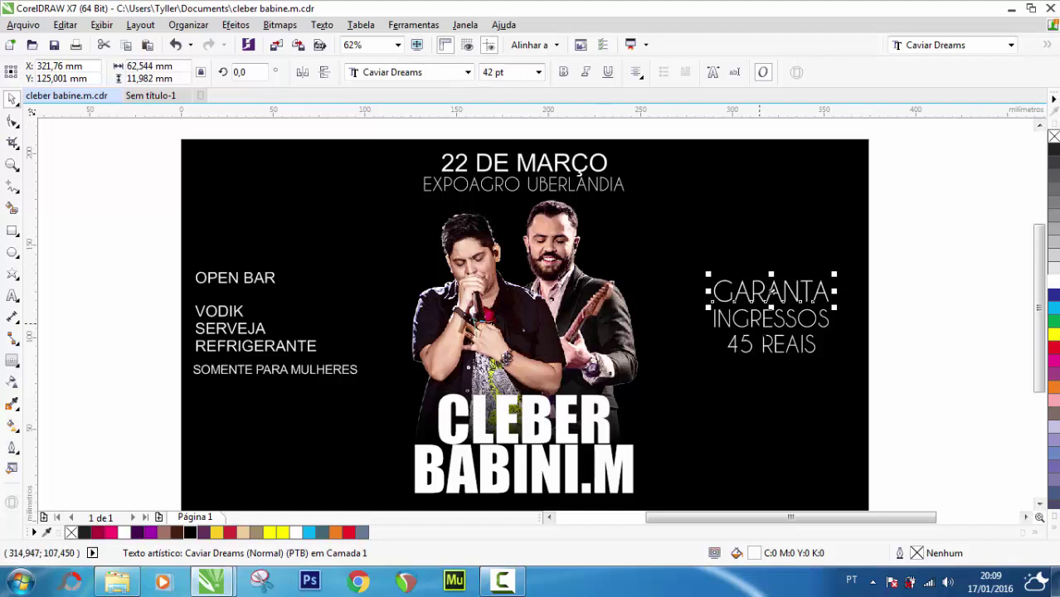
Set INGRESSOS to 49 pt and 45 REAIS to 24 pt
{"action": "left_click", "coordinate": [757, 322]}
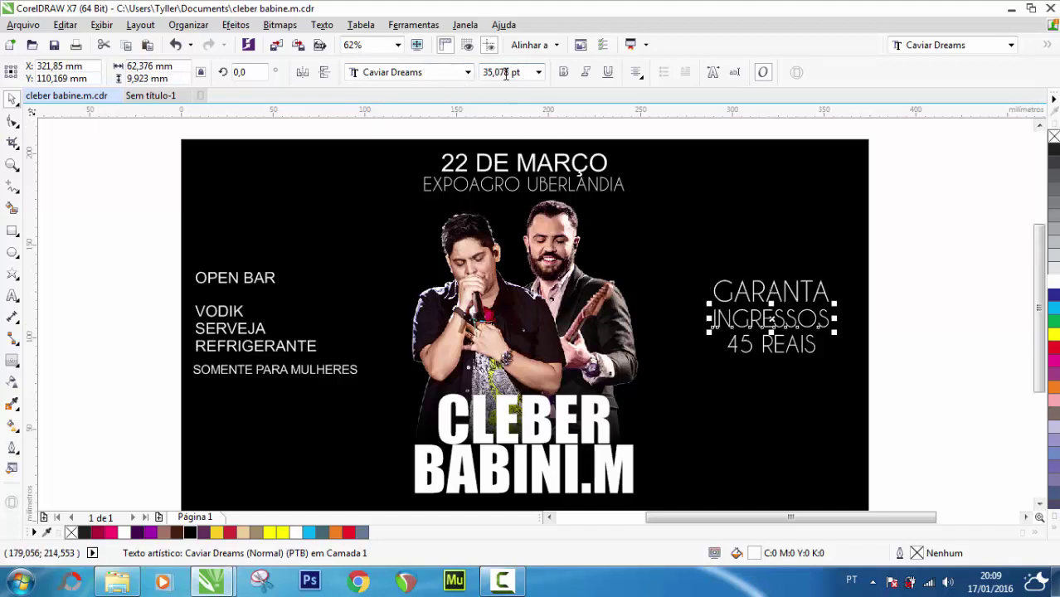
{"action": "left_click_drag", "start_coordinate": [510, 72], "coordinate": [480, 73]}
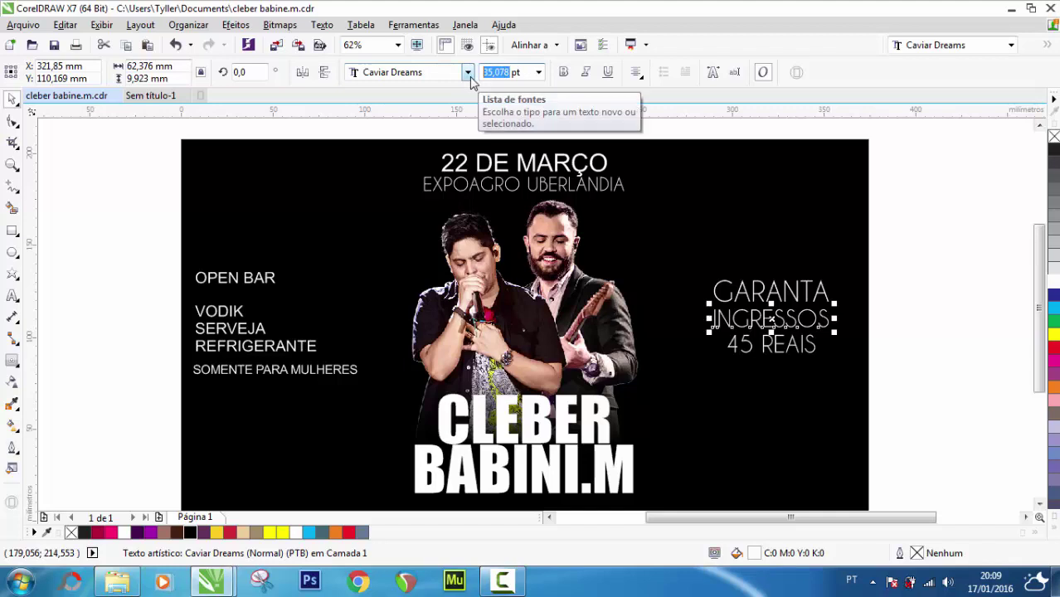
{"action": "type", "text": "49"}
{"action": "key", "text": "Return"}
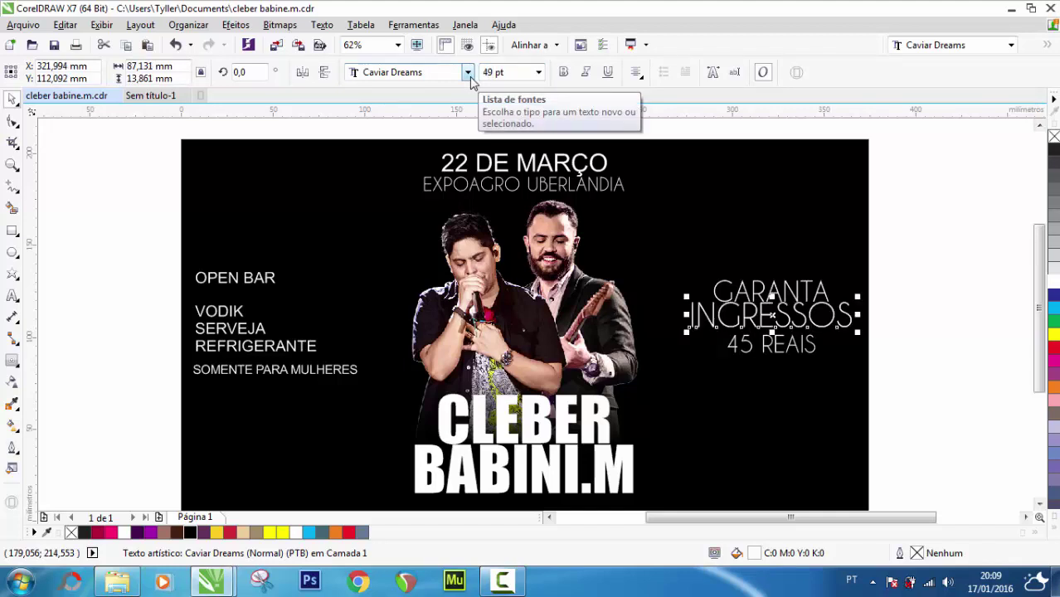
{"action": "left_click", "coordinate": [922, 266]}
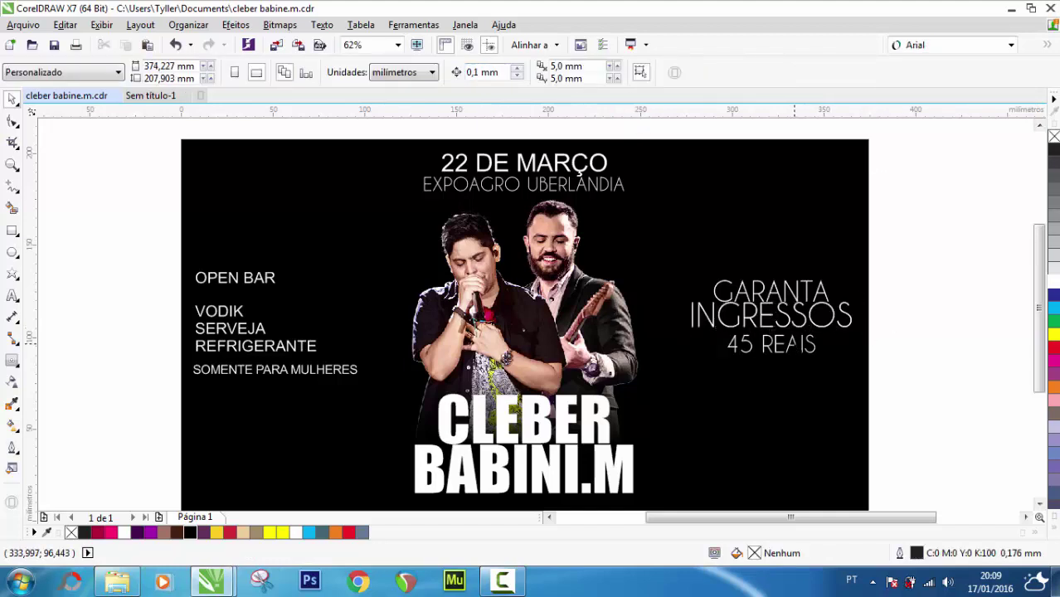
{"action": "left_click", "coordinate": [772, 344]}
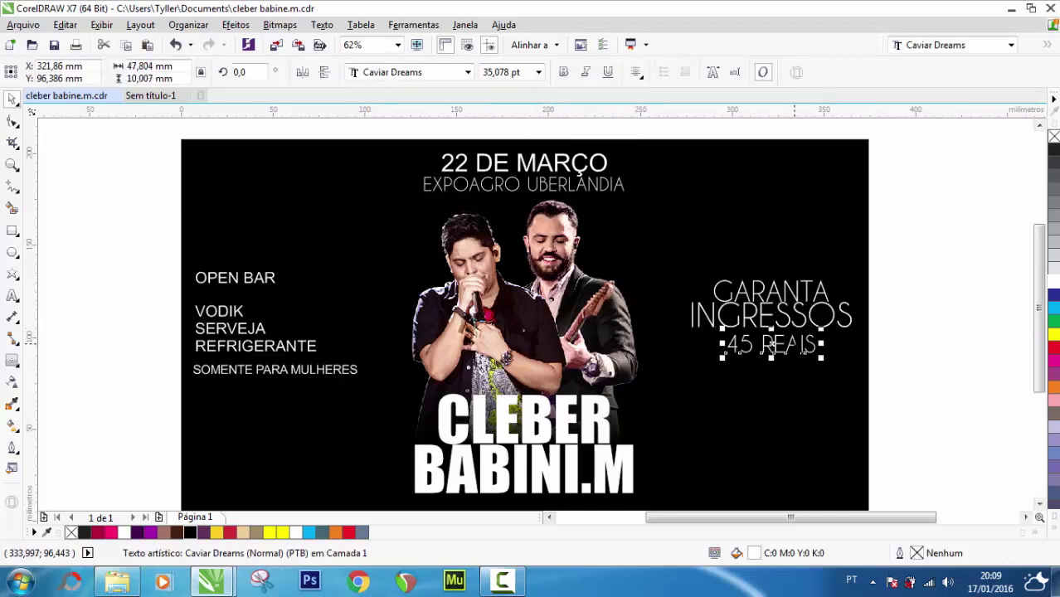
{"action": "left_click", "coordinate": [539, 72]}
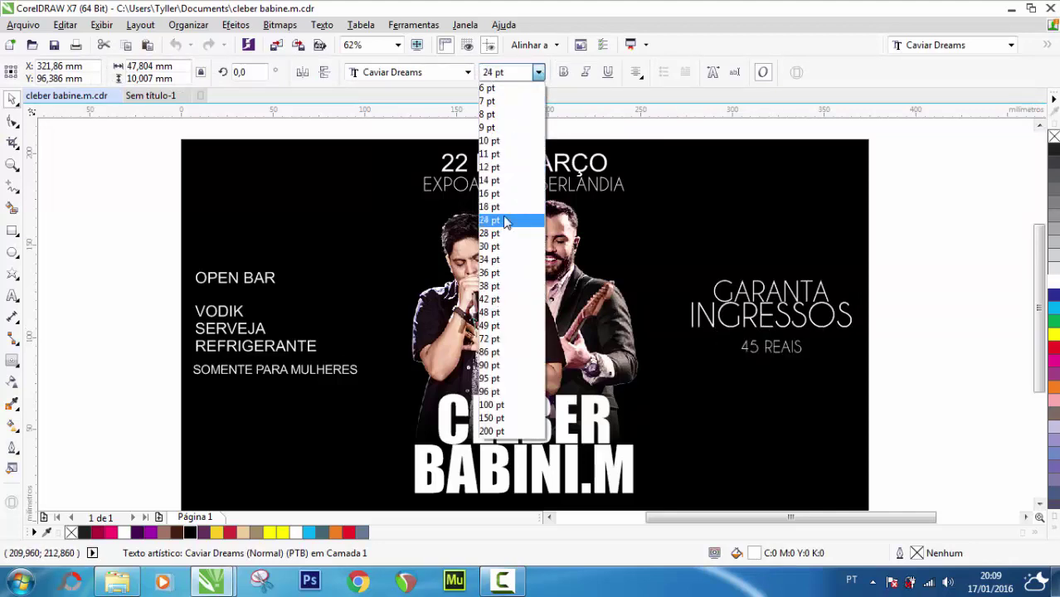
{"action": "left_click", "coordinate": [493, 220]}
{"action": "left_click", "coordinate": [910, 268]}
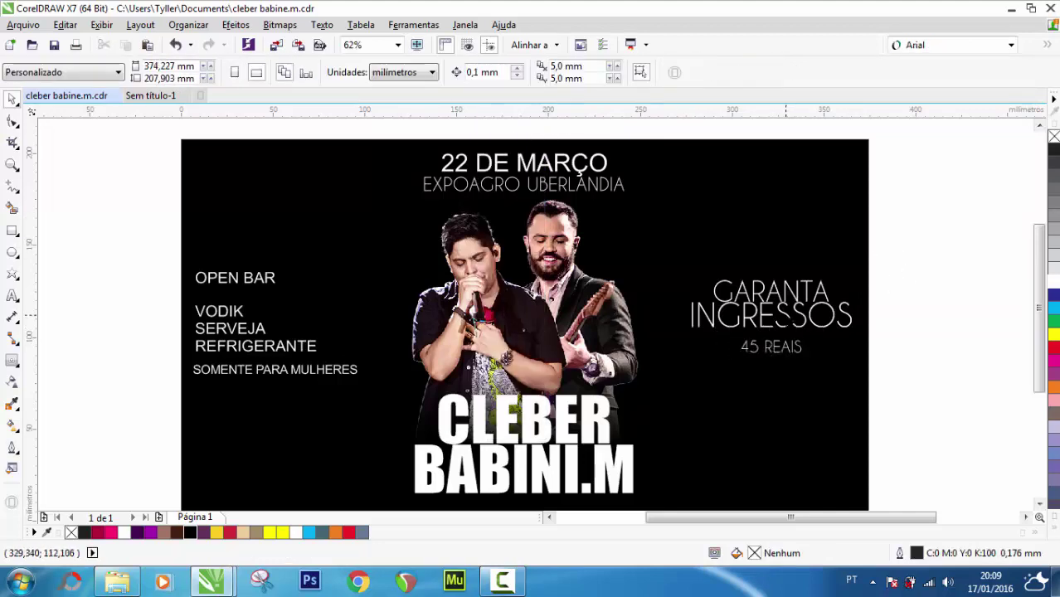
Move 45 REAIS up so it sits close beneath INGRESSOS
{"action": "scroll", "coordinate": [788, 311], "scroll_direction": "up", "scroll_amount": 2}
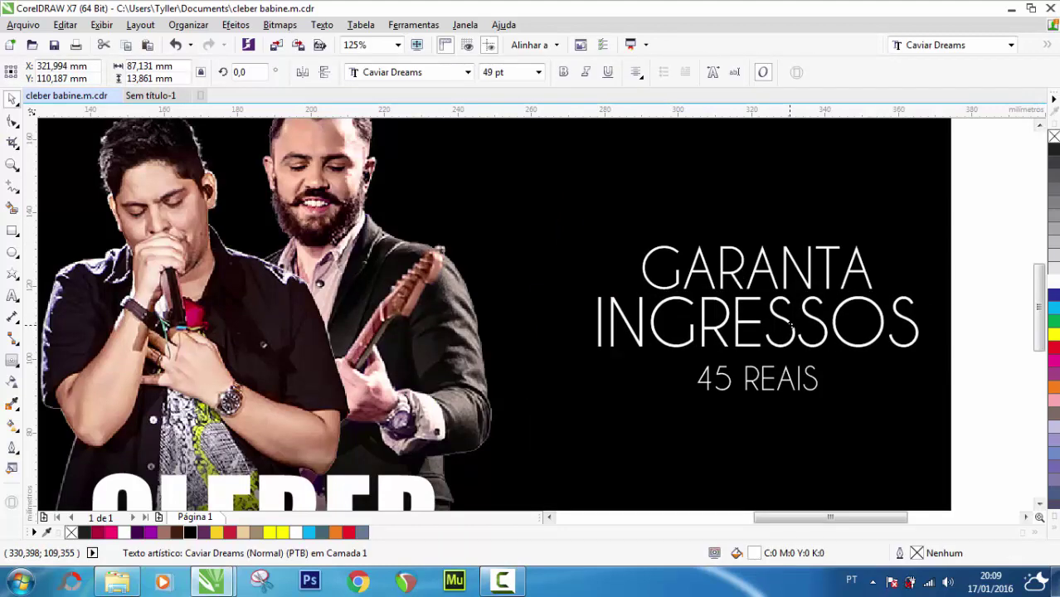
{"action": "left_click", "coordinate": [995, 209]}
{"action": "left_click_drag", "start_coordinate": [994, 199], "coordinate": [601, 282]}
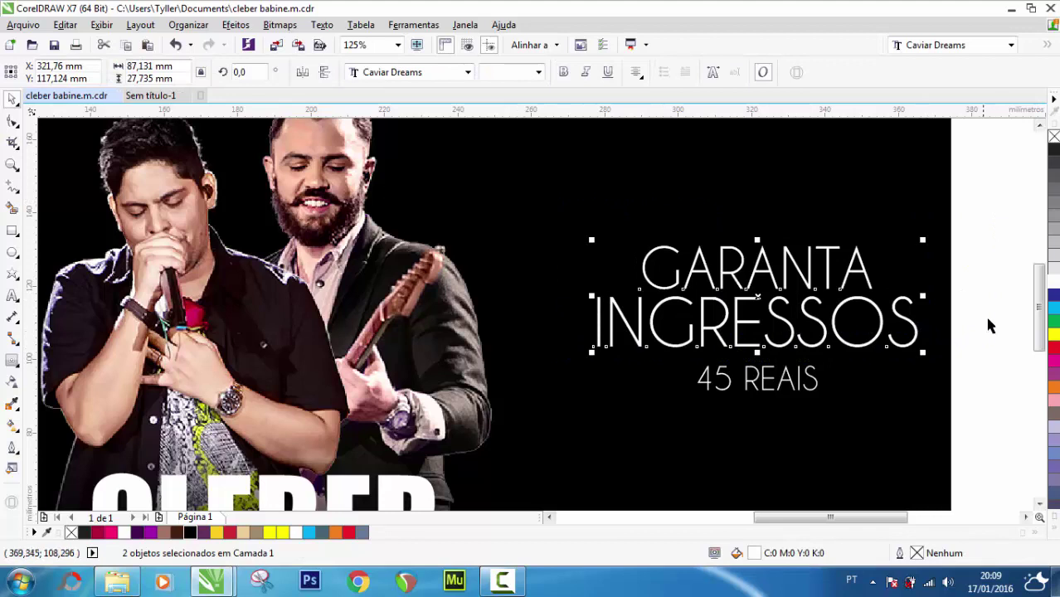
{"action": "left_click", "coordinate": [963, 346]}
{"action": "left_click", "coordinate": [765, 381]}
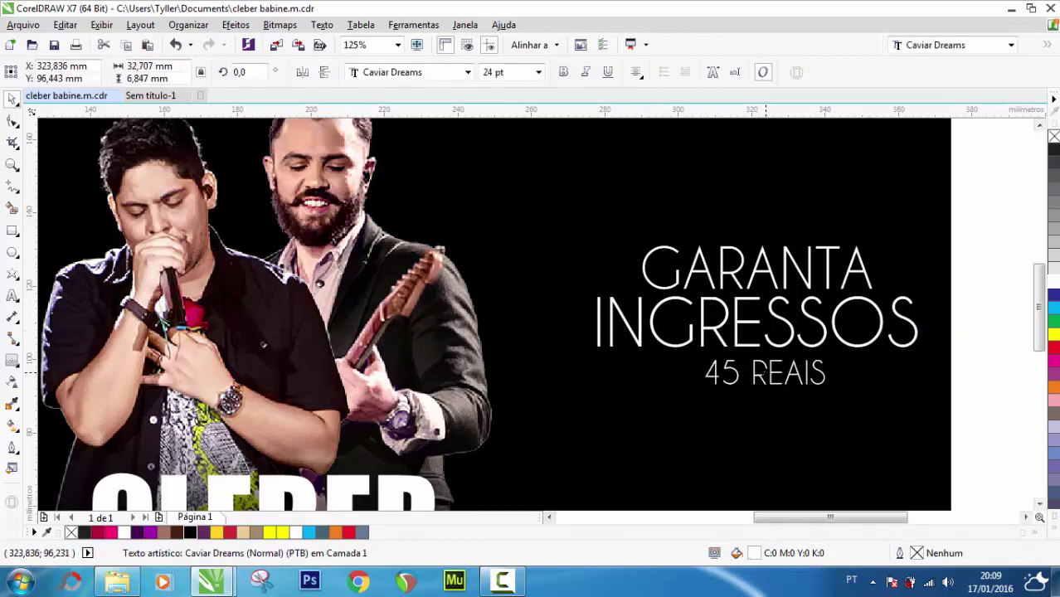
{"action": "left_click_drag", "start_coordinate": [751, 379], "coordinate": [694, 371]}
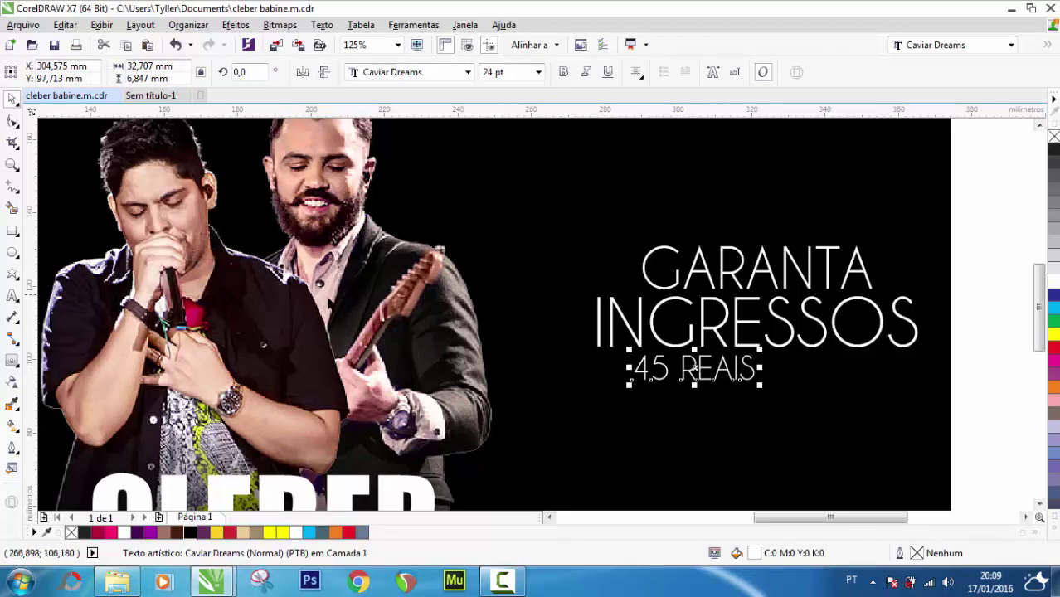
Widen the letter spacing of 45 REAIS until it spans INGRESSOS, keeping it centred beneath
{"action": "left_click", "coordinate": [13, 120]}
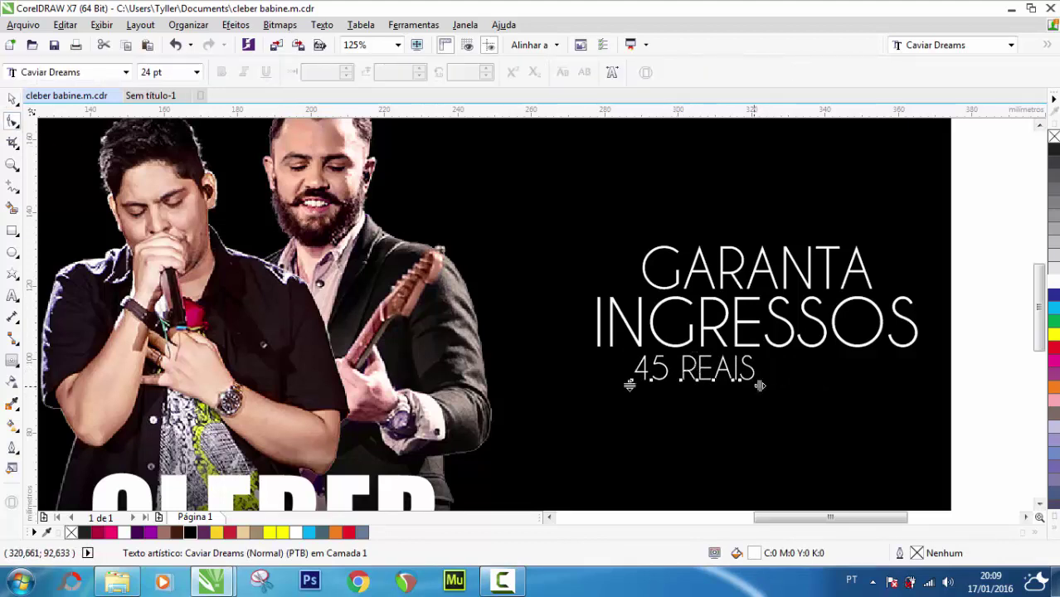
{"action": "left_click_drag", "start_coordinate": [760, 385], "coordinate": [814, 385]}
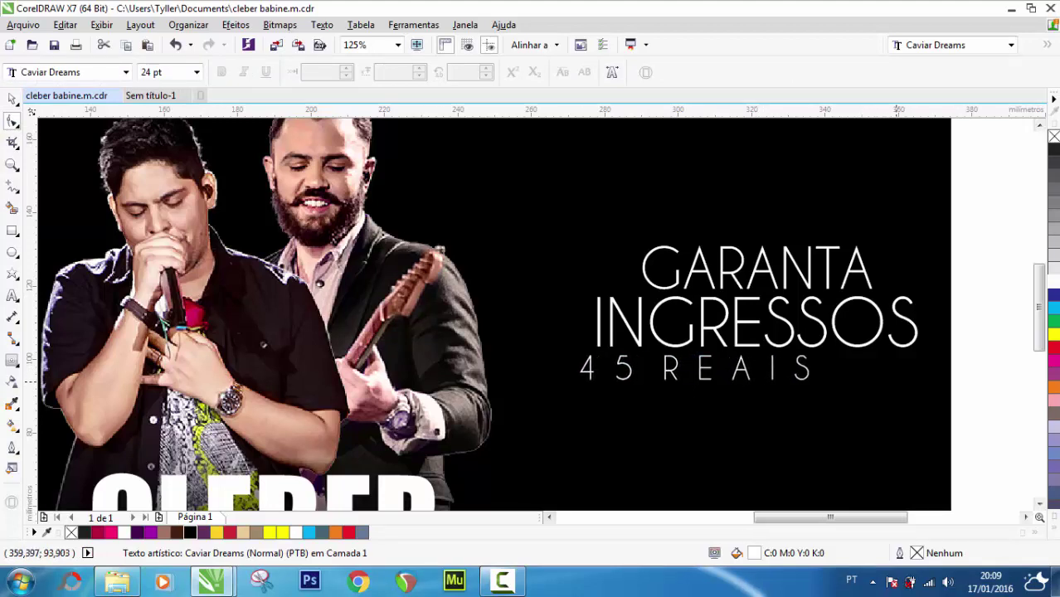
{"action": "left_click", "coordinate": [13, 98]}
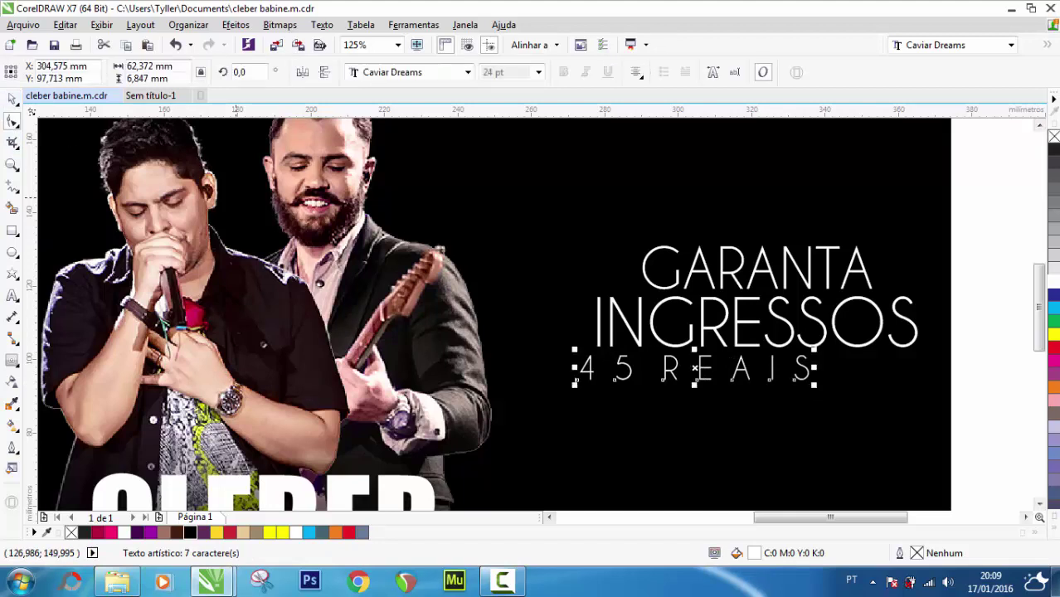
{"action": "left_click_drag", "start_coordinate": [717, 380], "coordinate": [773, 379]}
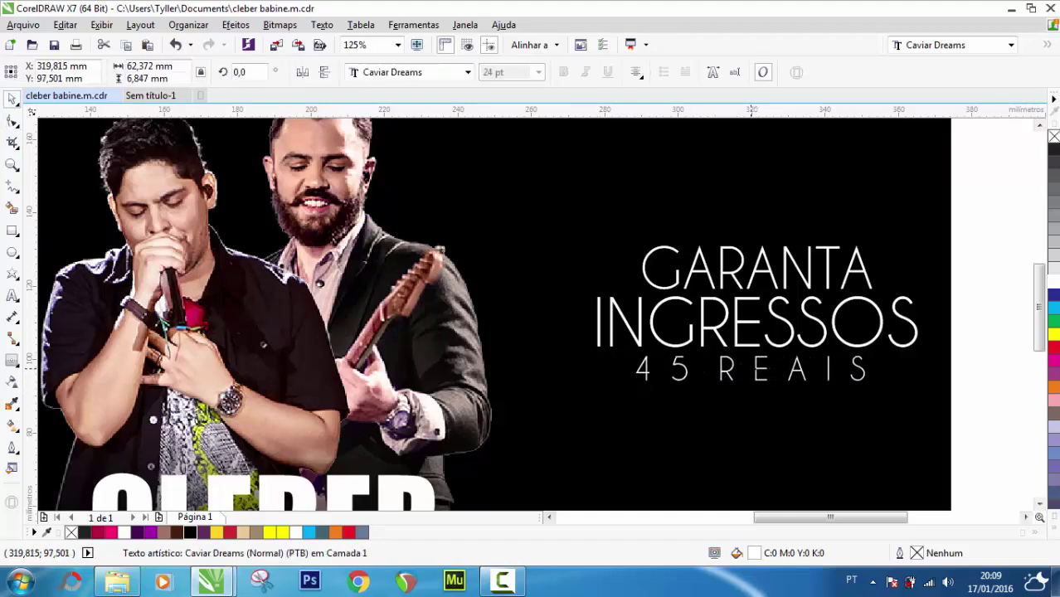
{"action": "key", "text": "F10"}
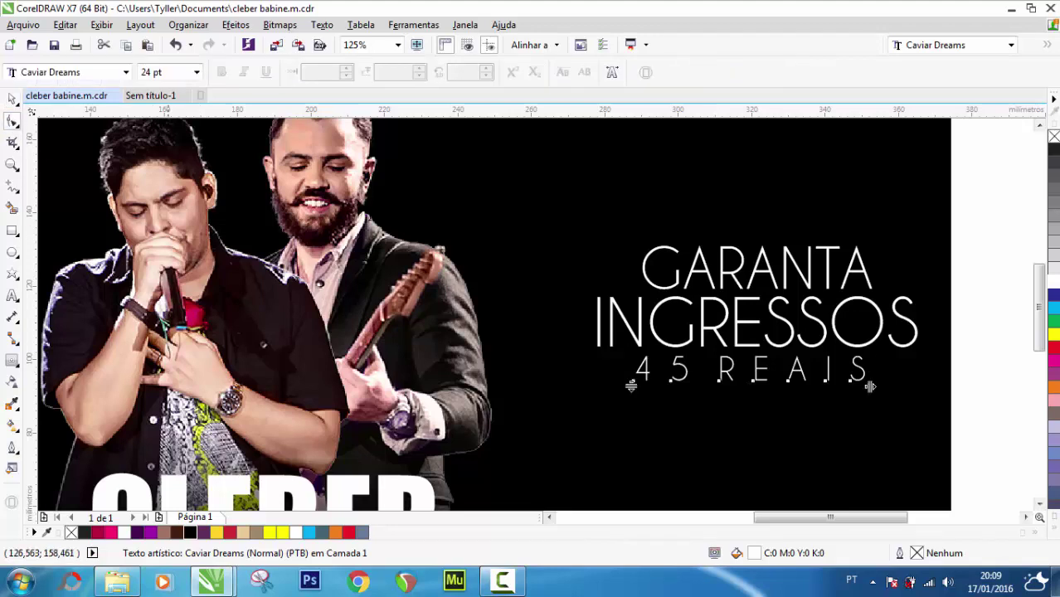
{"action": "left_click_drag", "start_coordinate": [869, 386], "coordinate": [884, 387]}
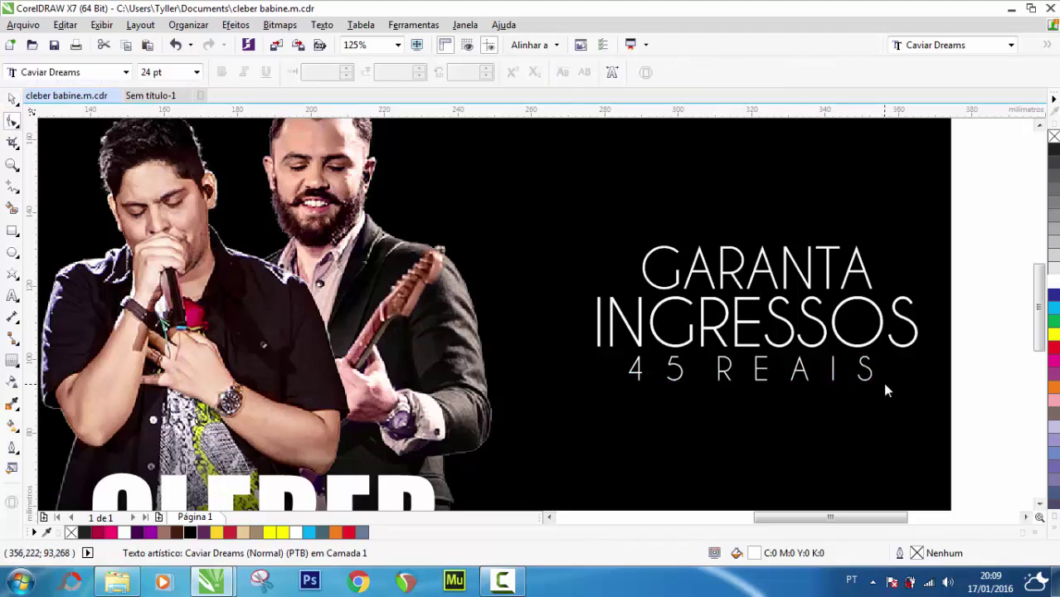
{"action": "left_click", "coordinate": [13, 98]}
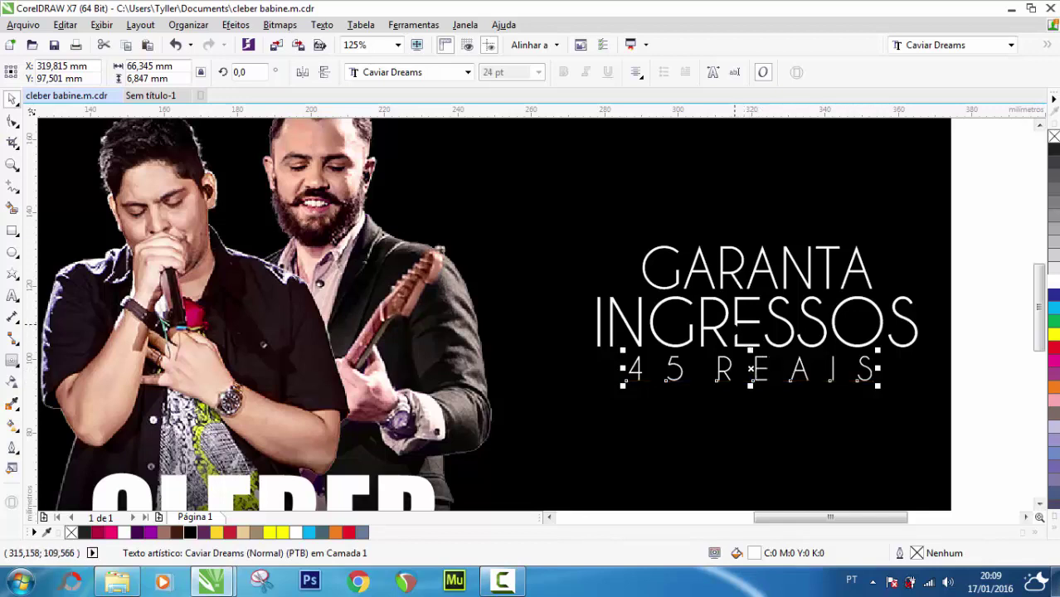
{"action": "left_click", "coordinate": [736, 330], "text": "shift"}
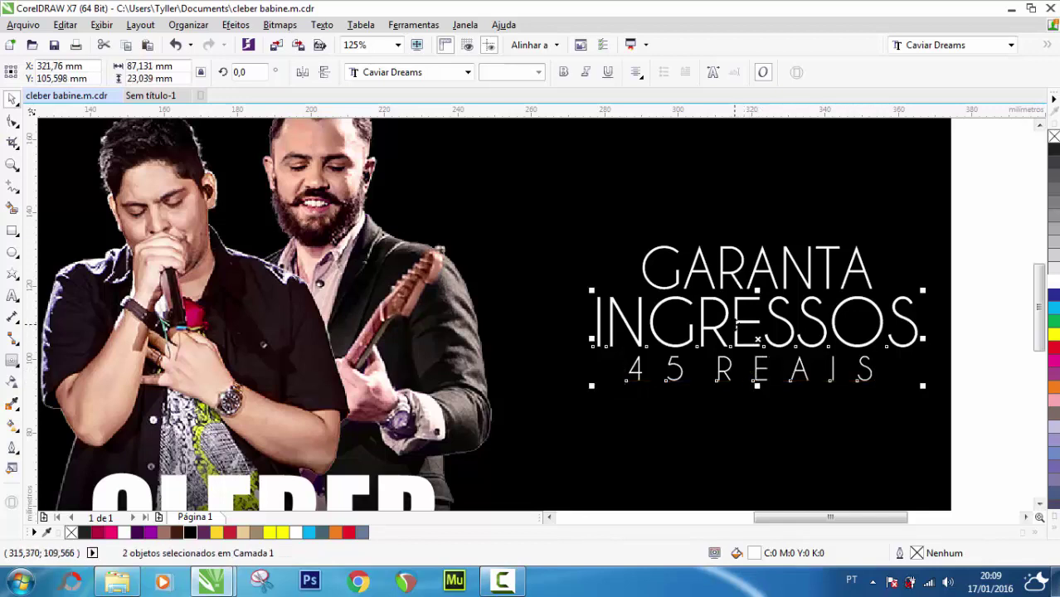
{"action": "left_click", "coordinate": [987, 251]}
{"action": "scroll", "coordinate": [656, 330], "scroll_direction": "down", "scroll_amount": 2}
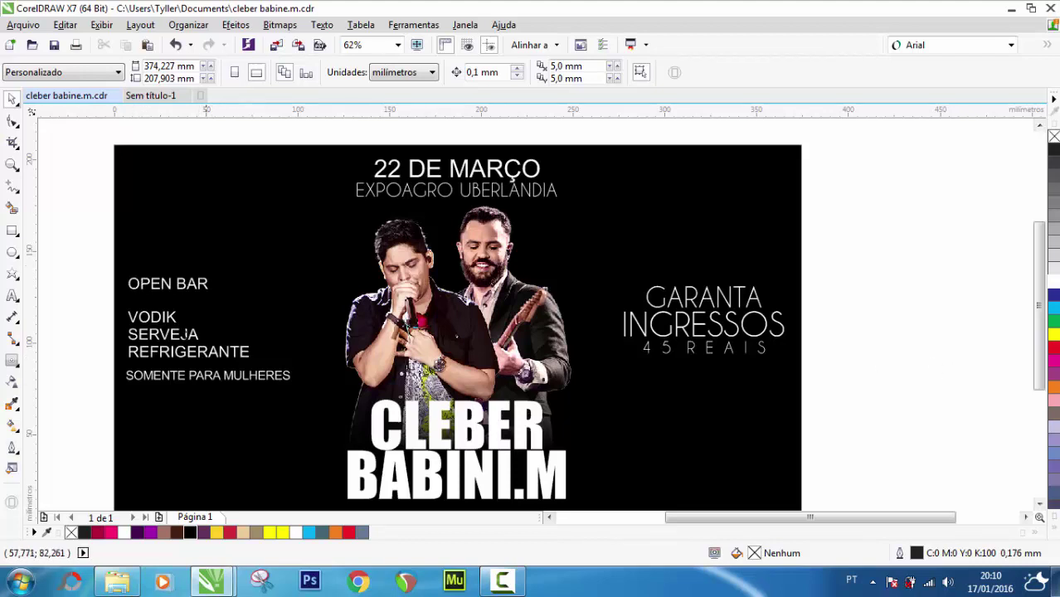
Move the OPEN BAR and SOMENTE PARA MULHERES lines to the top-left and draw a box below them
{"action": "left_click", "coordinate": [175, 283]}
{"action": "left_click", "coordinate": [180, 286]}
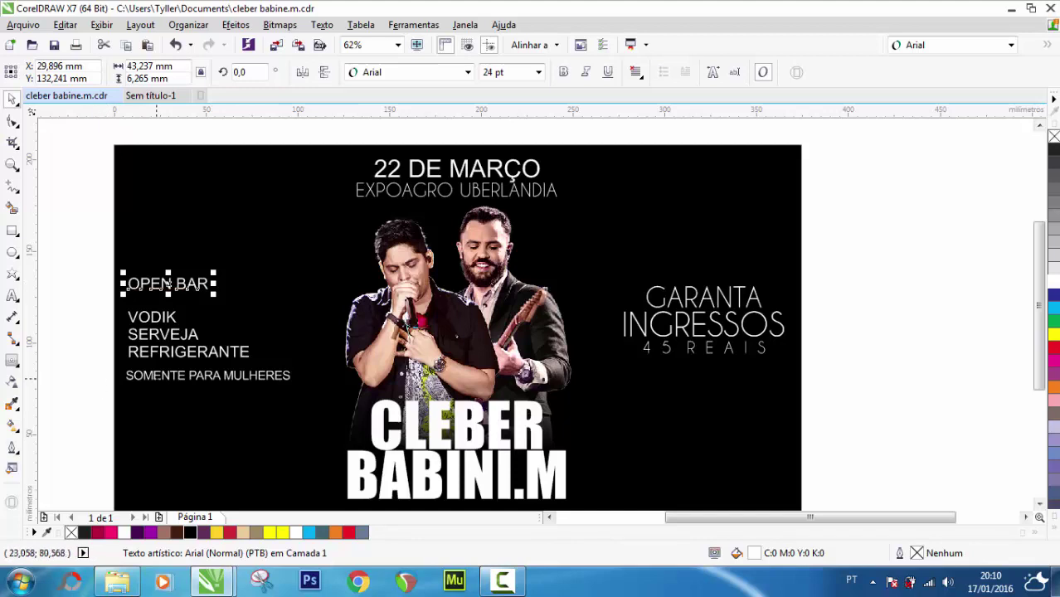
{"action": "left_click", "coordinate": [166, 375]}
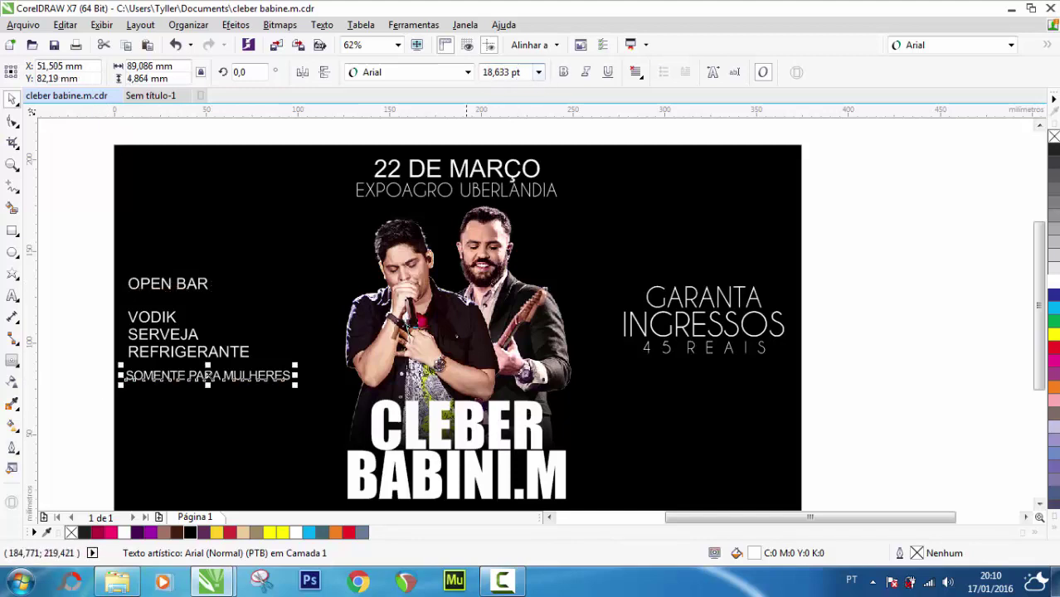
{"action": "left_click", "coordinate": [70, 273]}
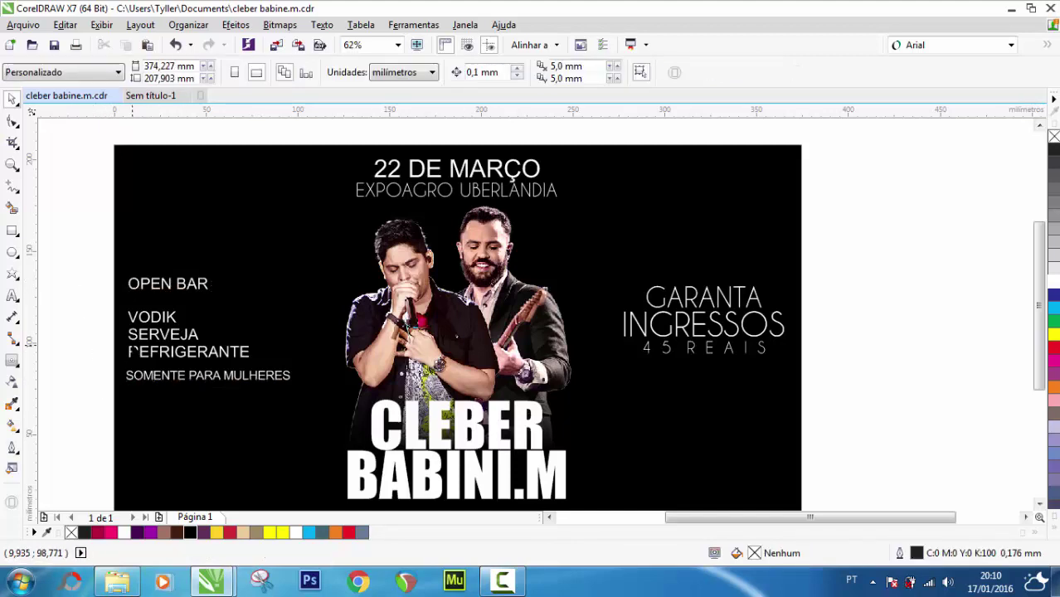
{"action": "left_click_drag", "start_coordinate": [45, 241], "coordinate": [80, 299]}
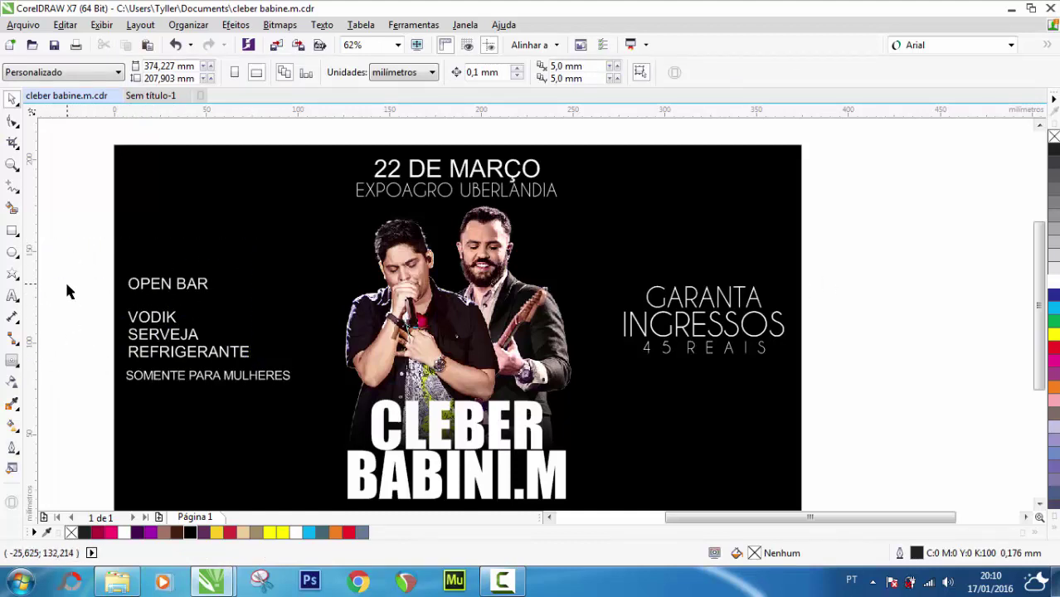
{"action": "left_click_drag", "start_coordinate": [67, 249], "coordinate": [268, 256]}
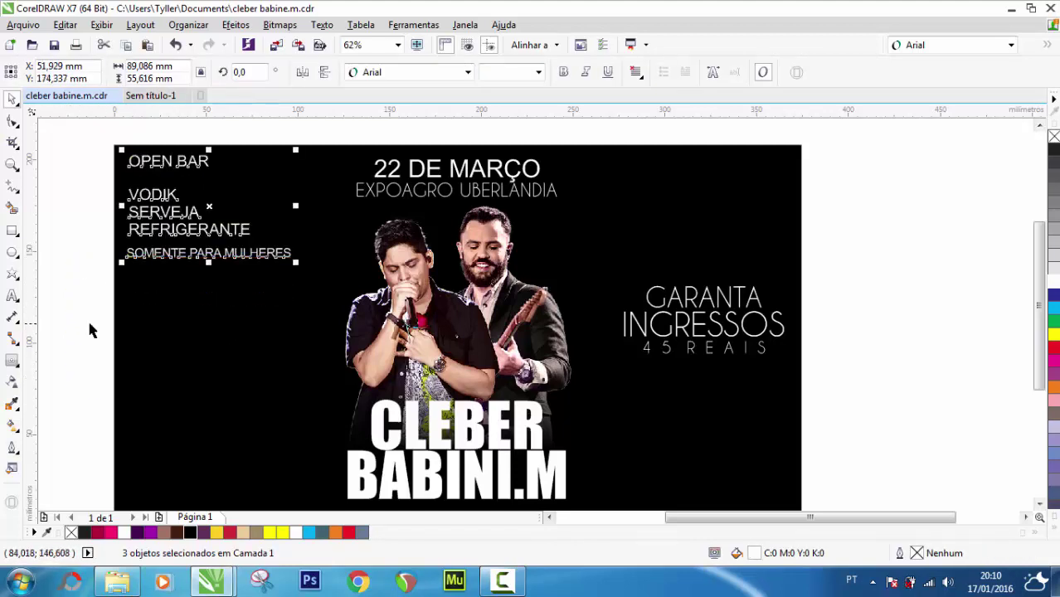
{"action": "left_click", "coordinate": [57, 307]}
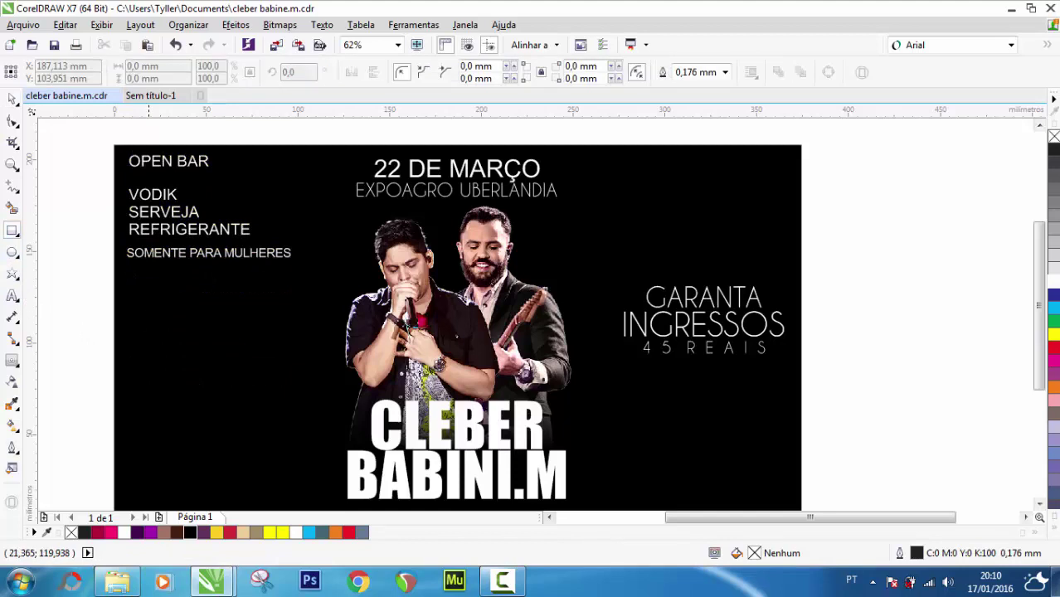
{"action": "mouse_move", "coordinate": [139, 292]}
{"action": "left_mouse_down"}
{"action": "mouse_move", "coordinate": [189, 331]}
{"action": "mouse_move", "coordinate": [303, 379]}
{"action": "mouse_move", "coordinate": [295, 373]}
{"action": "left_mouse_up"}
Nudge the box slightly higher and give it a white outline
{"action": "left_click", "coordinate": [12, 99]}
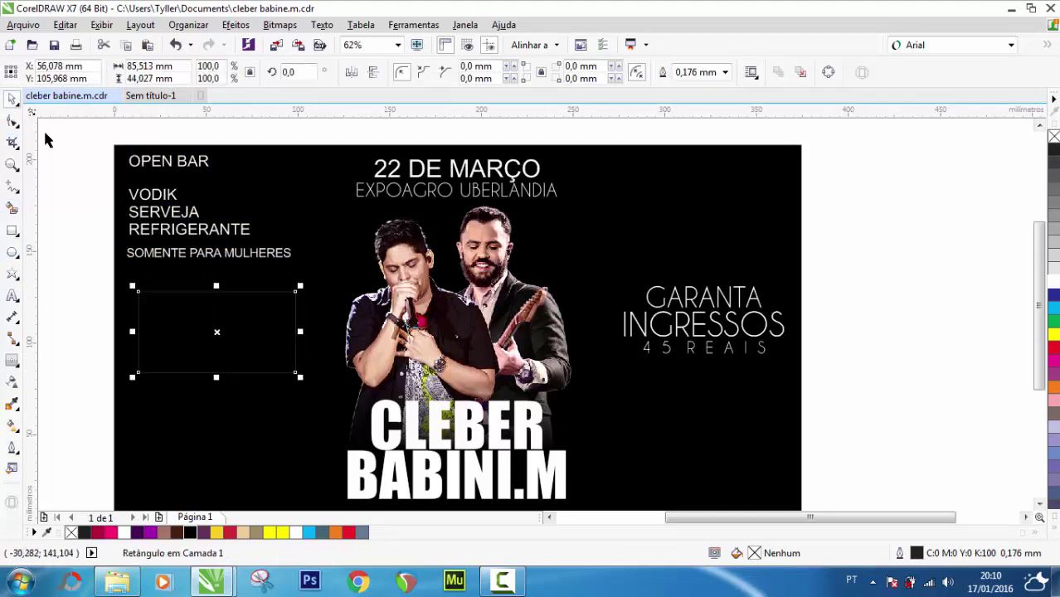
{"action": "mouse_move", "coordinate": [218, 332]}
{"action": "left_mouse_down"}
{"action": "mouse_move", "coordinate": [712, 325]}
{"action": "mouse_move", "coordinate": [214, 324]}
{"action": "left_mouse_up"}
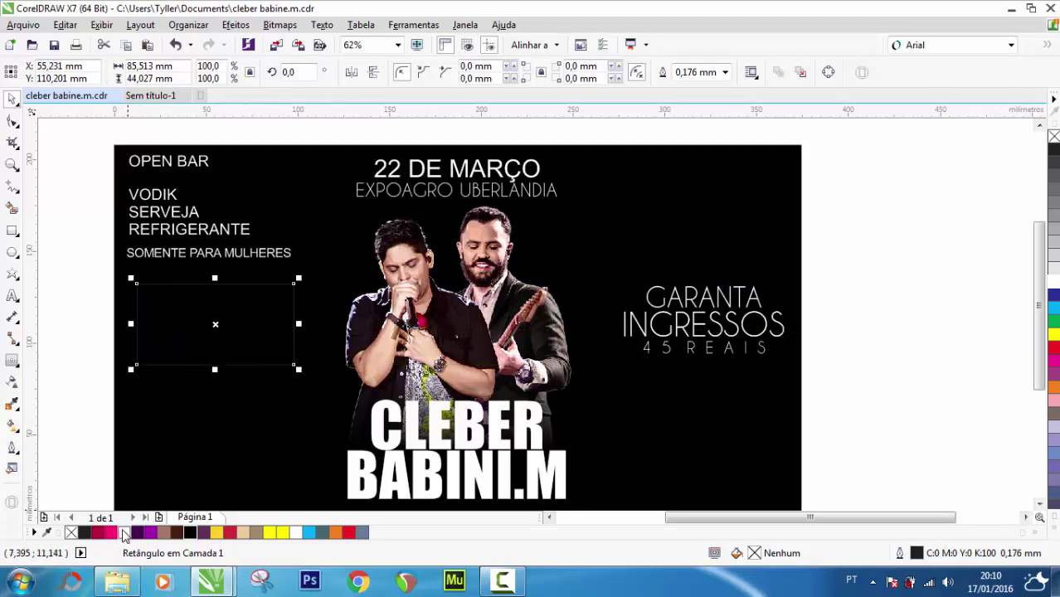
{"action": "right_click", "coordinate": [124, 531]}
{"action": "left_click", "coordinate": [91, 369]}
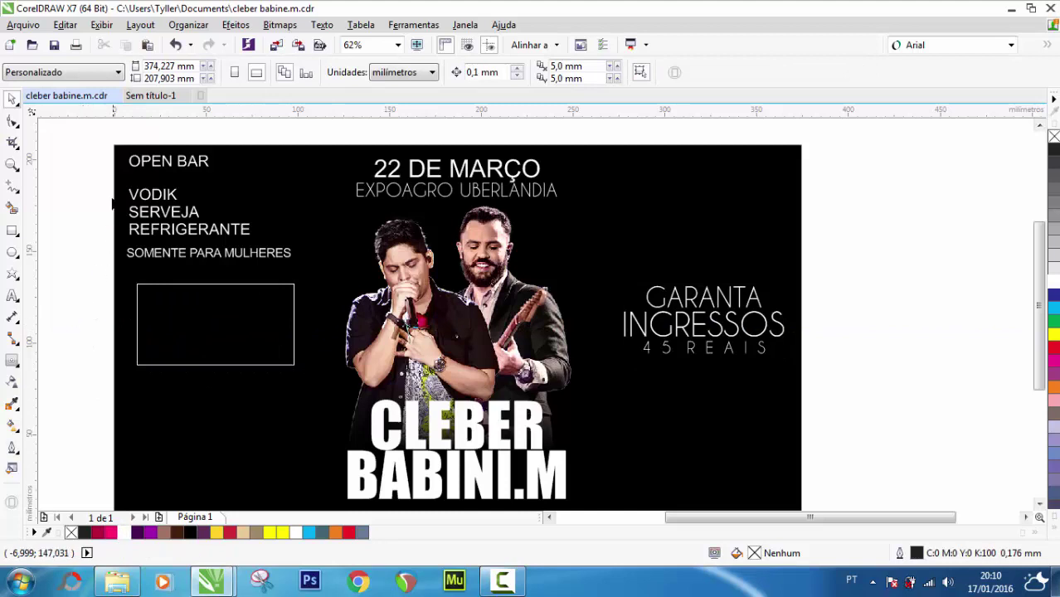
Move the VODIK, SERVEJA, REFRIGERANTE list into the box and centre it there
{"action": "left_click", "coordinate": [156, 212]}
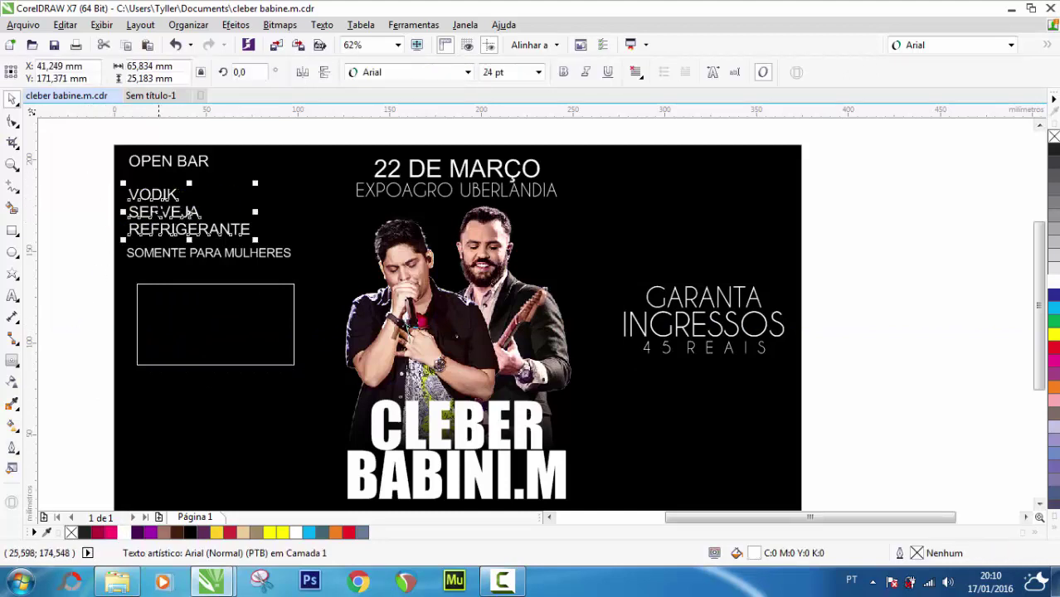
{"action": "left_click_drag", "start_coordinate": [156, 212], "coordinate": [168, 322]}
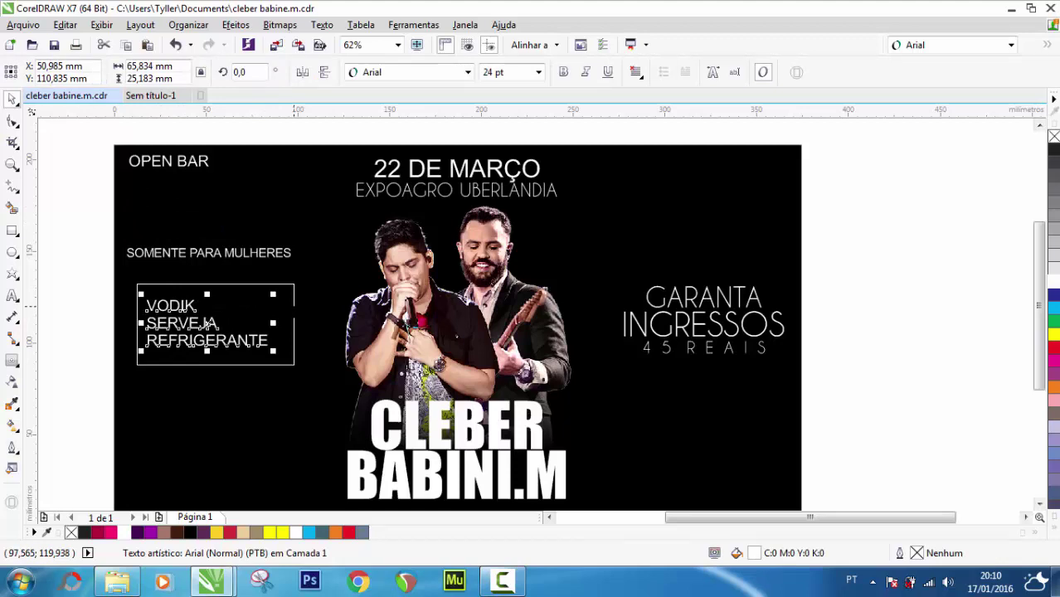
{"action": "left_click", "coordinate": [294, 307], "text": "shift"}
{"action": "key", "text": "e"}
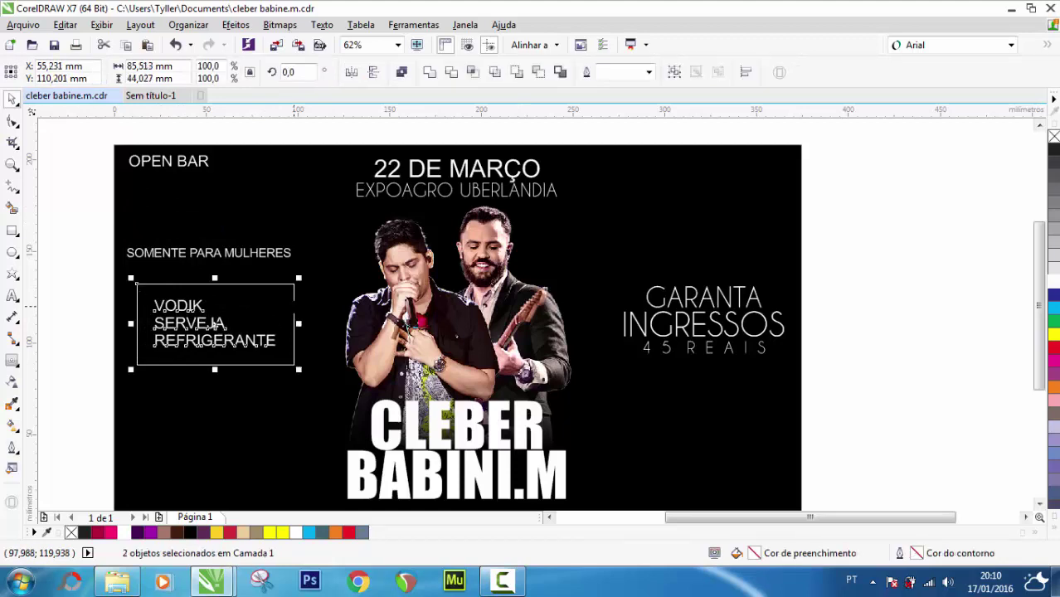
{"action": "left_click", "coordinate": [68, 287]}
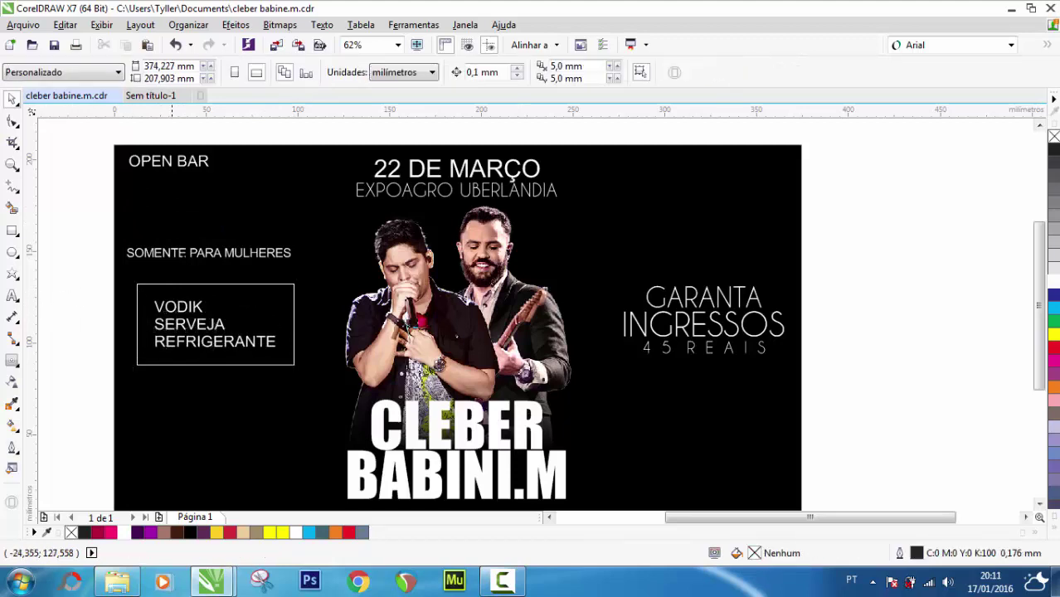
Place SOMENTE PARA MULHERES just below the drinks box
{"action": "left_click_drag", "start_coordinate": [185, 257], "coordinate": [189, 378]}
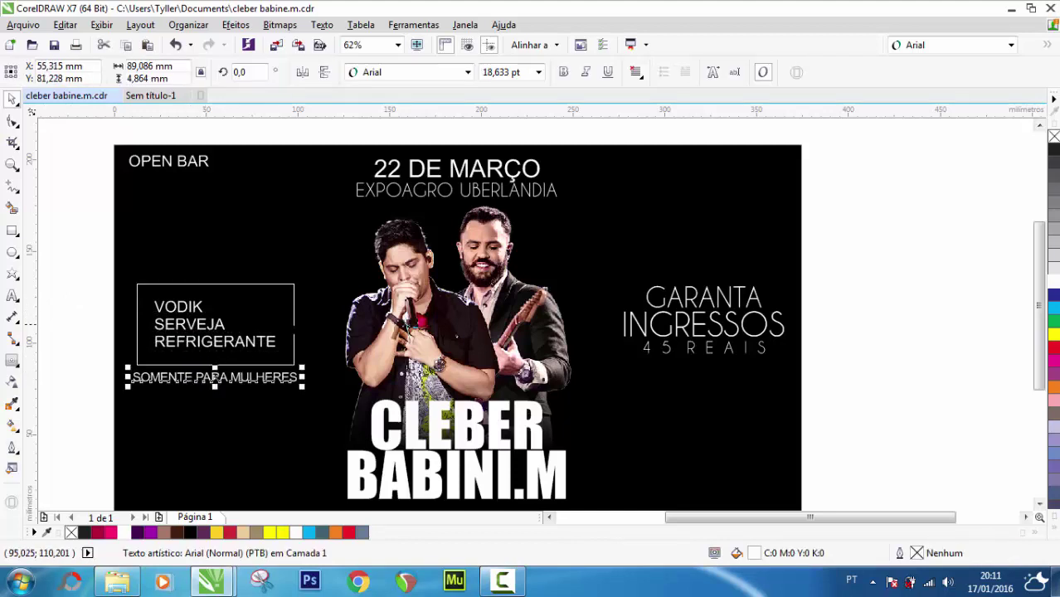
{"action": "left_click", "coordinate": [294, 320], "text": "shift"}
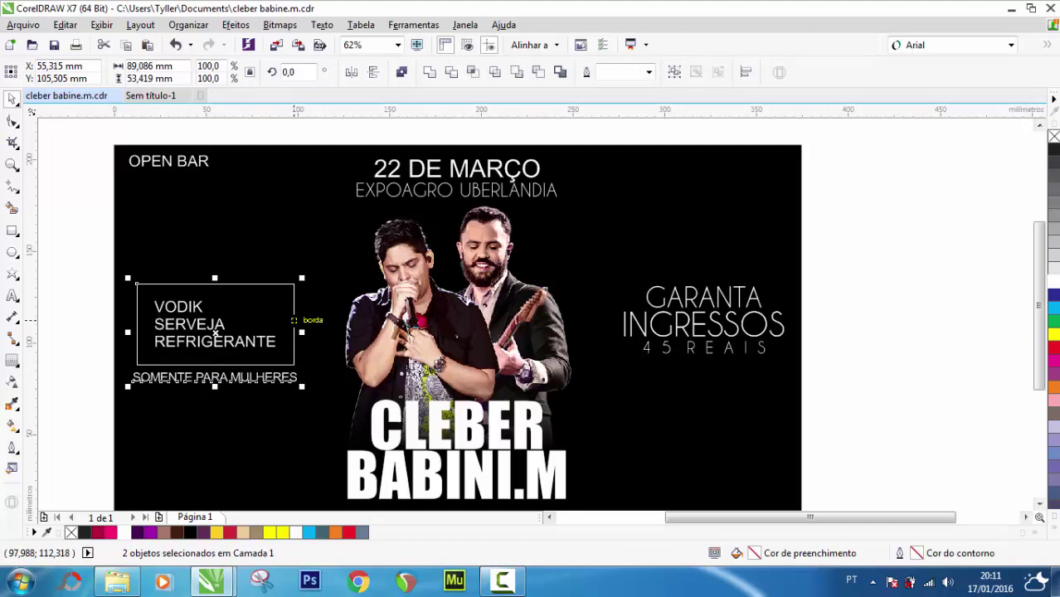
{"action": "key", "text": "e"}
{"action": "key", "text": "ctrl+z"}
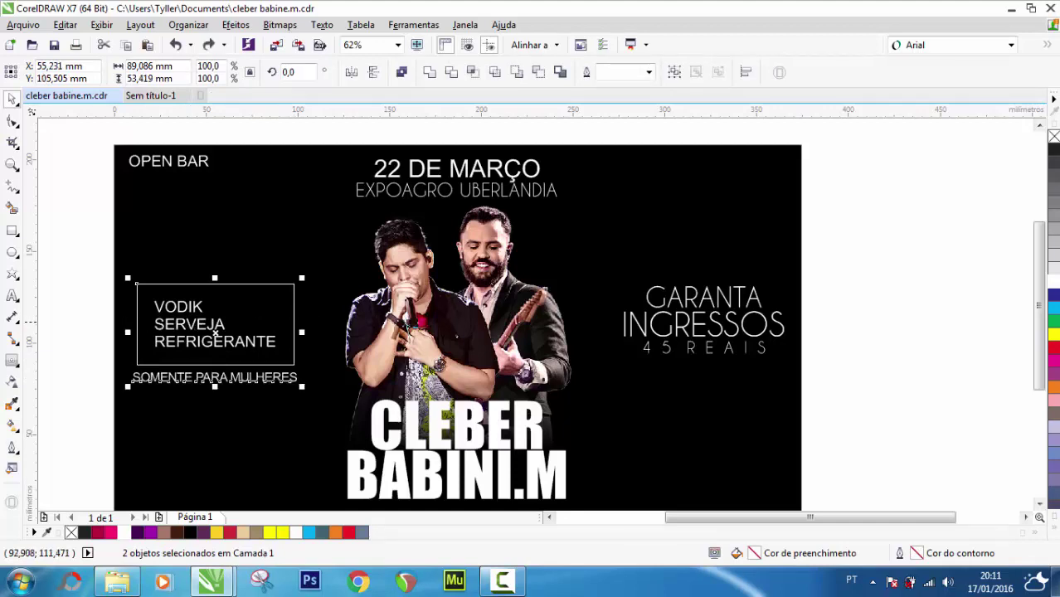
{"action": "left_click", "coordinate": [70, 316]}
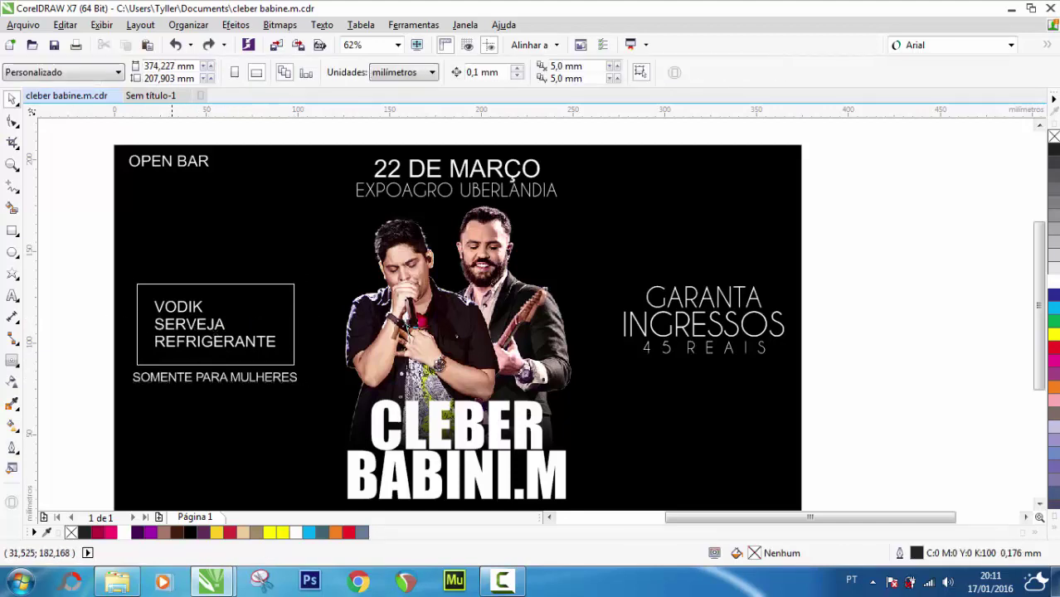
Move OPEN BAR down and centre it above the box
{"action": "left_click_drag", "start_coordinate": [169, 161], "coordinate": [211, 272]}
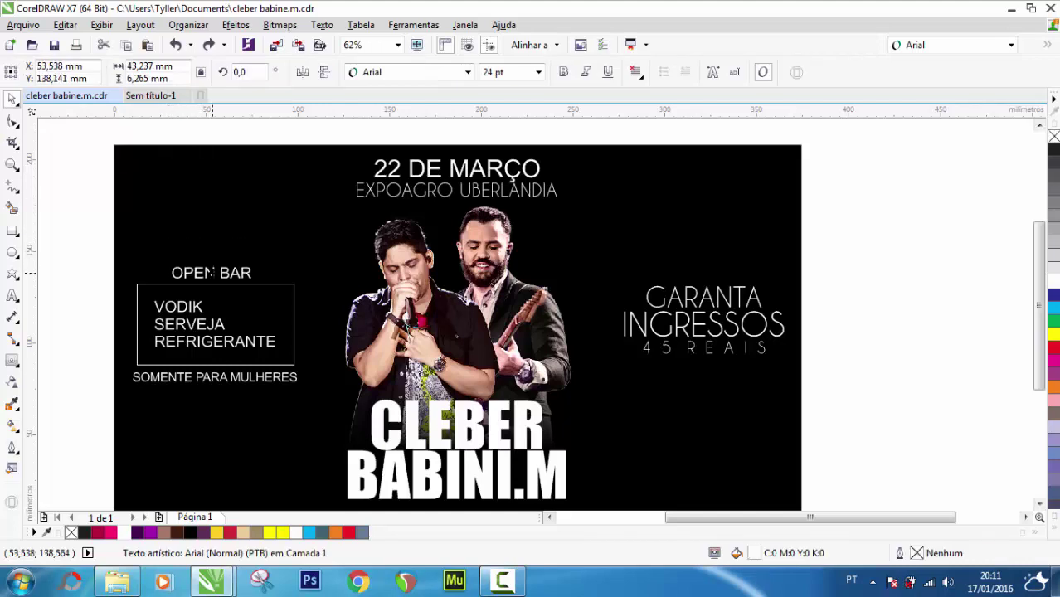
{"action": "left_click", "coordinate": [215, 316], "text": "shift"}
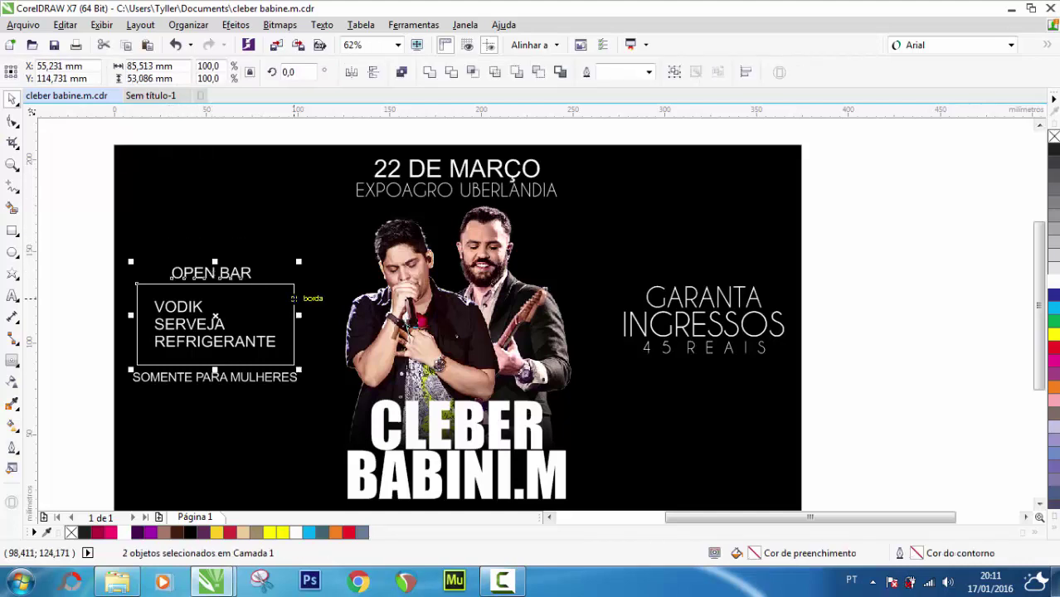
{"action": "key", "text": "c"}
{"action": "left_click", "coordinate": [80, 282]}
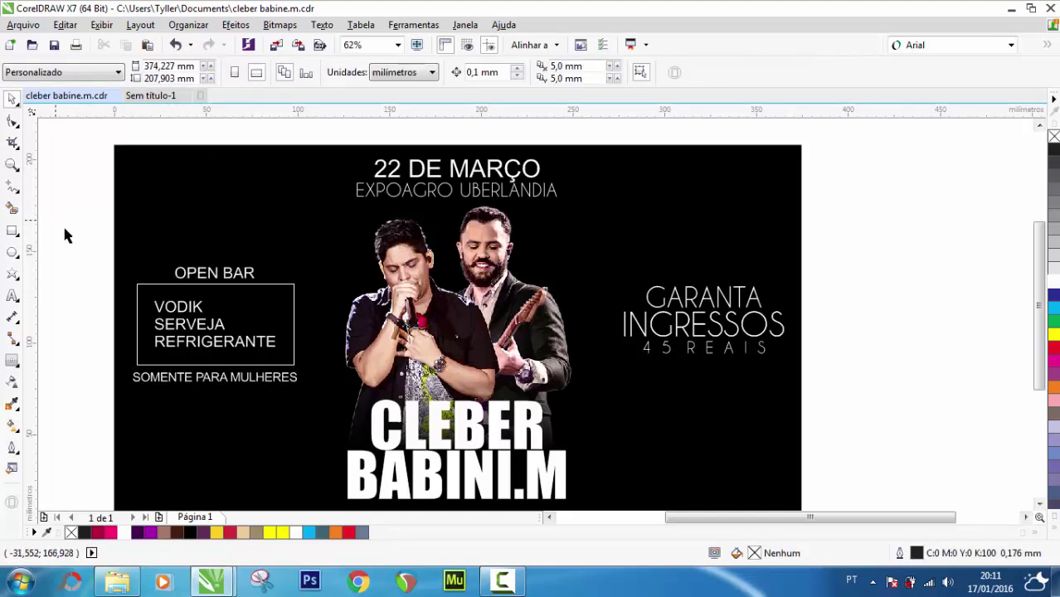
Group the box with its three labels and preview the whole flyer full-screen
{"action": "left_click_drag", "start_coordinate": [58, 224], "coordinate": [308, 407]}
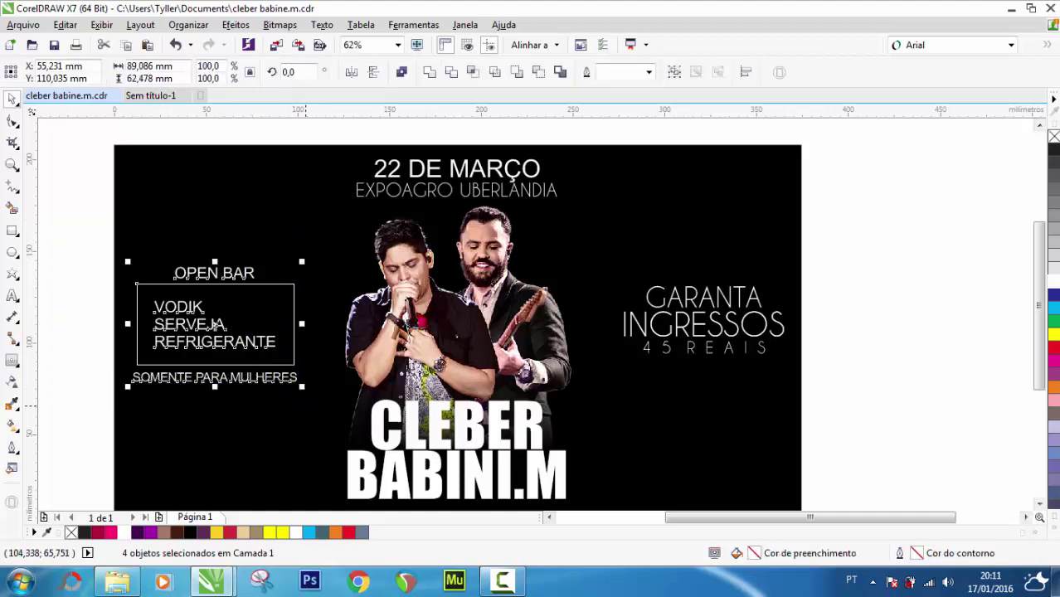
{"action": "key", "text": "ctrl+g"}
{"action": "left_click", "coordinate": [84, 285]}
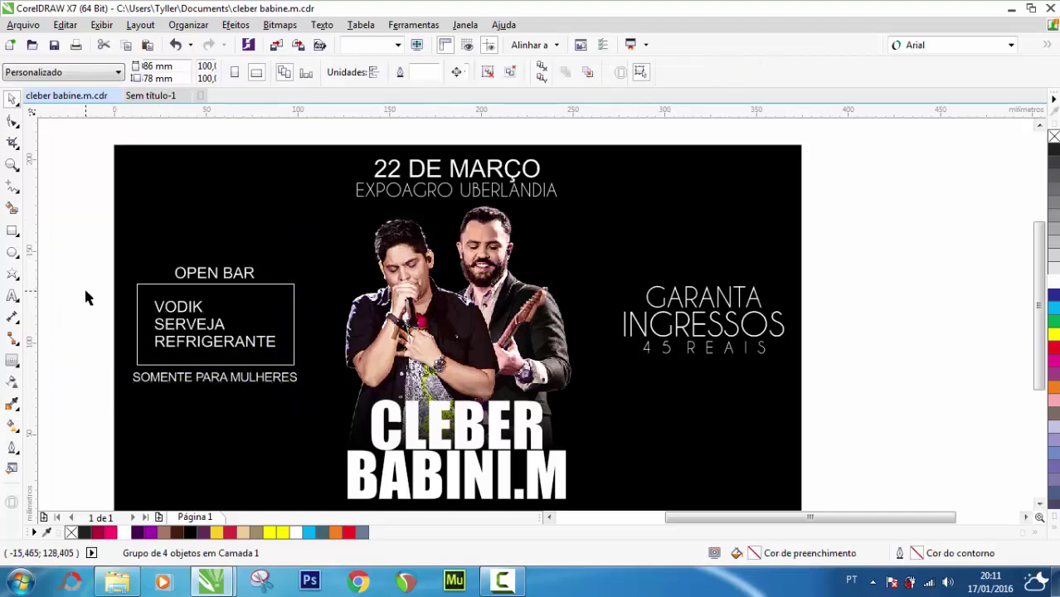
{"action": "double_click", "coordinate": [13, 165]}
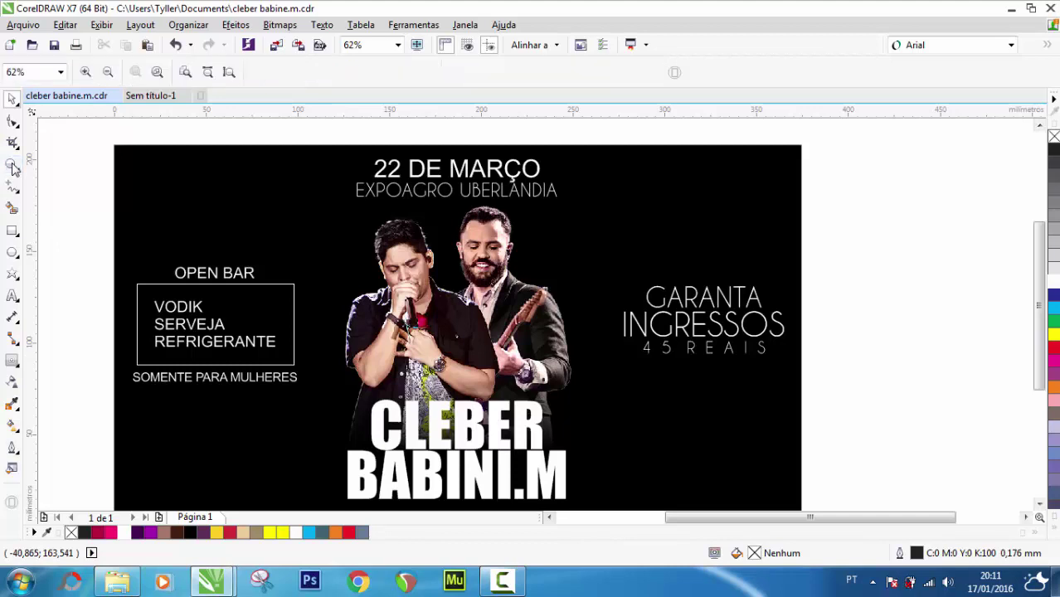
{"action": "left_click", "coordinate": [417, 47]}
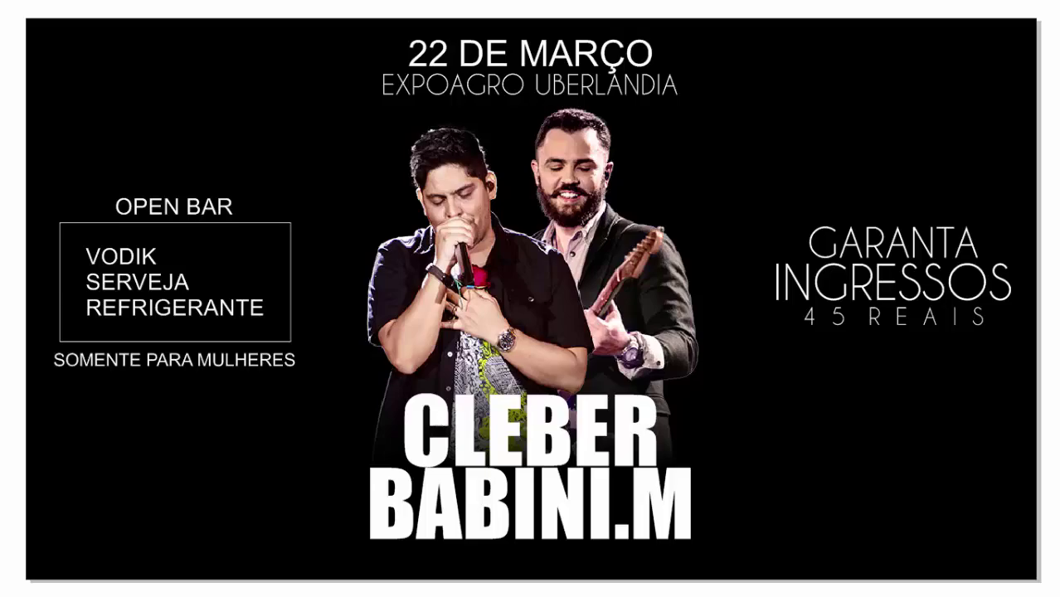
Group the OPEN BAR drinks list with its frame
{"action": "key", "text": "Escape"}
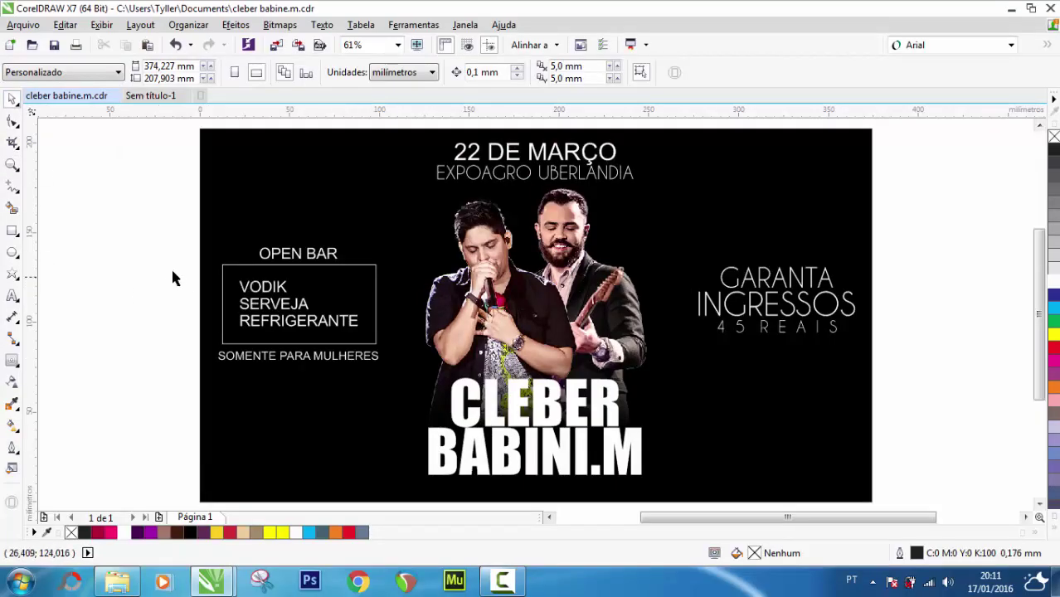
{"action": "left_click_drag", "start_coordinate": [142, 251], "coordinate": [427, 349]}
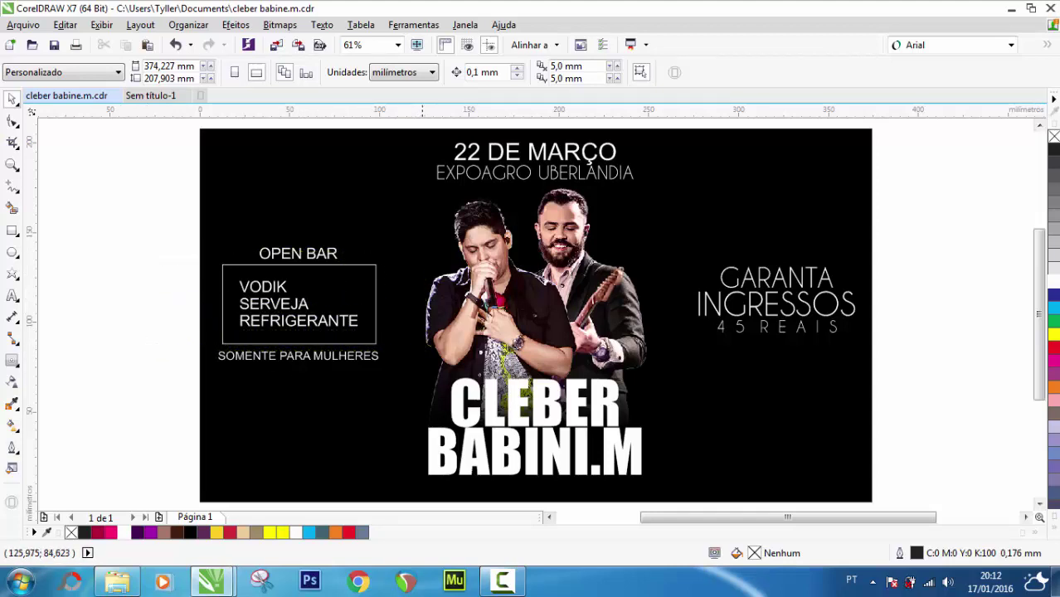
{"action": "left_click", "coordinate": [346, 274]}
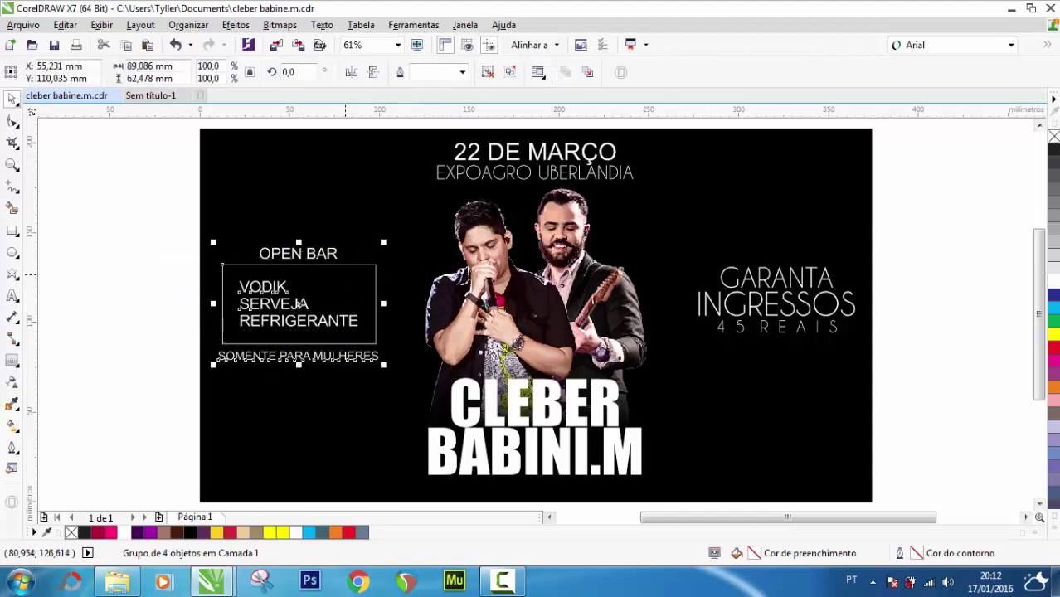
{"action": "left_click_drag", "start_coordinate": [160, 257], "coordinate": [415, 311]}
{"action": "key", "text": "ctrl+g"}
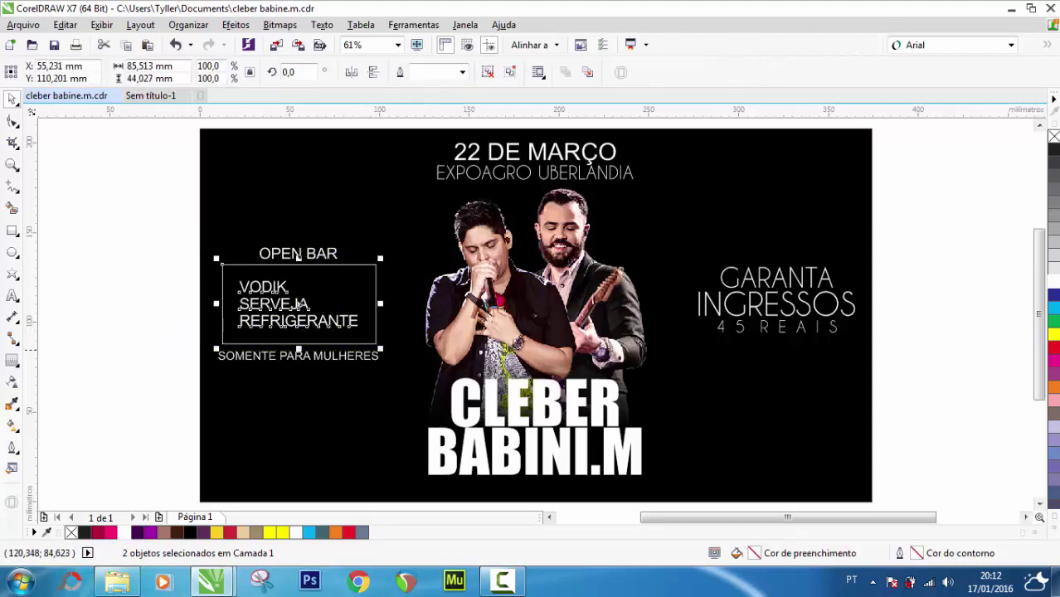
Select the grouped drinks box together with the GARANTA INGRESSOS block
{"action": "left_click_drag", "start_coordinate": [131, 205], "coordinate": [182, 239]}
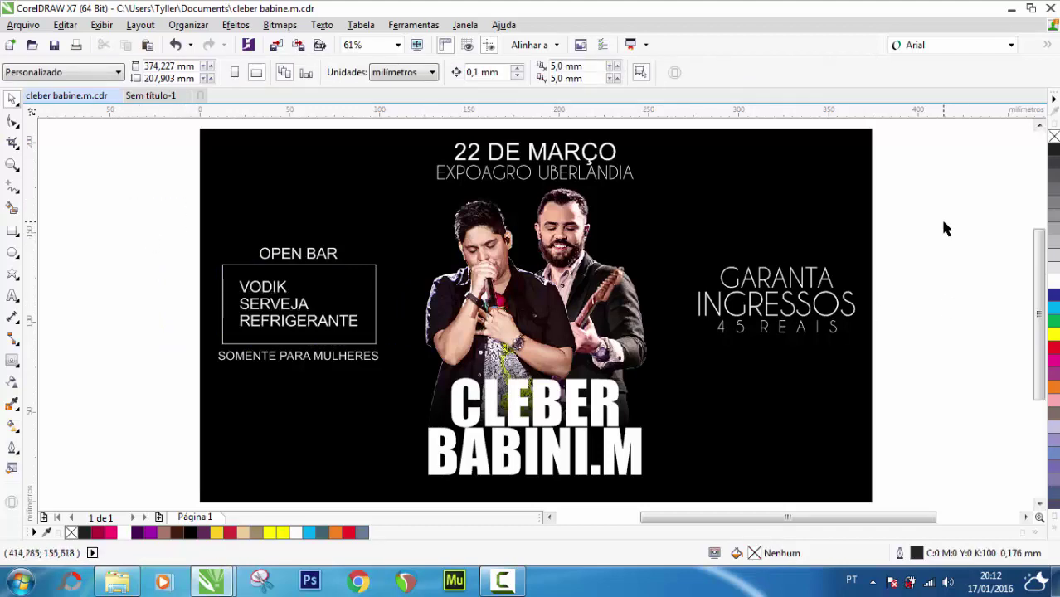
{"action": "left_click_drag", "start_coordinate": [944, 224], "coordinate": [678, 369]}
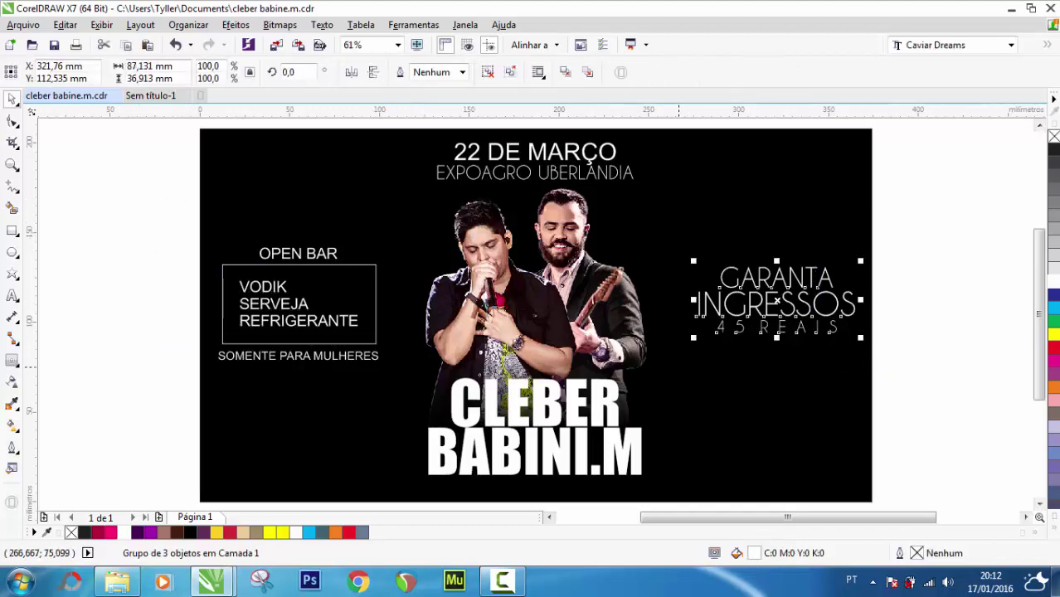
{"action": "left_click", "coordinate": [249, 304]}
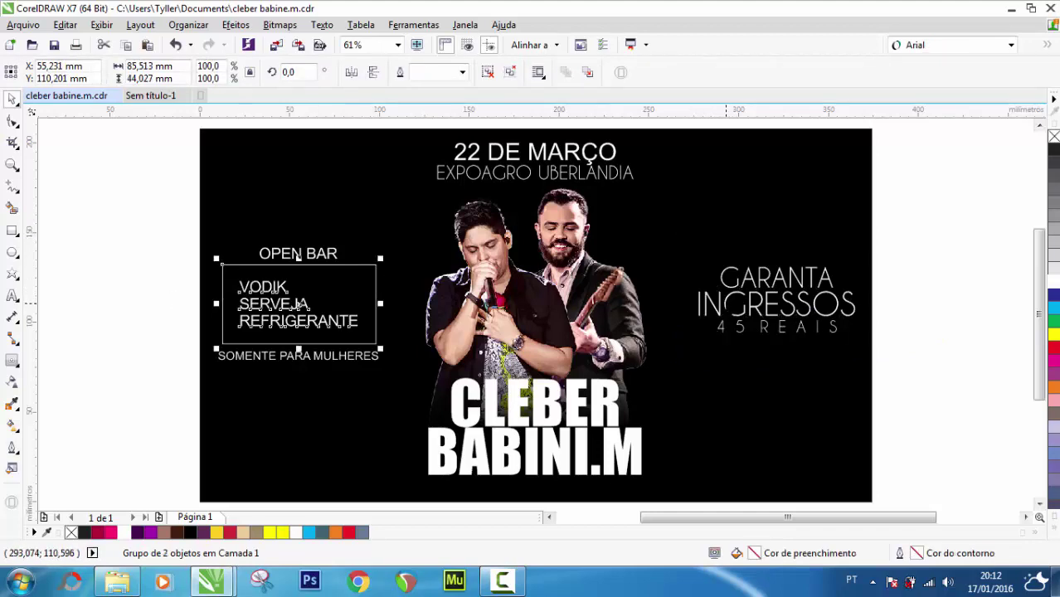
{"action": "left_click", "coordinate": [726, 304], "text": "shift"}
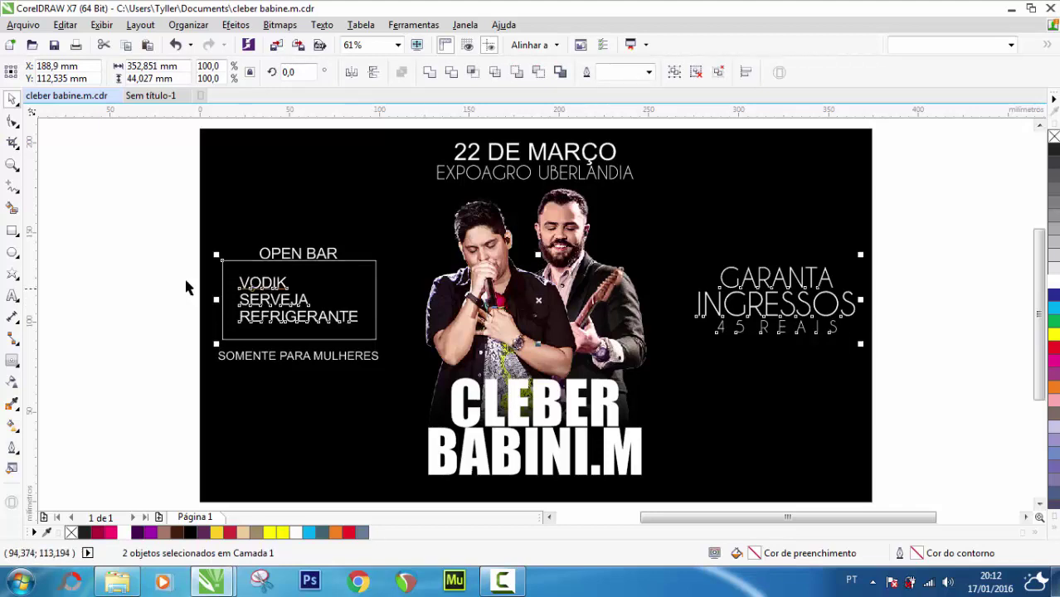
Move the OPEN BAR heading and the SOMENTE PARA MULHERES line up toward the drinks box
{"action": "left_click", "coordinate": [153, 241]}
{"action": "left_click", "coordinate": [297, 253]}
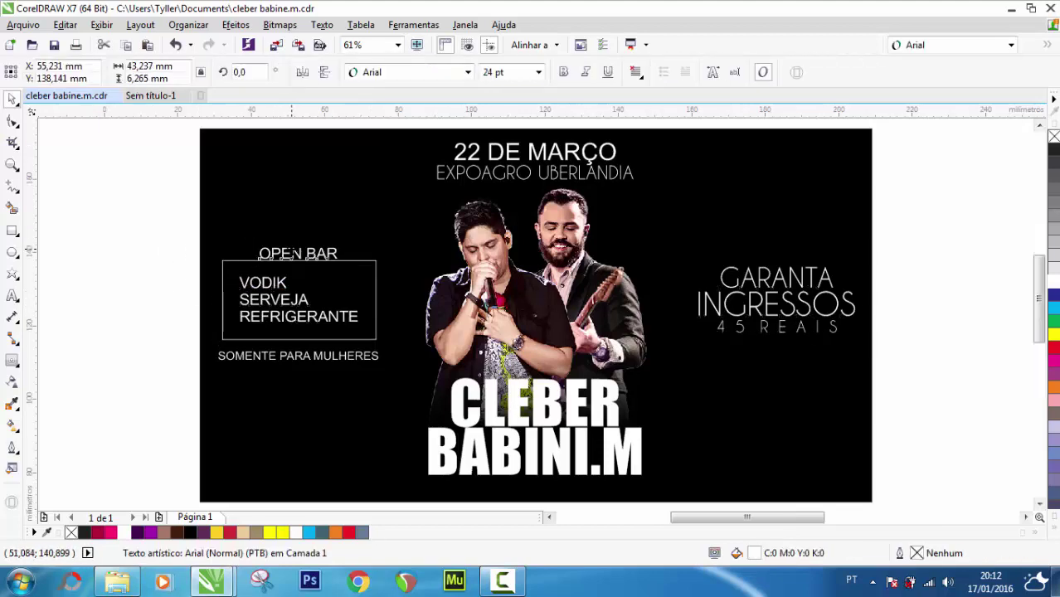
{"action": "scroll", "coordinate": [297, 253], "scroll_direction": "up", "scroll_amount": 2}
{"action": "left_click_drag", "start_coordinate": [294, 253], "coordinate": [294, 247]}
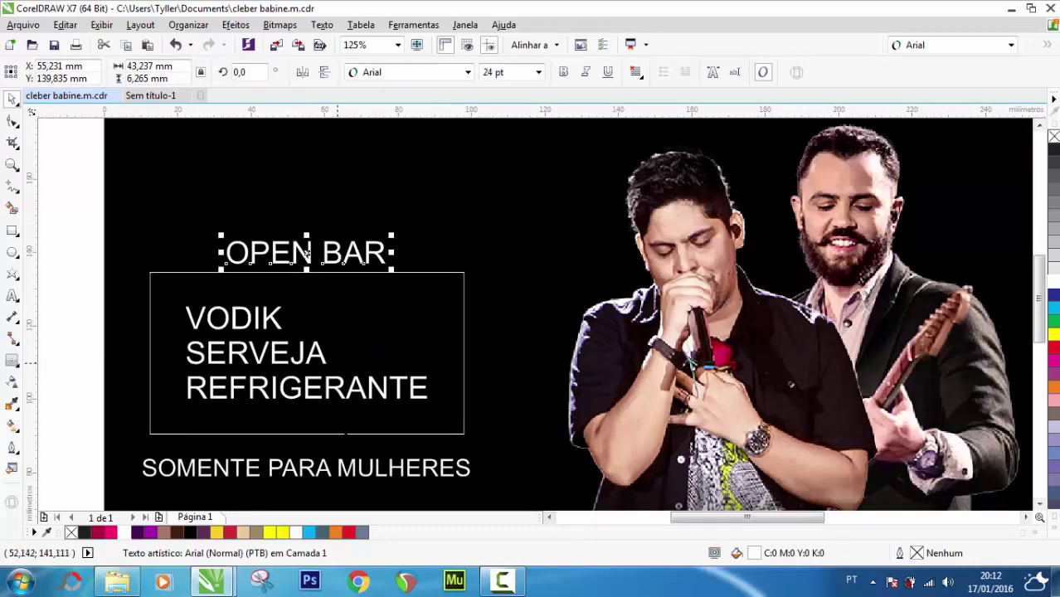
{"action": "left_click_drag", "start_coordinate": [326, 468], "coordinate": [325, 451]}
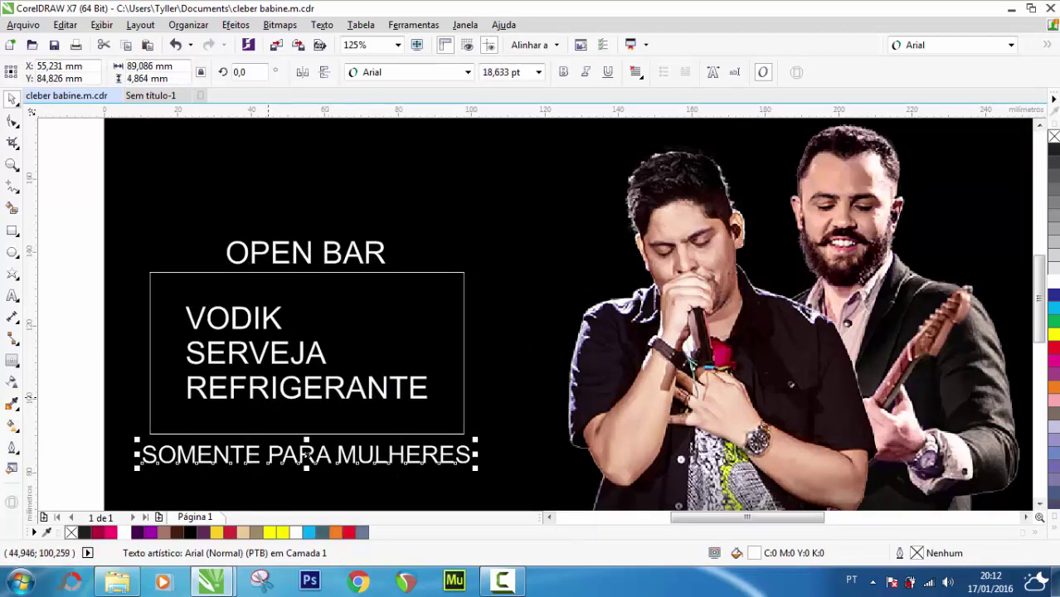
{"action": "scroll", "coordinate": [274, 390], "scroll_direction": "down", "scroll_amount": 2}
Fit the whole page in view and check the flyer in full-screen preview
{"action": "double_click", "coordinate": [12, 164]}
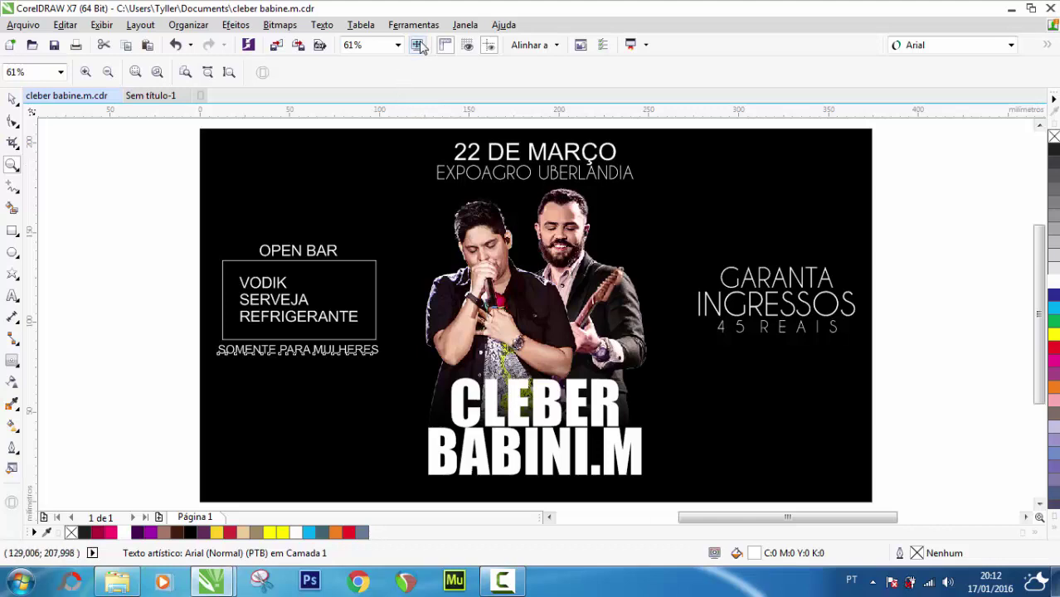
{"action": "key", "text": "F9"}
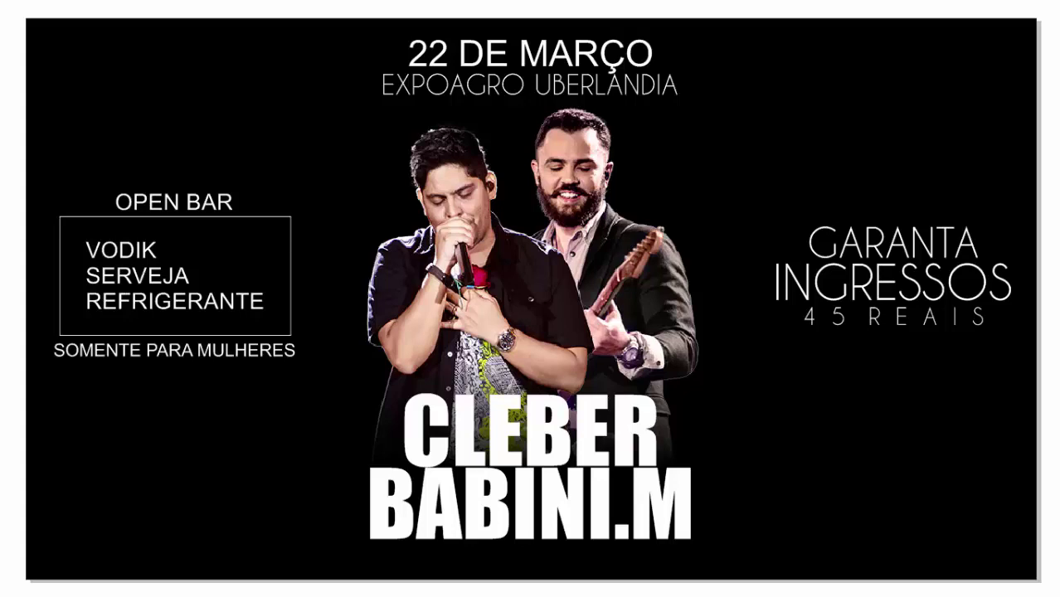
{"action": "key", "text": "Escape"}
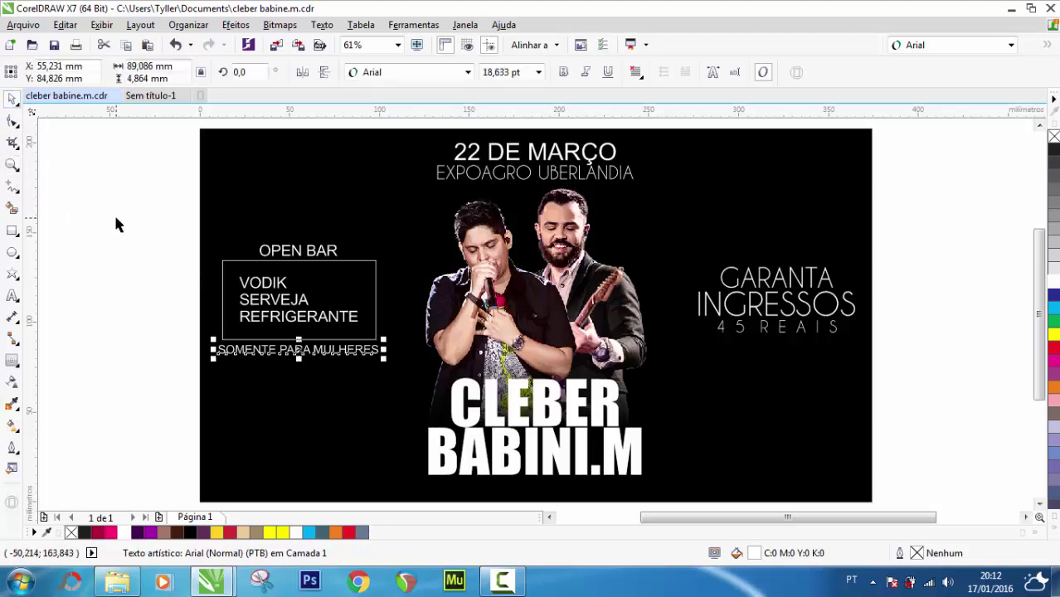
{"action": "left_click", "coordinate": [115, 222]}
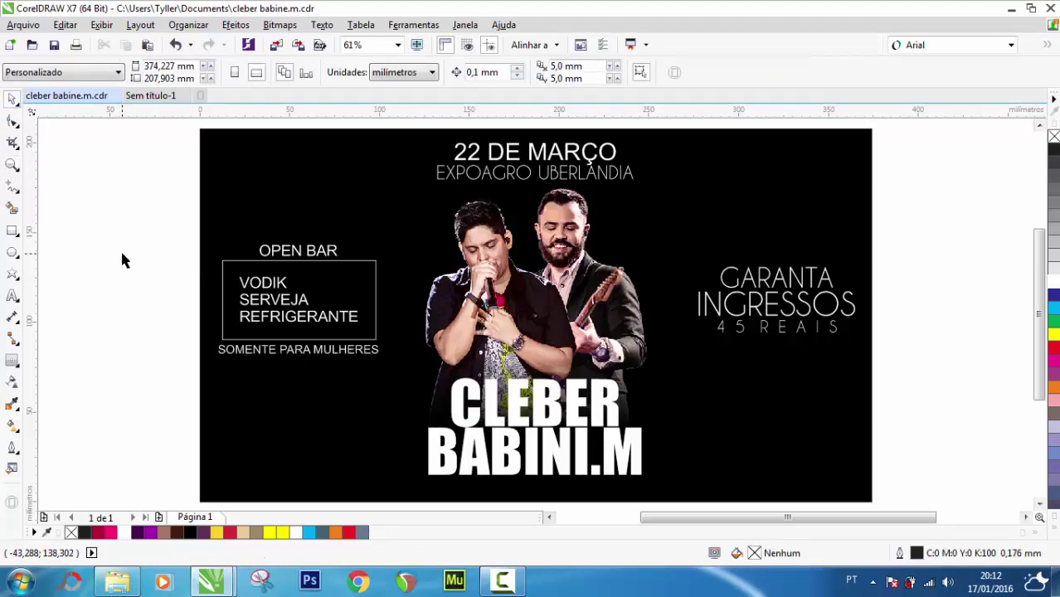
Paste the concert-crowd photo from Sem título-1 into the flyer beside the poster
{"action": "left_click", "coordinate": [151, 97]}
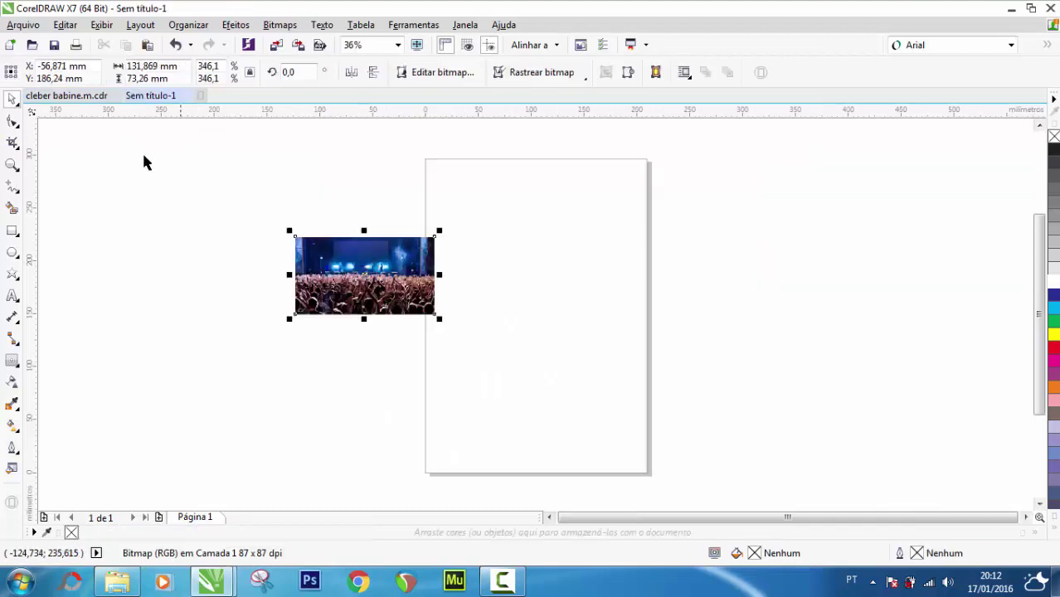
{"action": "left_click", "coordinate": [68, 96]}
{"action": "scroll", "coordinate": [249, 259], "scroll_direction": "down", "scroll_amount": 1}
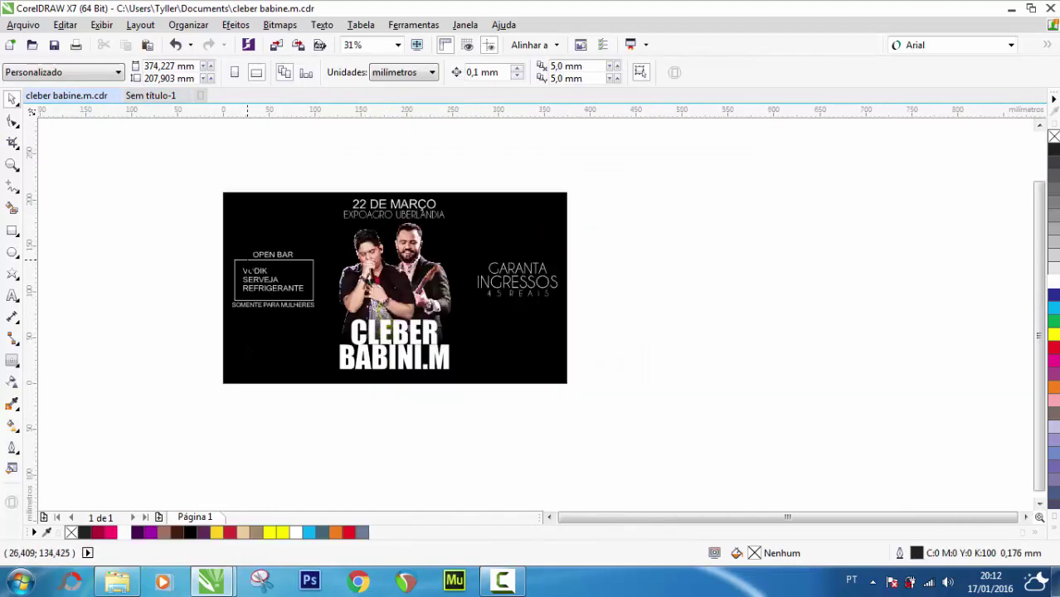
{"action": "key", "text": "ctrl+v"}
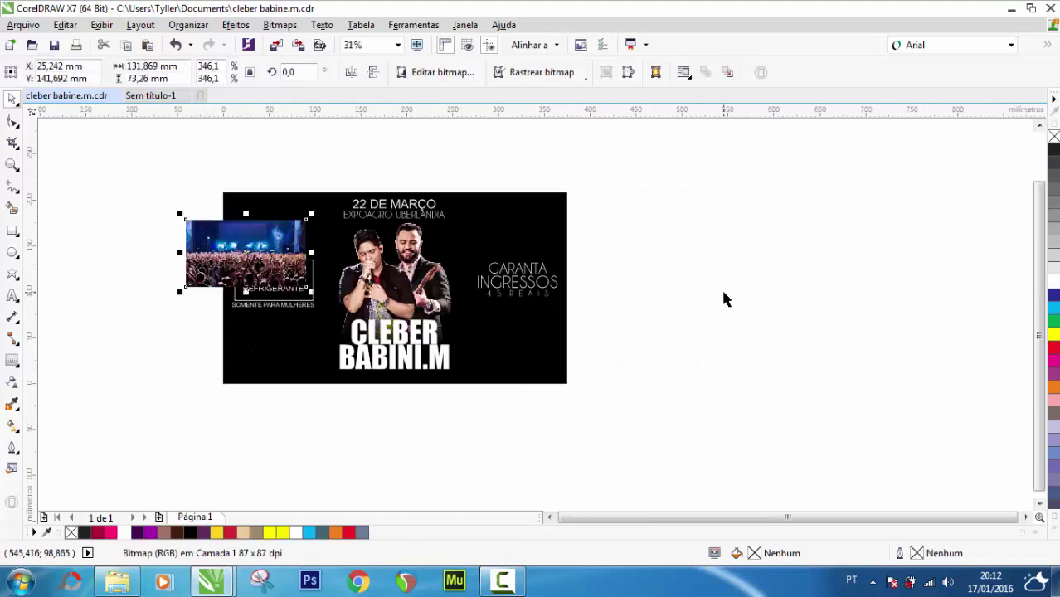
{"action": "left_click_drag", "start_coordinate": [235, 260], "coordinate": [642, 258]}
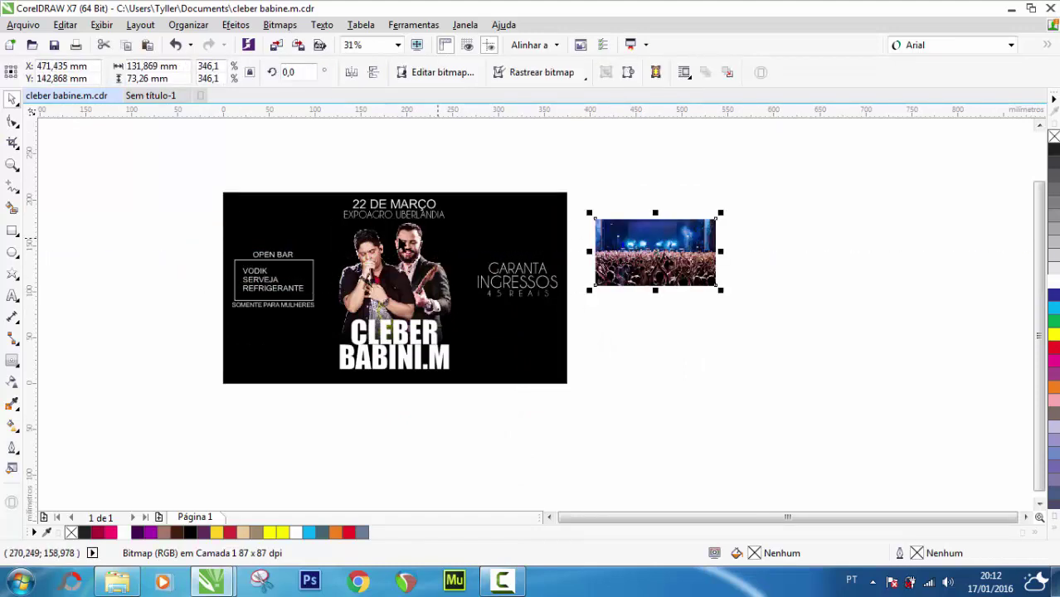
Remove the poster background's fill and move the crowd photo onto the poster's top-left corner
{"action": "left_click", "coordinate": [256, 202]}
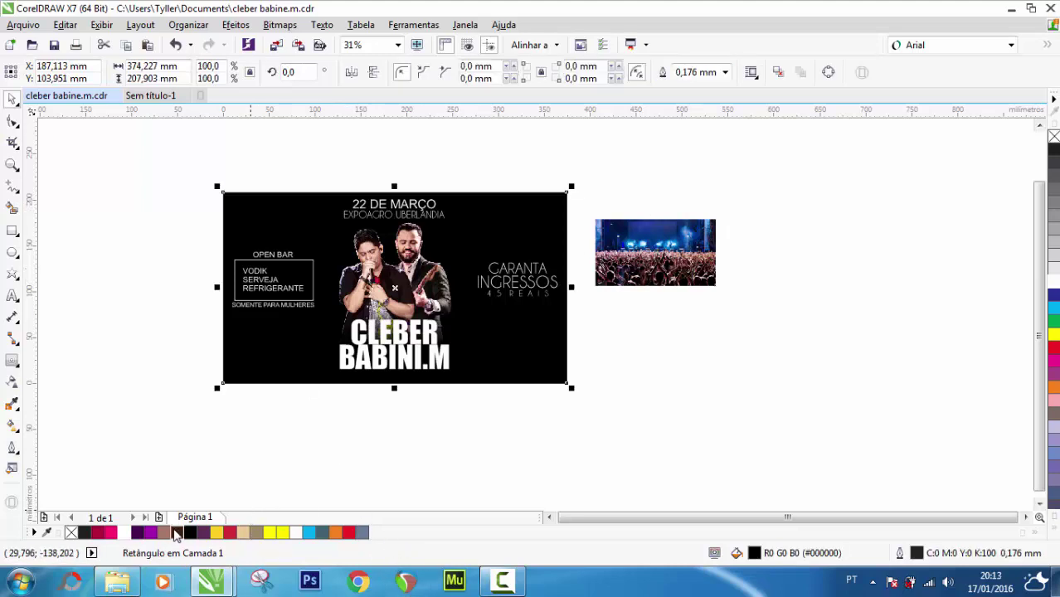
{"action": "left_click", "coordinate": [166, 532]}
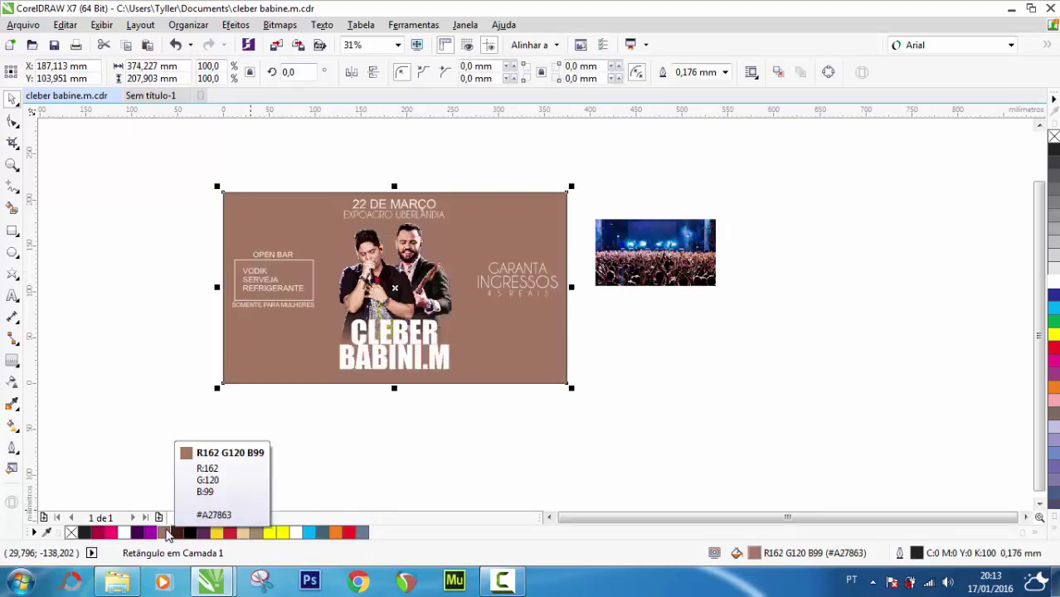
{"action": "left_click", "coordinate": [71, 532]}
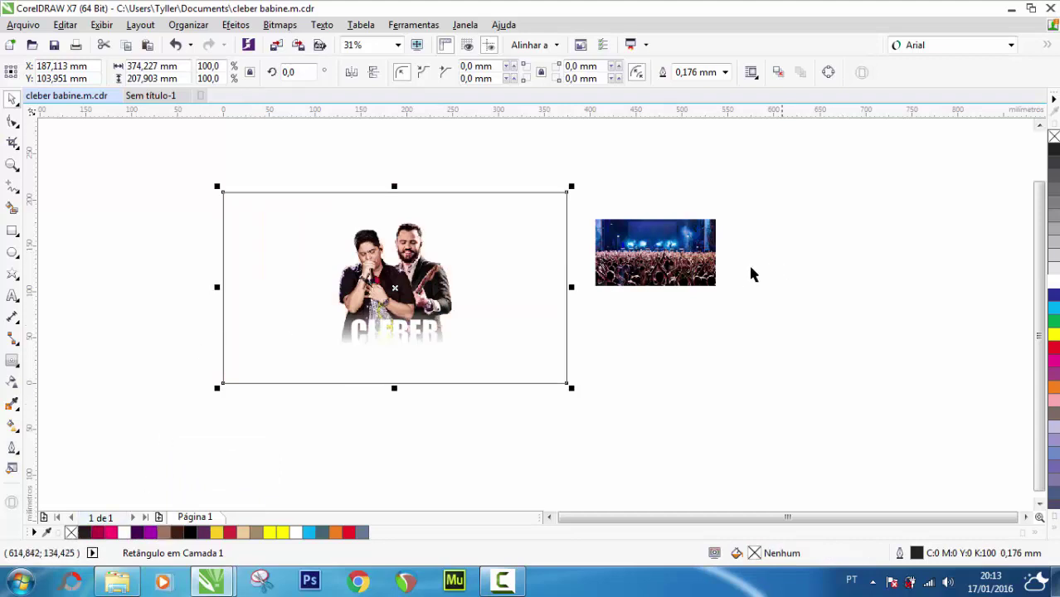
{"action": "left_click_drag", "start_coordinate": [662, 247], "coordinate": [297, 228]}
Enlarge the crowd photo to cover the poster, stretching its bottom and top edges
{"action": "scroll", "coordinate": [234, 200], "scroll_direction": "up", "scroll_amount": 2}
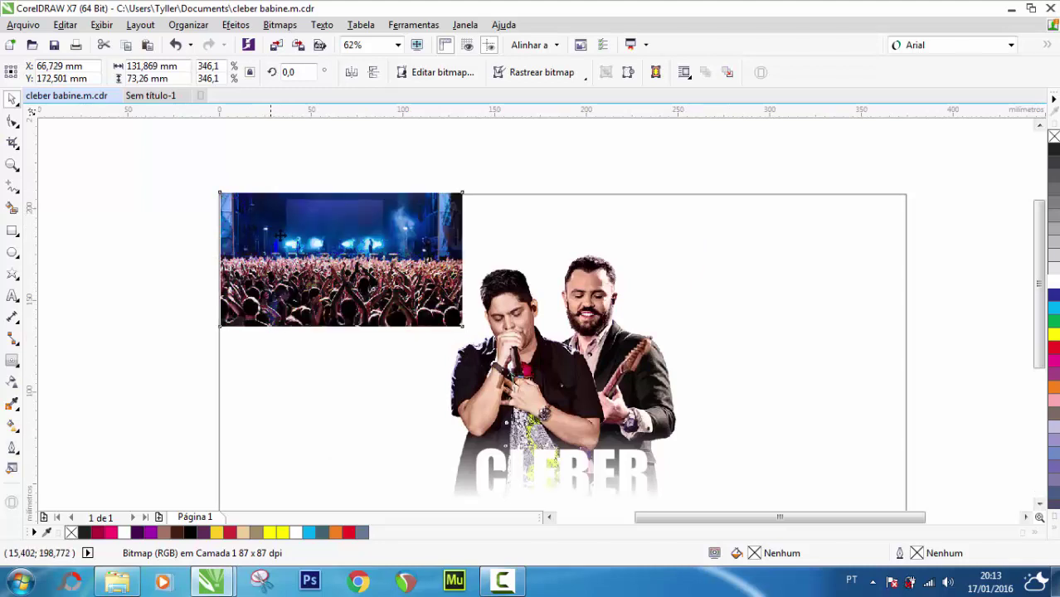
{"action": "scroll", "coordinate": [305, 262], "scroll_direction": "down", "scroll_amount": 2}
{"action": "left_click_drag", "start_coordinate": [389, 299], "coordinate": [611, 439]}
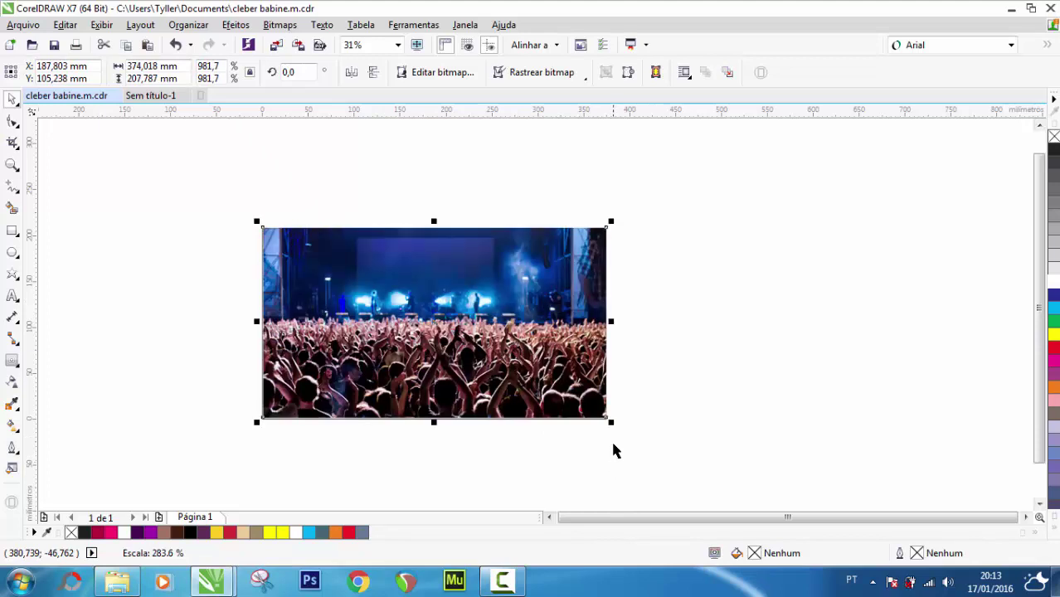
{"action": "scroll", "coordinate": [610, 426], "scroll_direction": "up", "scroll_amount": 2}
{"action": "scroll", "coordinate": [611, 425], "scroll_direction": "up", "scroll_amount": 6}
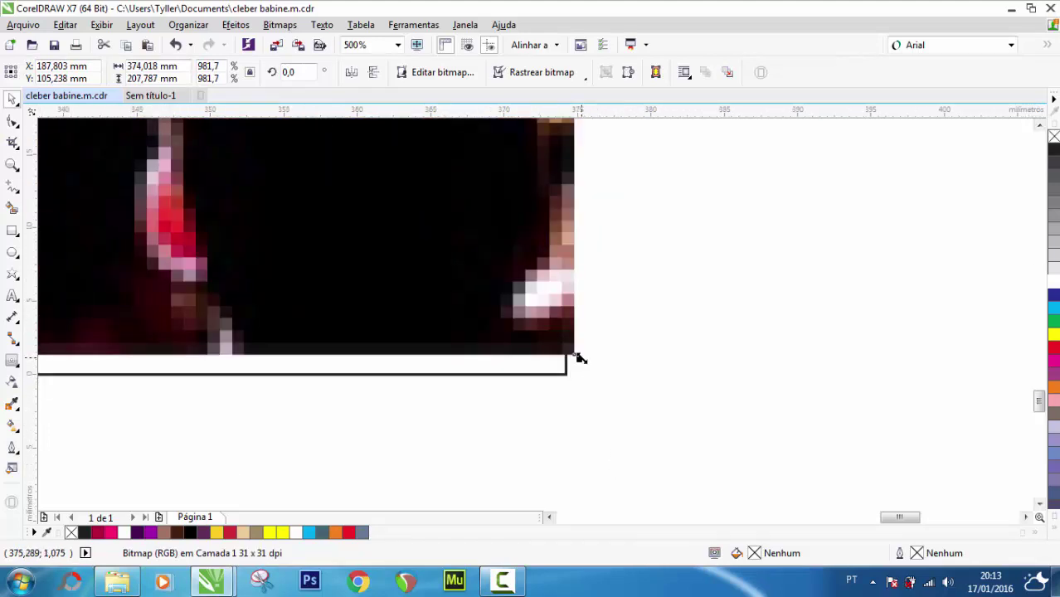
{"action": "scroll", "coordinate": [577, 359], "scroll_direction": "down", "scroll_amount": 5}
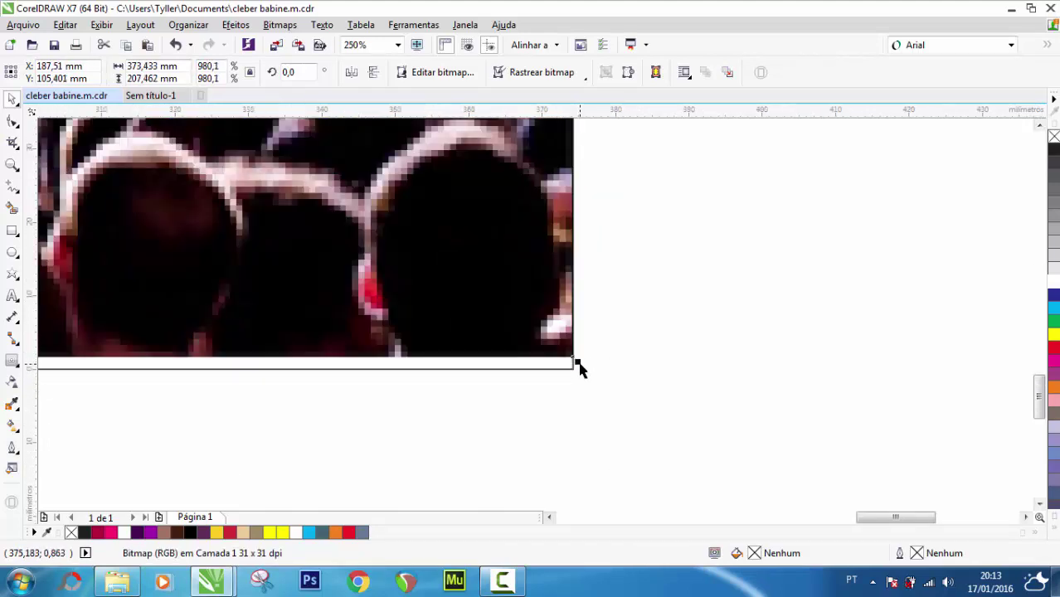
{"action": "scroll", "coordinate": [581, 369], "scroll_direction": "down", "scroll_amount": 2}
{"action": "scroll", "coordinate": [234, 371], "scroll_direction": "up", "scroll_amount": 3}
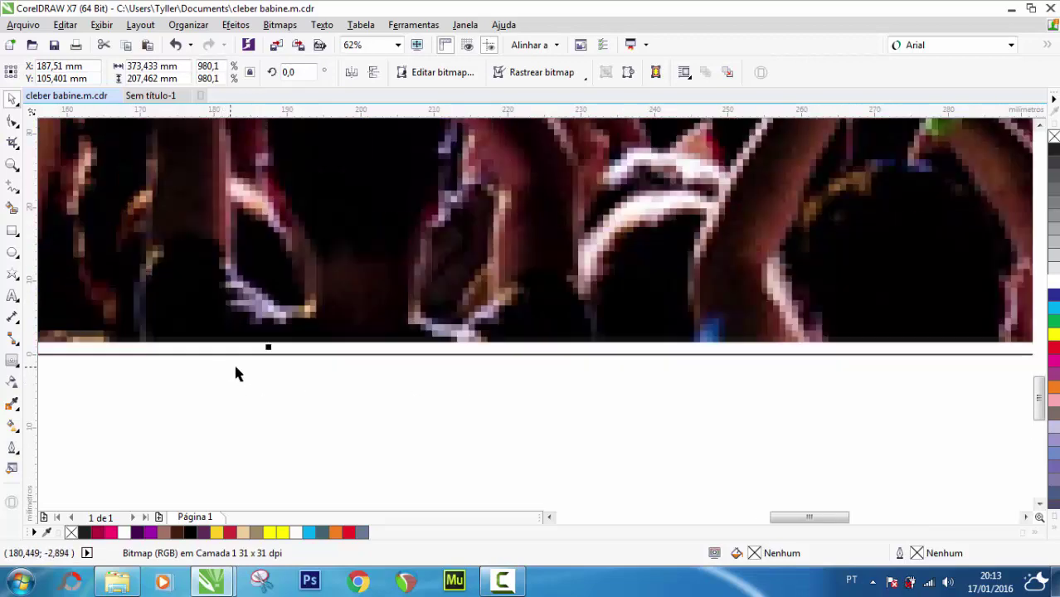
{"action": "left_click_drag", "start_coordinate": [270, 349], "coordinate": [267, 360]}
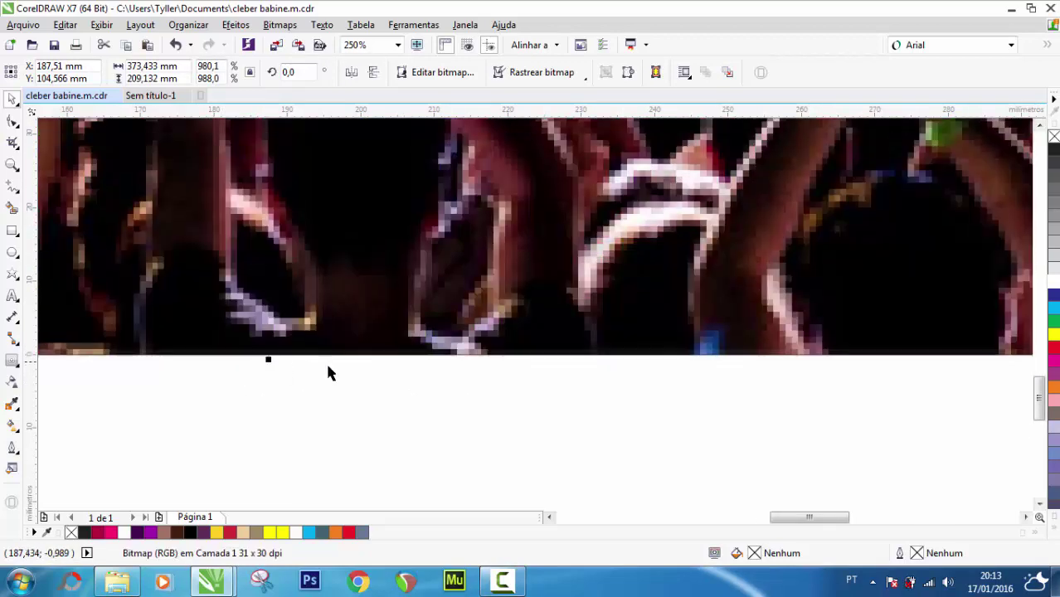
{"action": "scroll", "coordinate": [412, 390], "scroll_direction": "down", "scroll_amount": 6}
{"action": "scroll", "coordinate": [412, 386], "scroll_direction": "down", "scroll_amount": 5}
{"action": "scroll", "coordinate": [408, 348], "scroll_direction": "up", "scroll_amount": 3}
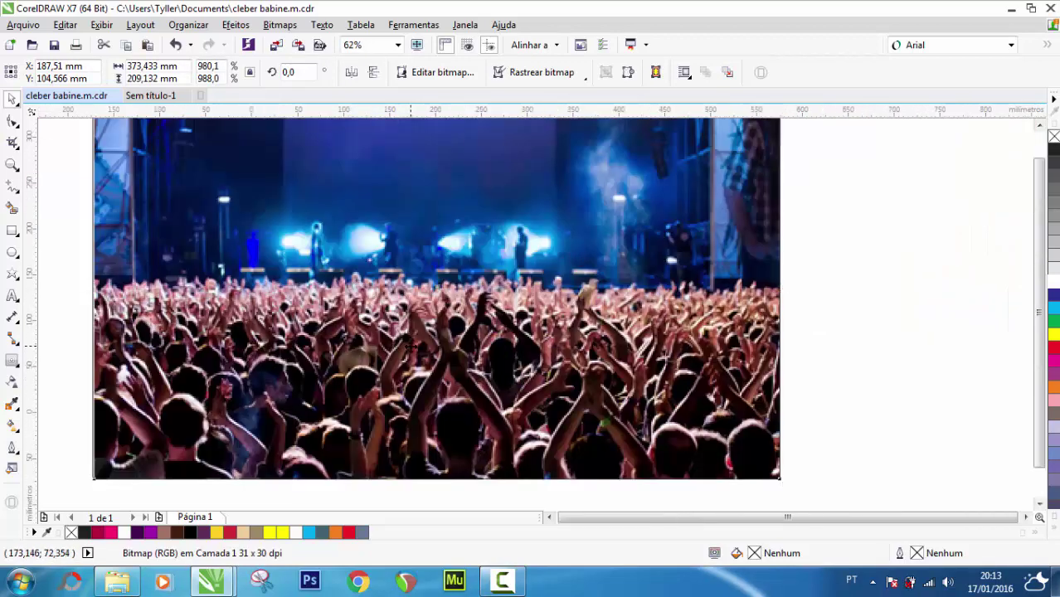
{"action": "scroll", "coordinate": [408, 347], "scroll_direction": "down", "scroll_amount": 2}
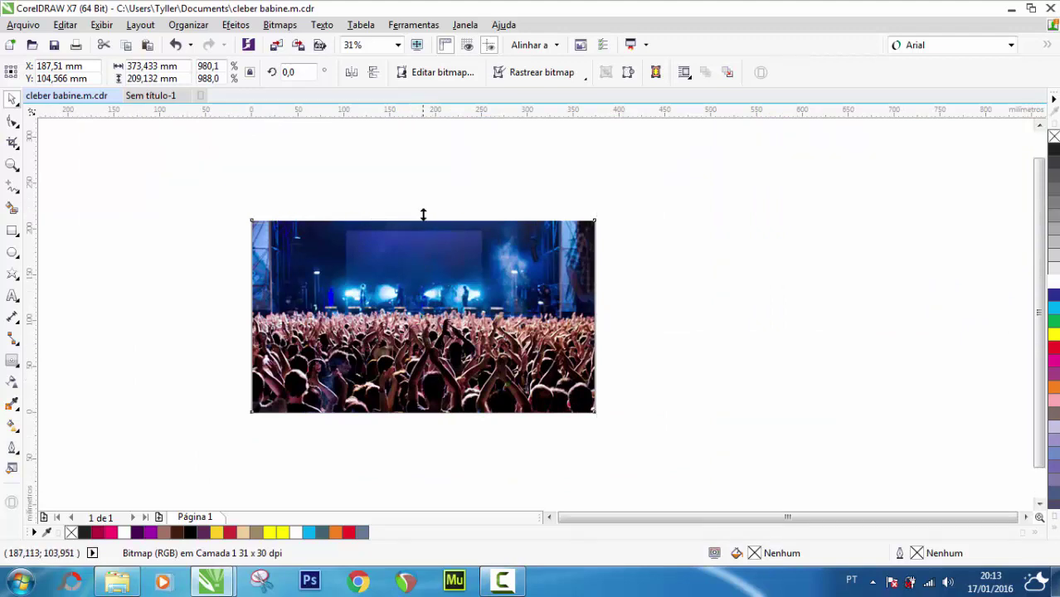
{"action": "left_click_drag", "start_coordinate": [423, 215], "coordinate": [423, 305]}
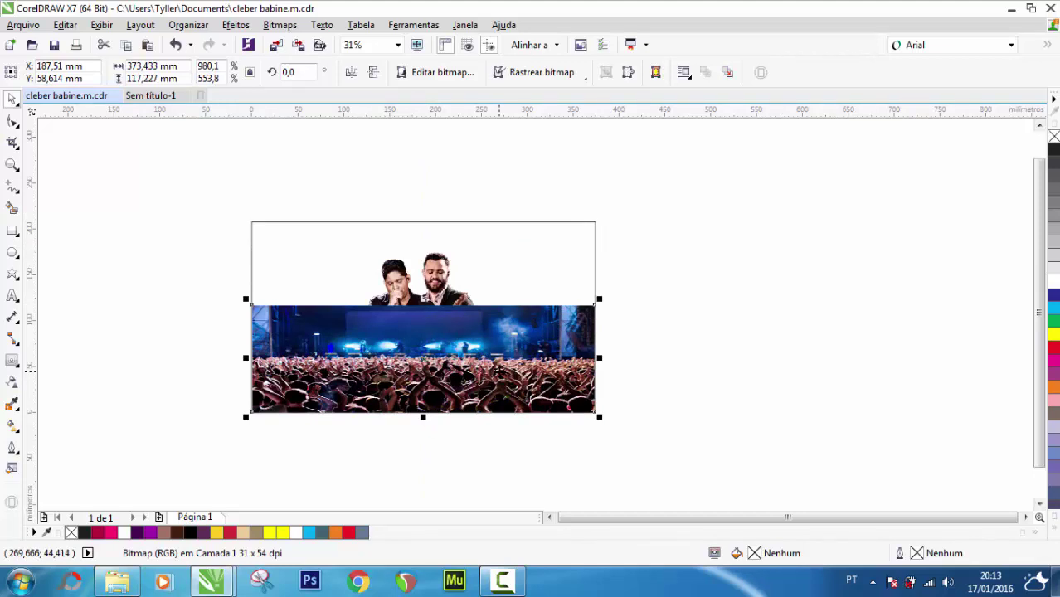
Undo the crop of the crowd photo, zoom in and select the photo
{"action": "key", "text": "ctrl+z"}
{"action": "left_click", "coordinate": [86, 182]}
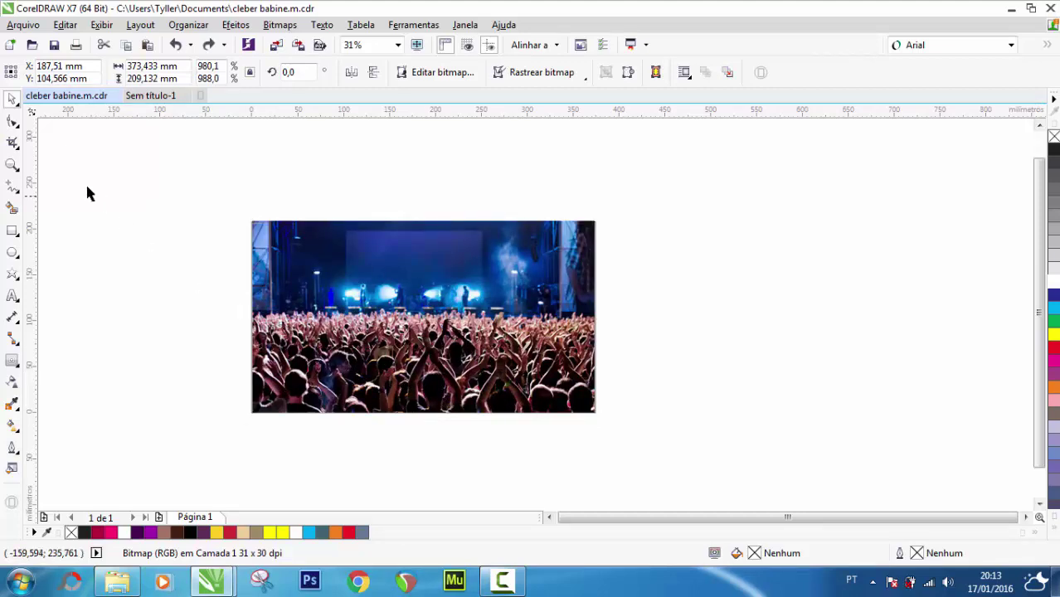
{"action": "double_click", "coordinate": [12, 165]}
{"action": "left_click", "coordinate": [13, 98]}
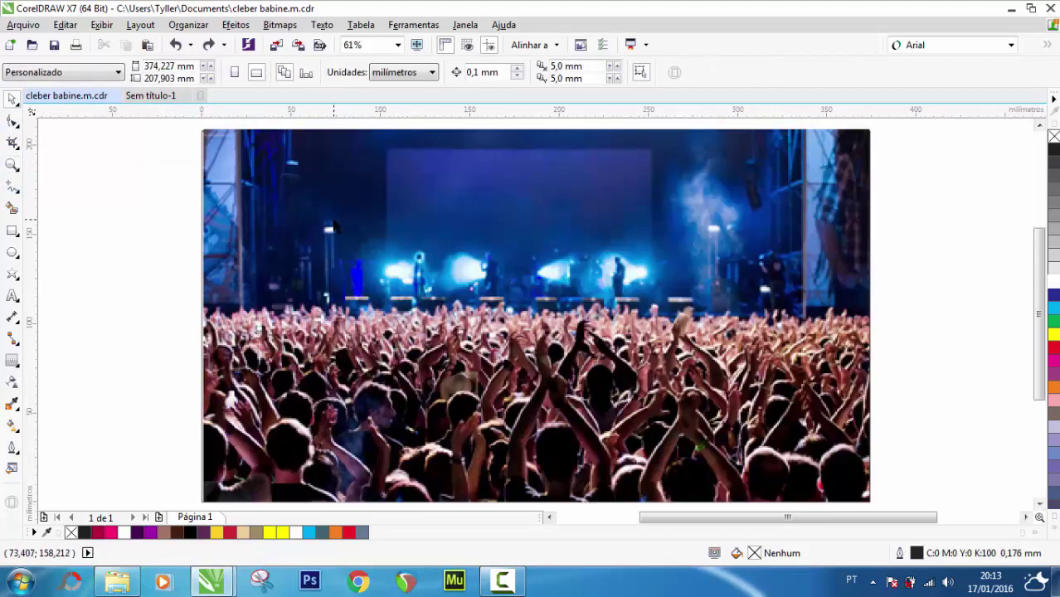
{"action": "scroll", "coordinate": [338, 232], "scroll_direction": "down", "scroll_amount": 2}
{"action": "left_click", "coordinate": [345, 227]}
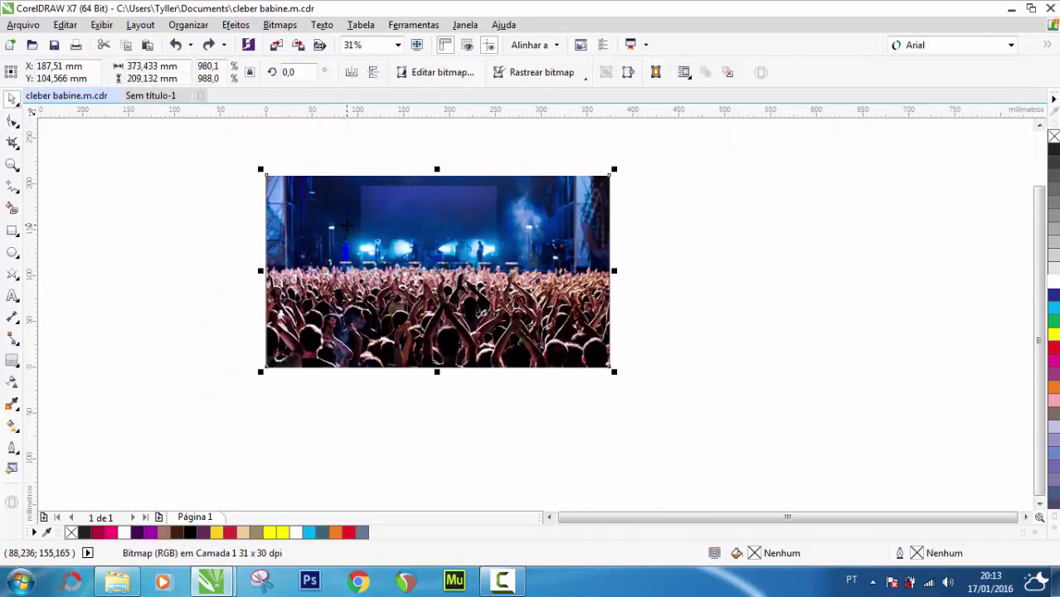
{"action": "key", "text": "ctrl+shift+z"}
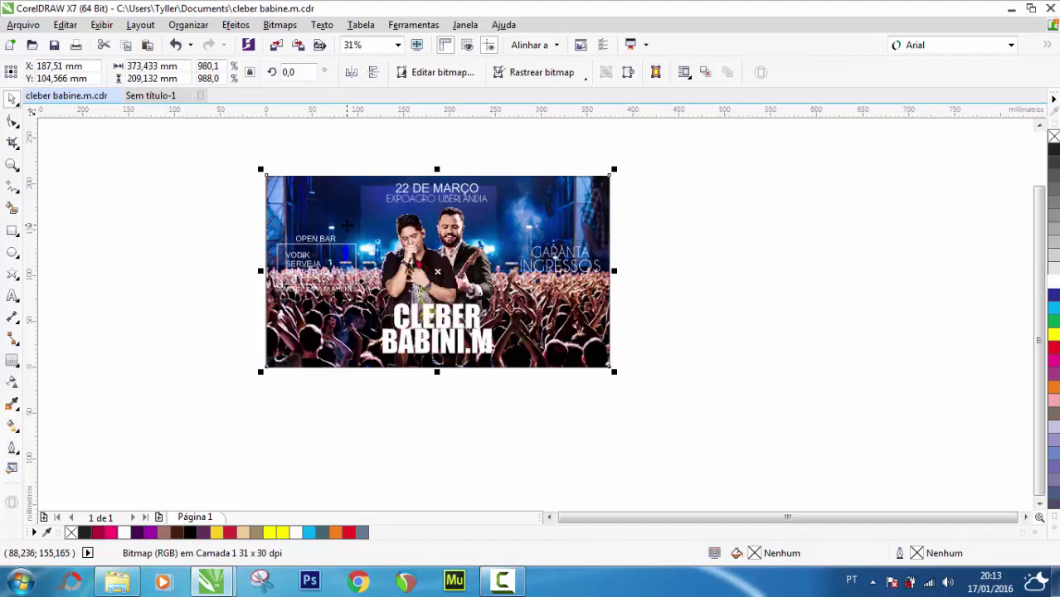
{"action": "left_click", "coordinate": [77, 172]}
{"action": "double_click", "coordinate": [11, 165]}
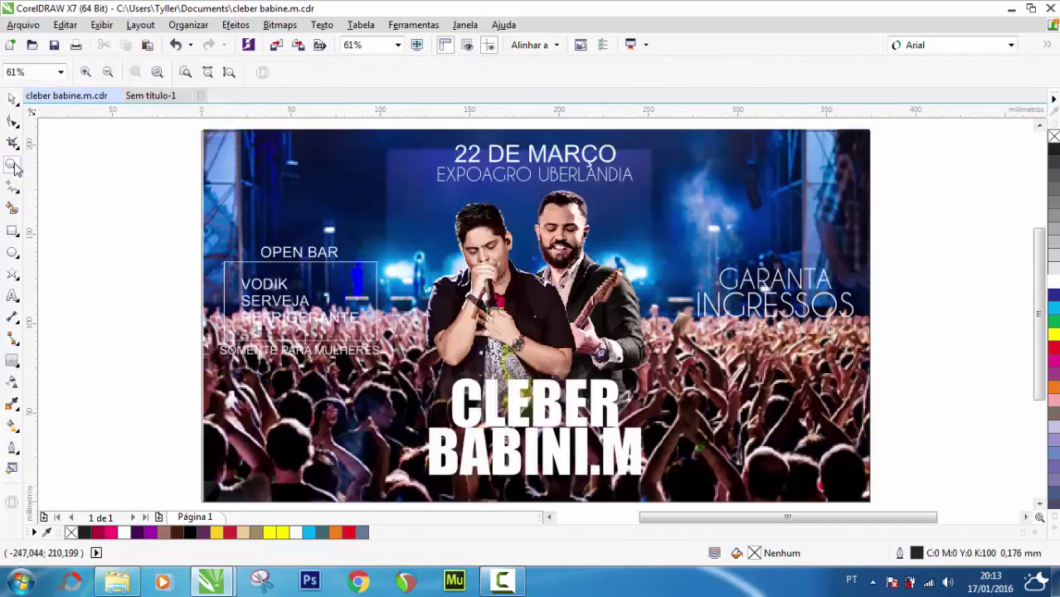
{"action": "left_click", "coordinate": [13, 99]}
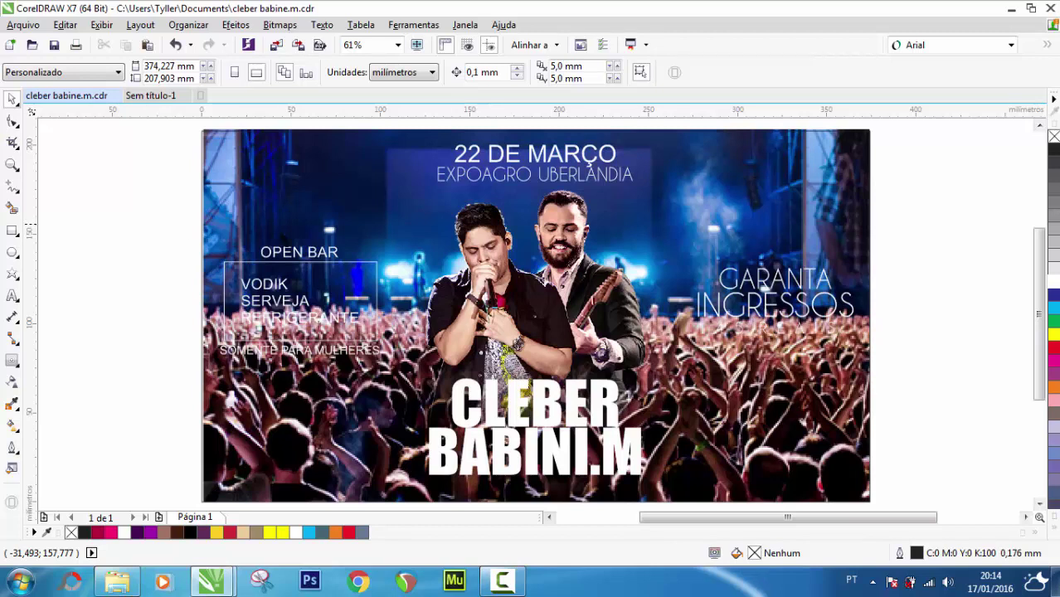
{"action": "left_click_drag", "start_coordinate": [933, 393], "coordinate": [688, 235]}
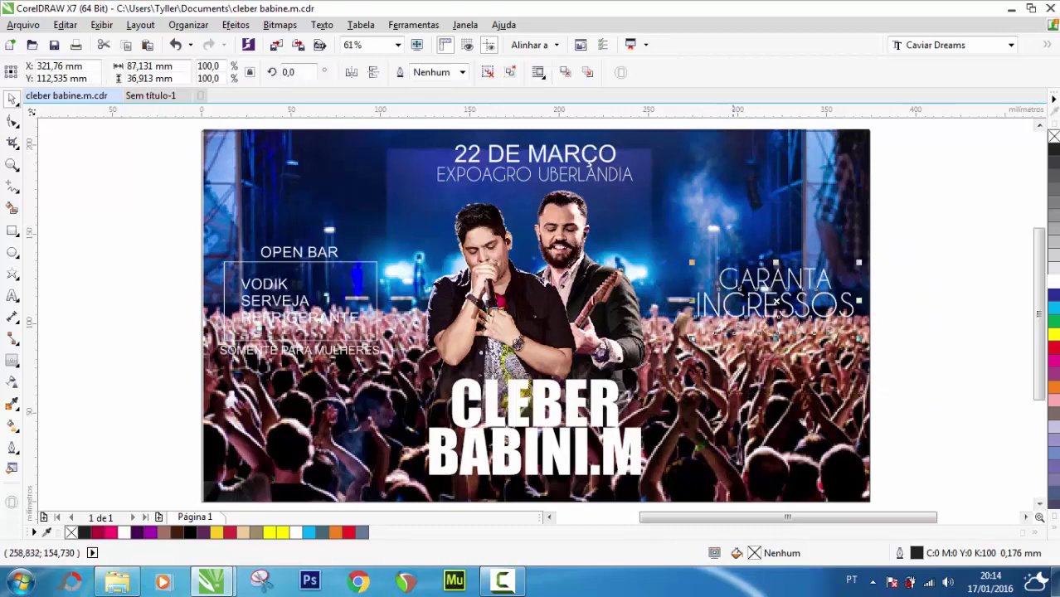
{"action": "left_click_drag", "start_coordinate": [752, 295], "coordinate": [751, 227]}
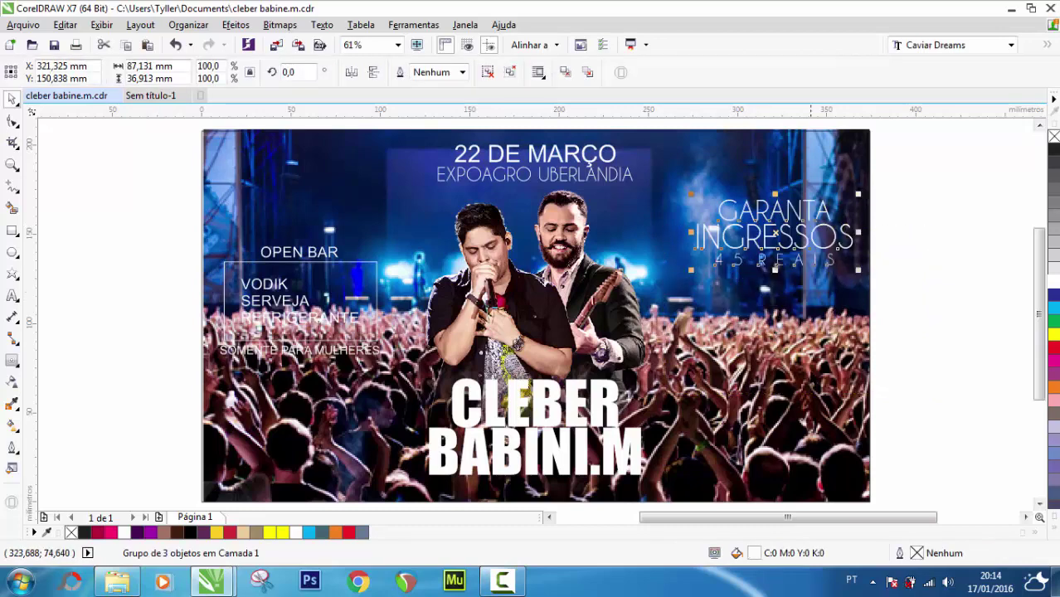
{"action": "left_click", "coordinate": [980, 230]}
{"action": "left_click_drag", "start_coordinate": [126, 196], "coordinate": [381, 344]}
{"action": "left_click_drag", "start_coordinate": [305, 304], "coordinate": [306, 250]}
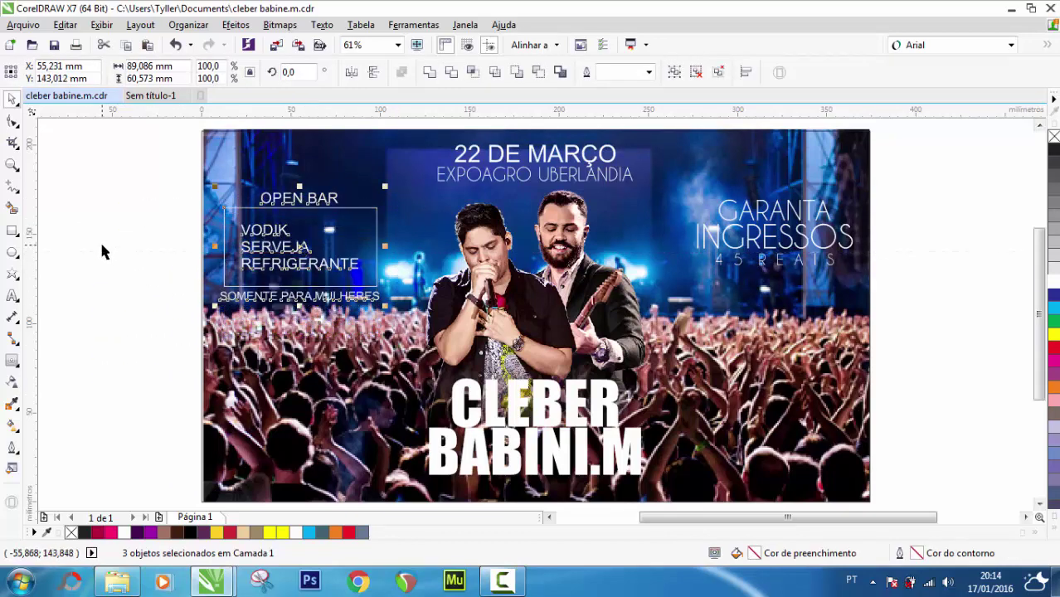
{"action": "left_click", "coordinate": [103, 251]}
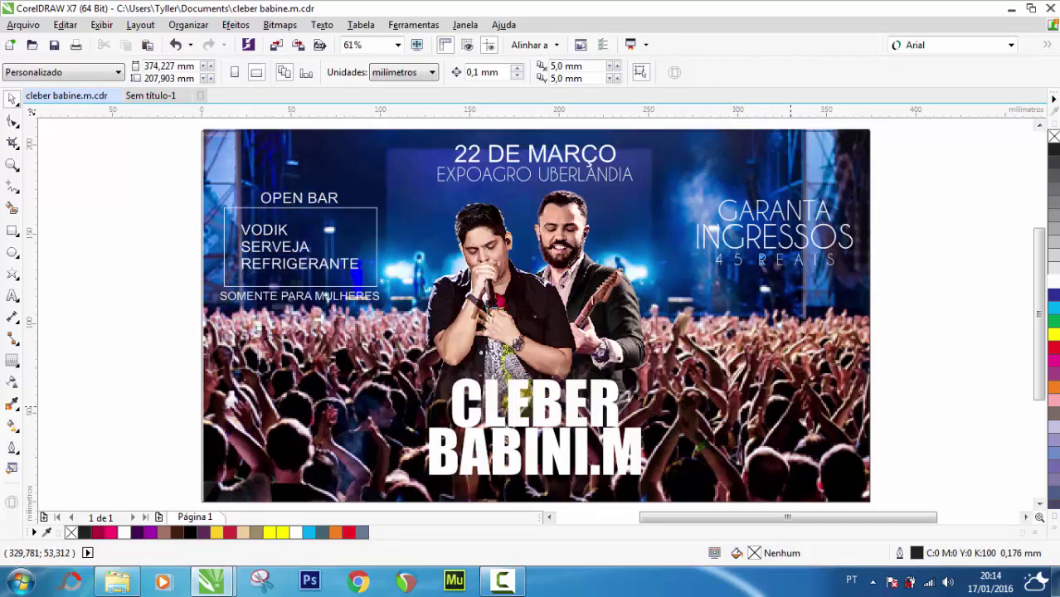
{"action": "key", "text": "ctrl+z"}
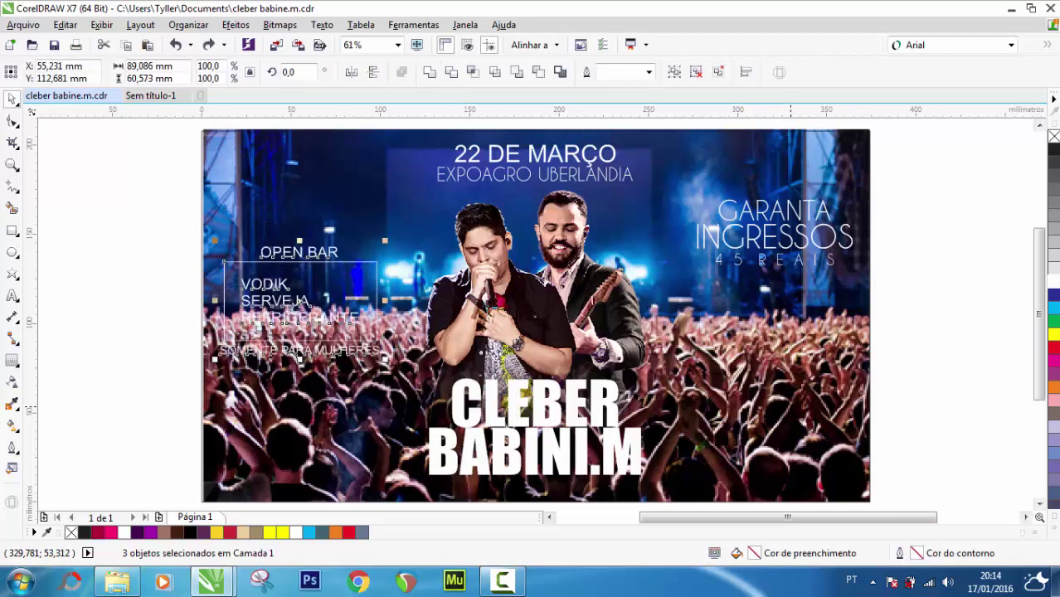
{"action": "left_click", "coordinate": [951, 306]}
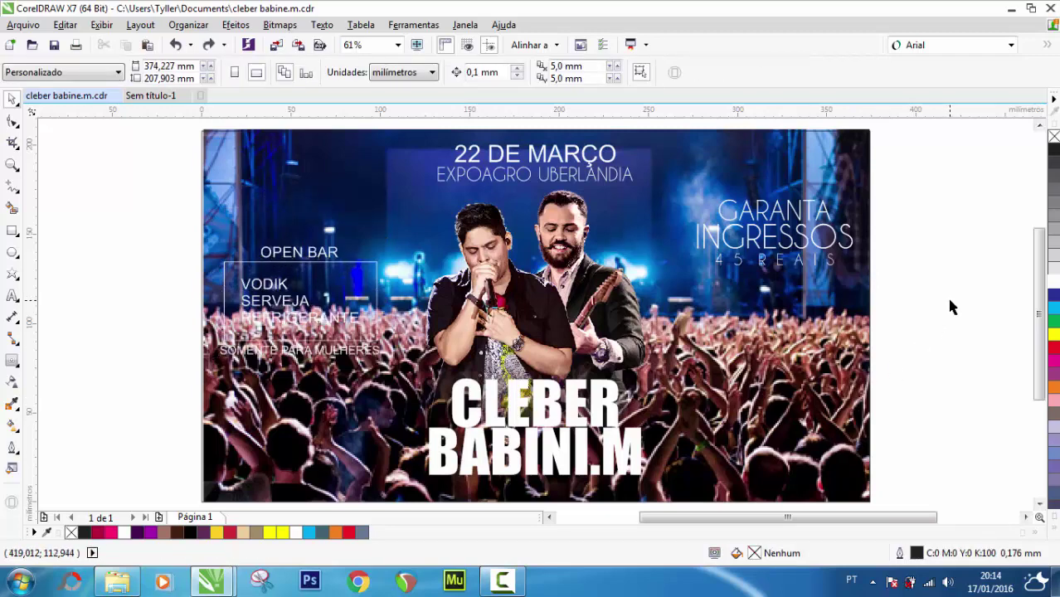
{"action": "key", "text": "ctrl+shift+z"}
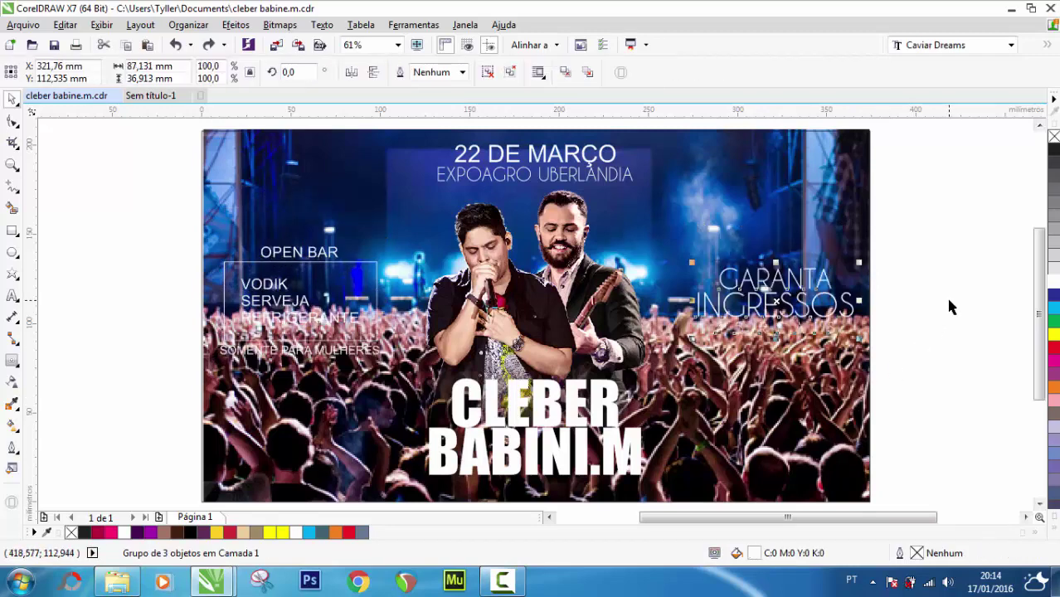
{"action": "left_click", "coordinate": [967, 291]}
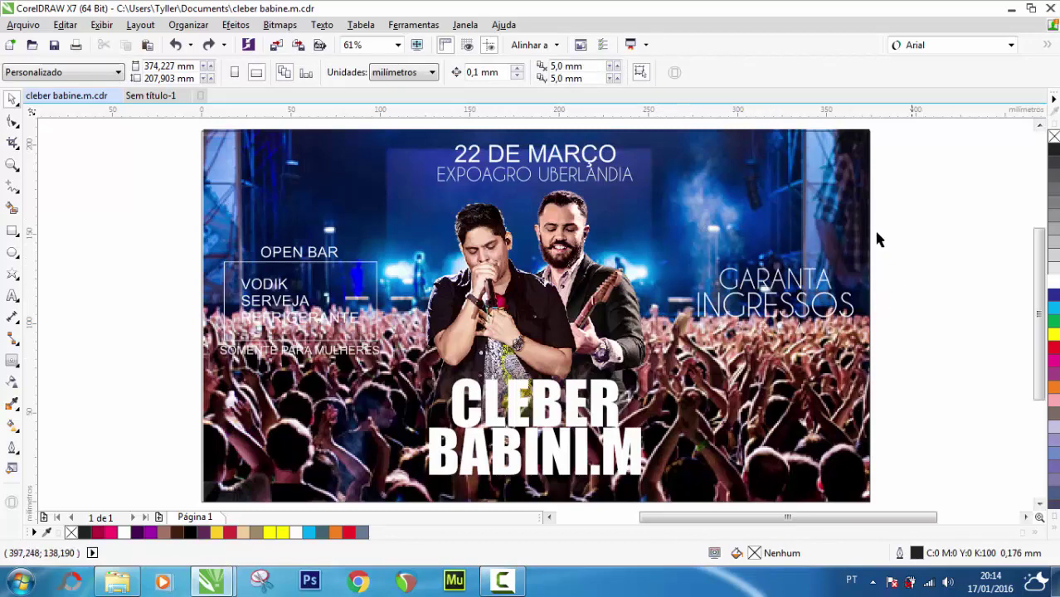
{"action": "left_click_drag", "start_coordinate": [925, 226], "coordinate": [672, 394]}
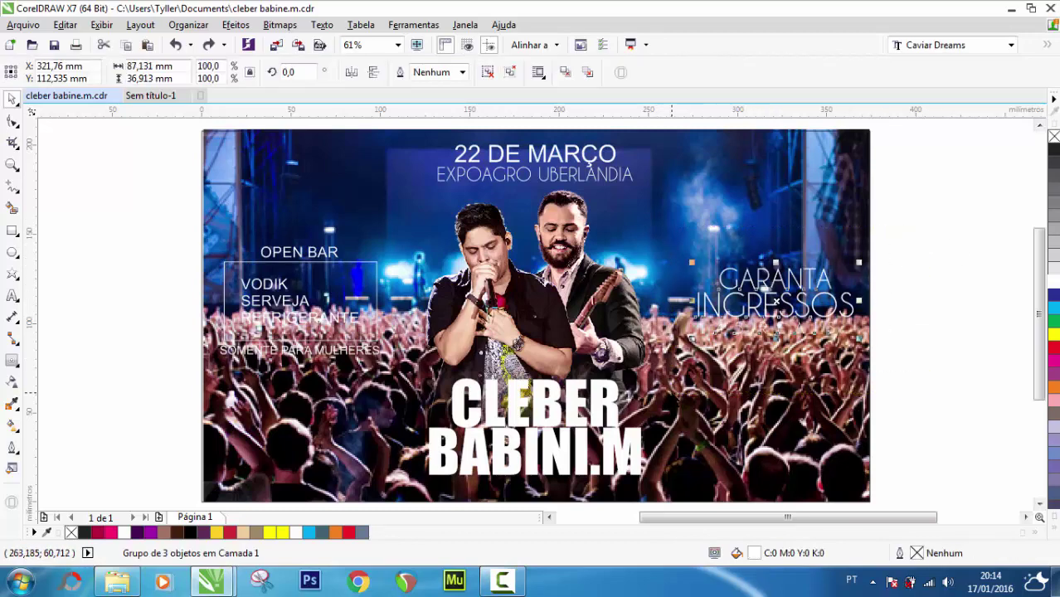
{"action": "left_click_drag", "start_coordinate": [141, 213], "coordinate": [429, 390]}
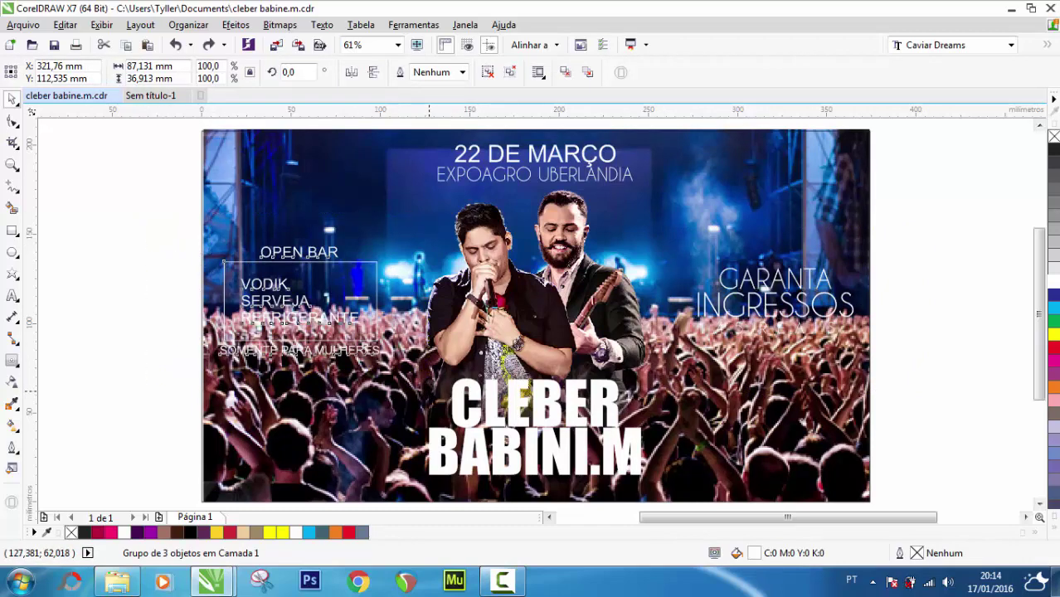
{"action": "left_click", "coordinate": [64, 290]}
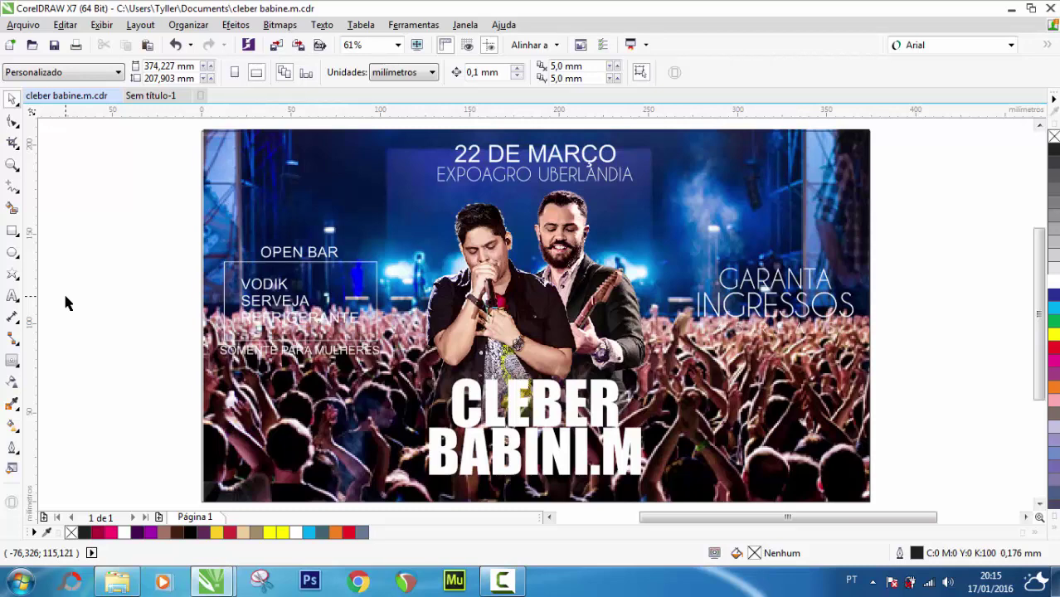
Dismiss the Windows performance prompt and move the rectangle behind the photo to its left
{"action": "left_click", "coordinate": [240, 449]}
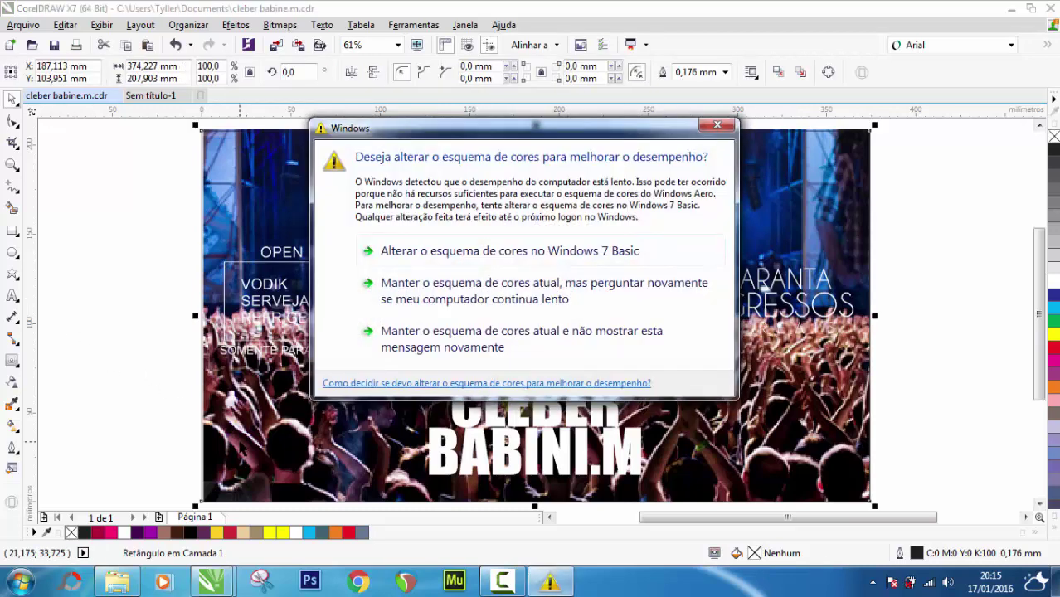
{"action": "left_click", "coordinate": [718, 126]}
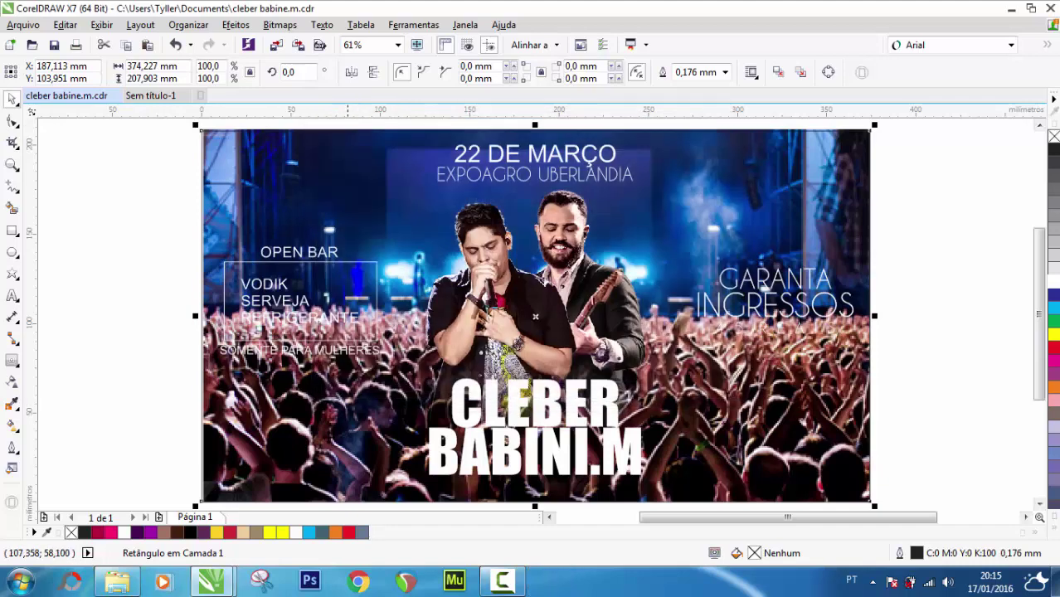
{"action": "left_click", "coordinate": [302, 459]}
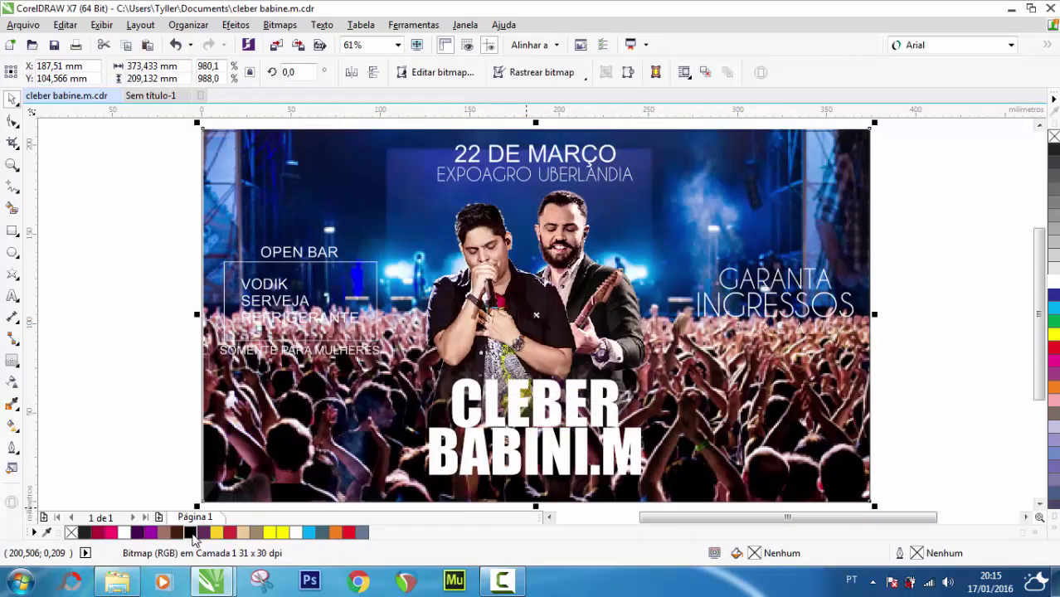
{"action": "left_click", "coordinate": [102, 172]}
{"action": "key", "text": "Tab"}
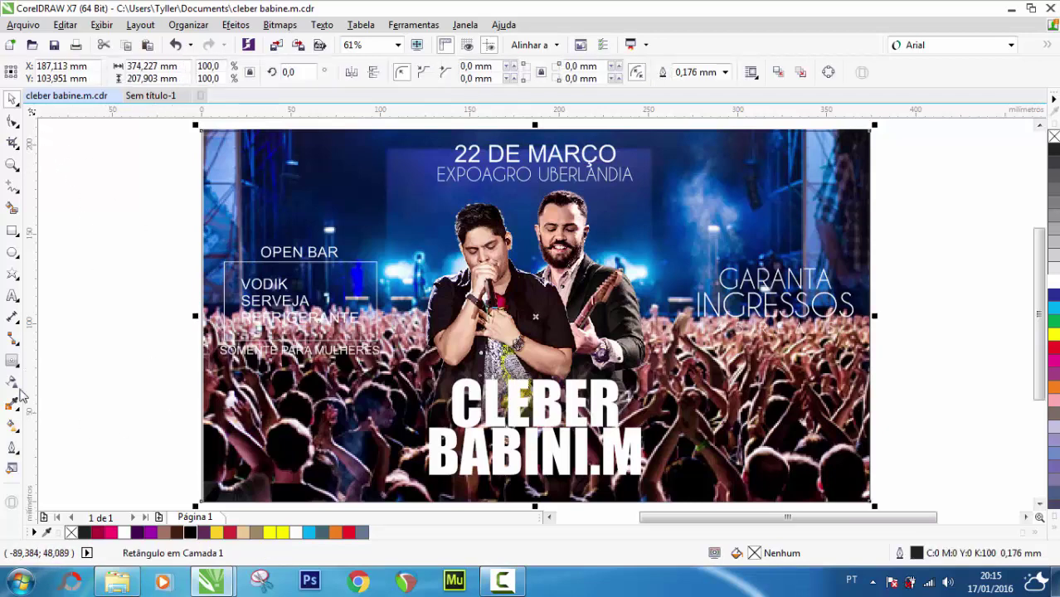
{"action": "left_click", "coordinate": [12, 382]}
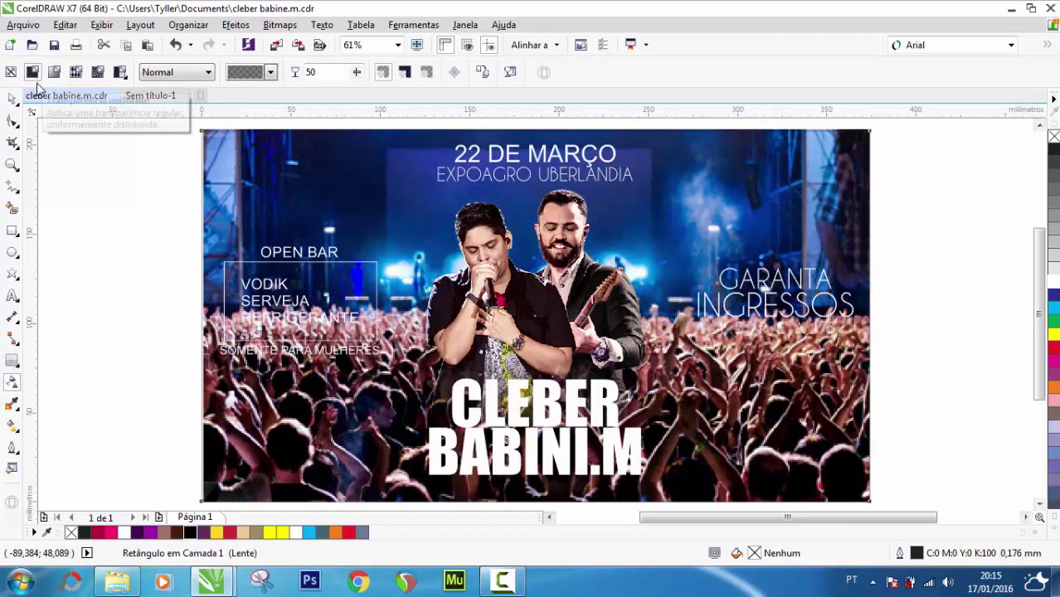
{"action": "left_click", "coordinate": [11, 99]}
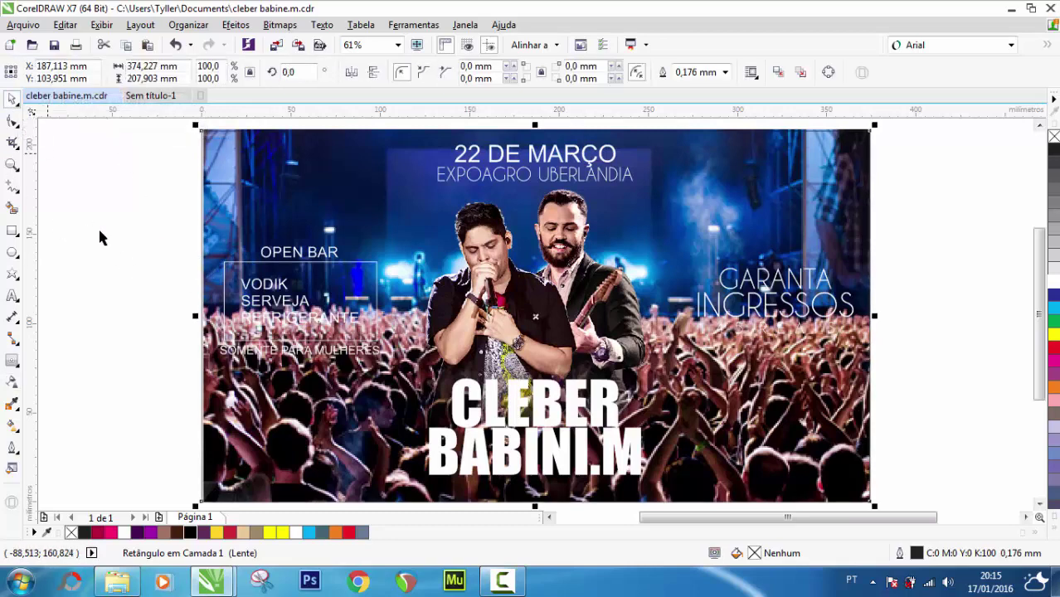
{"action": "key", "text": "ctrl+z"}
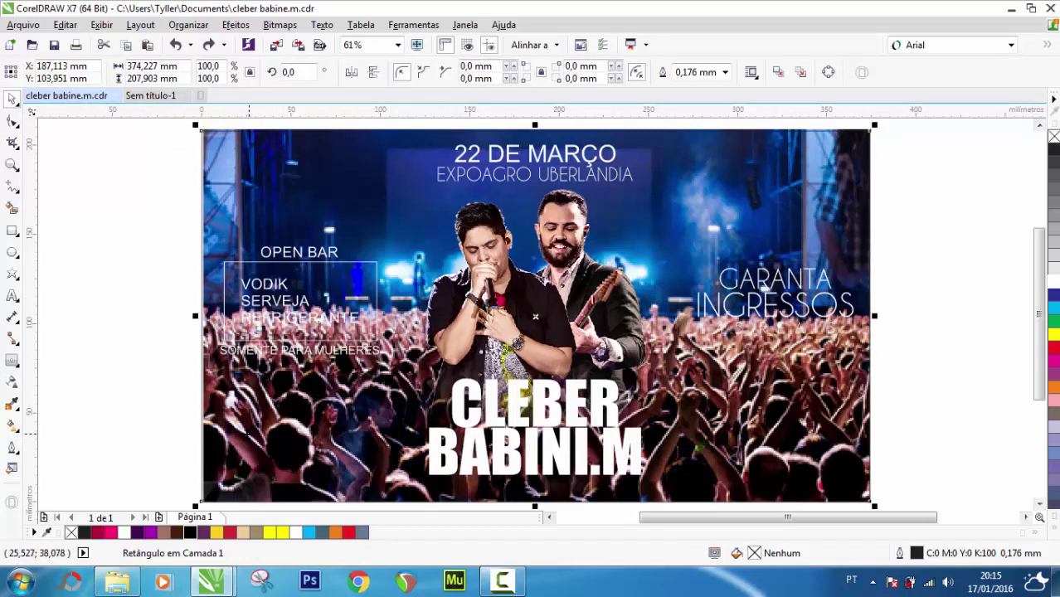
{"action": "left_click_drag", "start_coordinate": [248, 438], "coordinate": [178, 427]}
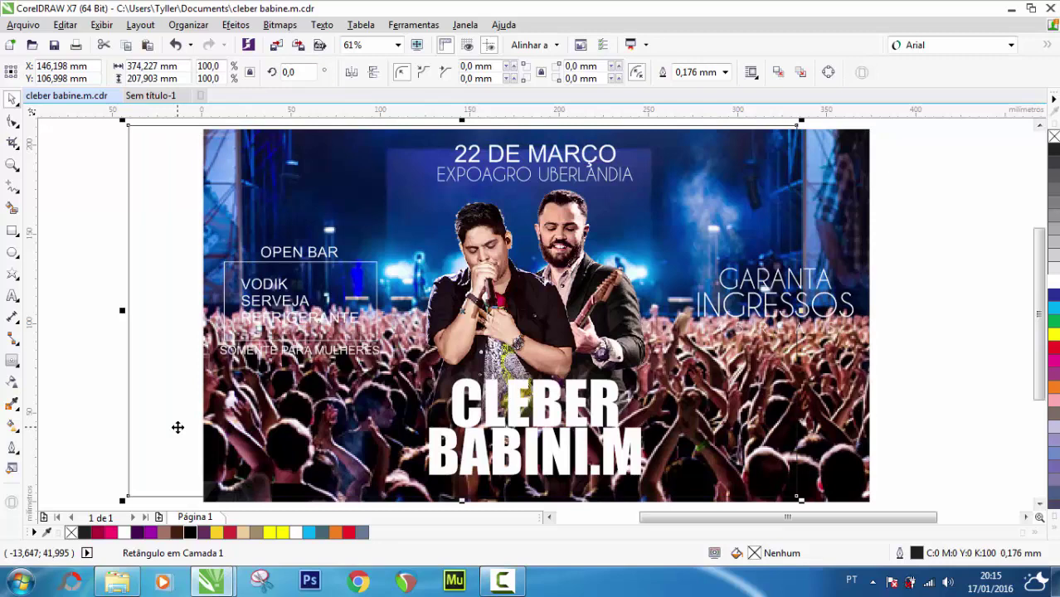
{"action": "left_click", "coordinate": [178, 427]}
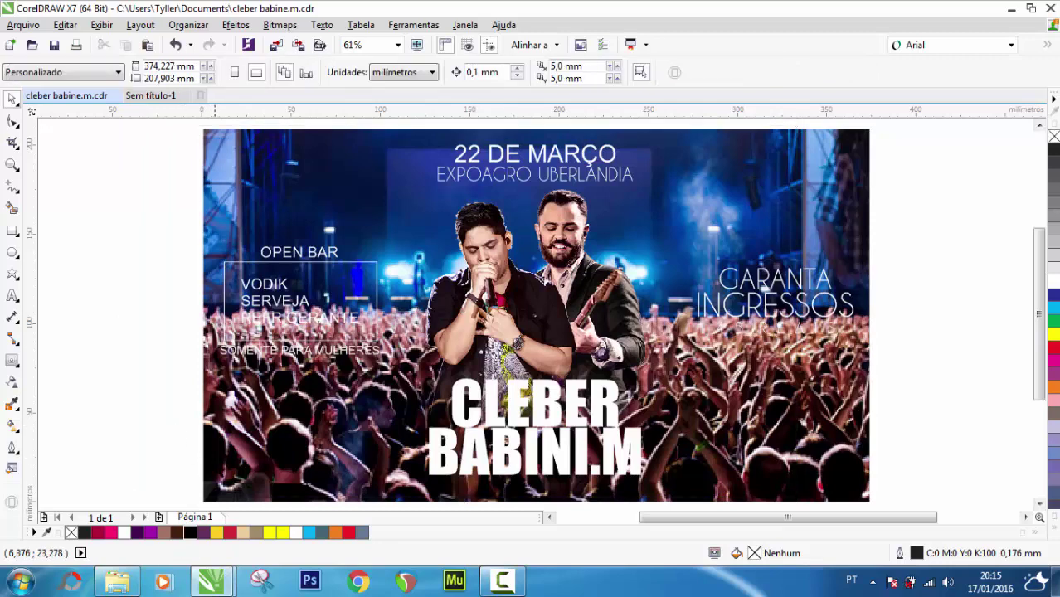
Make the crowd photo uniformly transparent and fill the rectangle beside it black
{"action": "left_click", "coordinate": [217, 391]}
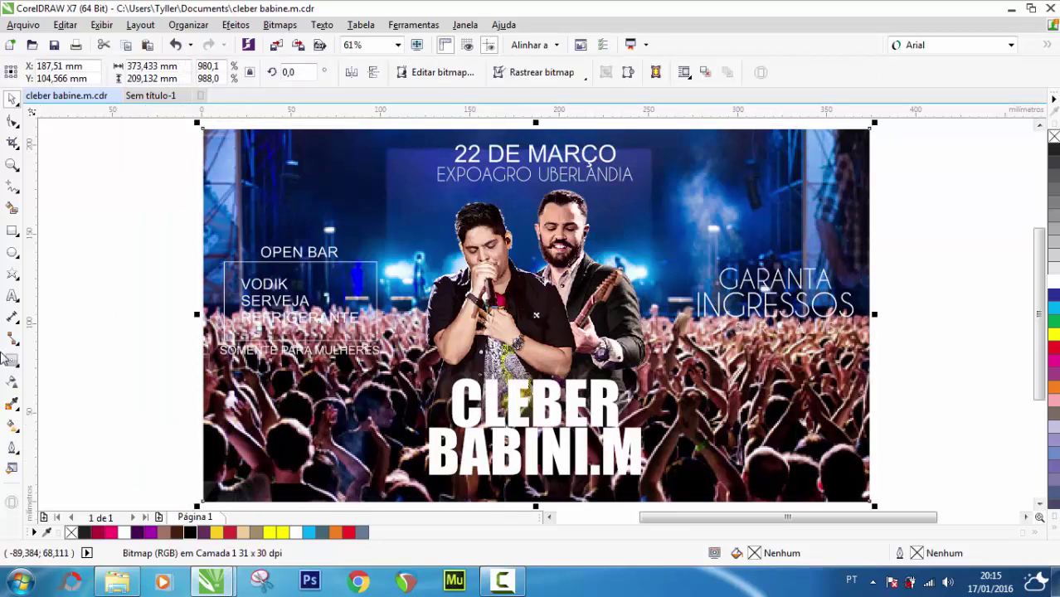
{"action": "left_click", "coordinate": [13, 385]}
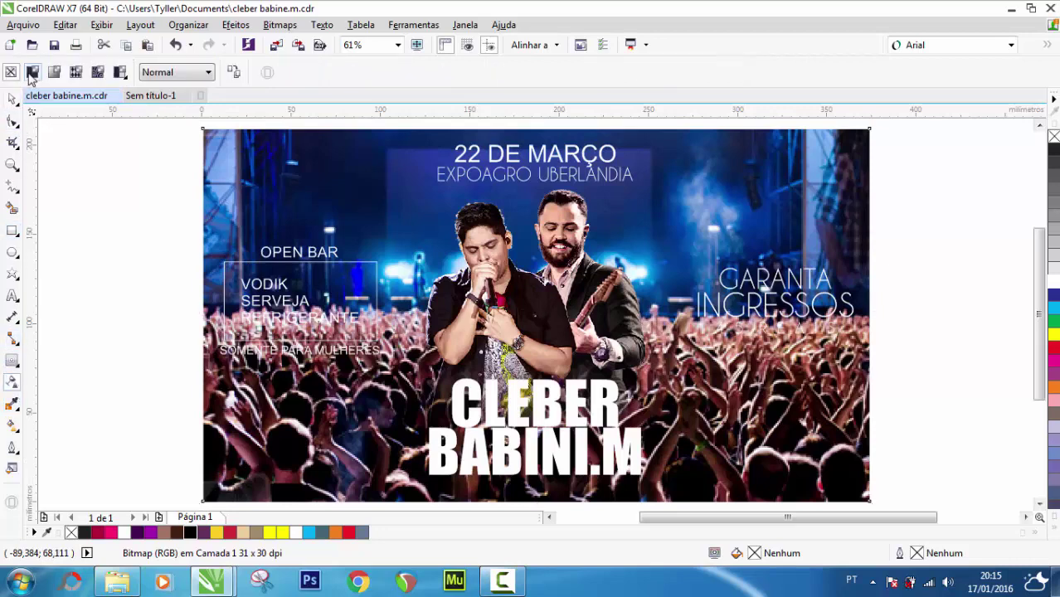
{"action": "left_click", "coordinate": [31, 73]}
{"action": "left_click", "coordinate": [12, 99]}
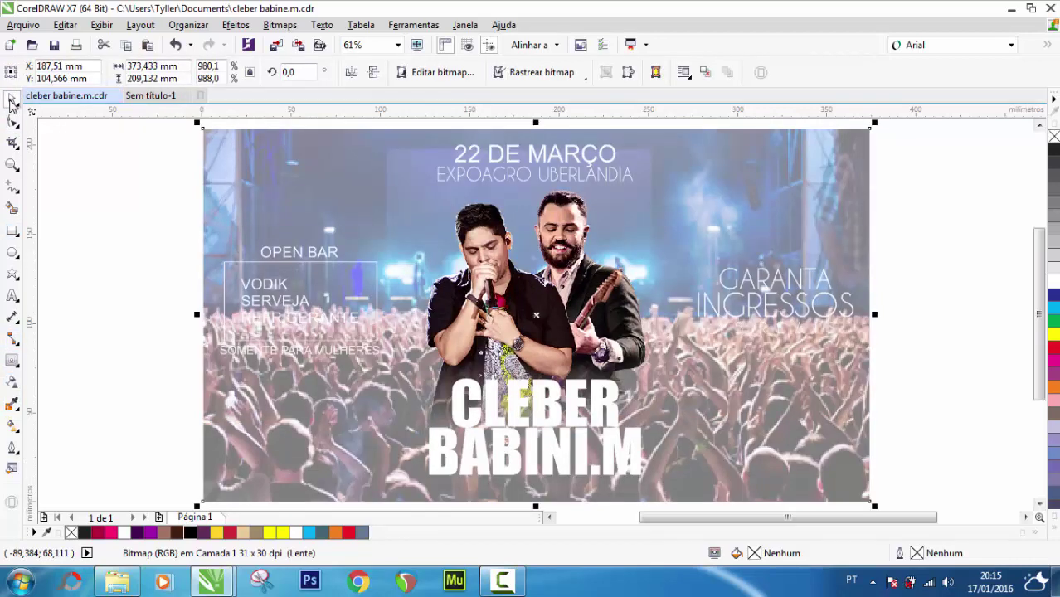
{"action": "left_click", "coordinate": [142, 319]}
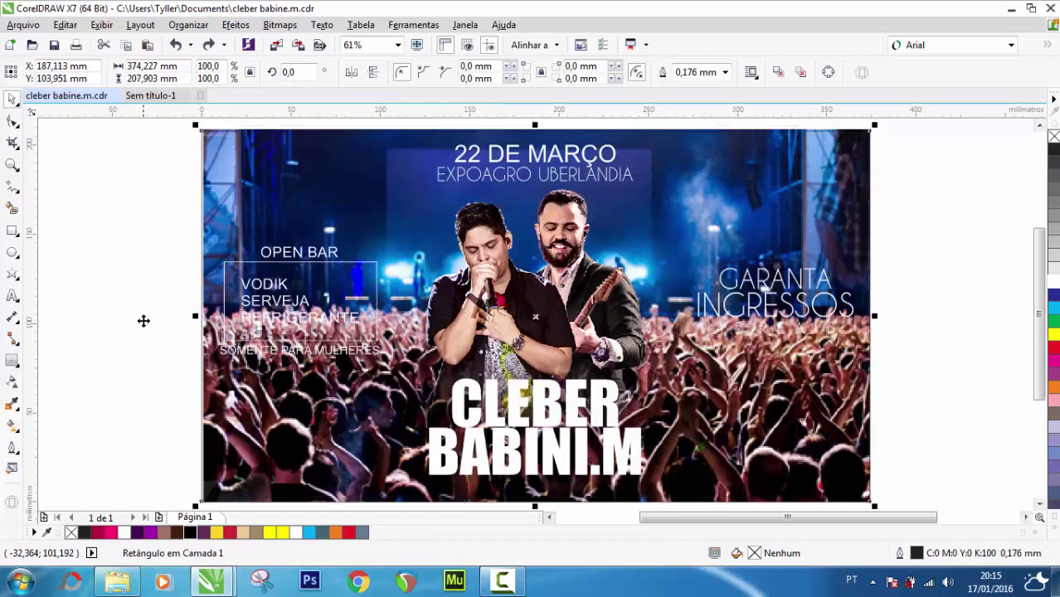
{"action": "left_click", "coordinate": [190, 533]}
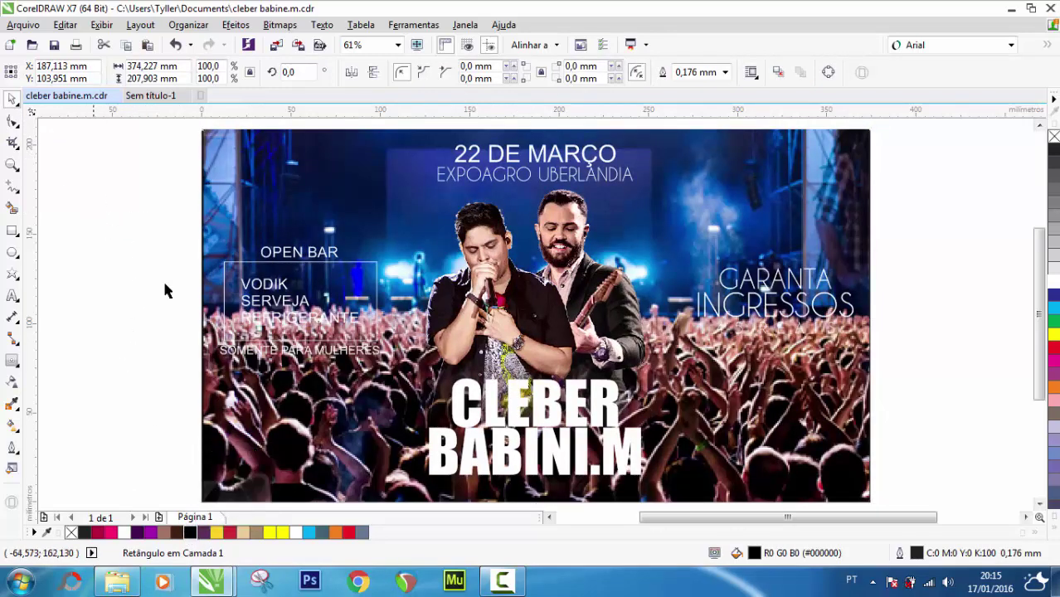
Apply a uniform 50 transparency to the crowd photo and check the flyer full screen
{"action": "left_click", "coordinate": [256, 448]}
{"action": "left_click", "coordinate": [12, 381]}
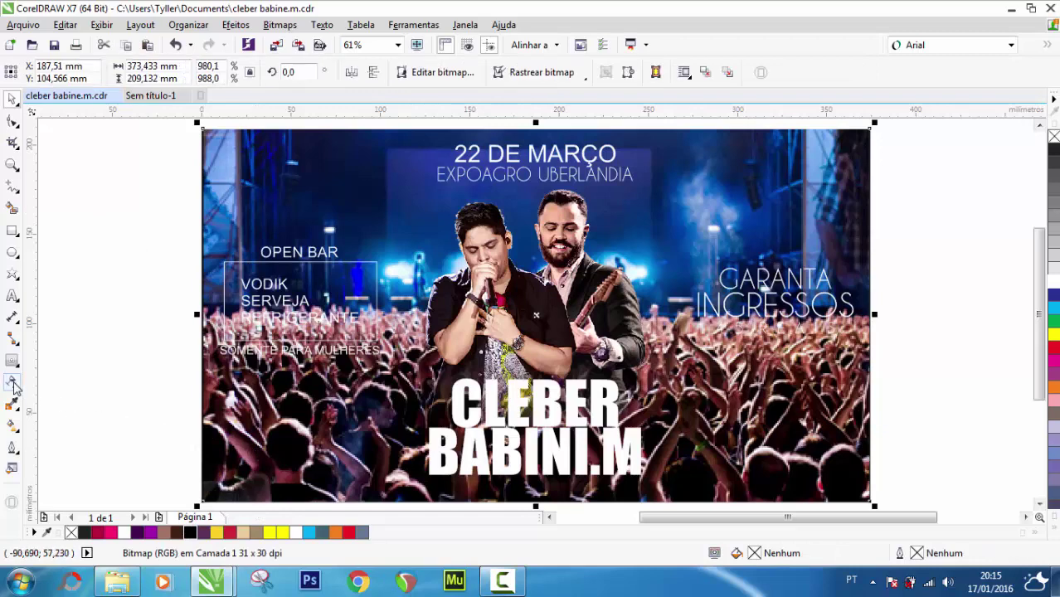
{"action": "left_click", "coordinate": [32, 73]}
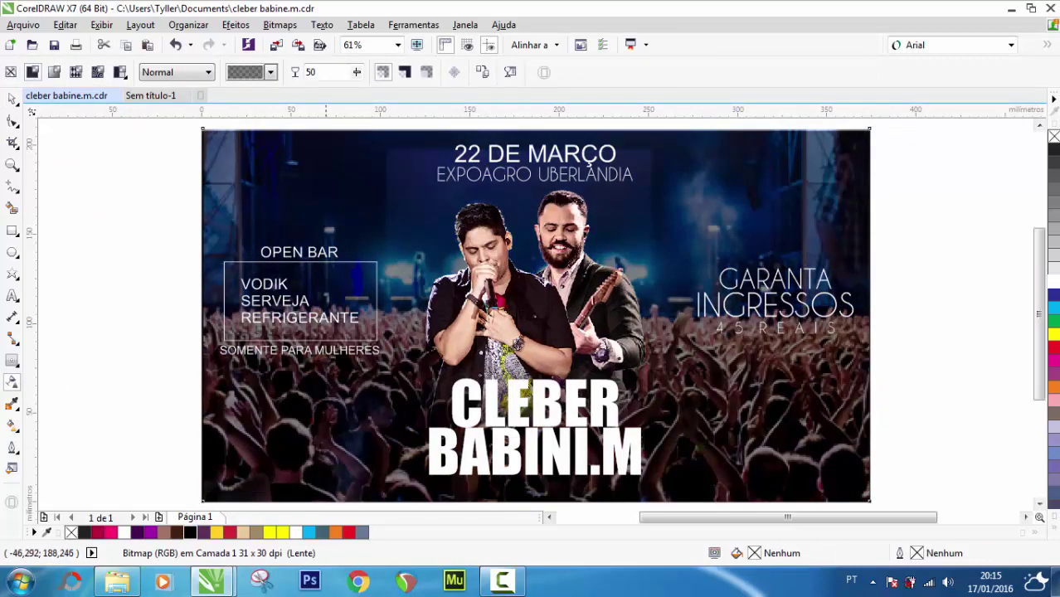
{"action": "left_click", "coordinate": [13, 99]}
{"action": "left_click", "coordinate": [64, 178]}
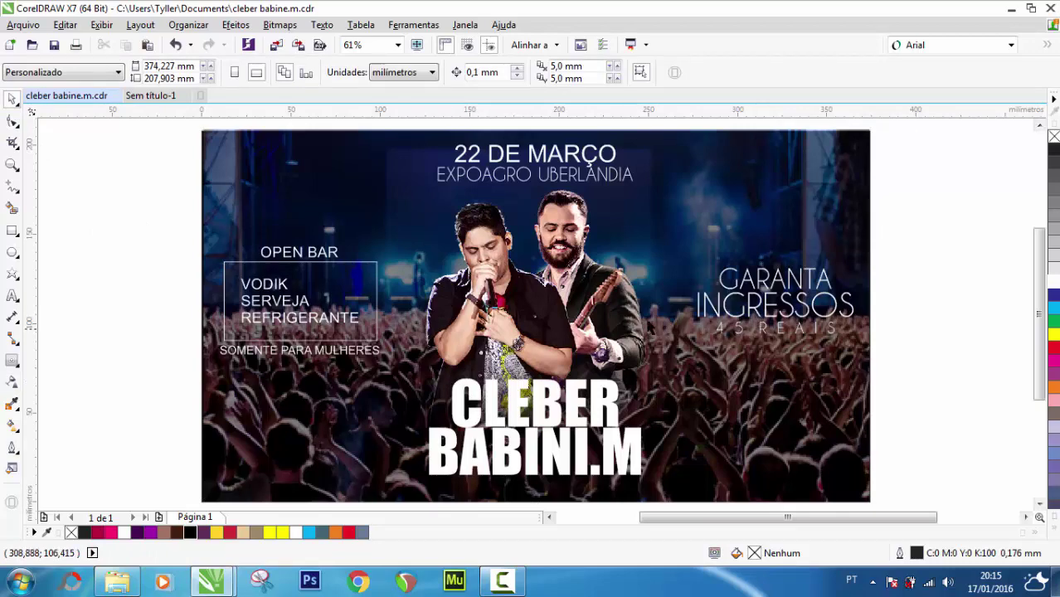
{"action": "left_click", "coordinate": [417, 45]}
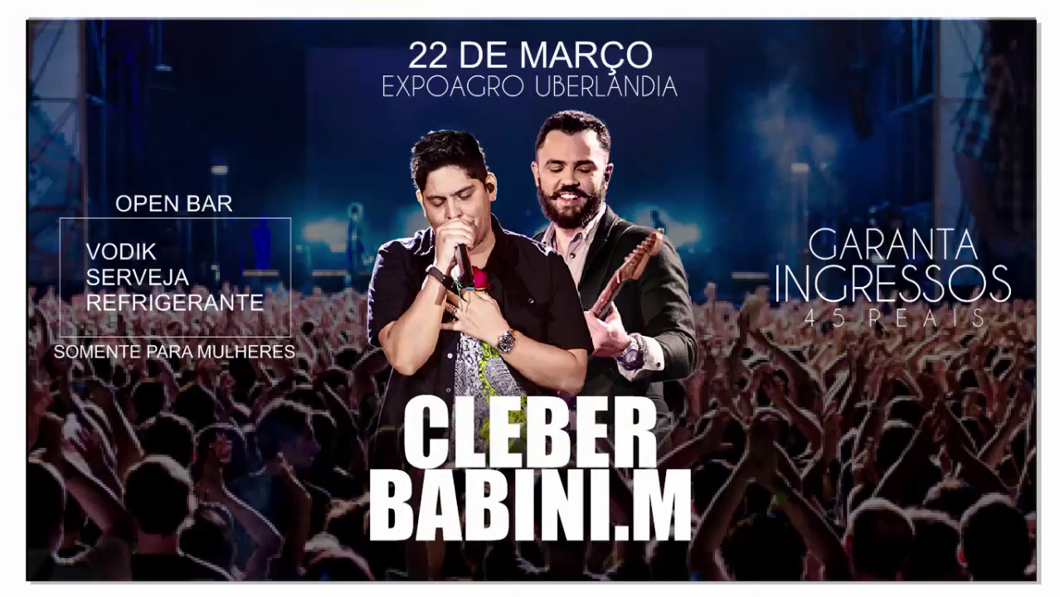
{"action": "key", "text": "Escape"}
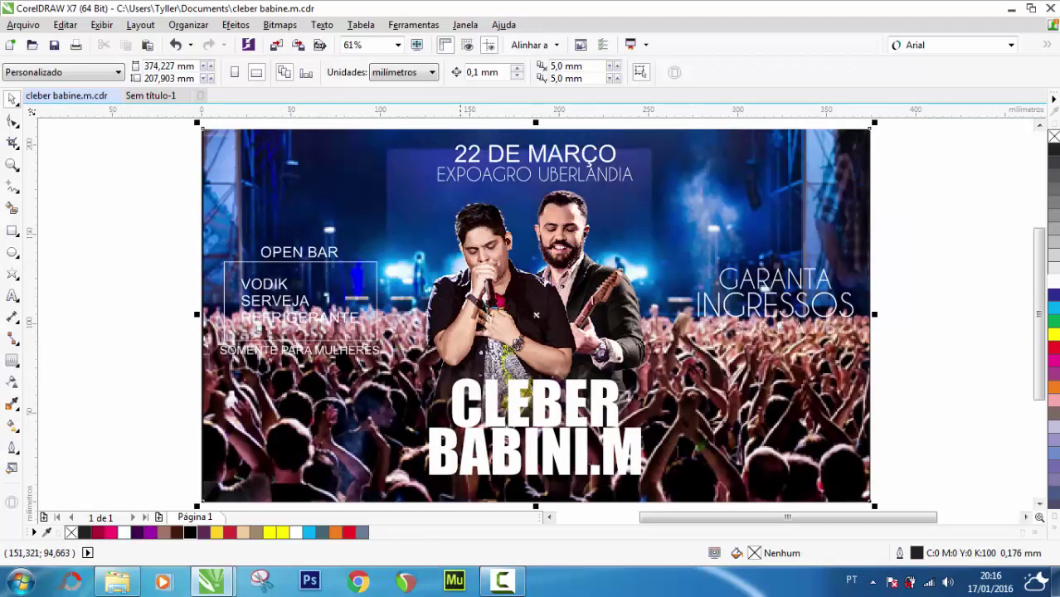
Set the crowd photo's transparency blend mode to Texturizar
{"action": "left_click", "coordinate": [96, 190]}
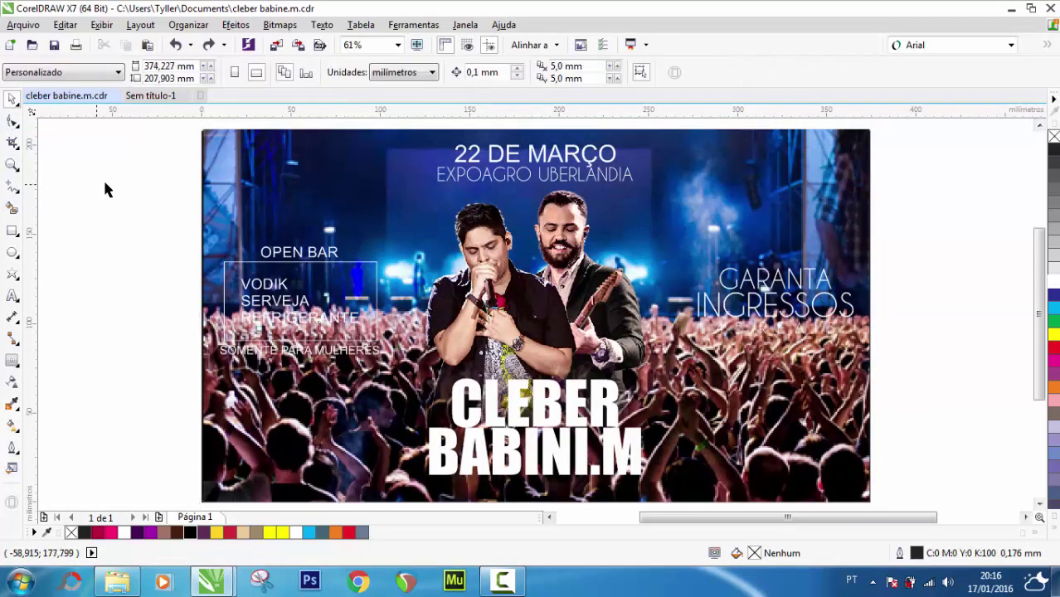
{"action": "left_click", "coordinate": [251, 423]}
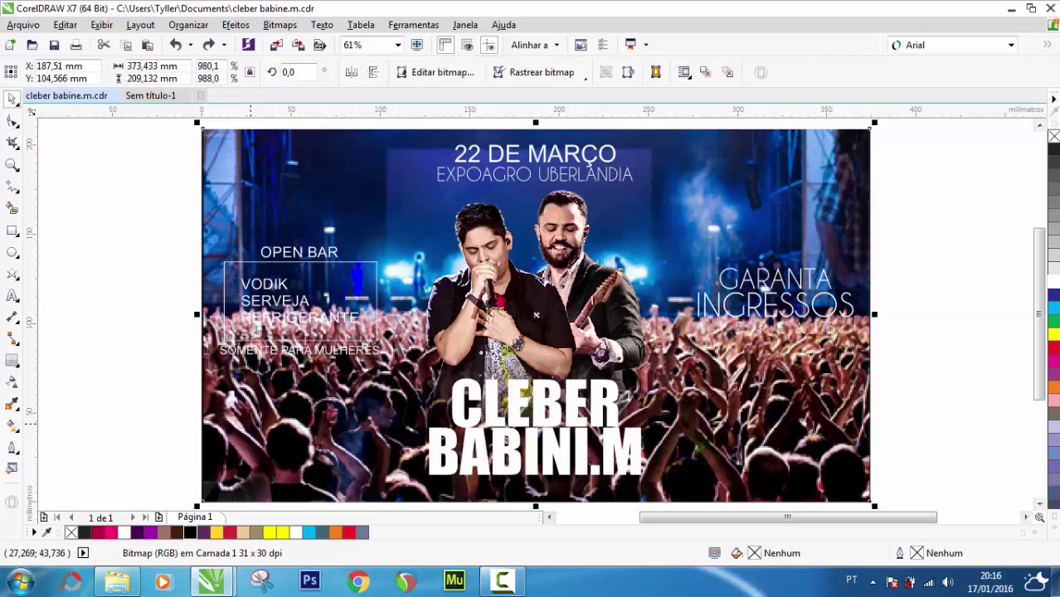
{"action": "key", "text": "Tab"}
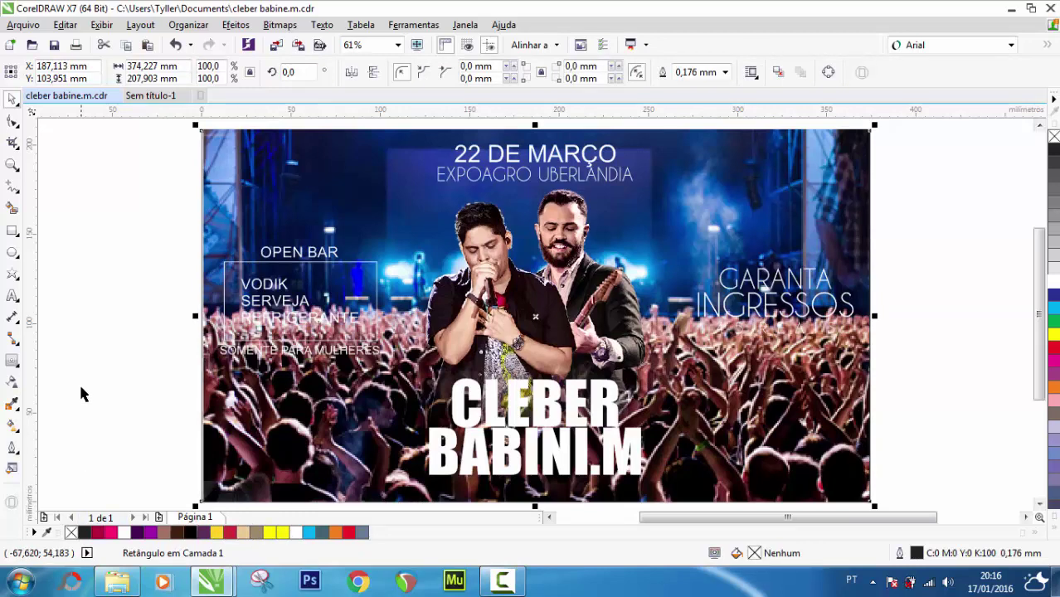
{"action": "left_click", "coordinate": [186, 421]}
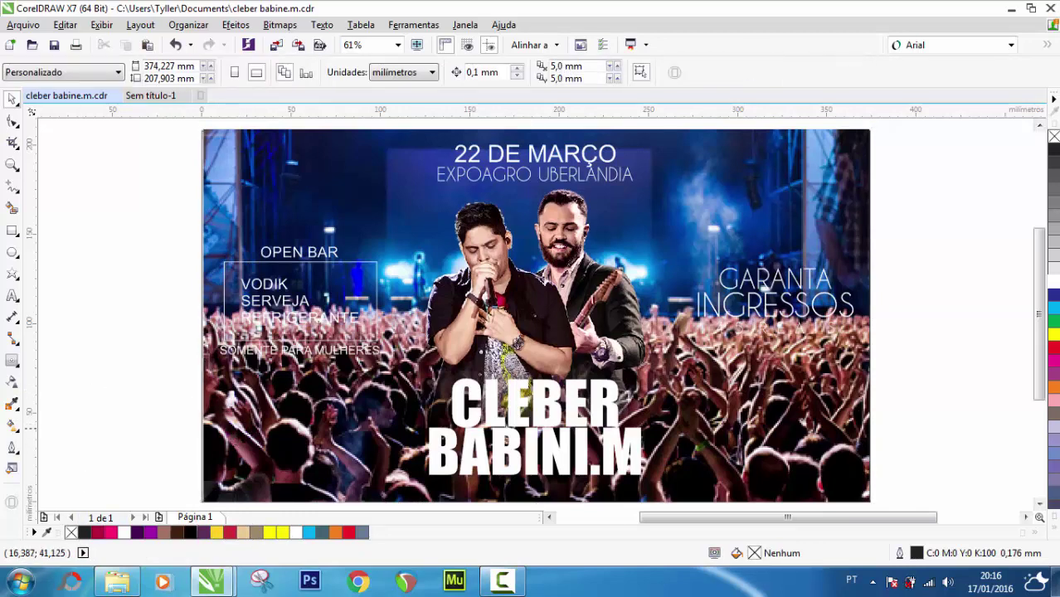
{"action": "left_click", "coordinate": [224, 448]}
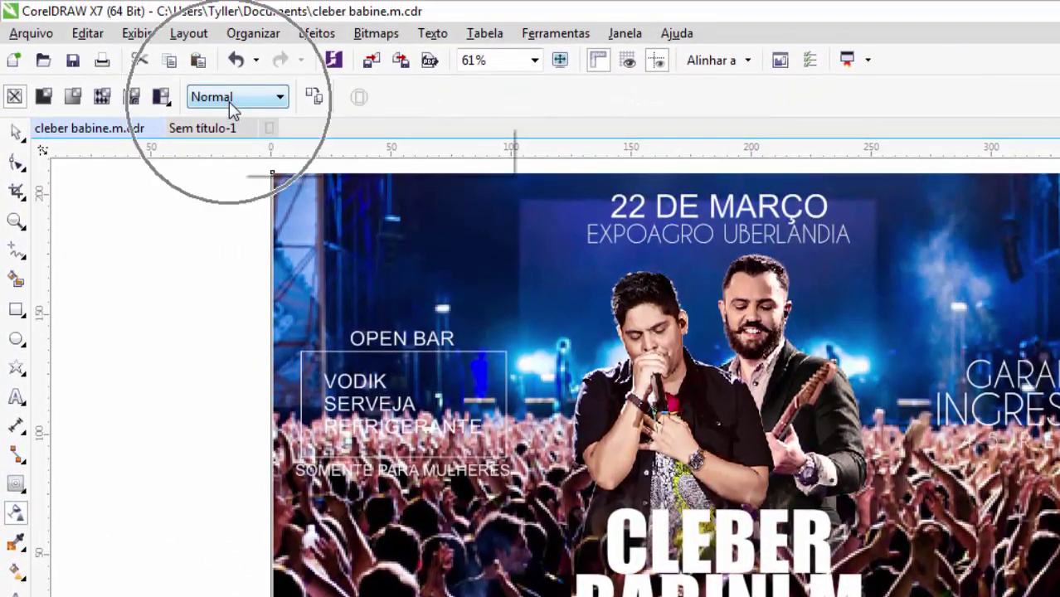
{"action": "left_click", "coordinate": [229, 98]}
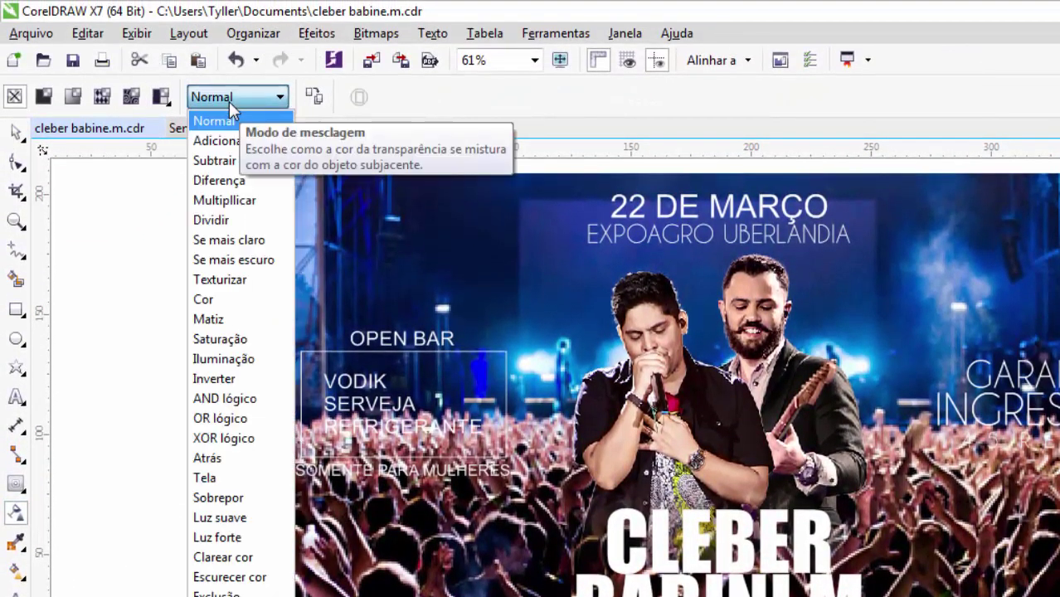
{"action": "left_click", "coordinate": [253, 282]}
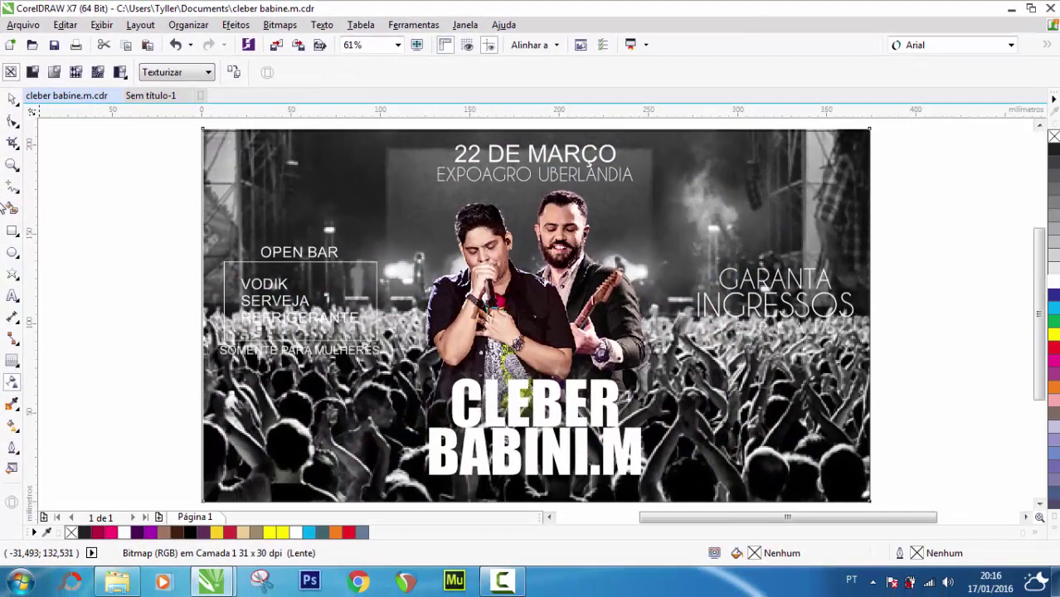
{"action": "left_click", "coordinate": [12, 98]}
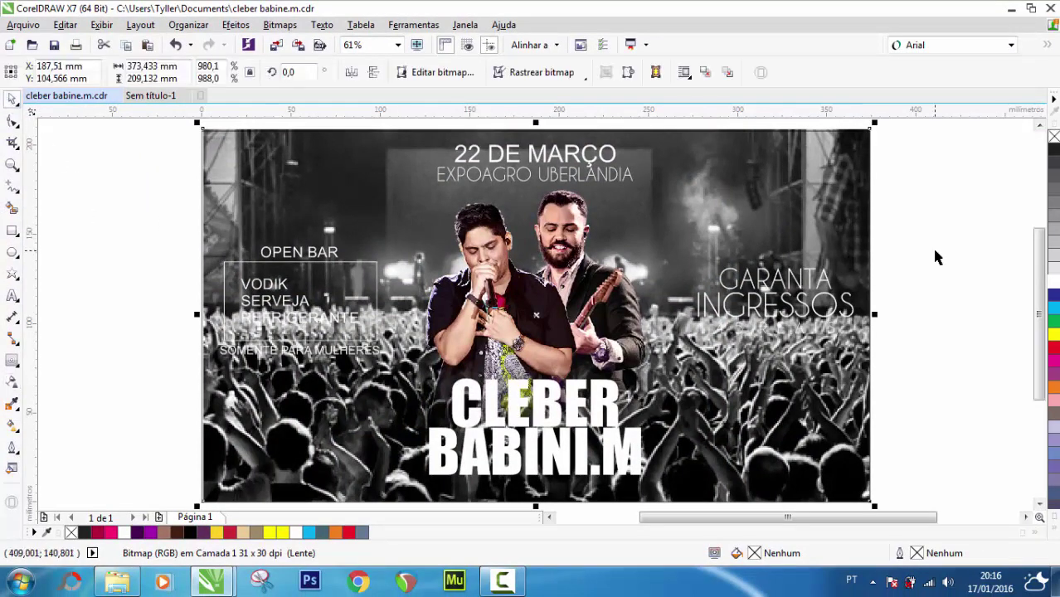
Deselect the photo and check the flyer in full-screen preview
{"action": "key", "text": "Escape"}
{"action": "left_click", "coordinate": [417, 45]}
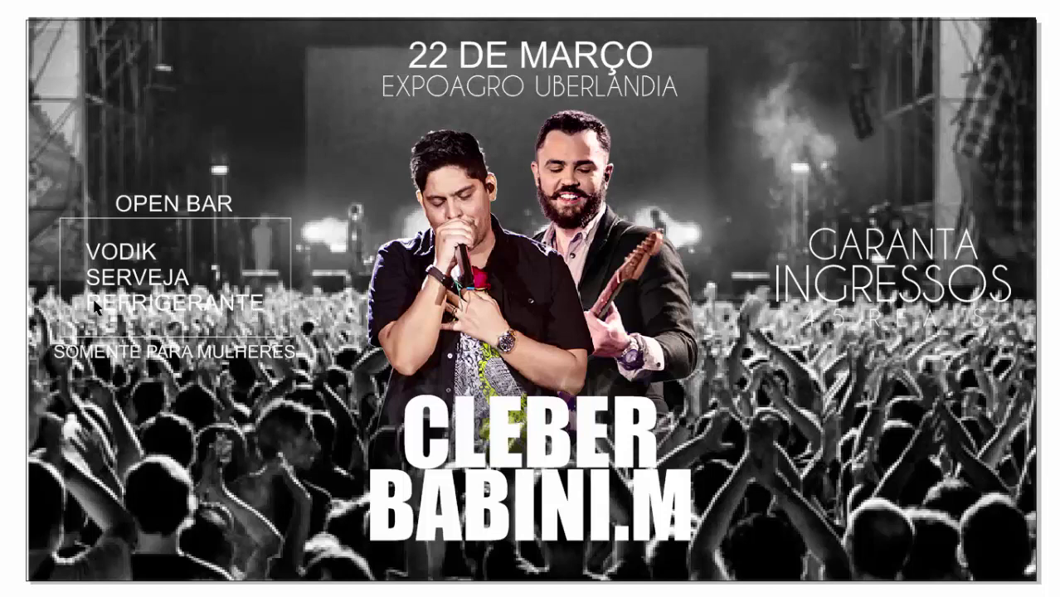
{"action": "key", "text": "Escape"}
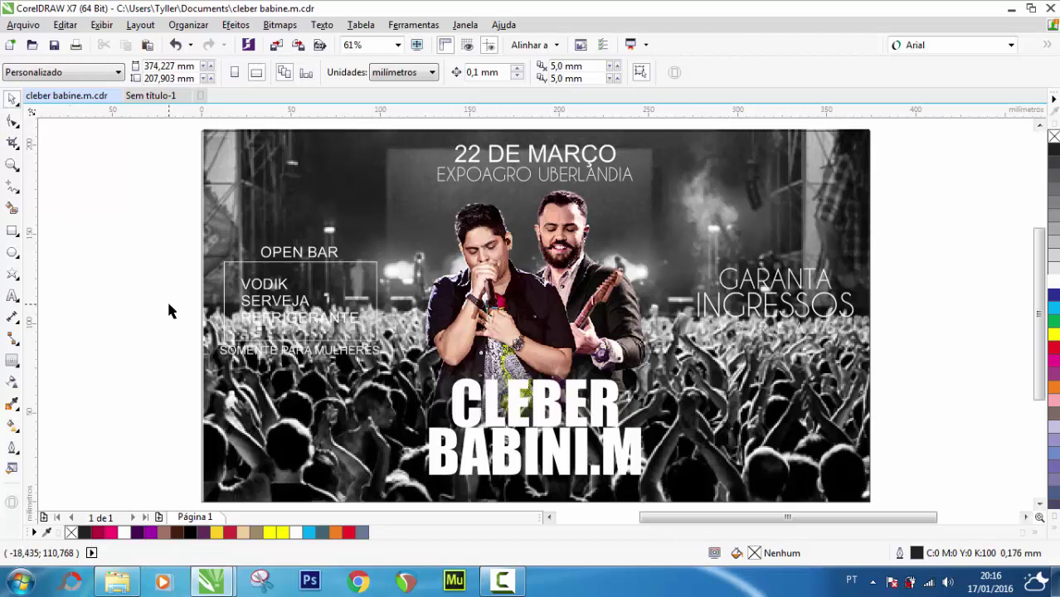
Give the rectangle under the photo a brown R162 G120 B99 fill, no outline, and send it behind
{"action": "left_click", "coordinate": [228, 440]}
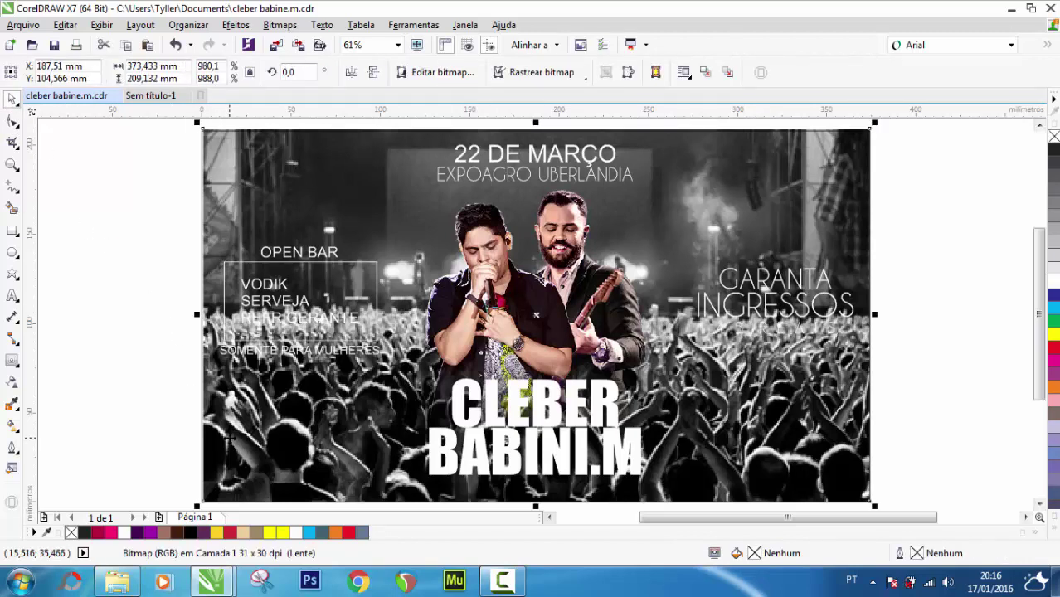
{"action": "left_click", "coordinate": [229, 438], "text": "alt"}
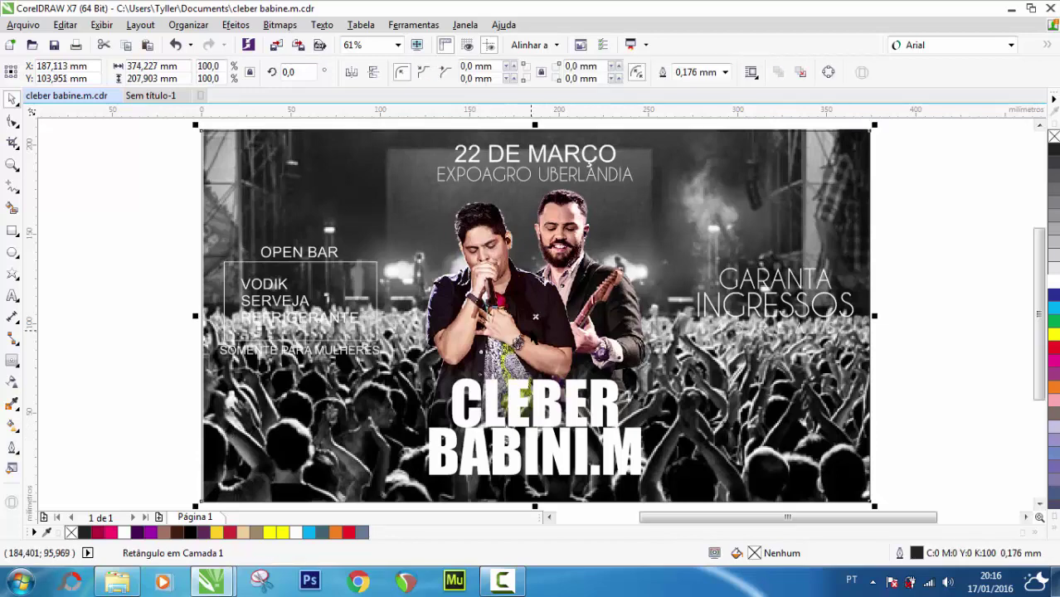
{"action": "left_click_drag", "start_coordinate": [531, 332], "coordinate": [424, 320]}
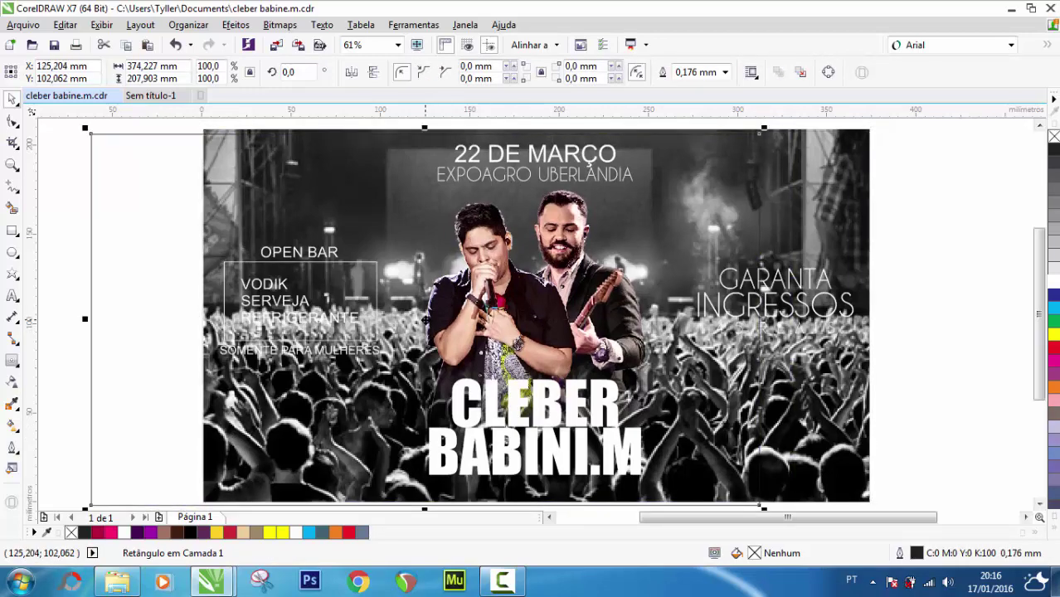
{"action": "key", "text": "ctrl+z"}
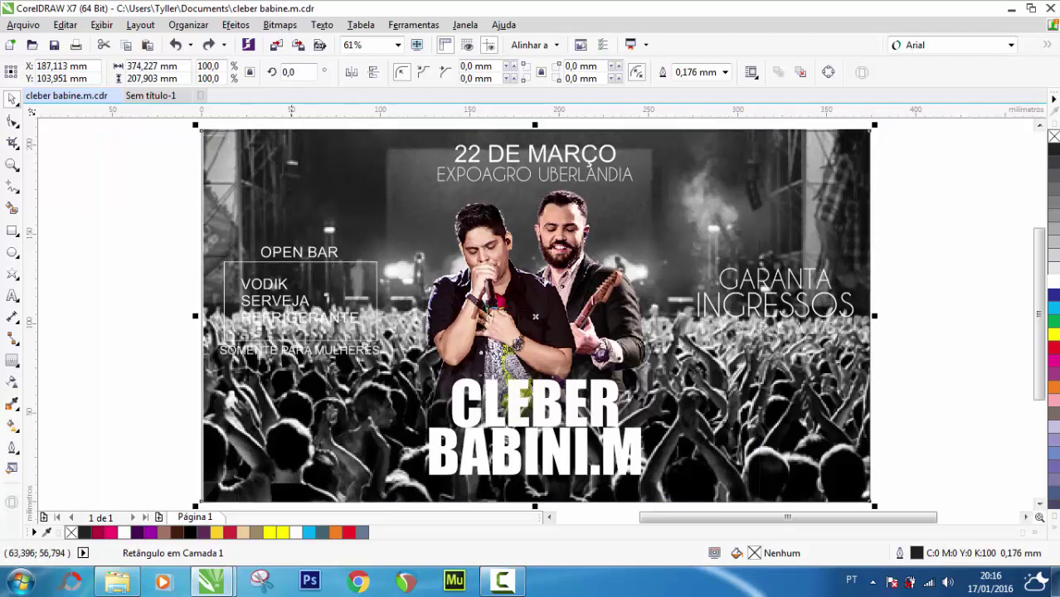
{"action": "left_click", "coordinate": [165, 533]}
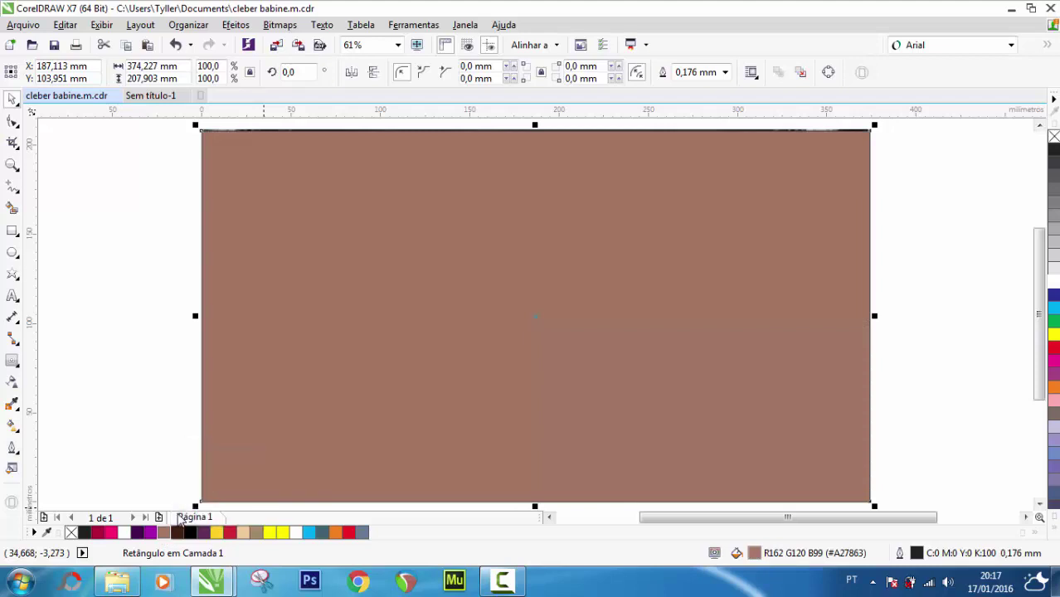
{"action": "key", "text": "ctrl+z"}
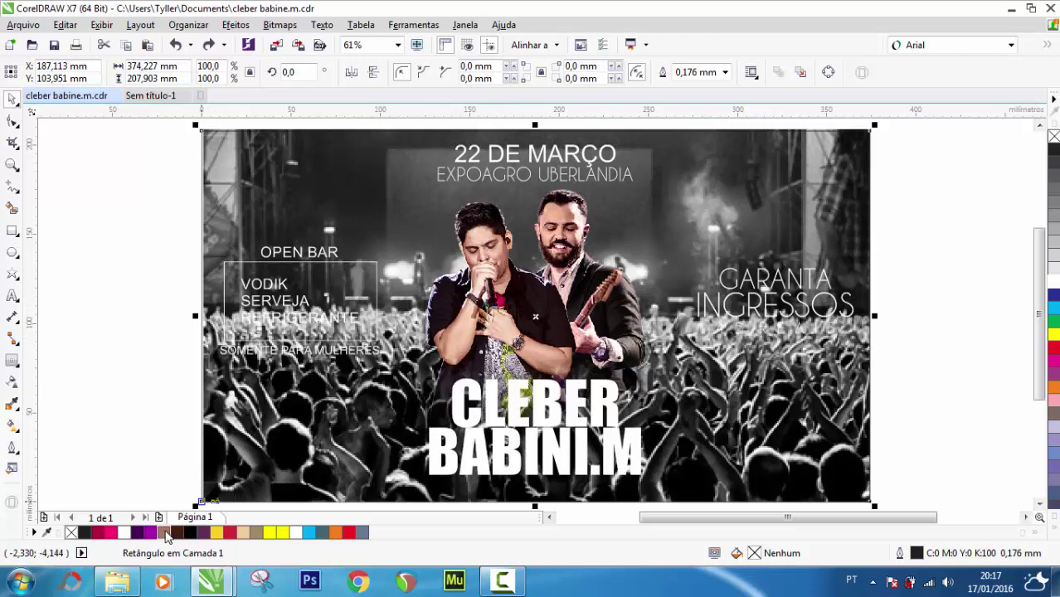
{"action": "left_click", "coordinate": [165, 534]}
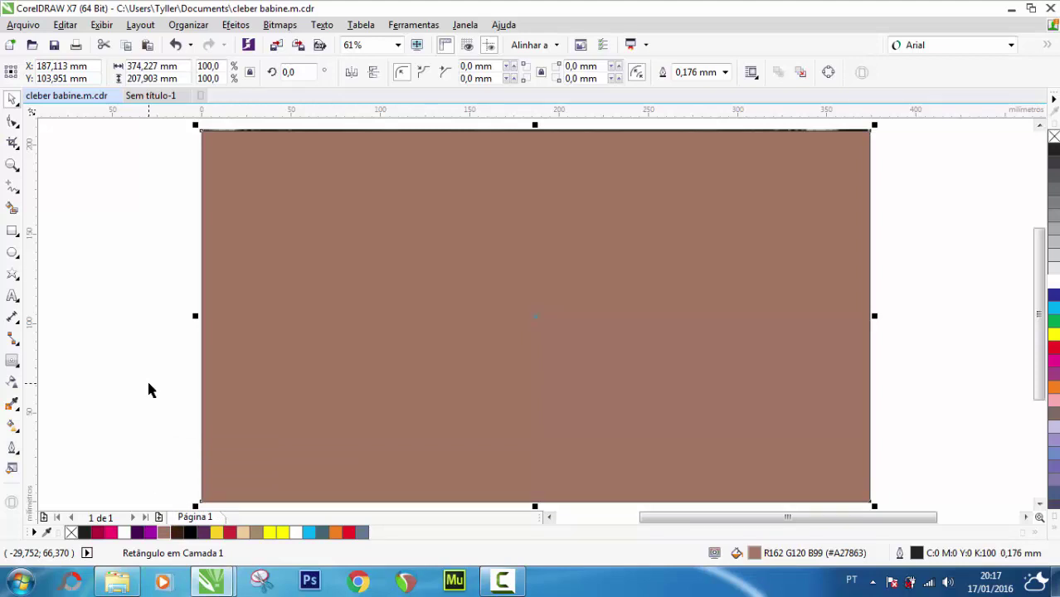
{"action": "right_click", "coordinate": [70, 533]}
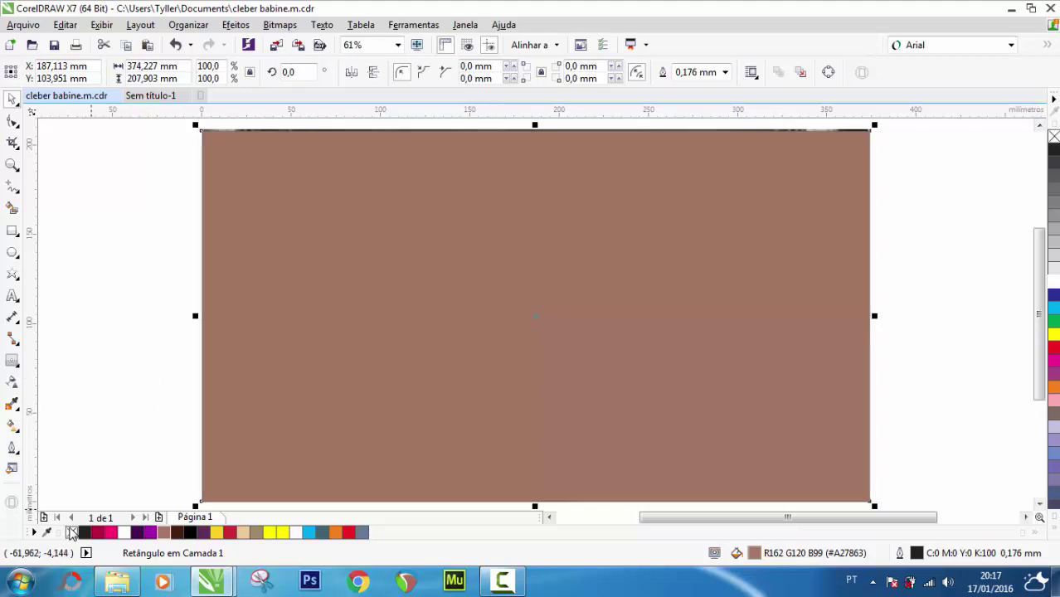
{"action": "key", "text": "ctrl"}
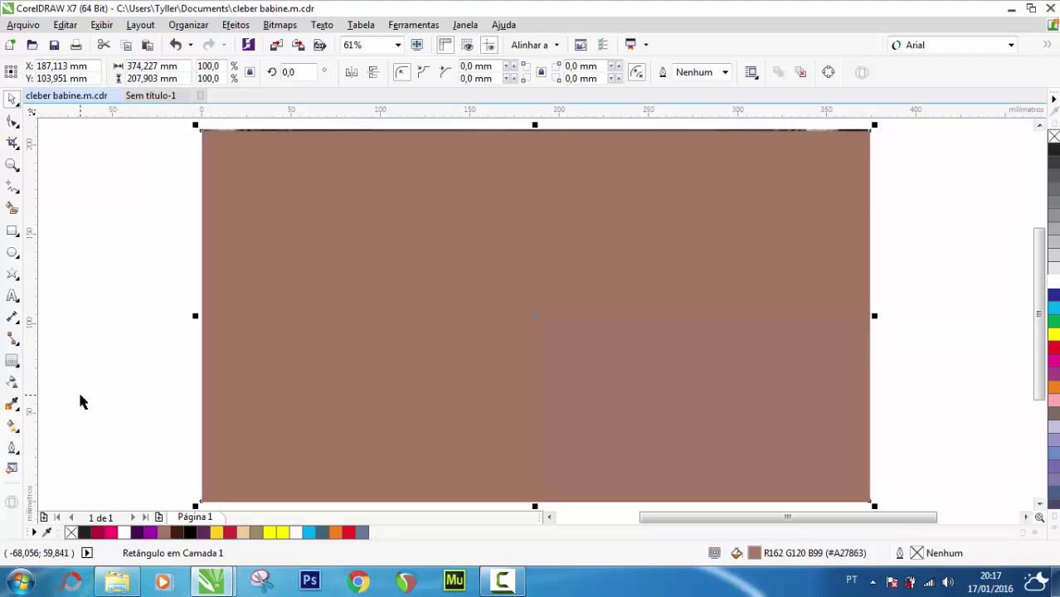
{"action": "key", "text": "ctrl+End"}
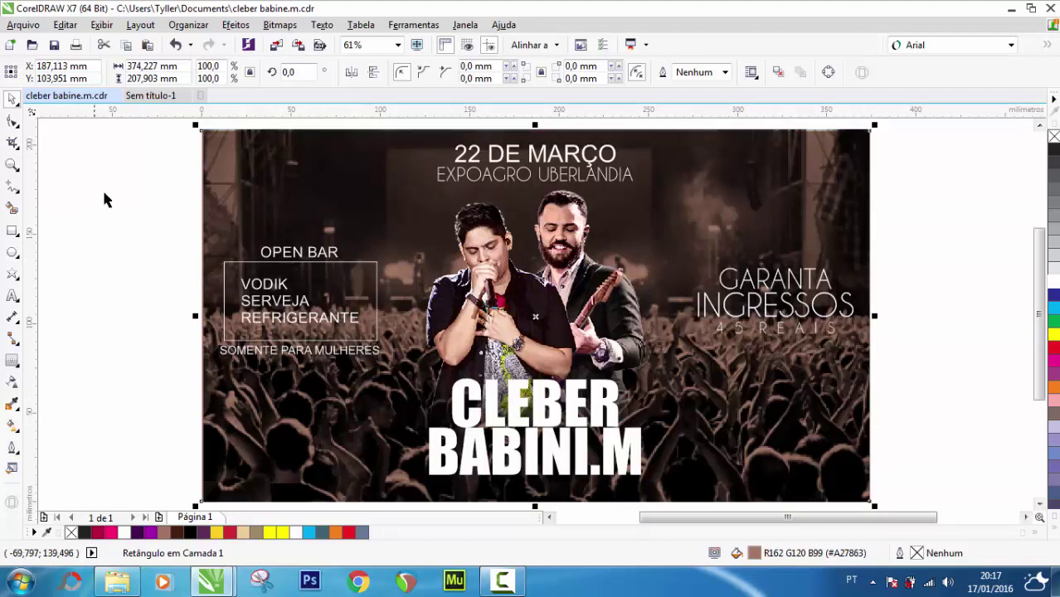
{"action": "left_click", "coordinate": [153, 182]}
Preview the flyer full screen and return to editing
{"action": "left_click", "coordinate": [13, 164]}
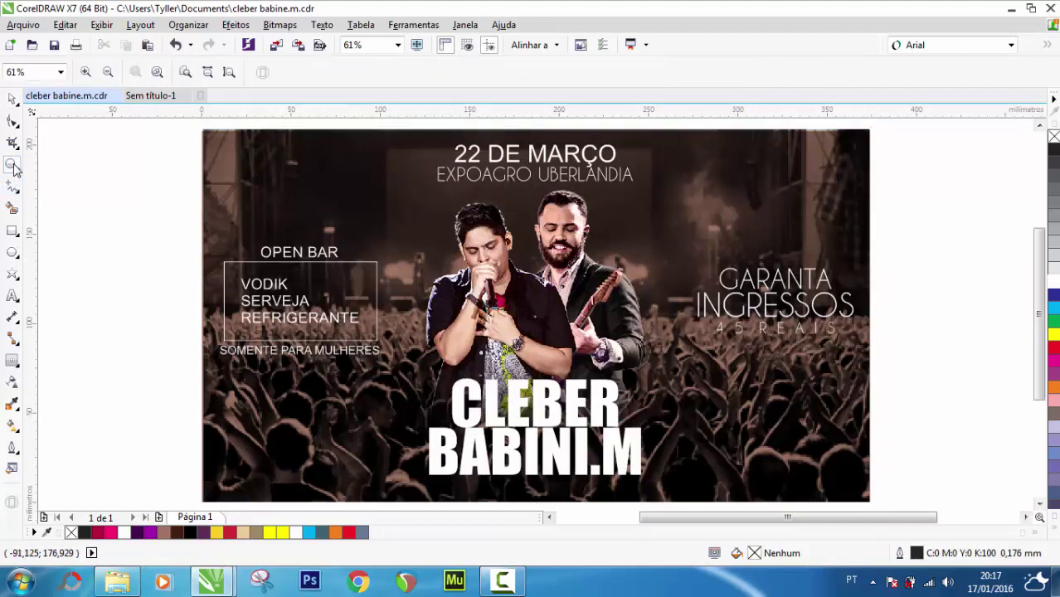
{"action": "left_click", "coordinate": [416, 46]}
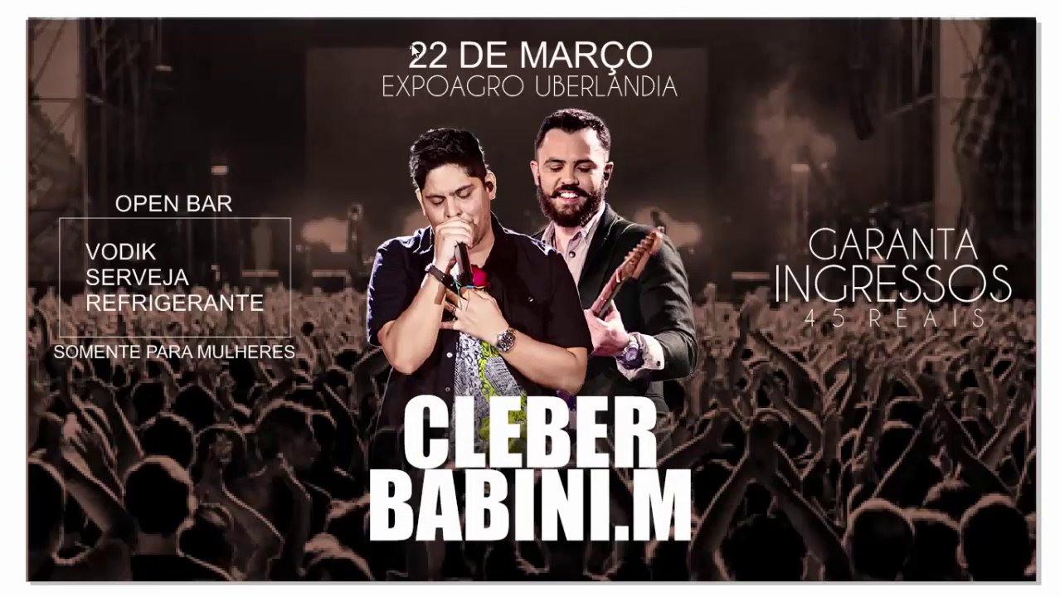
{"action": "left_click", "coordinate": [414, 51]}
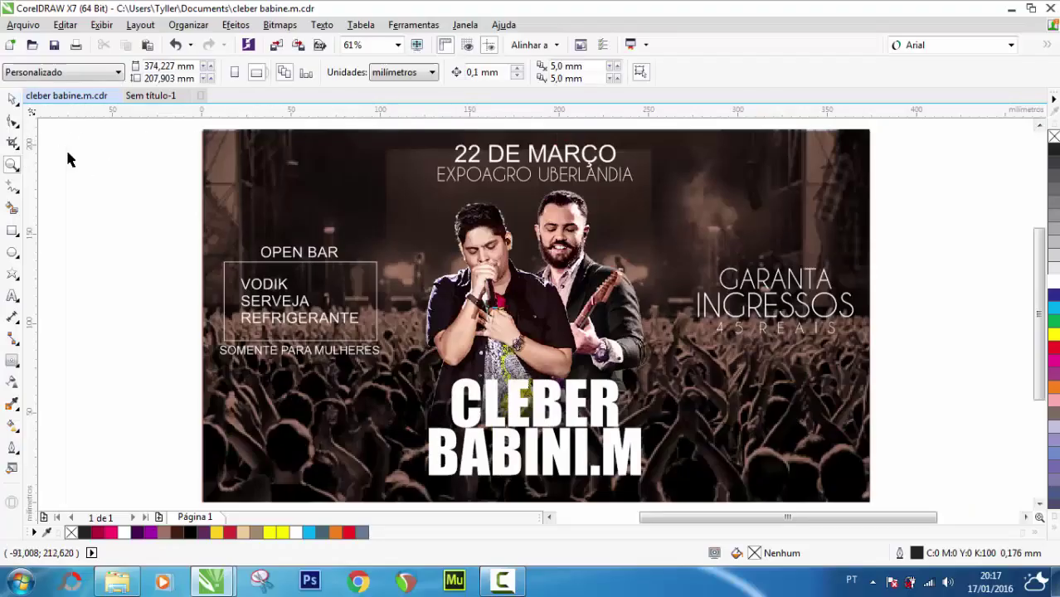
{"action": "key", "text": "space"}
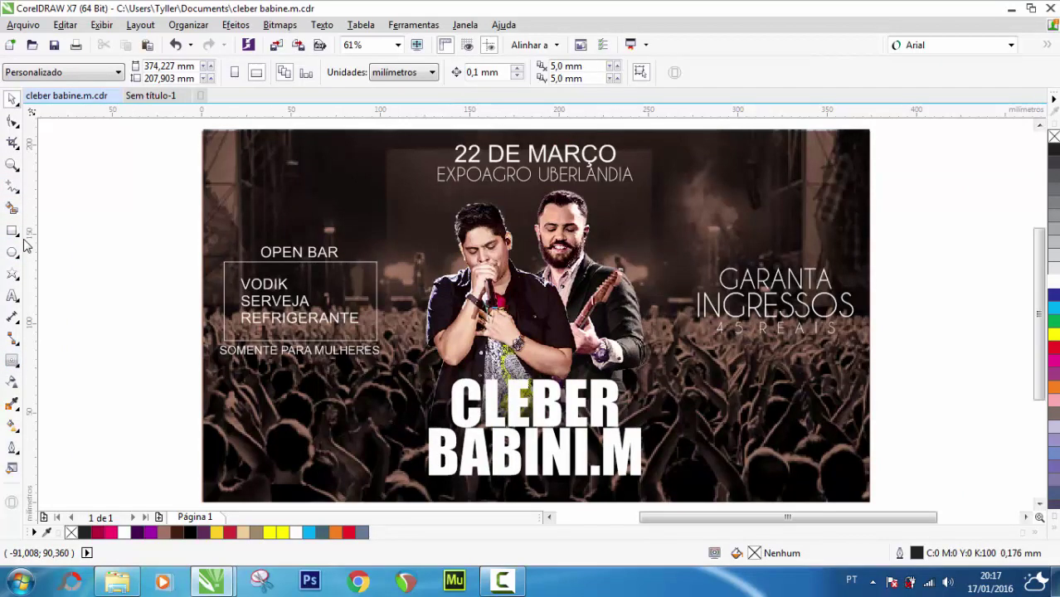
Draw a rectangle of about 373 × 209 mm over the page and fill it black
{"action": "left_click", "coordinate": [12, 230]}
{"action": "mouse_move", "coordinate": [212, 137]}
{"action": "left_mouse_down"}
{"action": "mouse_move", "coordinate": [391, 201]}
{"action": "mouse_move", "coordinate": [679, 252]}
{"action": "mouse_move", "coordinate": [894, 426]}
{"action": "mouse_move", "coordinate": [880, 497]}
{"action": "mouse_move", "coordinate": [868, 503]}
{"action": "mouse_move", "coordinate": [870, 456]}
{"action": "left_mouse_up"}
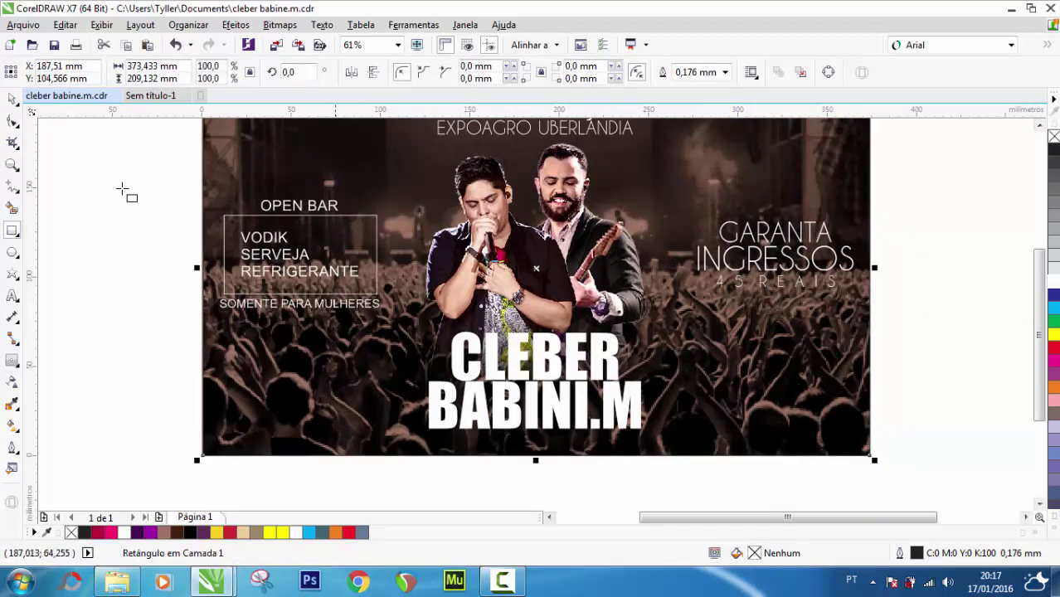
{"action": "left_click", "coordinate": [12, 99]}
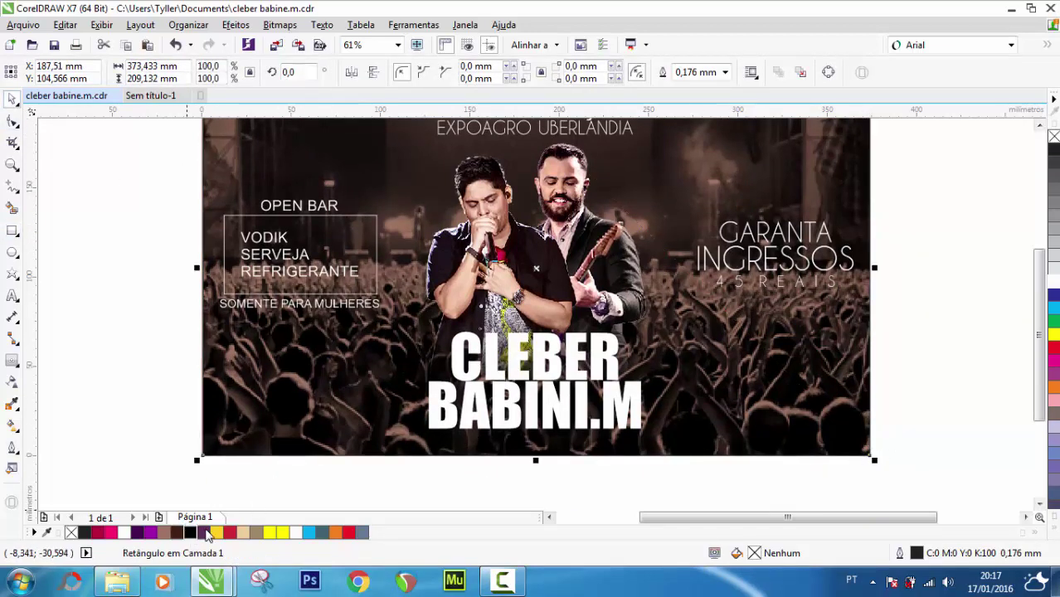
{"action": "left_click", "coordinate": [189, 534]}
{"action": "mouse_move", "coordinate": [1041, 309]}
{"action": "left_mouse_down"}
{"action": "mouse_move", "coordinate": [1039, 284]}
{"action": "mouse_move", "coordinate": [1036, 292]}
{"action": "left_mouse_up"}
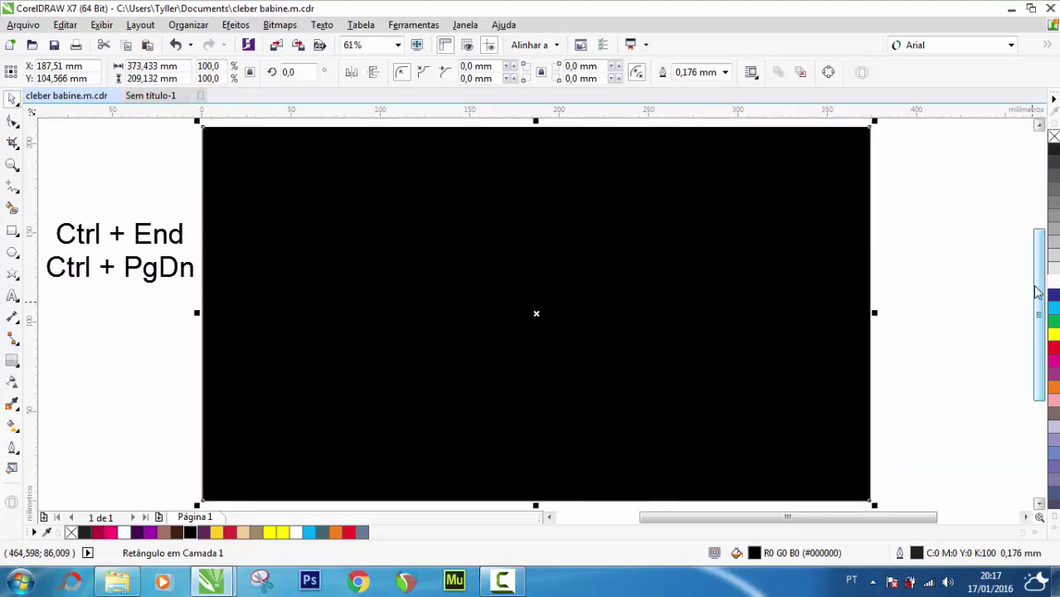
Stack the black rectangle just above the crowd photo and give it a horizontal gradient transparency
{"action": "key", "text": "ctrl+End"}
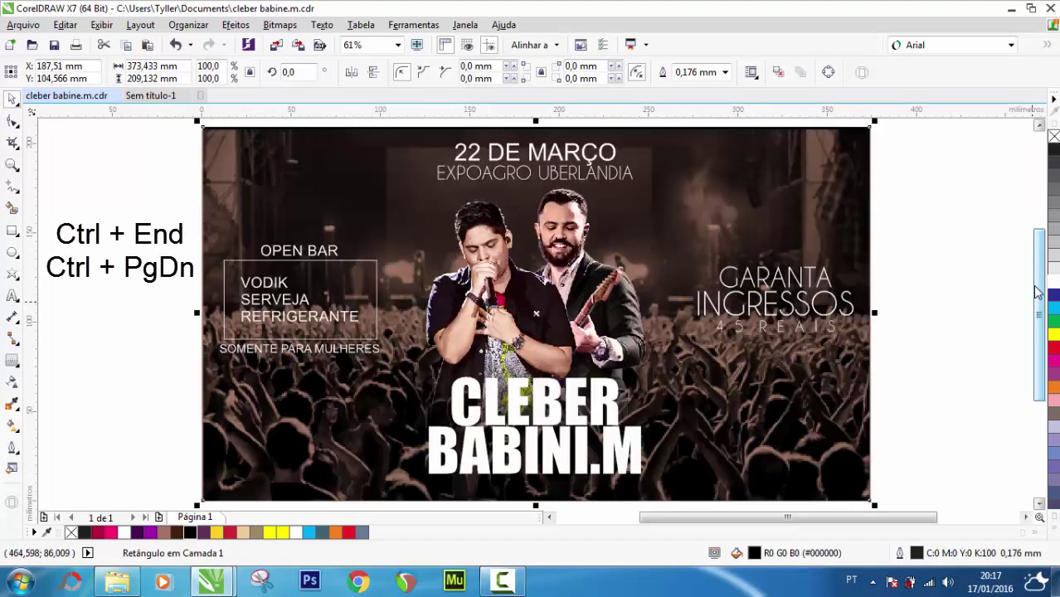
{"action": "key", "text": "ctrl+Page_Up"}
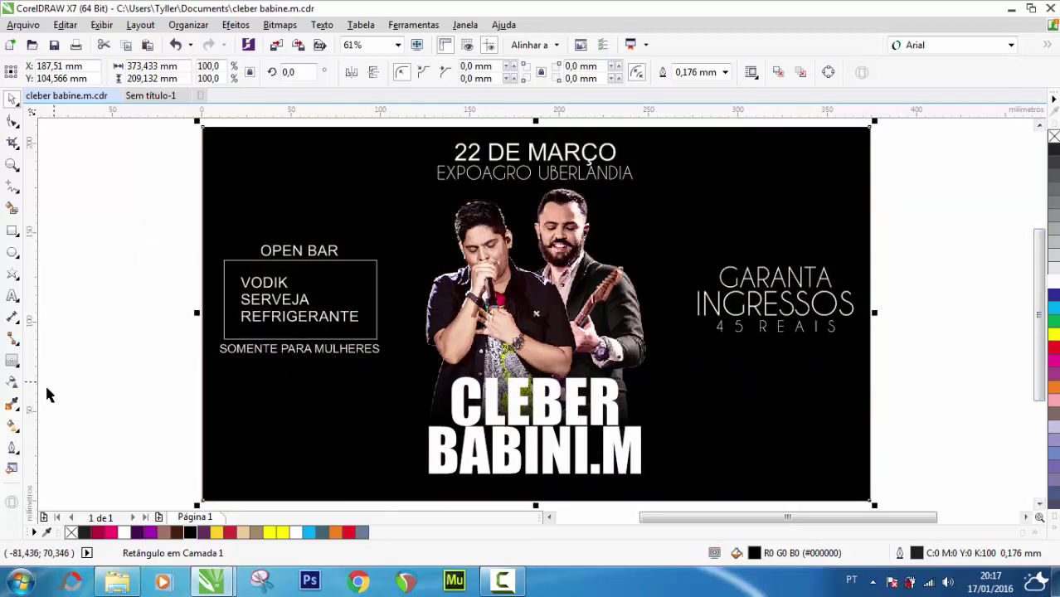
{"action": "left_click", "coordinate": [12, 382]}
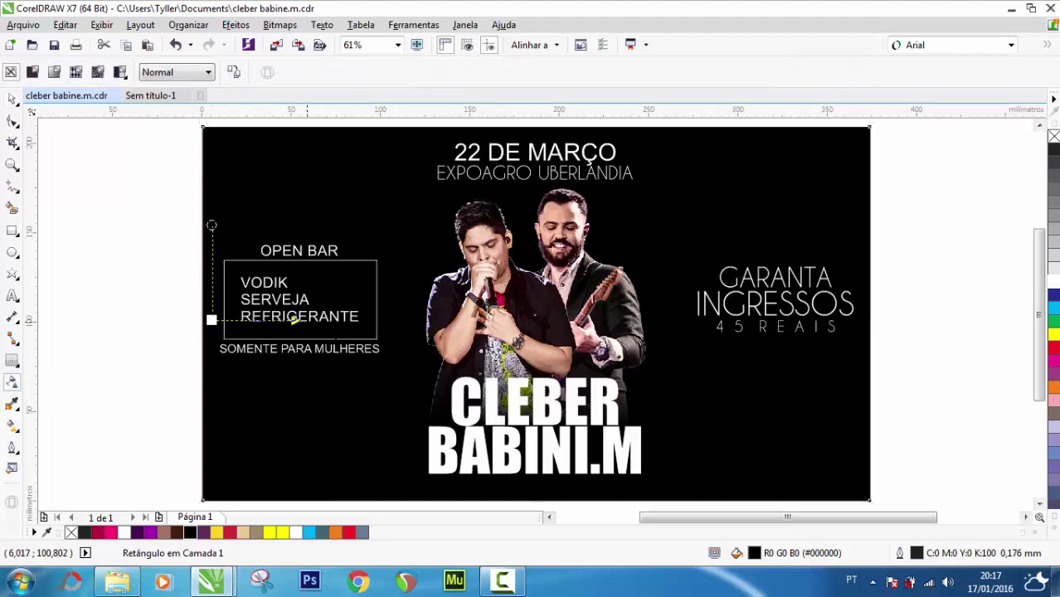
{"action": "left_click_drag", "start_coordinate": [212, 319], "coordinate": [419, 319]}
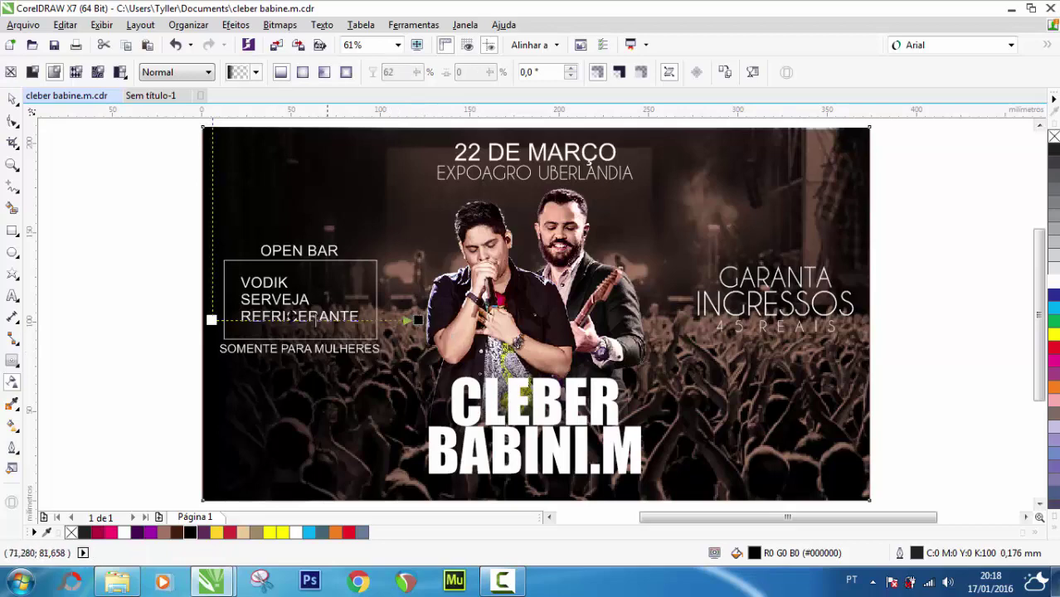
Mirror the faded rectangle horizontally so the darkening flips sides
{"action": "left_click", "coordinate": [12, 97]}
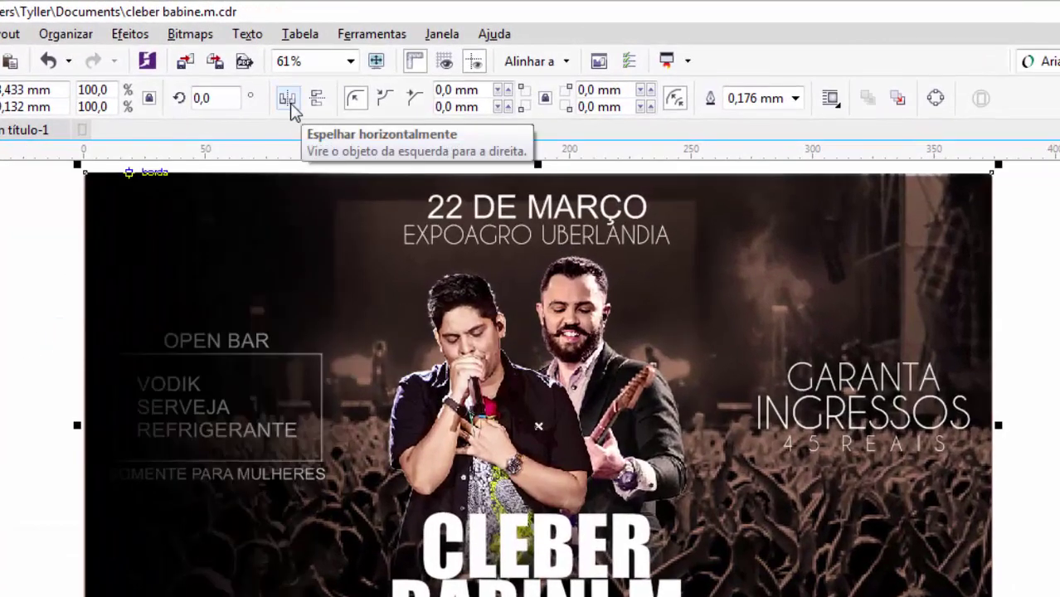
{"action": "left_click", "coordinate": [289, 100]}
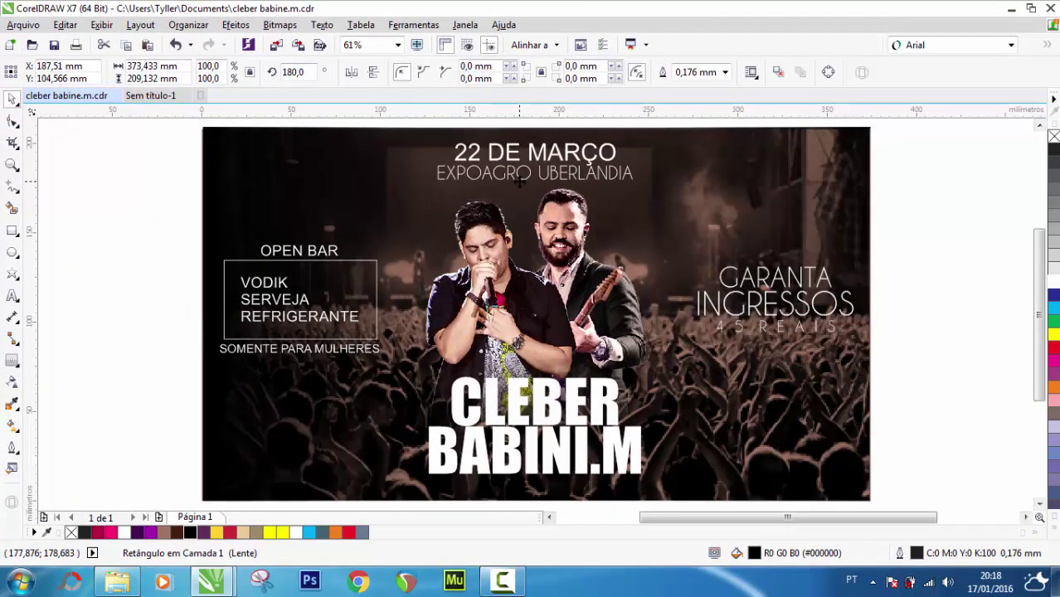
{"action": "left_click", "coordinate": [131, 197]}
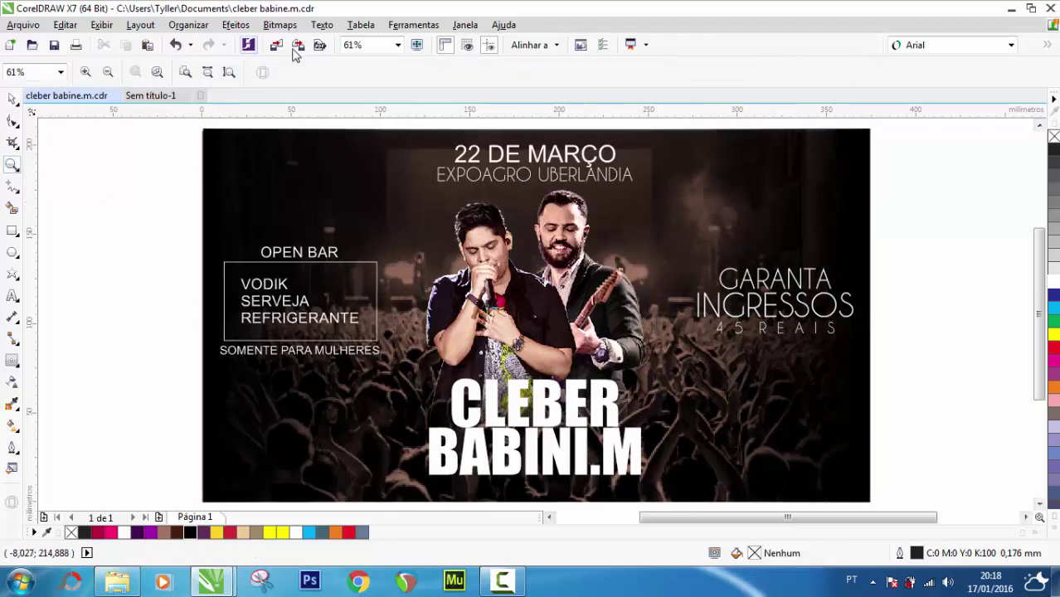
{"action": "left_click", "coordinate": [417, 47]}
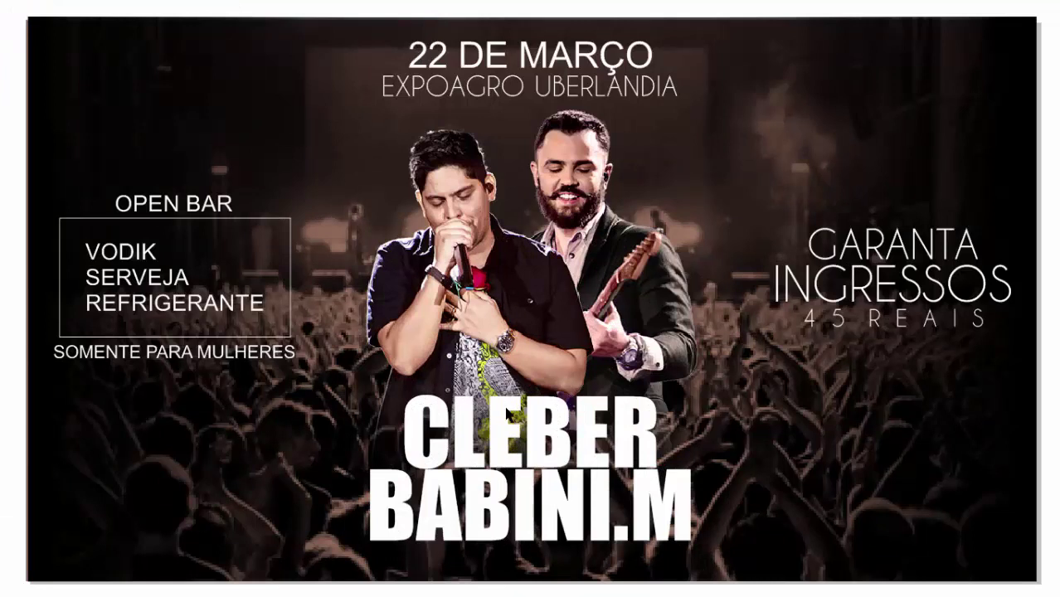
{"action": "left_click", "coordinate": [507, 411]}
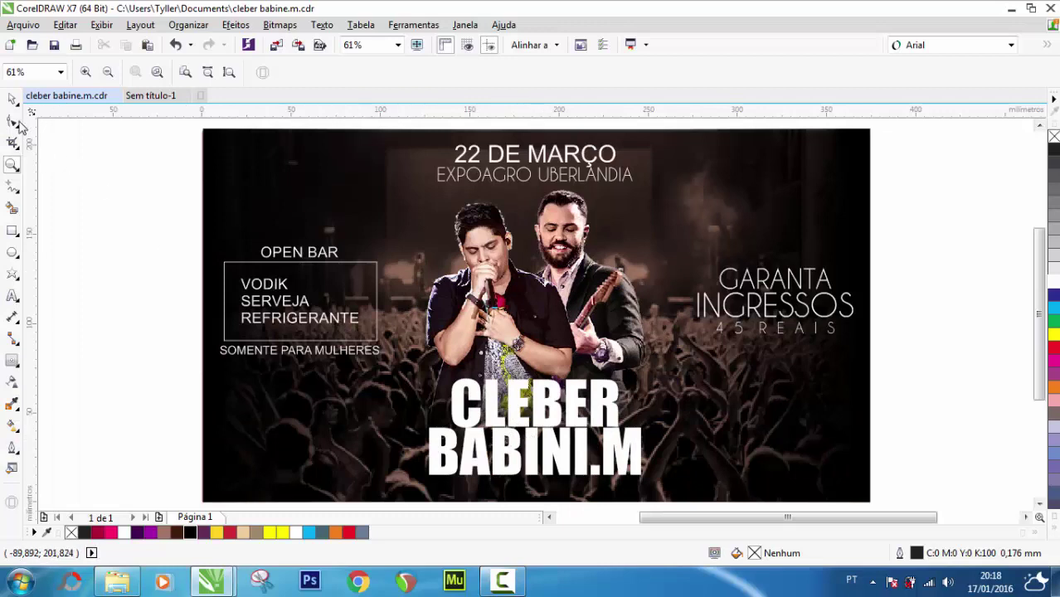
{"action": "left_click", "coordinate": [11, 99]}
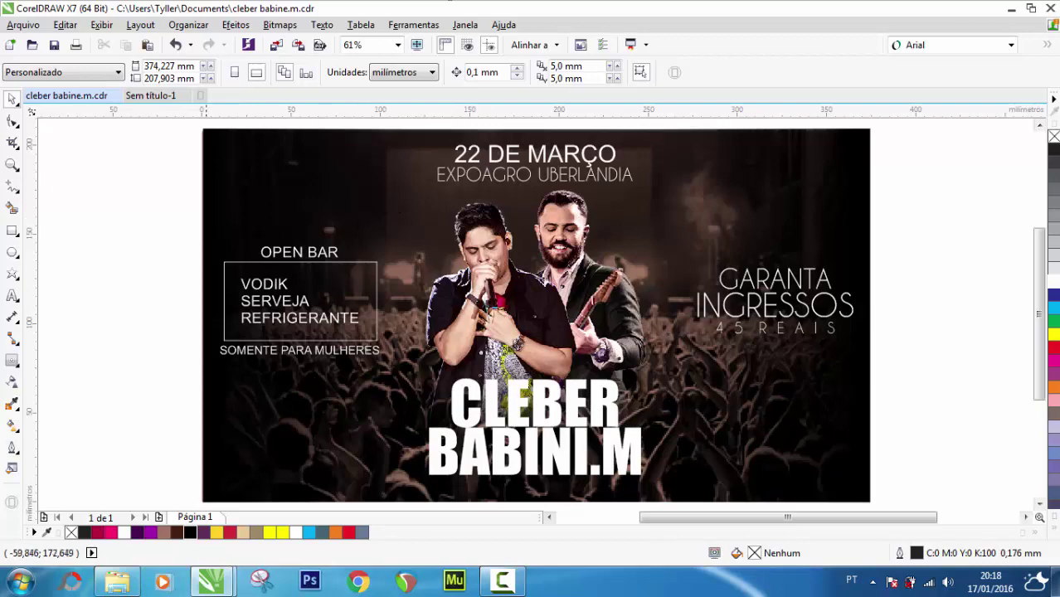
Paste the concert crowd photo from Sem titulo-1 into the flyer and scale it to fill the page
{"action": "left_click", "coordinate": [149, 96]}
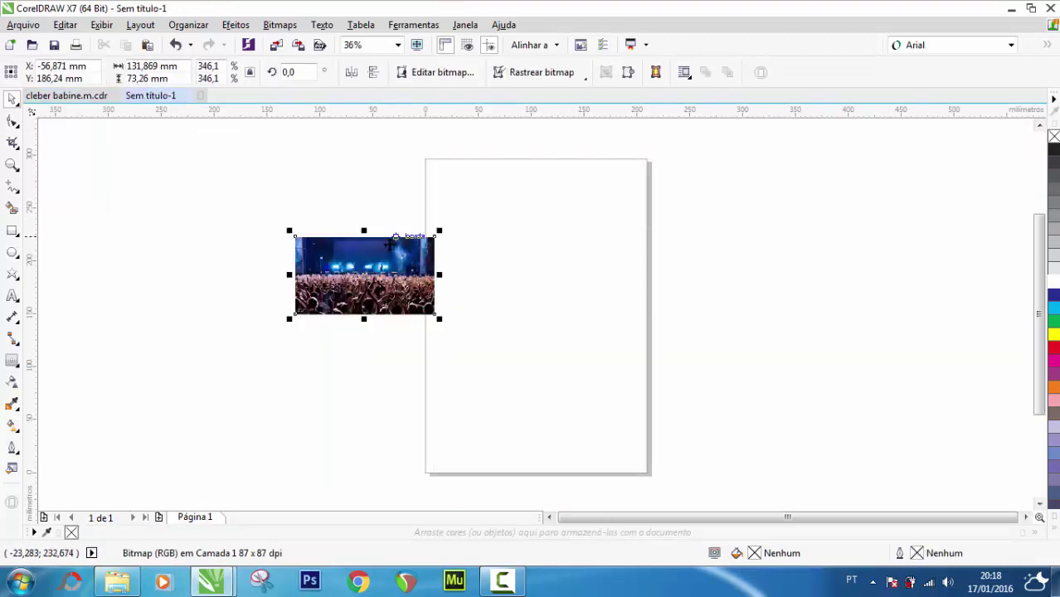
{"action": "left_click", "coordinate": [79, 98]}
{"action": "key", "text": "ctrl+v"}
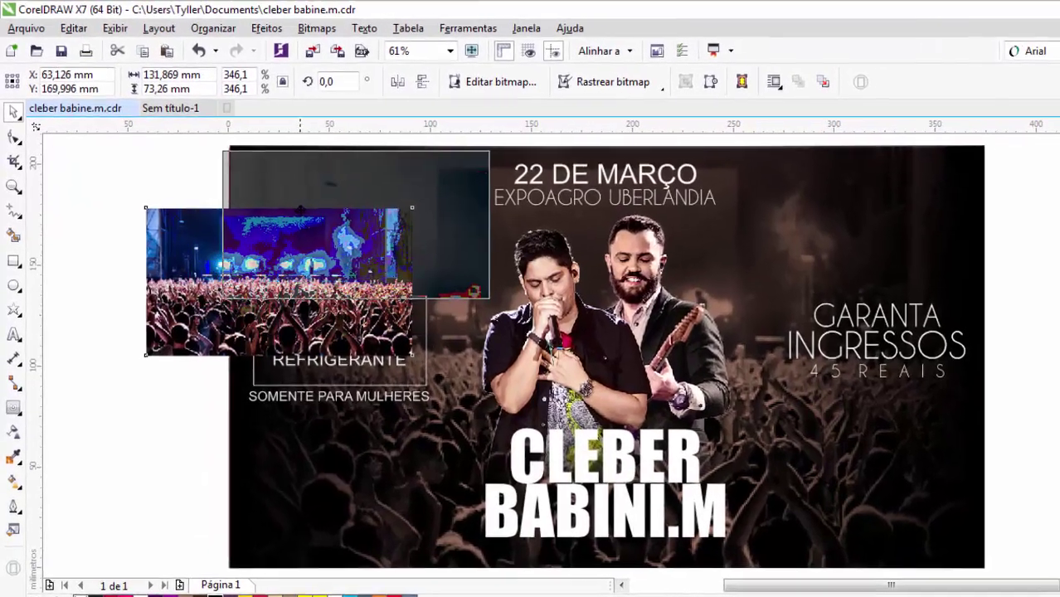
{"action": "left_click_drag", "start_coordinate": [198, 241], "coordinate": [270, 184]}
{"action": "left_click_drag", "start_coordinate": [327, 222], "coordinate": [327, 223]}
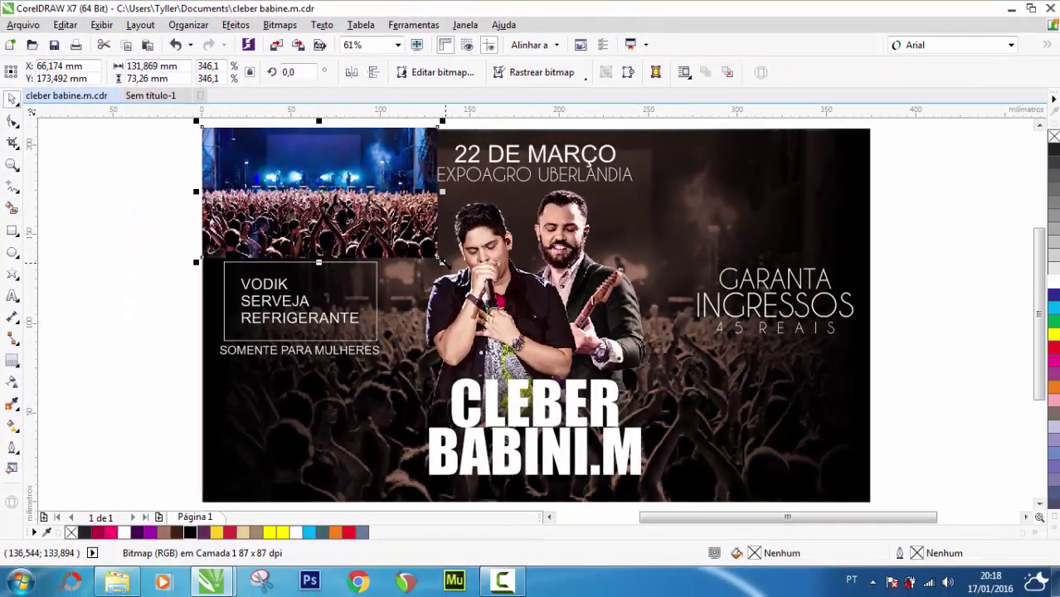
{"action": "left_click_drag", "start_coordinate": [442, 262], "coordinate": [880, 461]}
Send the crowd photo behind the singers and flyer text
{"action": "scroll", "coordinate": [866, 469], "scroll_direction": "up", "scroll_amount": 5}
{"action": "scroll", "coordinate": [842, 454], "scroll_direction": "up", "scroll_amount": 1}
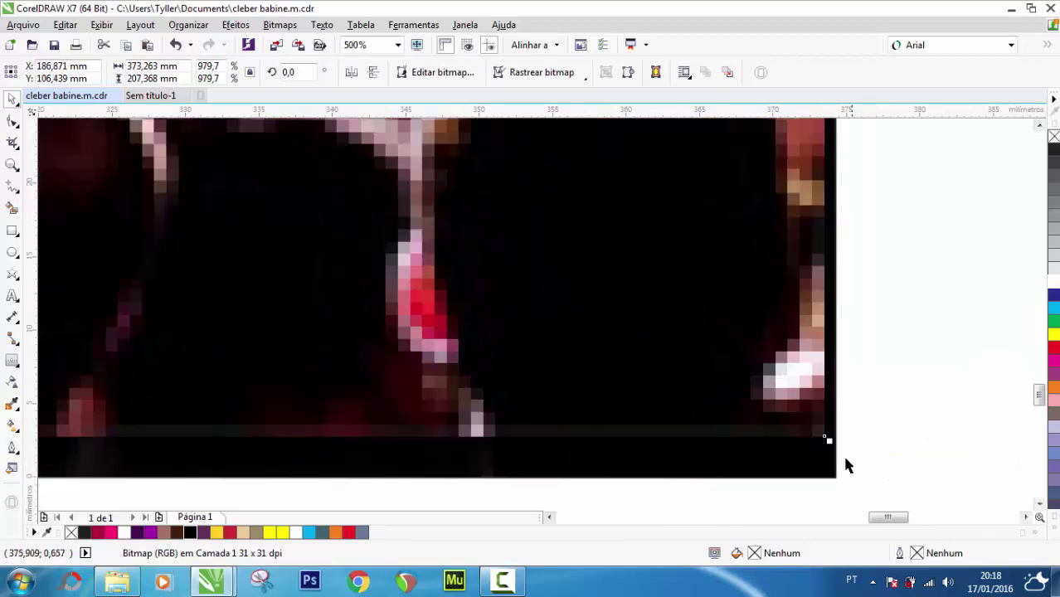
{"action": "scroll", "coordinate": [838, 455], "scroll_direction": "down", "scroll_amount": 5}
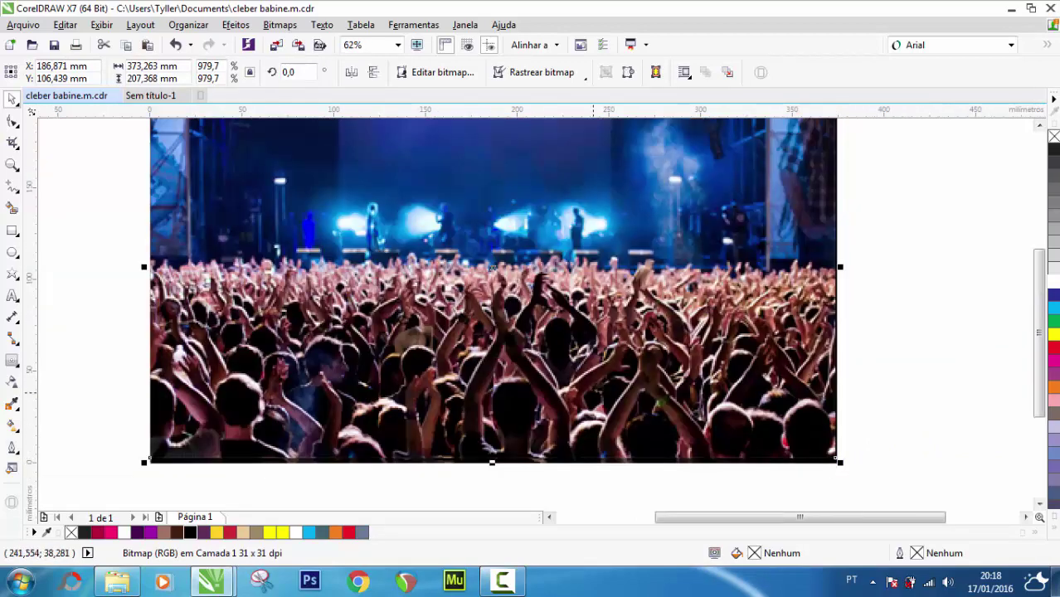
{"action": "left_click", "coordinate": [12, 166]}
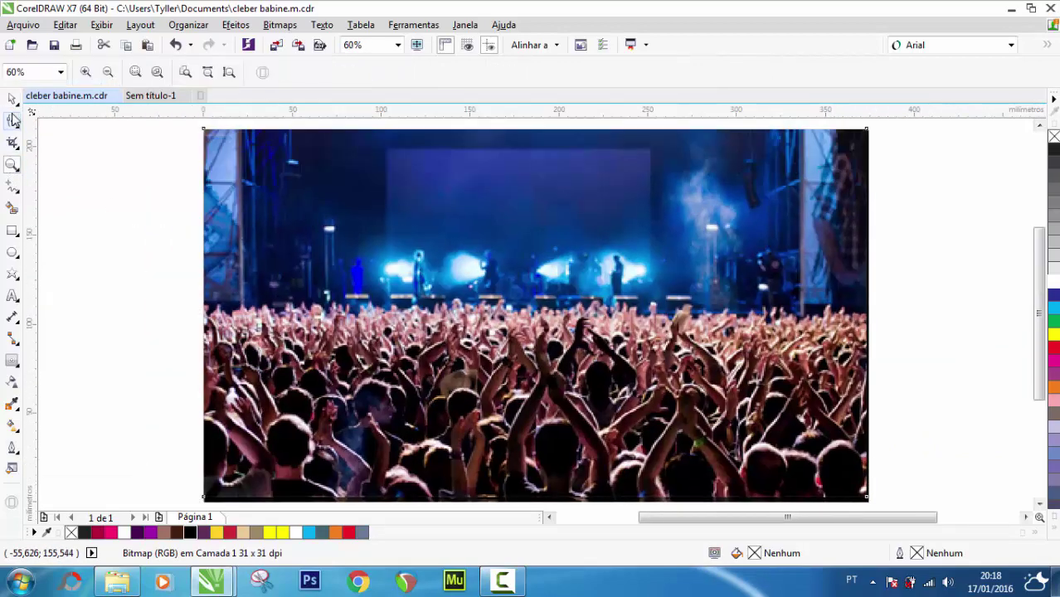
{"action": "left_click", "coordinate": [12, 100]}
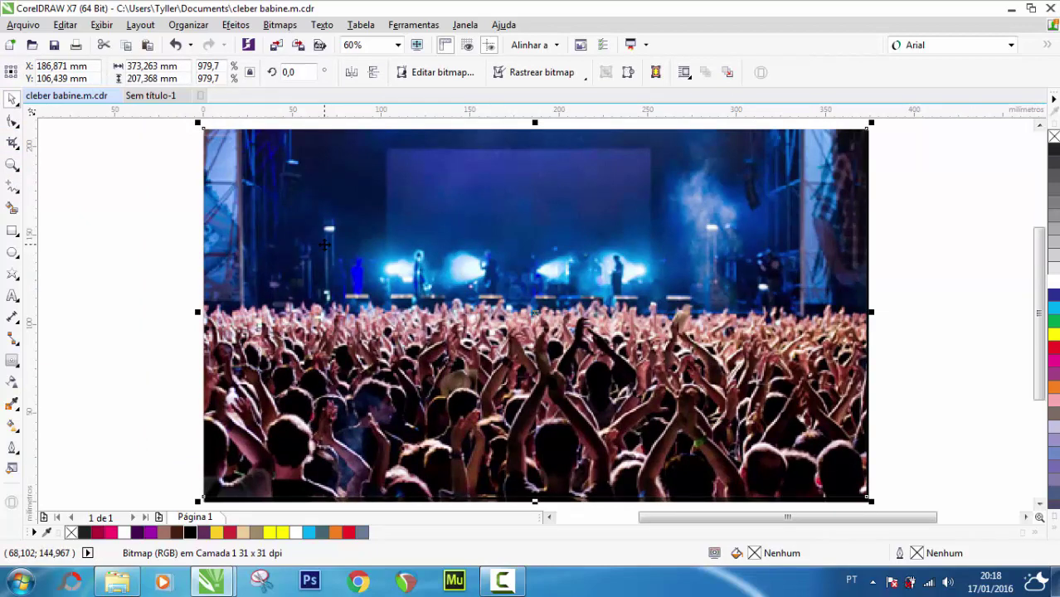
{"action": "key", "text": "ctrl+shift+u"}
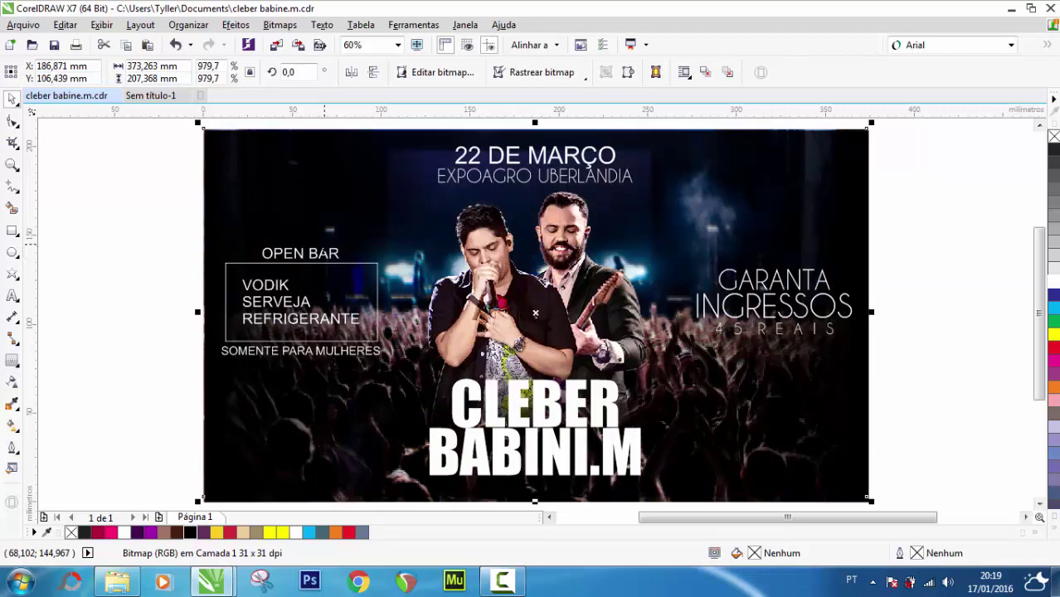
{"action": "left_click", "coordinate": [12, 382]}
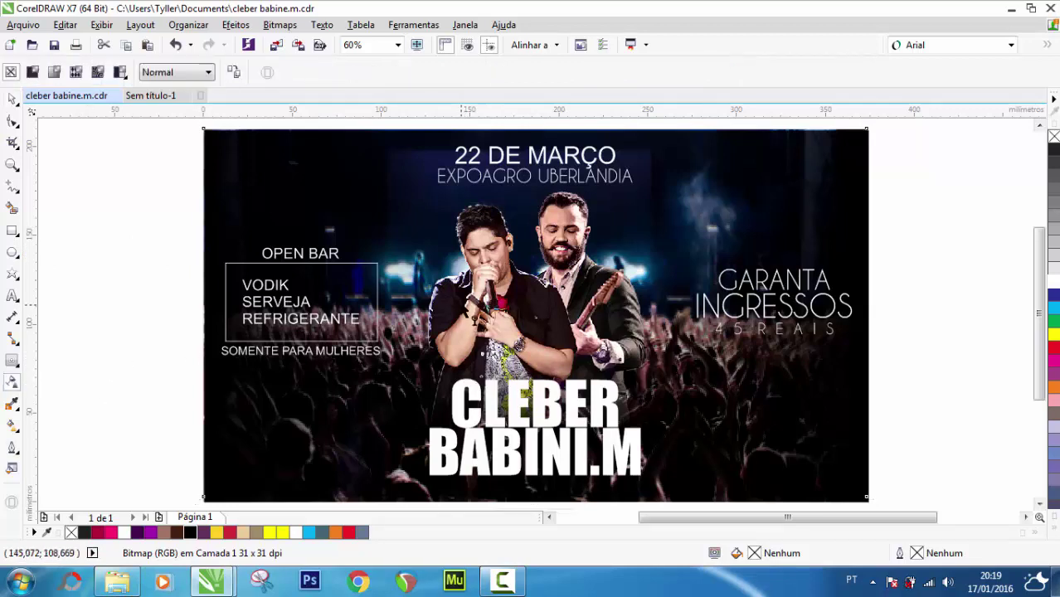
{"action": "mouse_move", "coordinate": [459, 339]}
{"action": "left_mouse_down"}
{"action": "mouse_move", "coordinate": [459, 383]}
{"action": "mouse_move", "coordinate": [459, 373]}
{"action": "left_mouse_up"}
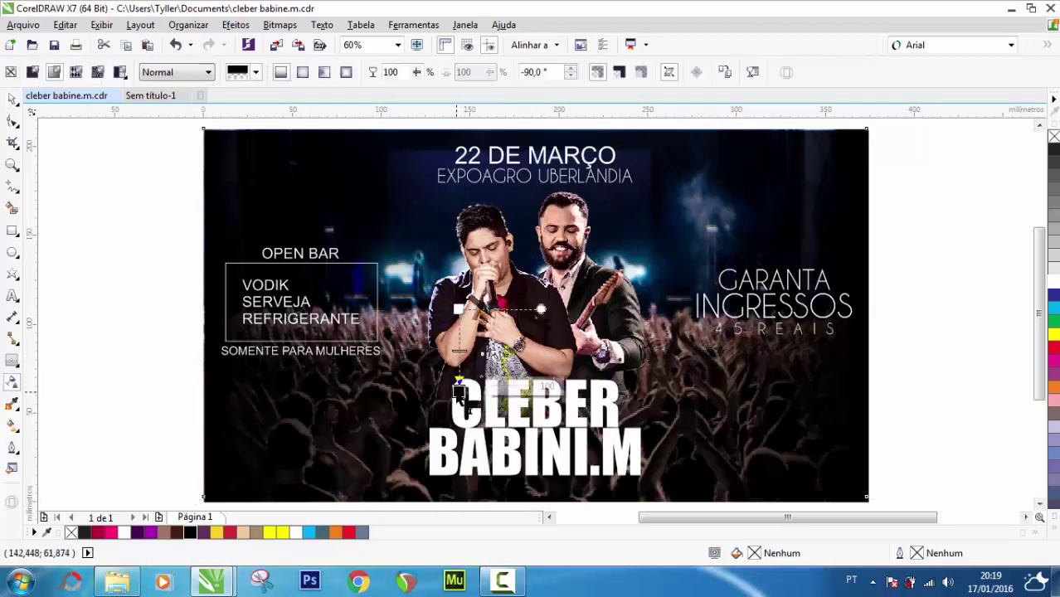
{"action": "left_click_drag", "start_coordinate": [459, 310], "coordinate": [458, 284]}
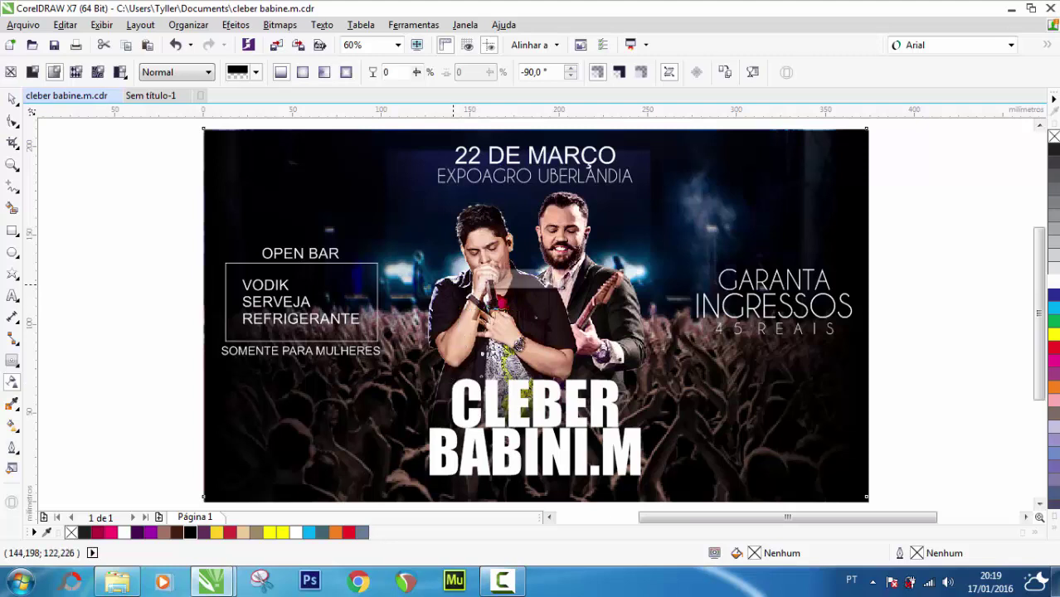
{"action": "left_click_drag", "start_coordinate": [459, 383], "coordinate": [459, 366]}
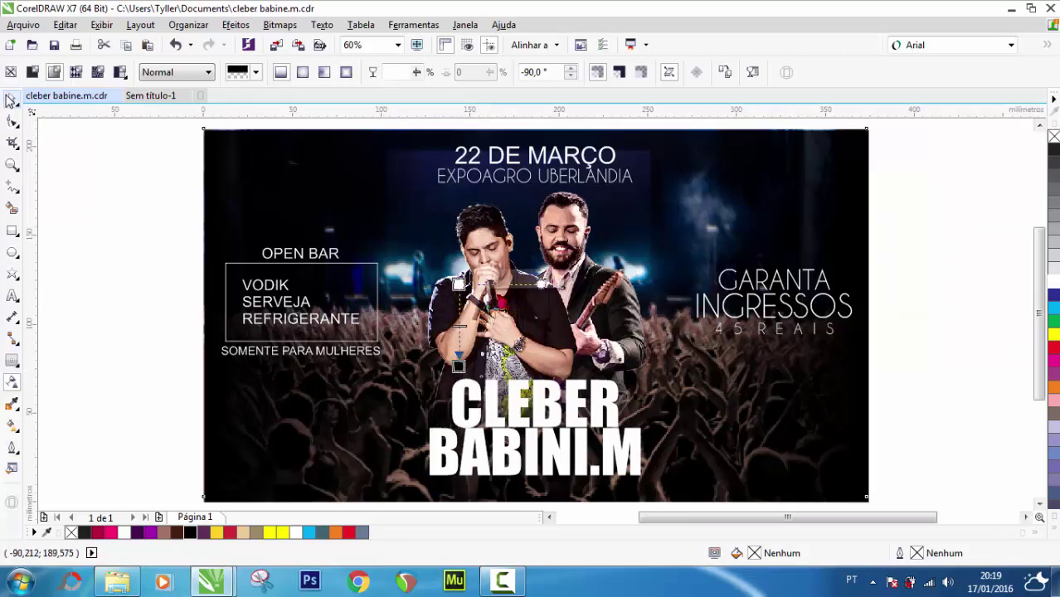
{"action": "left_click", "coordinate": [12, 100]}
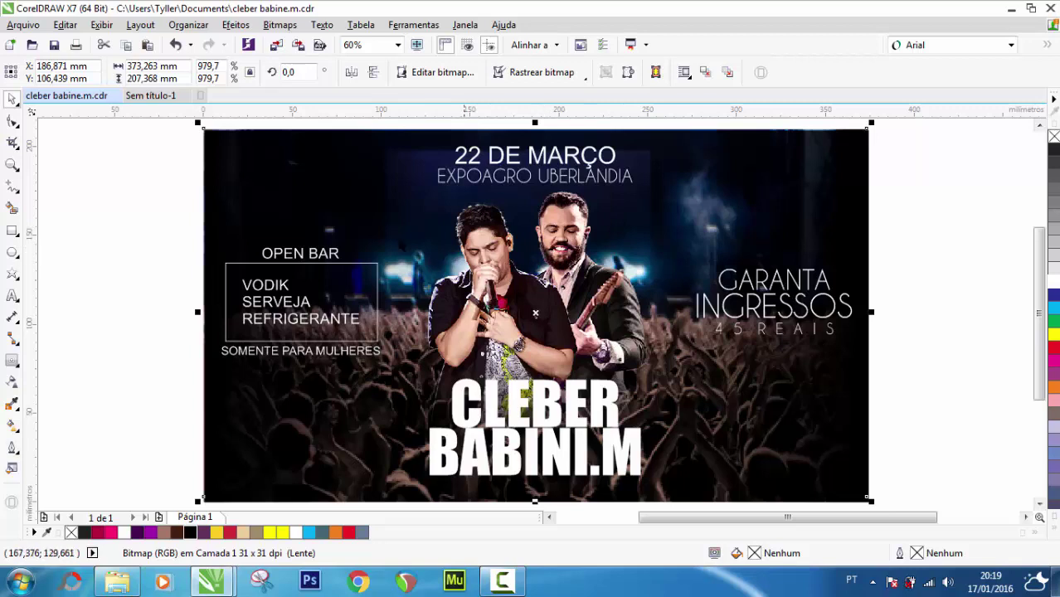
{"action": "left_click_drag", "start_coordinate": [198, 501], "coordinate": [198, 505]}
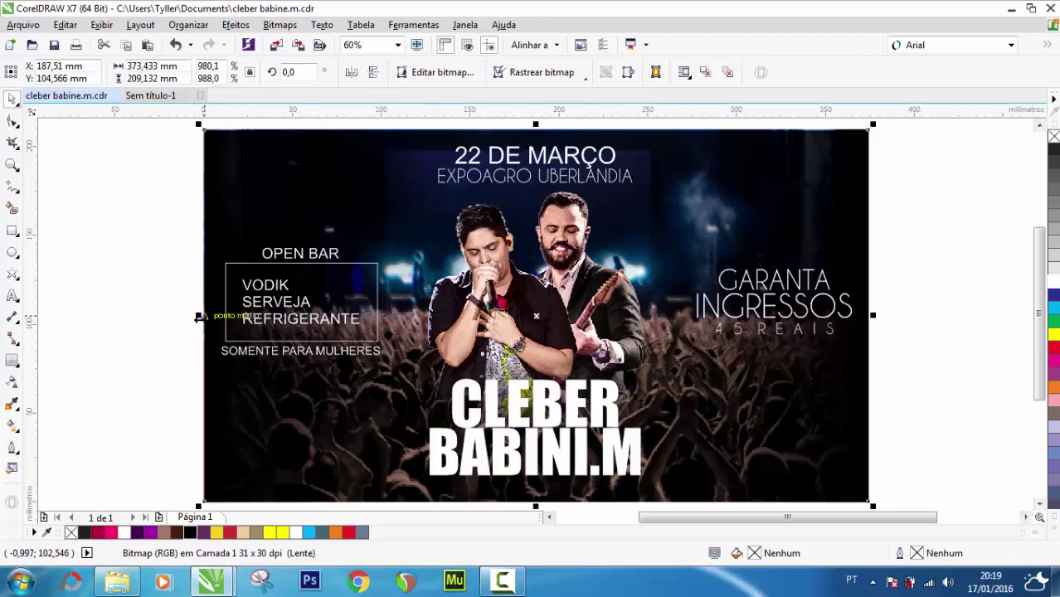
{"action": "left_click", "coordinate": [189, 166]}
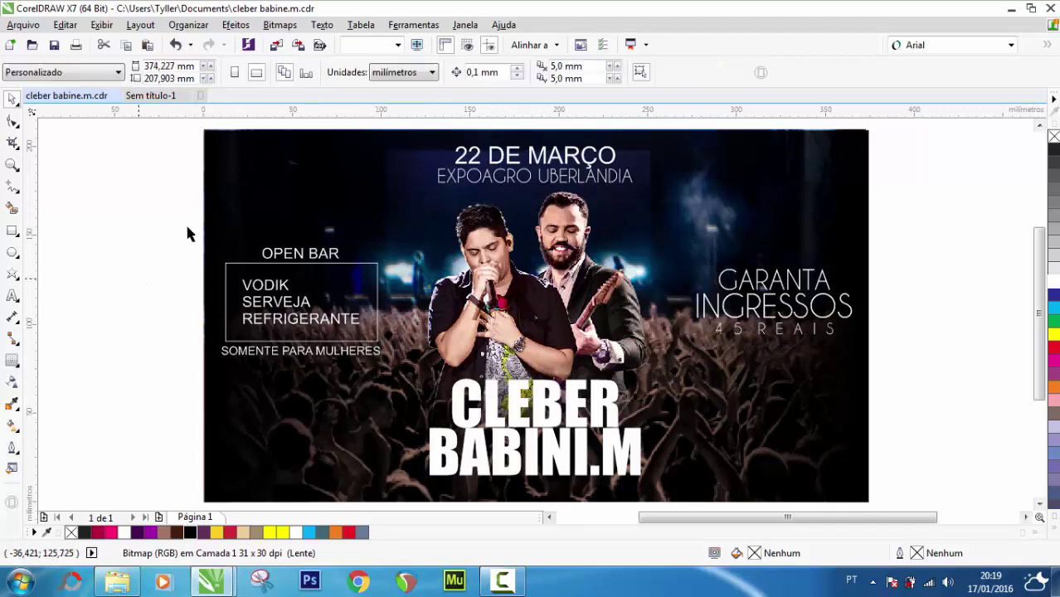
{"action": "left_click", "coordinate": [462, 249]}
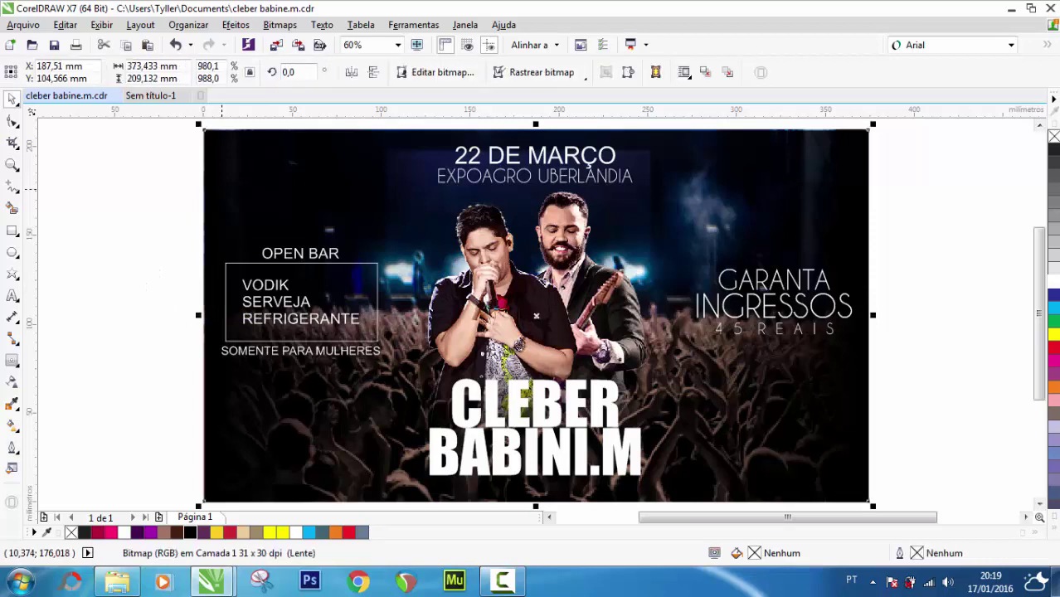
{"action": "left_click", "coordinate": [13, 382]}
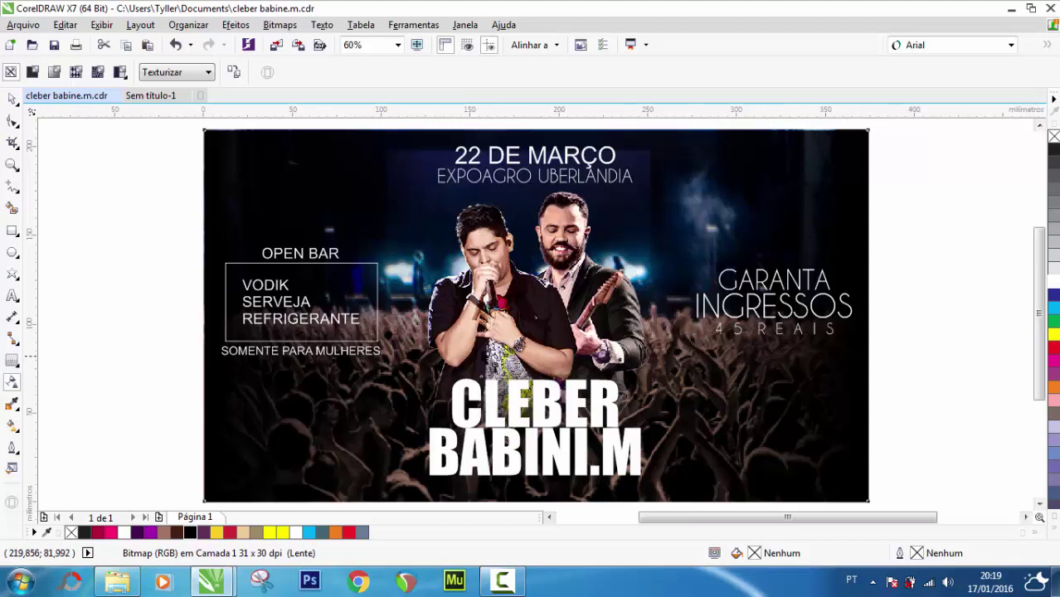
{"action": "left_click", "coordinate": [13, 100]}
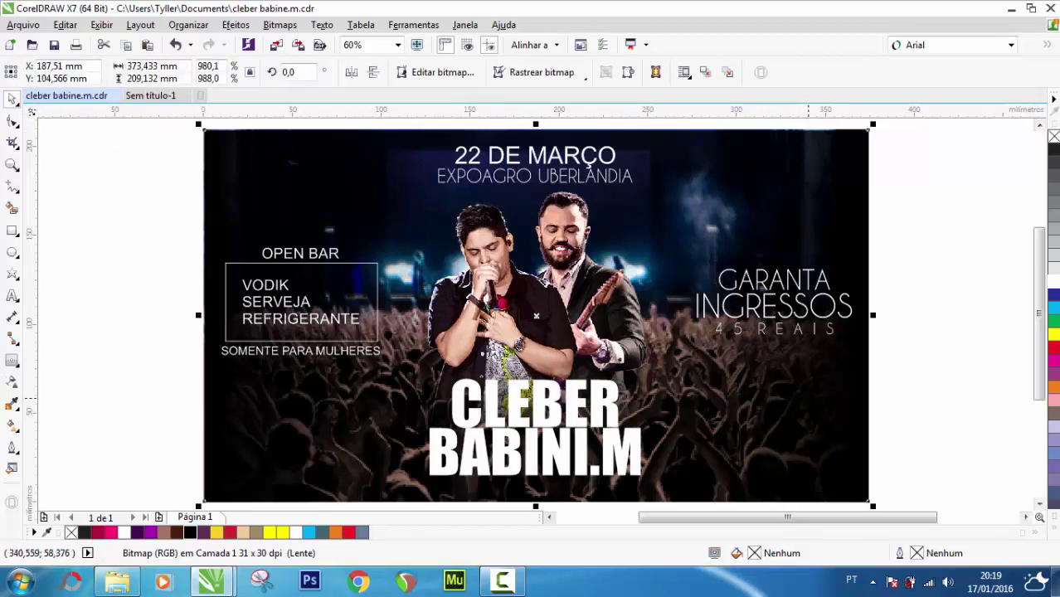
{"action": "key", "text": "Tab"}
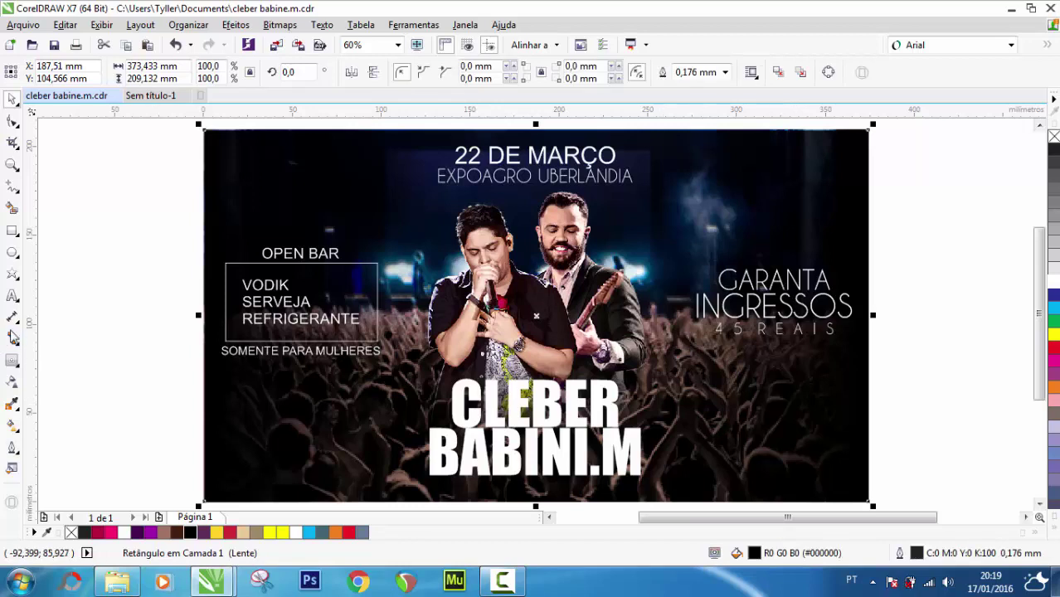
{"action": "left_click", "coordinate": [13, 381]}
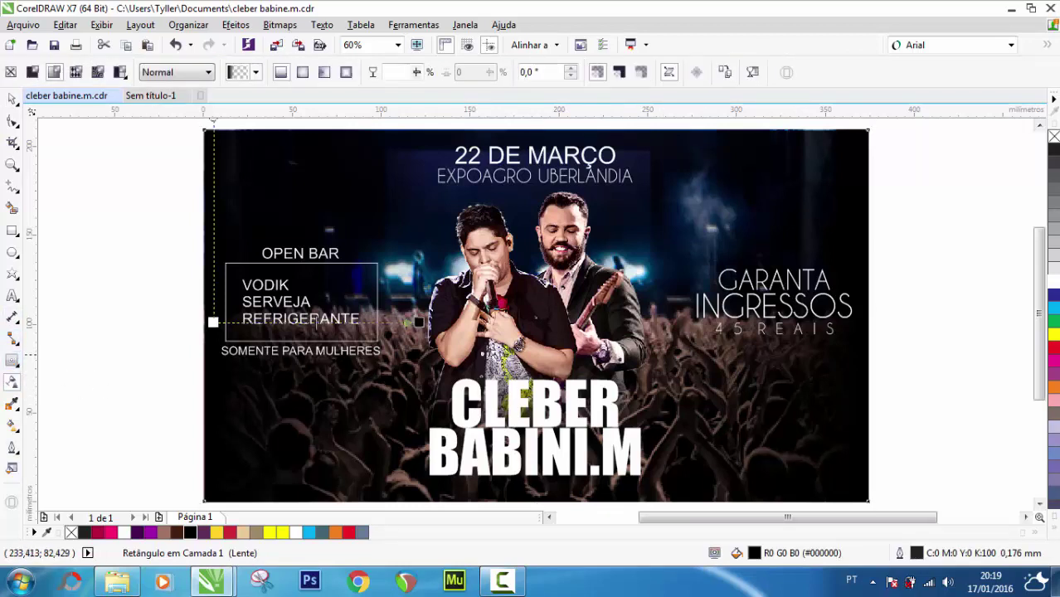
{"action": "left_click_drag", "start_coordinate": [418, 323], "coordinate": [378, 323]}
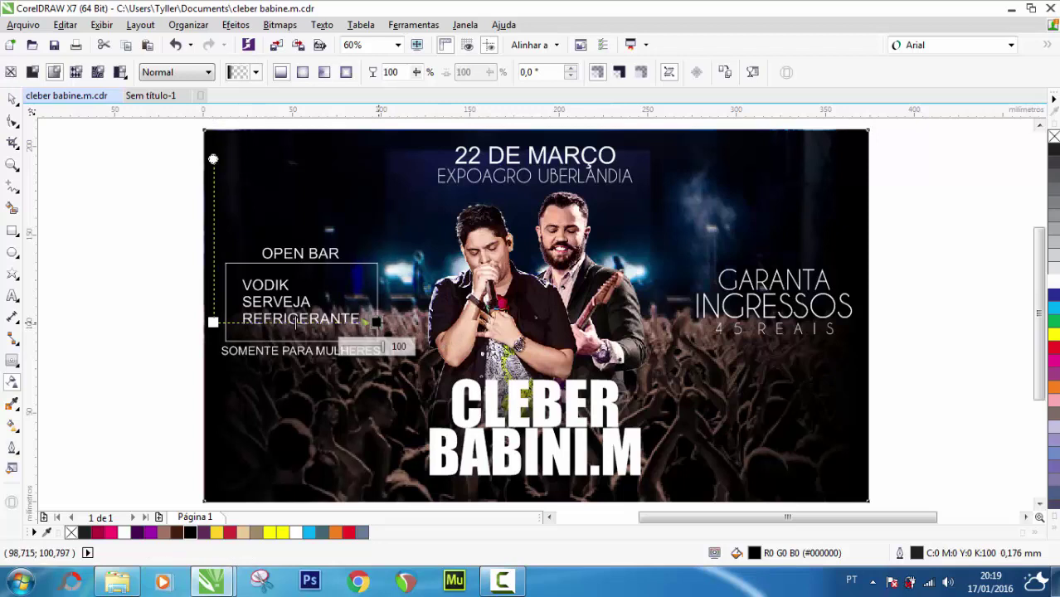
{"action": "key", "text": "ctrl+z"}
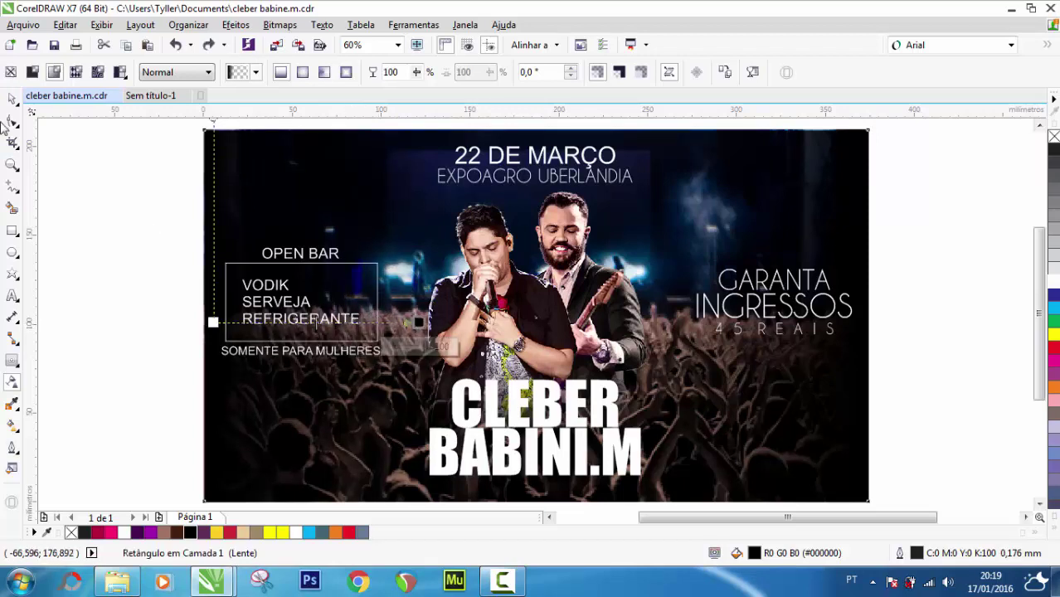
{"action": "left_click", "coordinate": [11, 99]}
{"action": "left_click", "coordinate": [39, 232]}
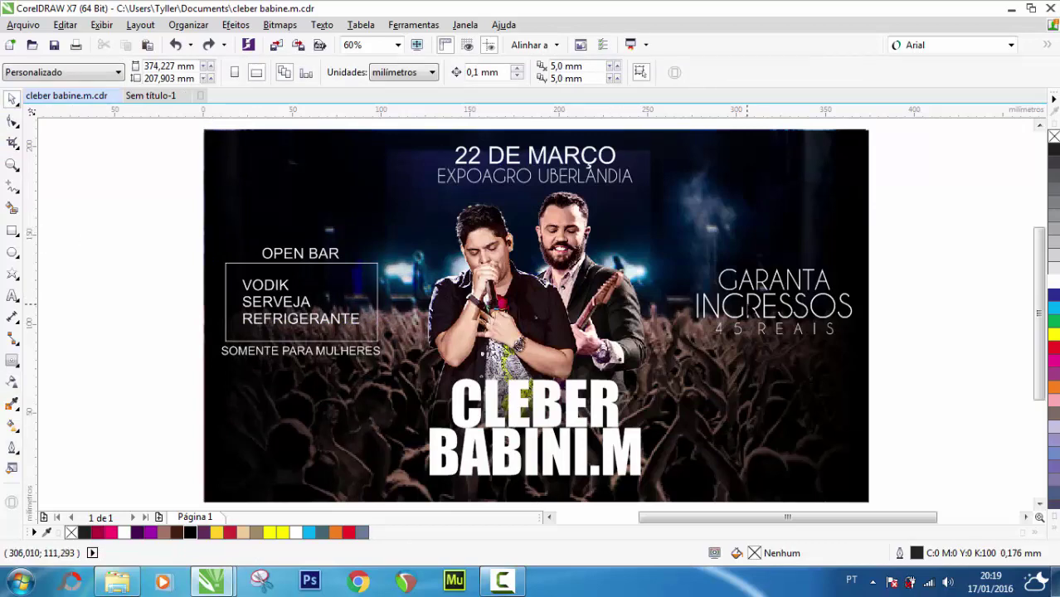
{"action": "left_click", "coordinate": [751, 304]}
Ungroup the GARANTA INGRESSOS block and make INGRESSOS yellow in bold Caviar Dreams
{"action": "right_click", "coordinate": [773, 304]}
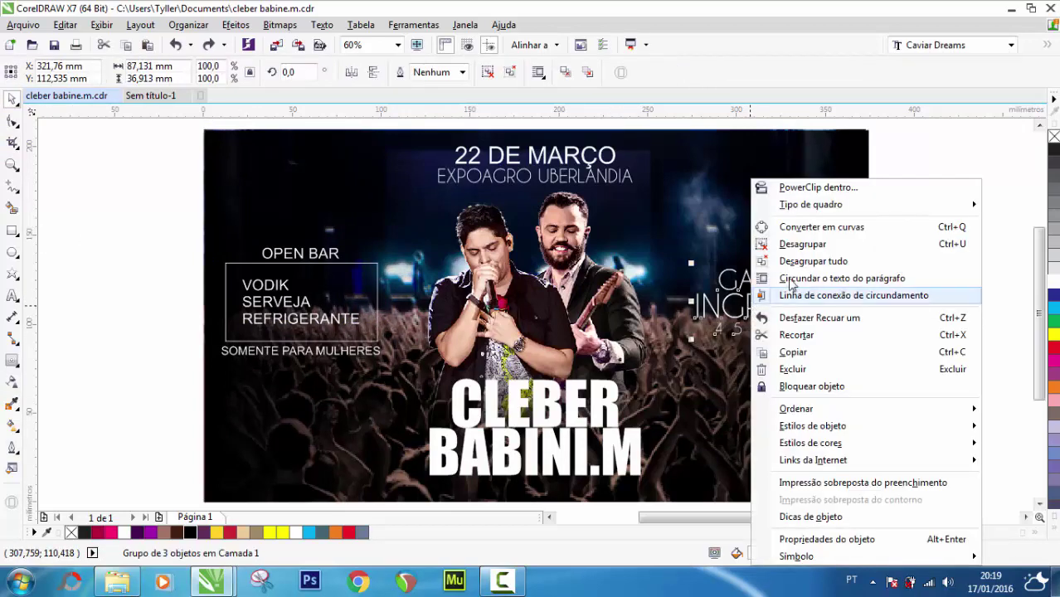
{"action": "left_click", "coordinate": [838, 241]}
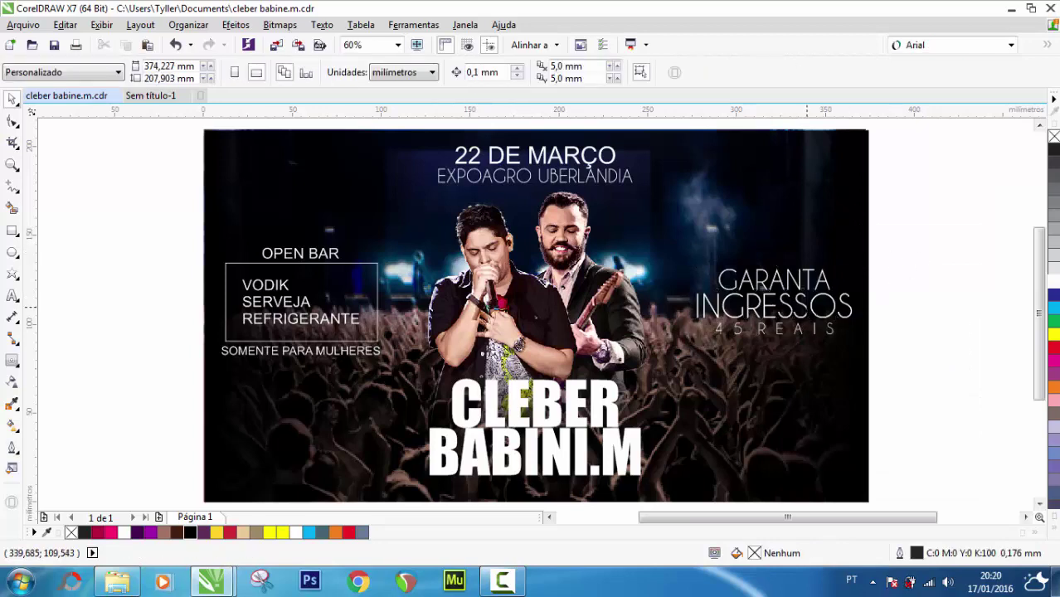
{"action": "left_click", "coordinate": [774, 305]}
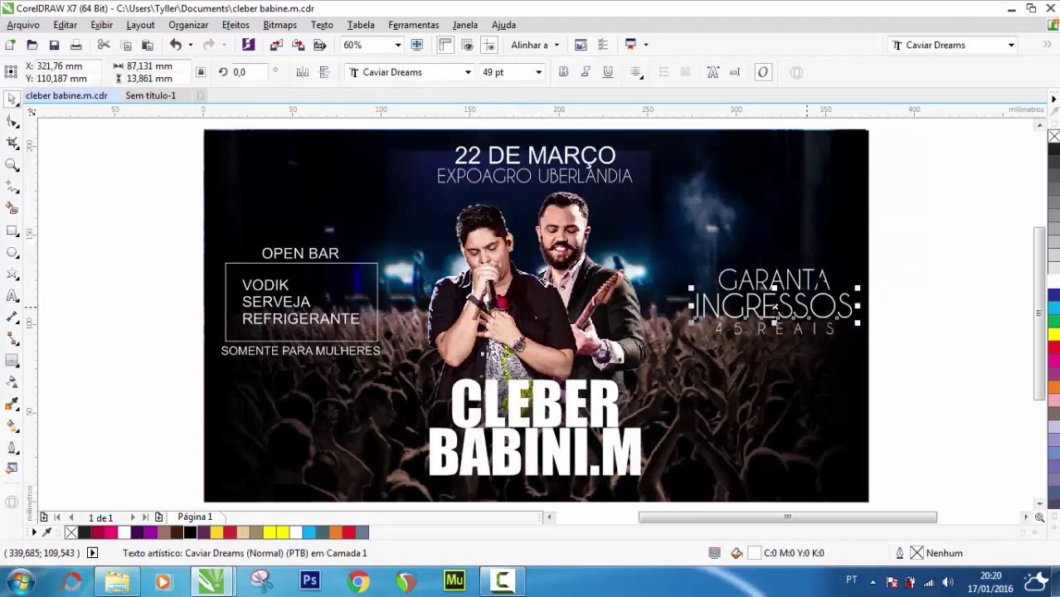
{"action": "left_click", "coordinate": [1053, 335]}
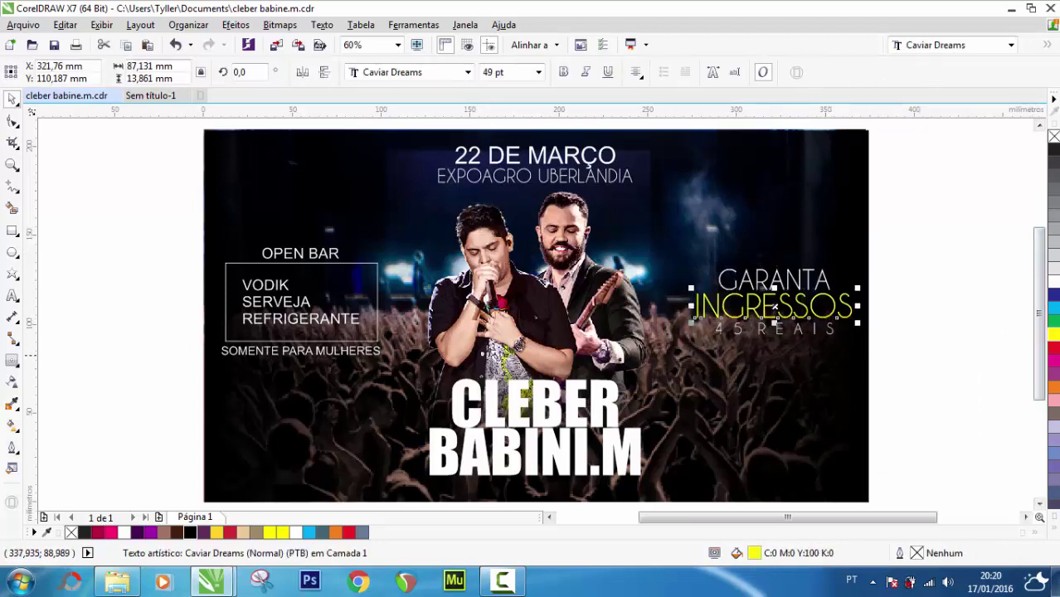
{"action": "left_click", "coordinate": [1010, 46]}
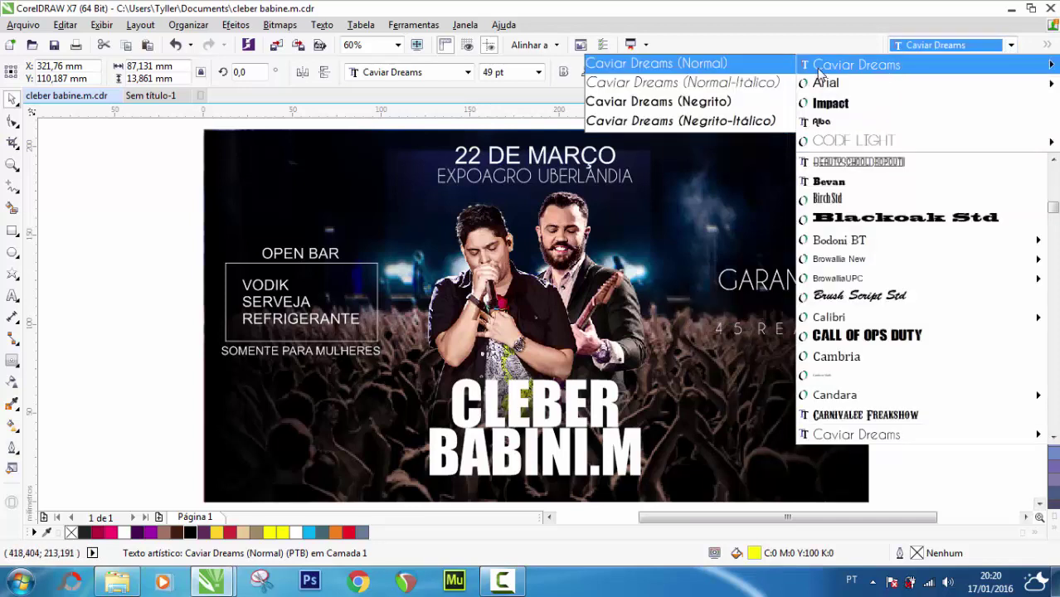
{"action": "left_click", "coordinate": [713, 102]}
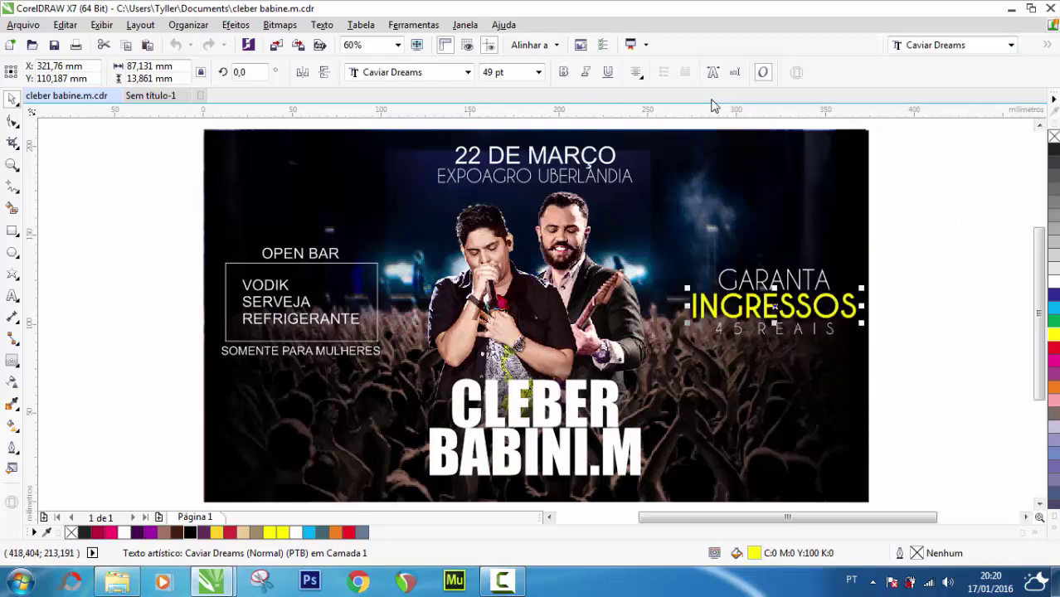
Set the 45 REAIS line to bold Caviar Dreams (Negrito)
{"action": "key", "text": "Tab"}
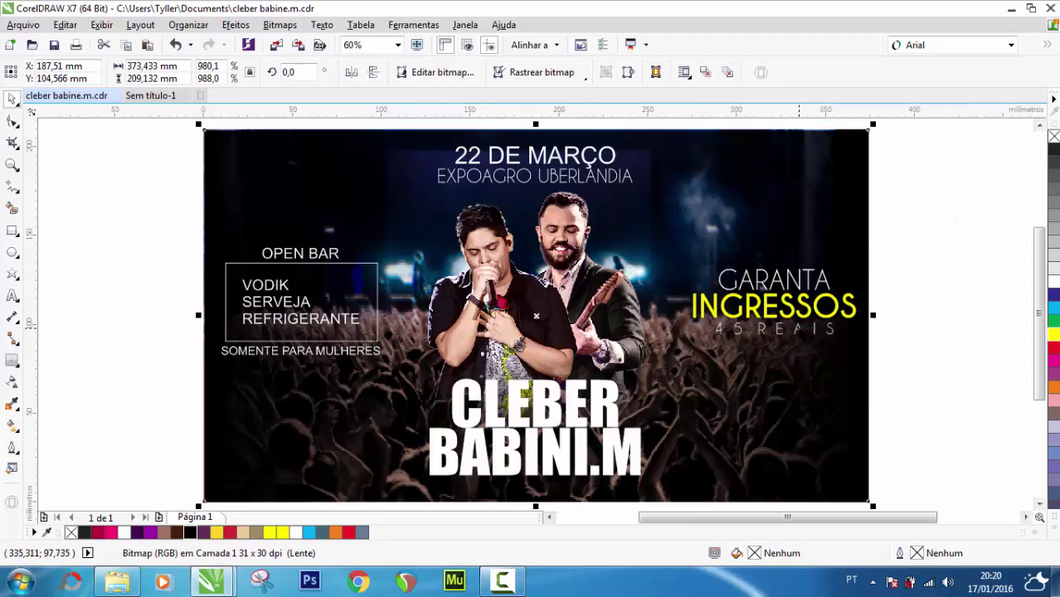
{"action": "key", "text": "Tab"}
{"action": "left_click", "coordinate": [1010, 45]}
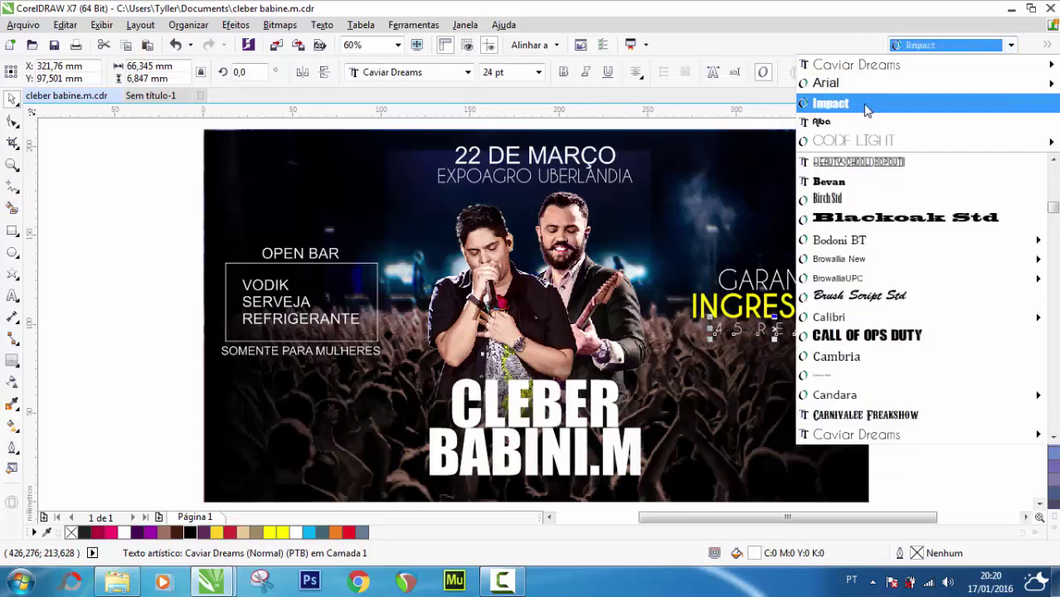
{"action": "mouse_move", "coordinate": [838, 65]}
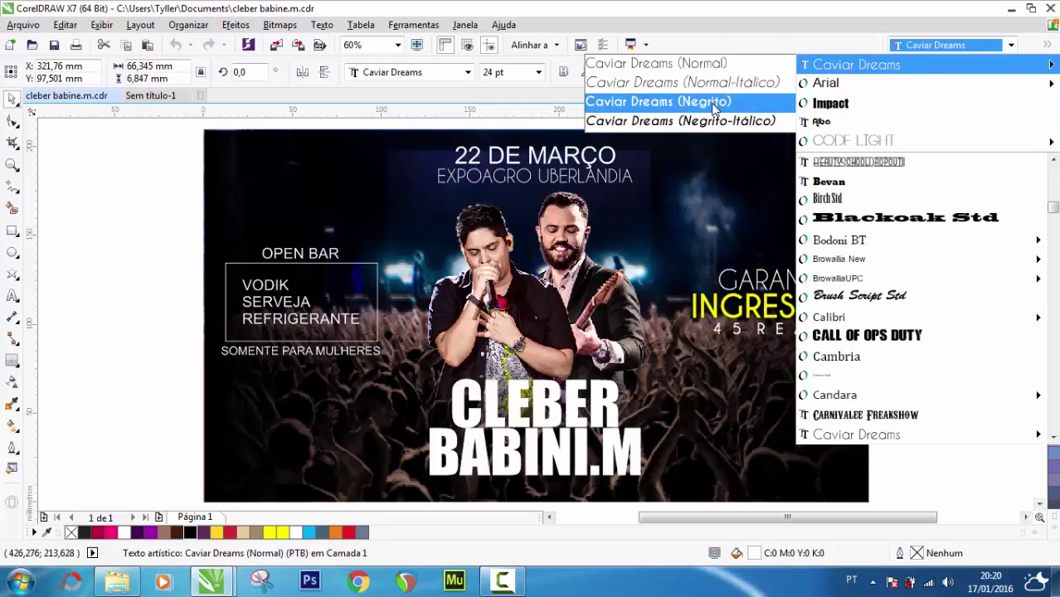
{"action": "left_click", "coordinate": [714, 101]}
{"action": "left_click", "coordinate": [963, 264]}
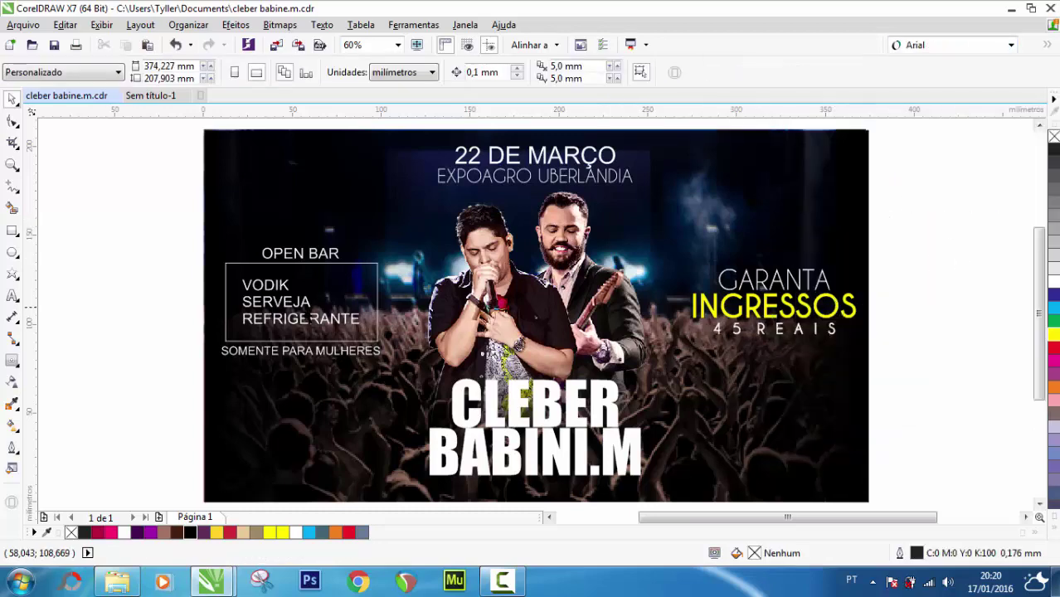
Ungroup the OPEN BAR block and colour SOMENTE PARA MULHERES yellow
{"action": "left_click", "coordinate": [303, 352]}
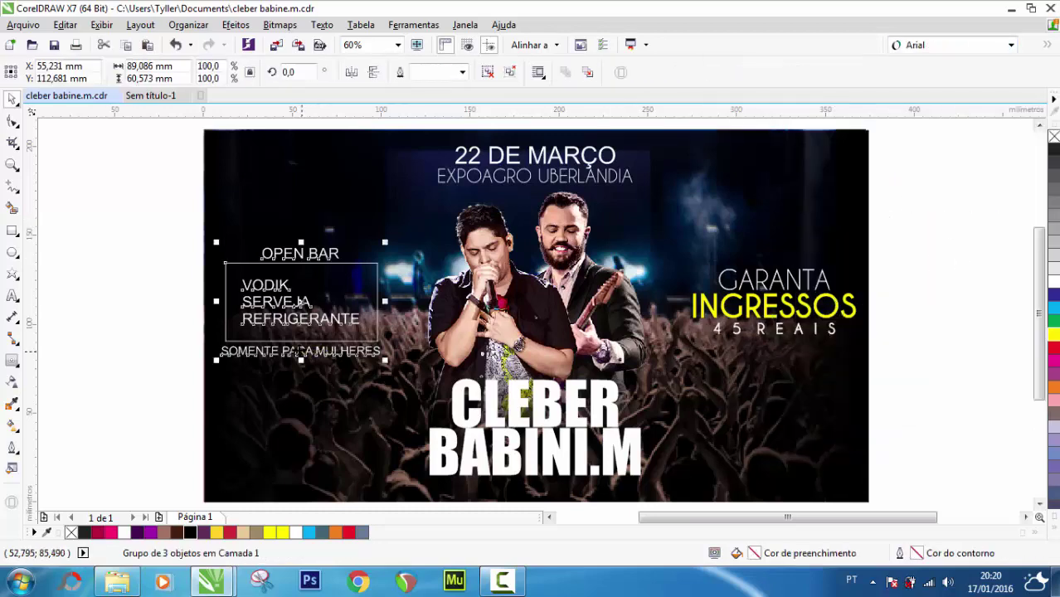
{"action": "right_click", "coordinate": [301, 351]}
{"action": "left_click", "coordinate": [363, 244]}
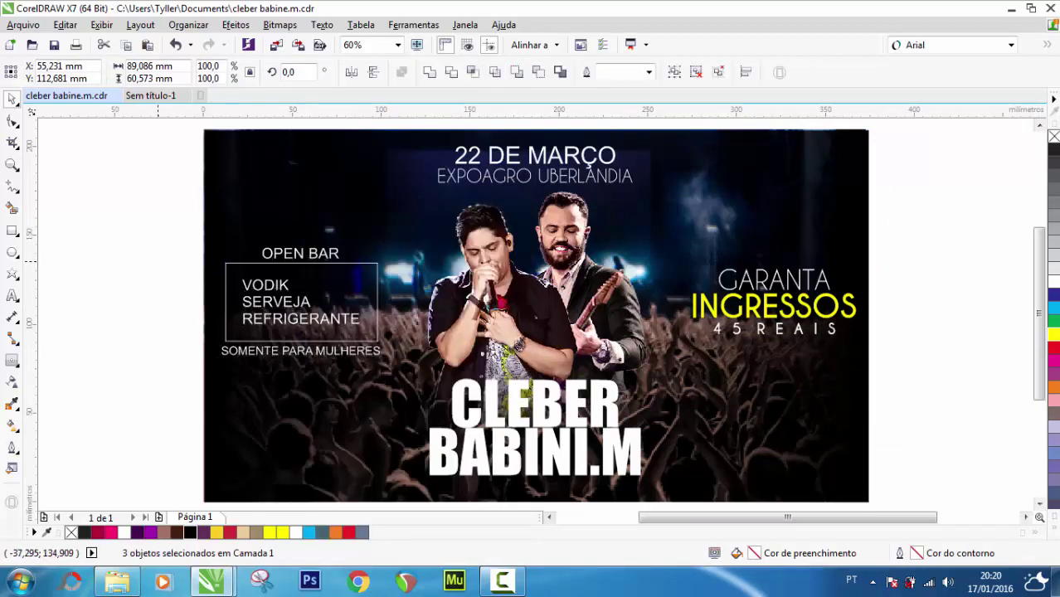
{"action": "key", "text": "Escape"}
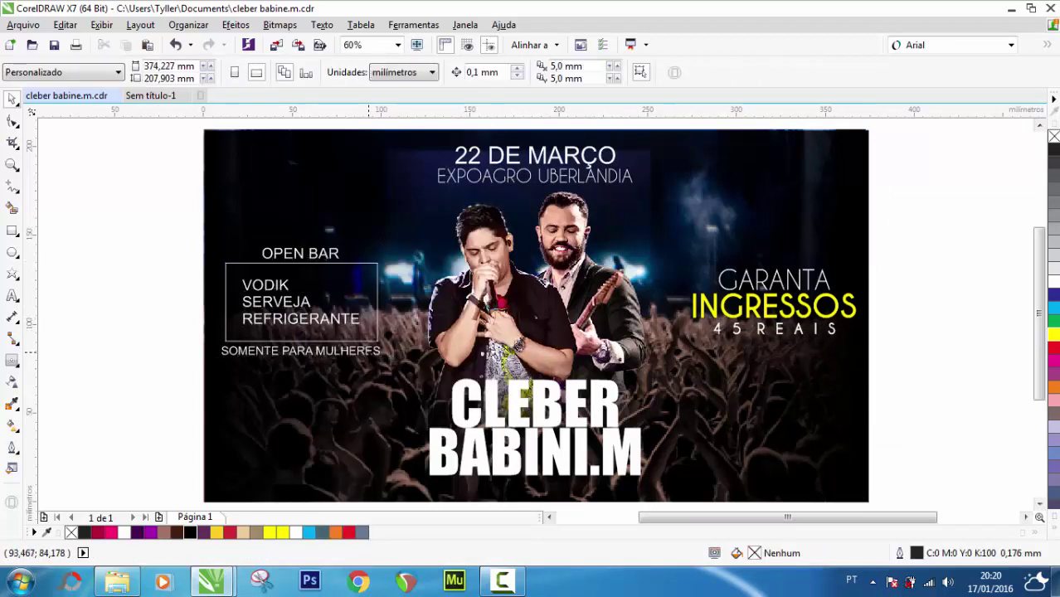
{"action": "left_click", "coordinate": [369, 352]}
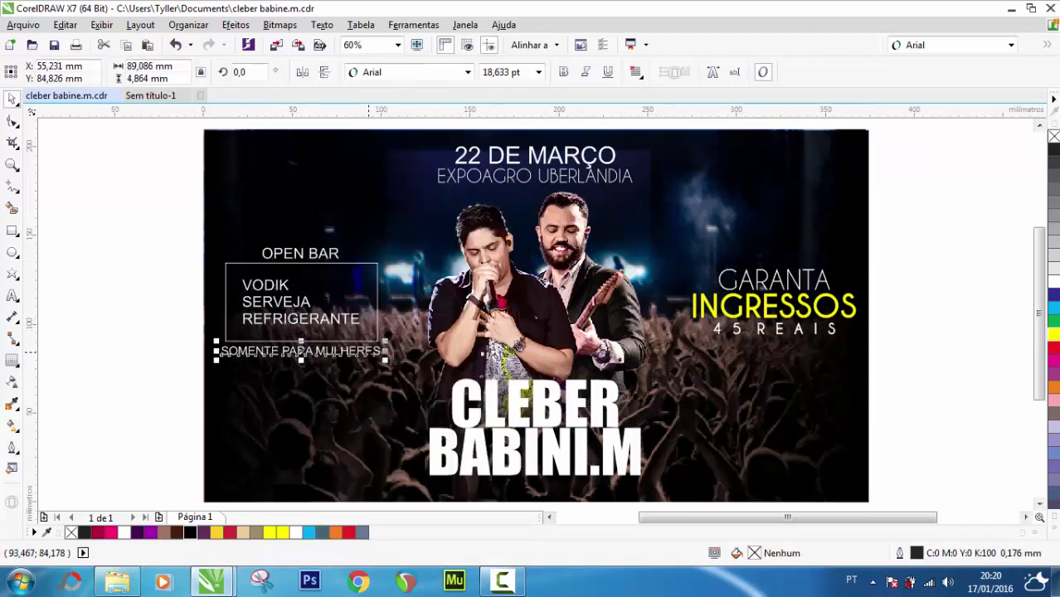
{"action": "left_click", "coordinate": [279, 533]}
{"action": "left_click", "coordinate": [125, 365]}
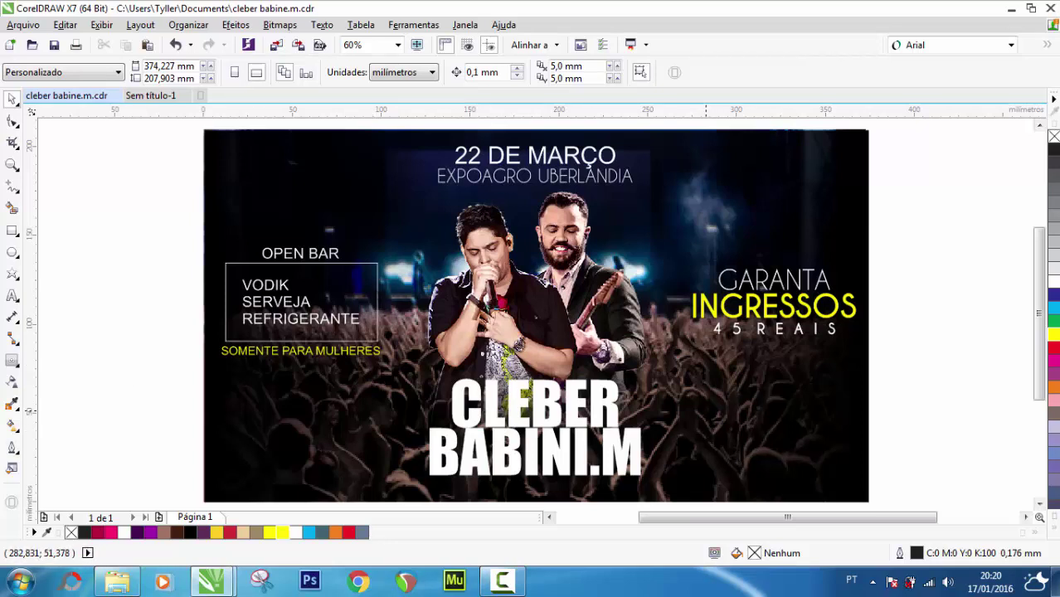
Select the overlay rectangle above the crowd photo and fill it bluish grey, C40 M20 Y0 K40
{"action": "left_click", "coordinate": [705, 407]}
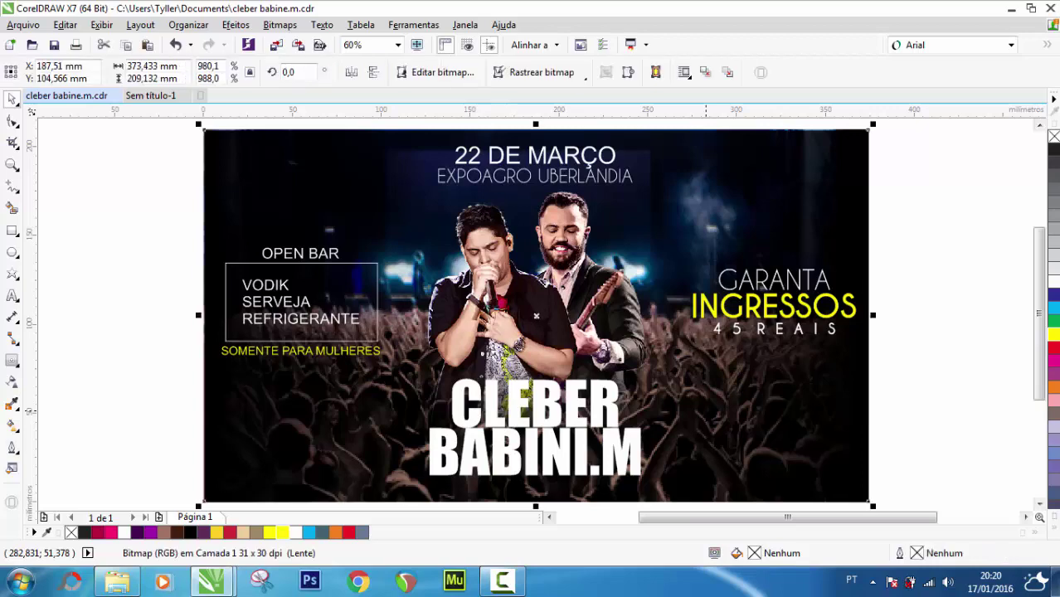
{"action": "key", "text": "Tab"}
{"action": "left_click", "coordinate": [926, 371]}
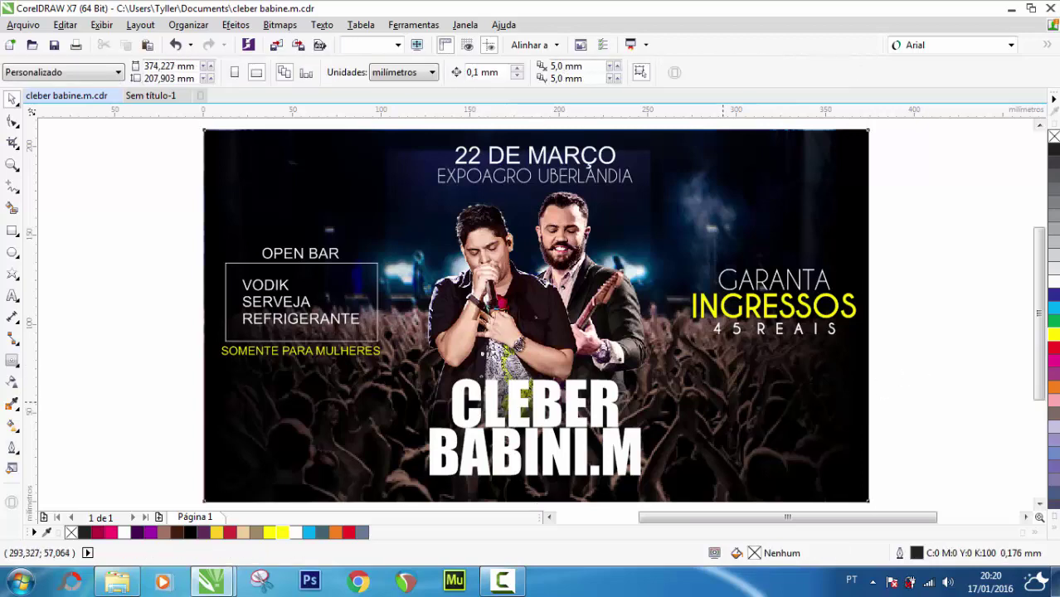
{"action": "left_click", "coordinate": [838, 473]}
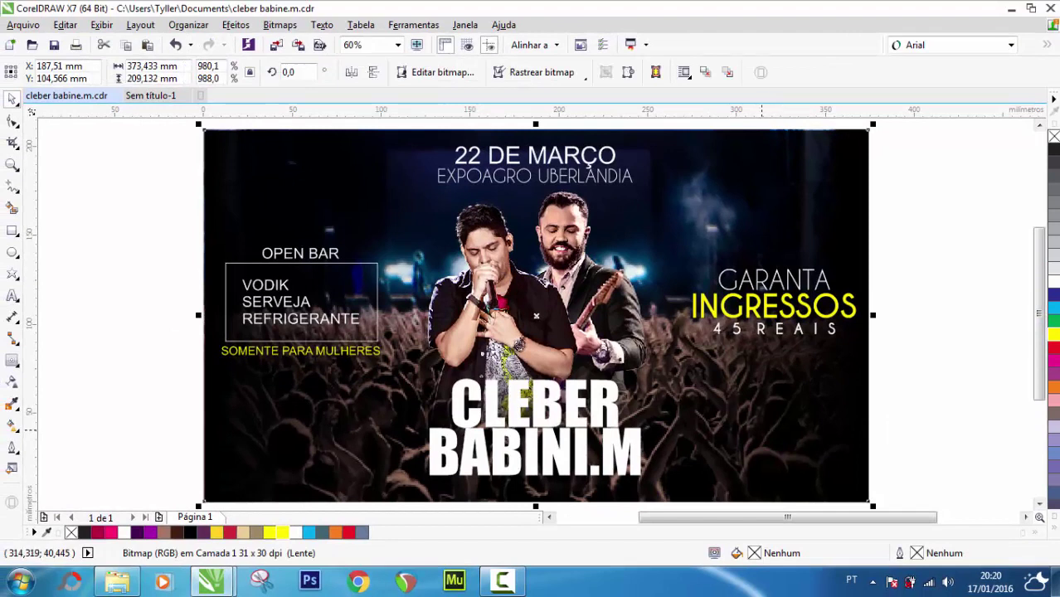
{"action": "key", "text": "Tab"}
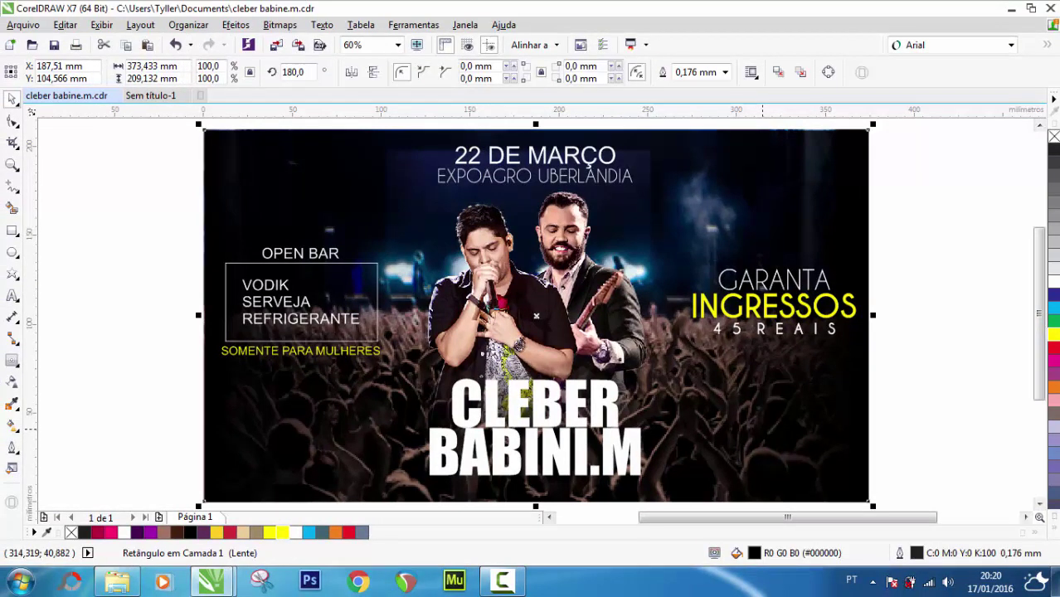
{"action": "key", "text": "Tab"}
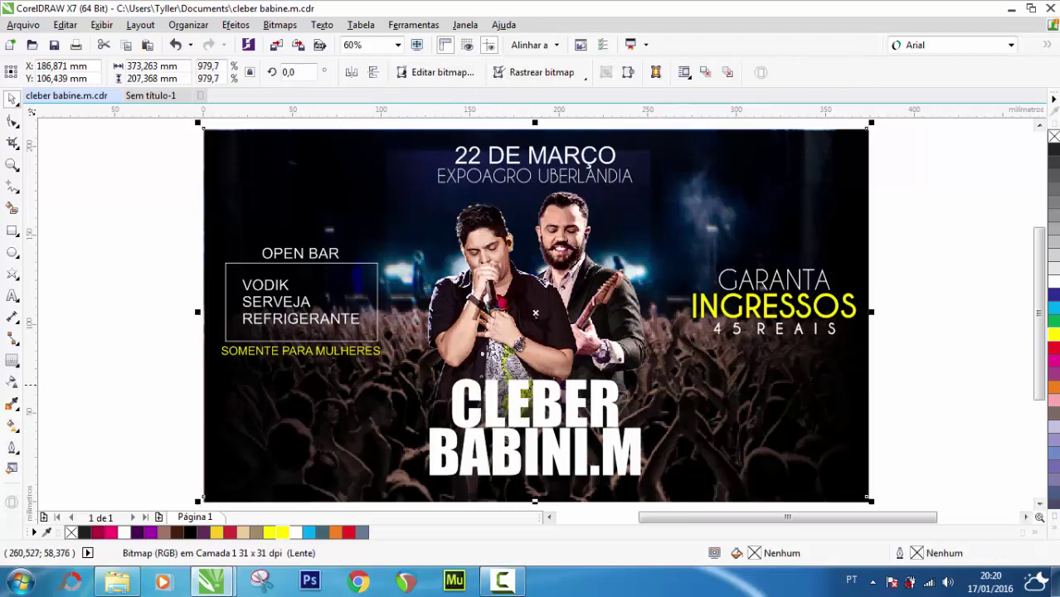
{"action": "key", "text": "Tab"}
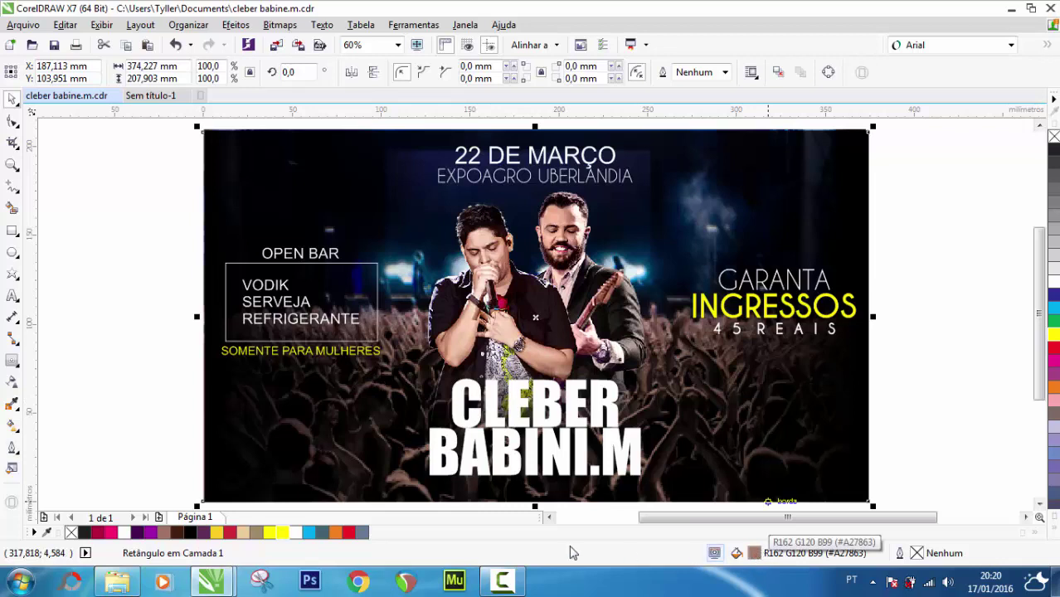
{"action": "left_click", "coordinate": [363, 534]}
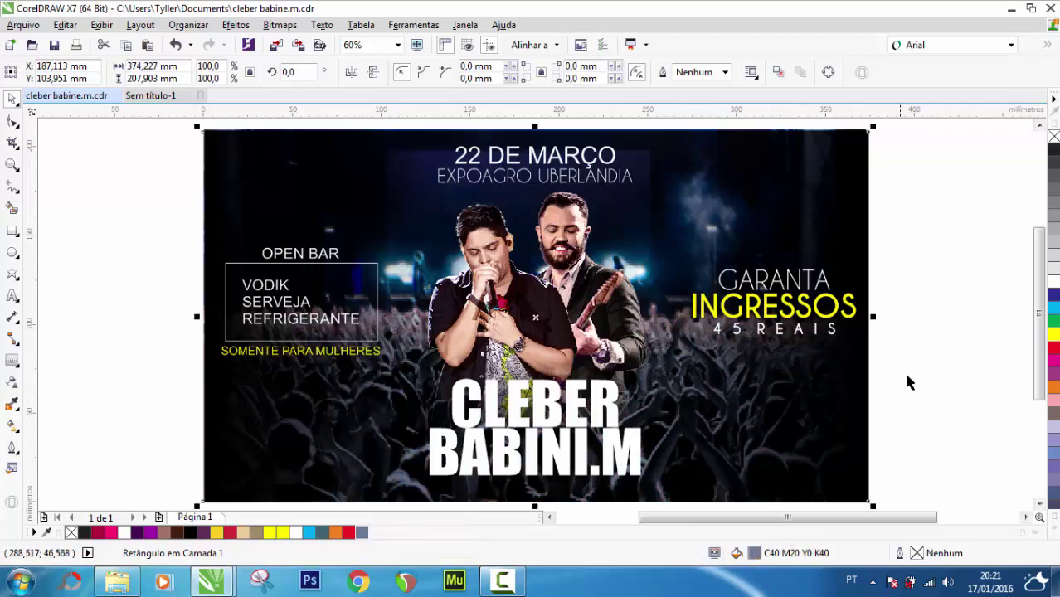
{"action": "double_click", "coordinate": [755, 553]}
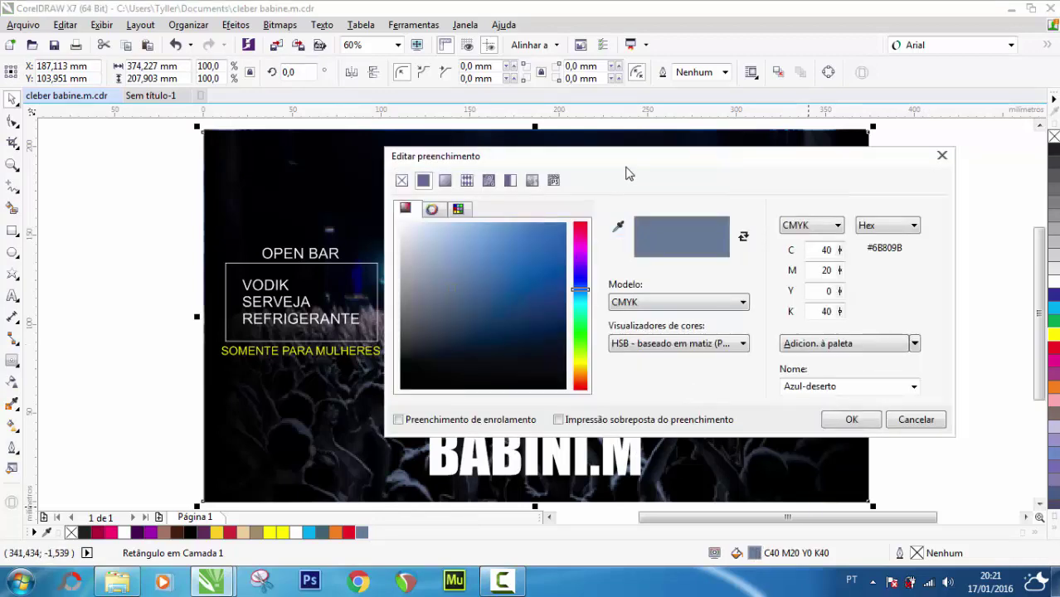
{"action": "left_click_drag", "start_coordinate": [650, 166], "coordinate": [1031, 190]}
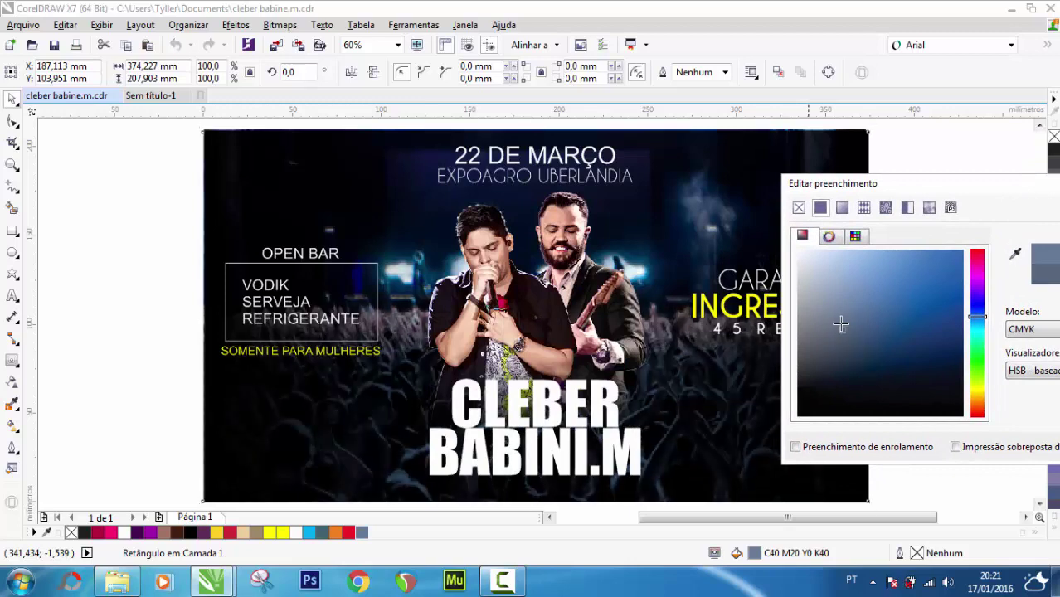
{"action": "left_click_drag", "start_coordinate": [864, 302], "coordinate": [902, 305]}
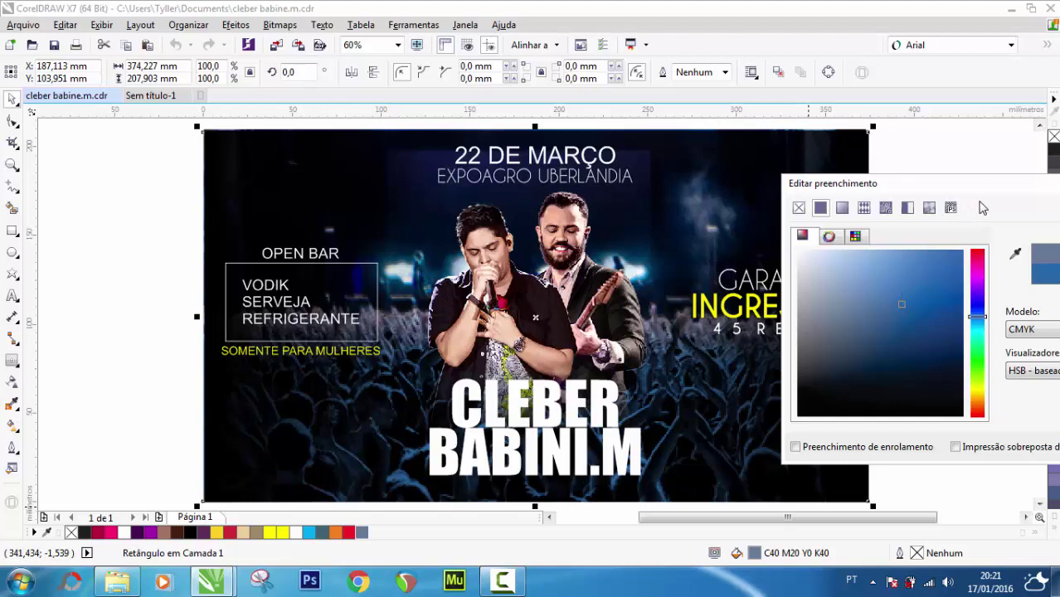
{"action": "left_click_drag", "start_coordinate": [922, 184], "coordinate": [682, 184]}
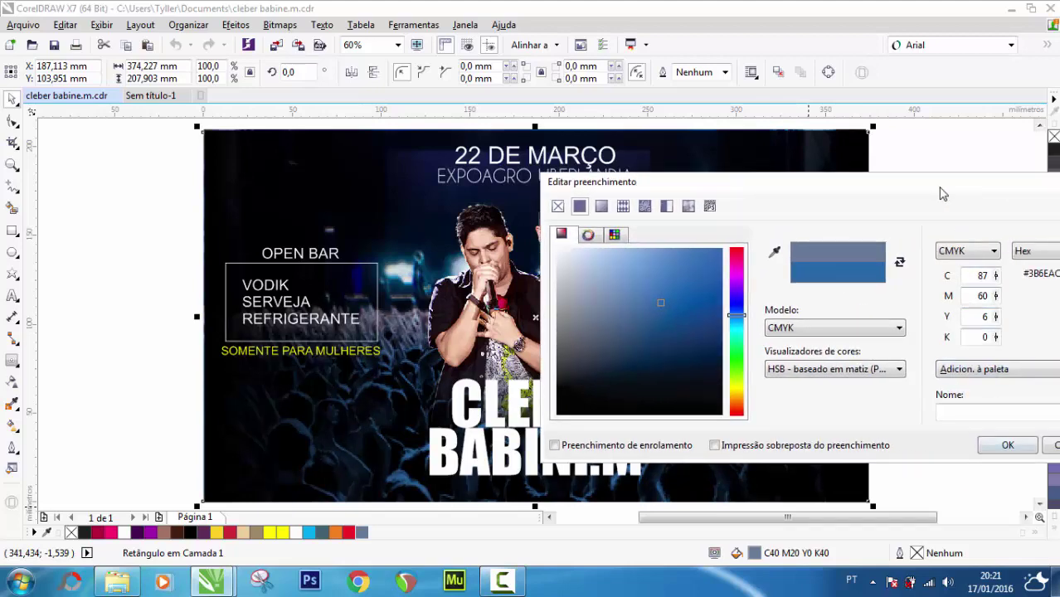
{"action": "left_click_drag", "start_coordinate": [941, 188], "coordinate": [811, 188]}
{"action": "left_click", "coordinate": [942, 445]}
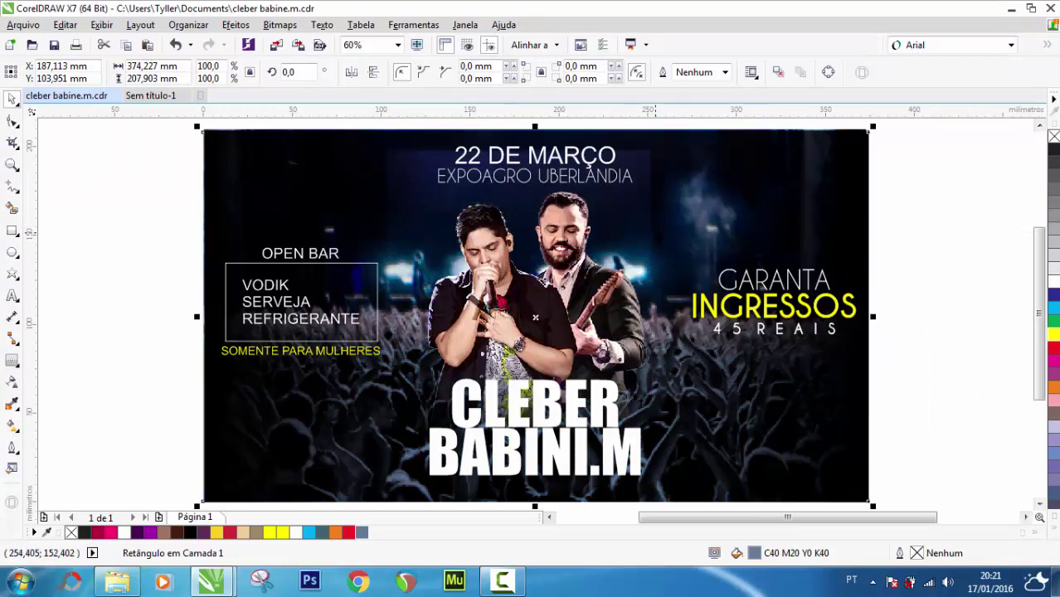
{"action": "left_click", "coordinate": [618, 251]}
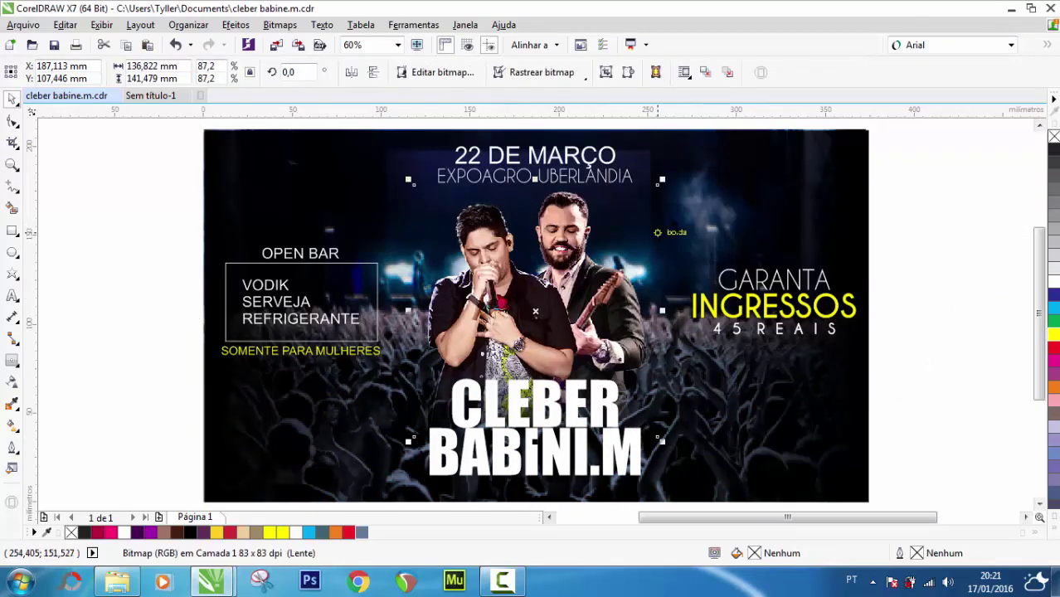
Select the crowd photo and slide it to the left
{"action": "left_click", "coordinate": [718, 204]}
{"action": "left_click", "coordinate": [718, 207]}
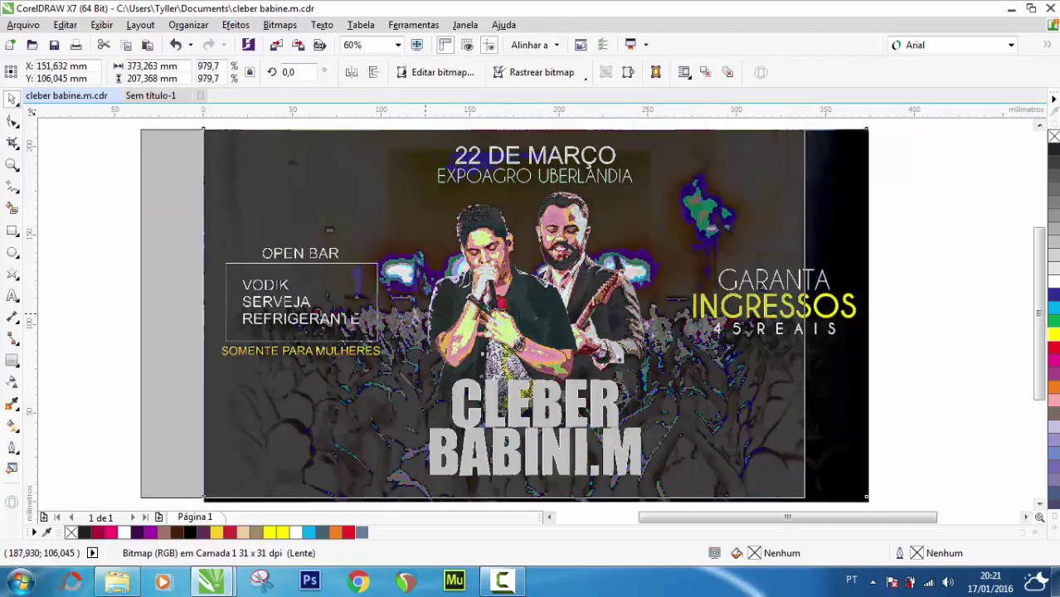
{"action": "left_click_drag", "start_coordinate": [536, 314], "coordinate": [339, 314]}
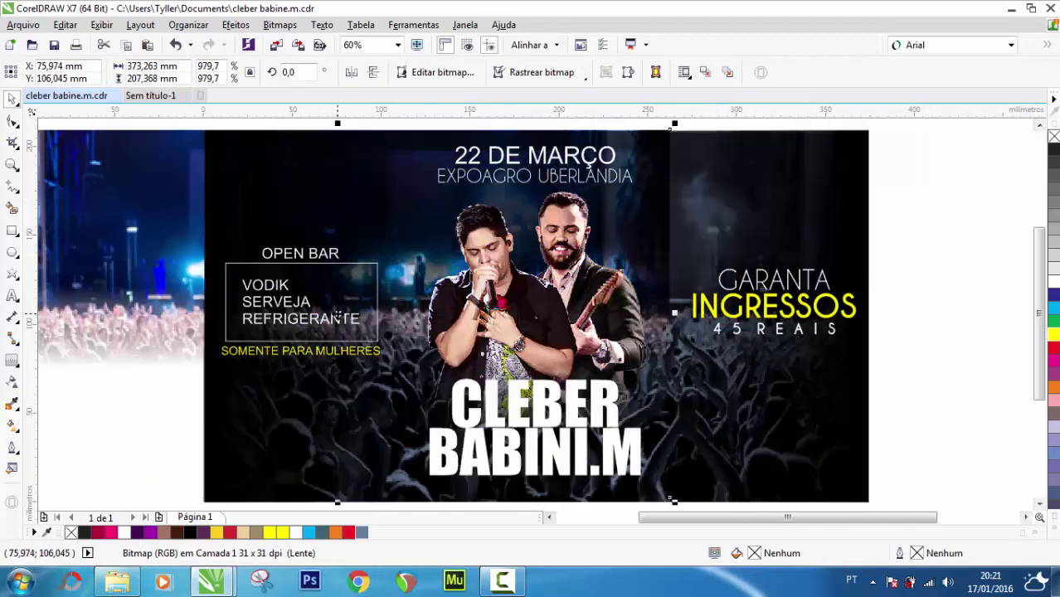
Shift the crowd photo's hue (Matiz) to 147 in the Hue/Saturation/Lightness adjustment
{"action": "key", "text": "ctrl+shift+u"}
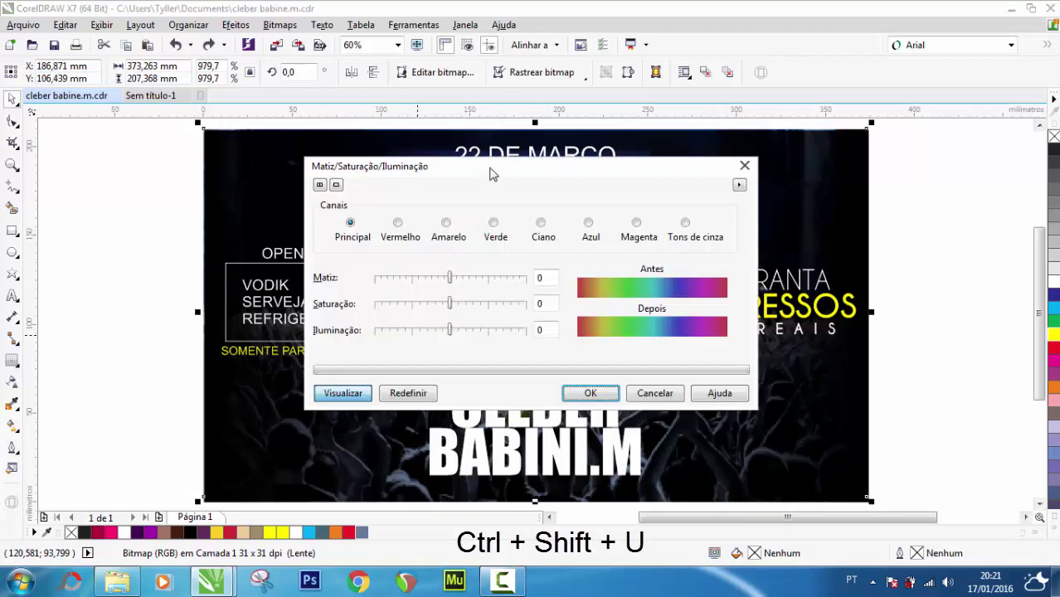
{"action": "left_click_drag", "start_coordinate": [490, 172], "coordinate": [771, 341]}
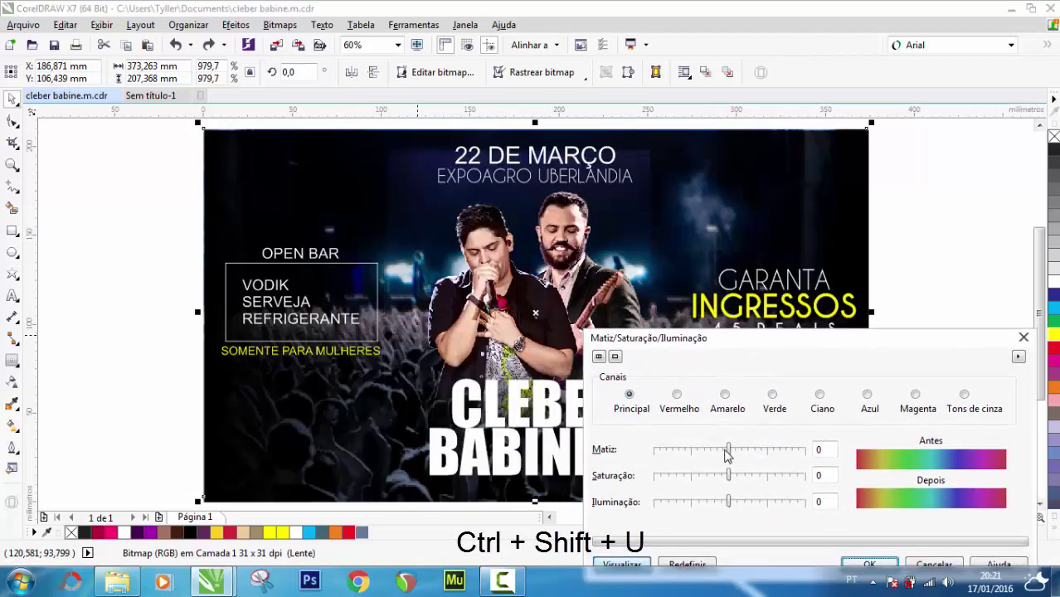
{"action": "left_click_drag", "start_coordinate": [729, 452], "coordinate": [757, 449]}
{"action": "left_click_drag", "start_coordinate": [779, 492], "coordinate": [814, 502]}
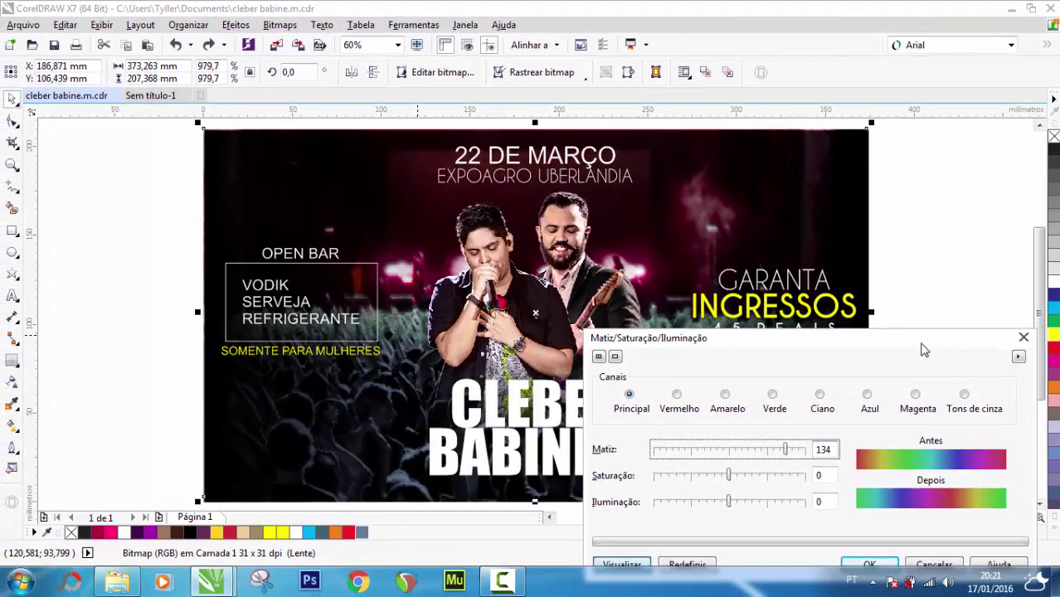
{"action": "left_click_drag", "start_coordinate": [962, 378], "coordinate": [723, 245]}
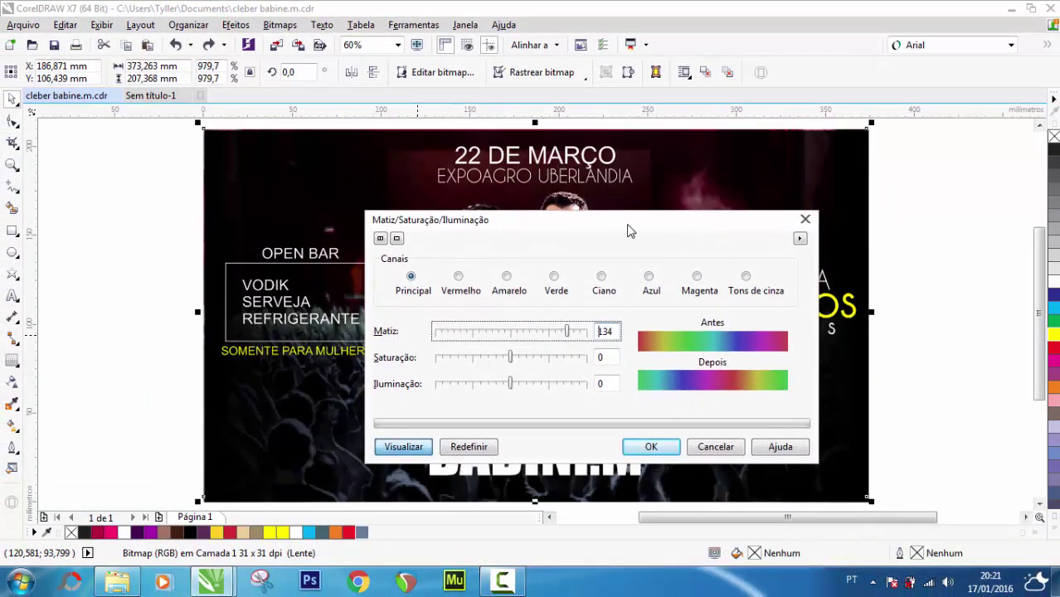
{"action": "left_click_drag", "start_coordinate": [628, 231], "coordinate": [613, 295]}
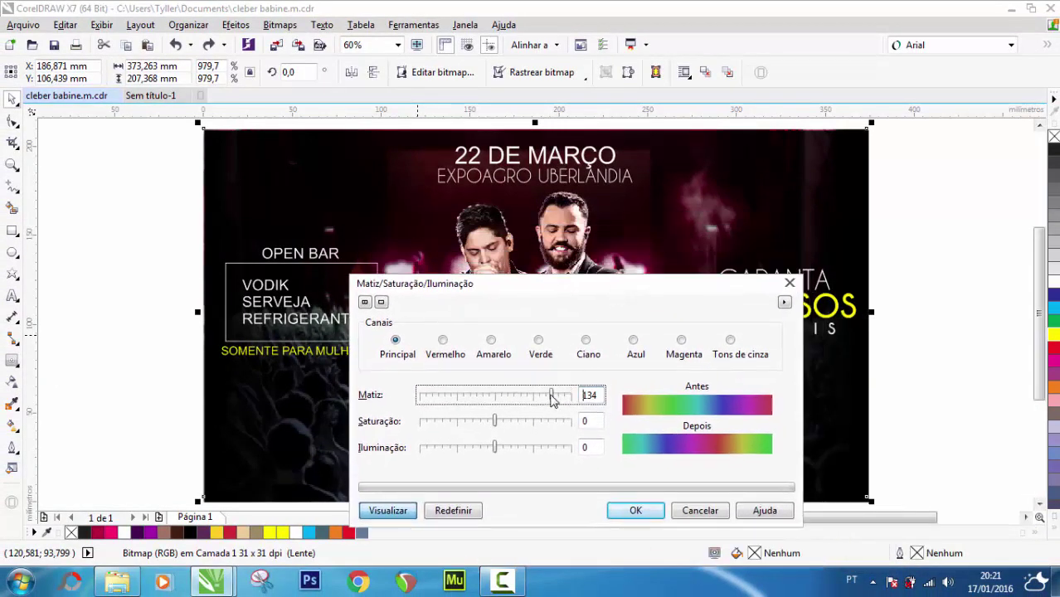
{"action": "left_click_drag", "start_coordinate": [553, 399], "coordinate": [557, 400]}
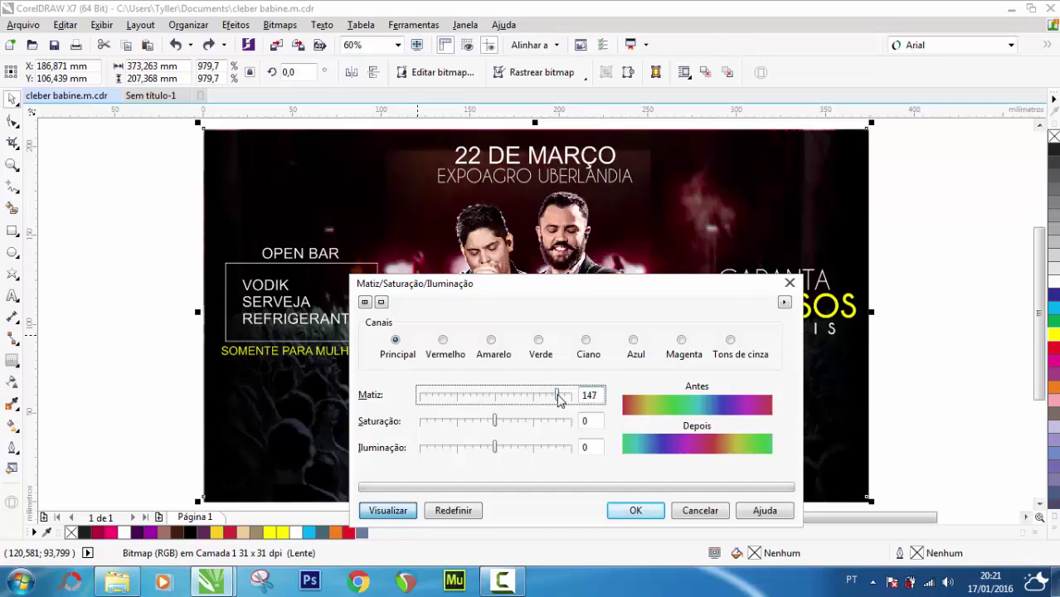
{"action": "left_click_drag", "start_coordinate": [606, 296], "coordinate": [681, 220]}
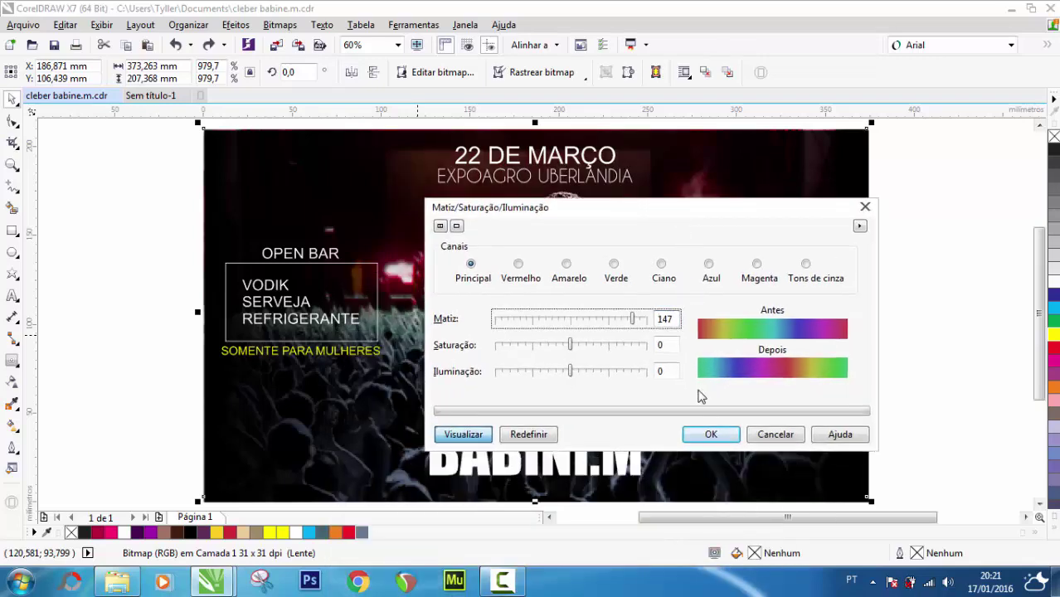
{"action": "left_click", "coordinate": [712, 436]}
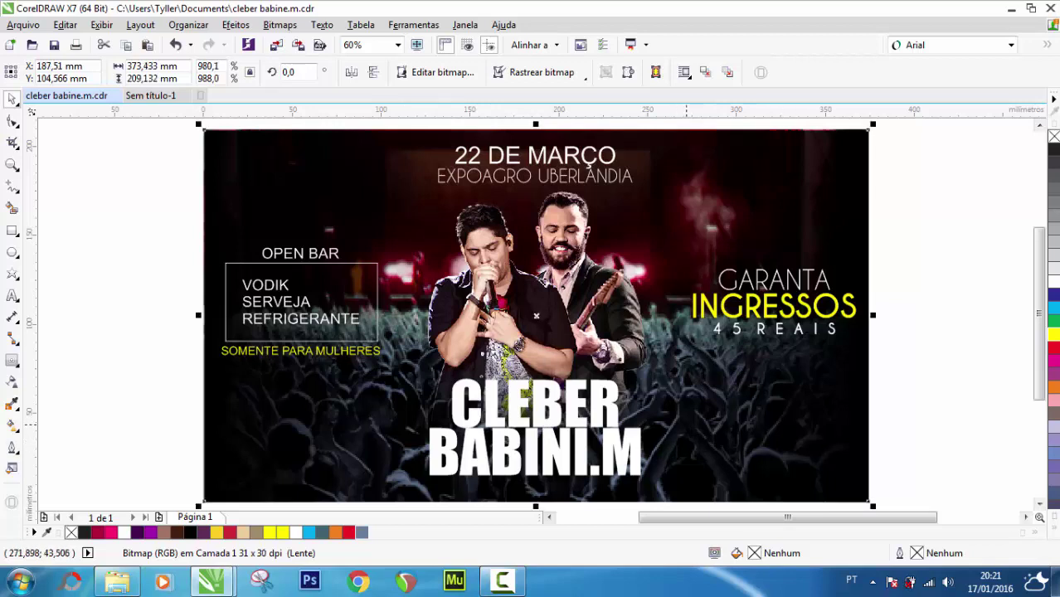
Fit the crowd photo to the page, tint it orange, and view the flyer in Full-Screen Preview
{"action": "left_click_drag", "start_coordinate": [872, 505], "coordinate": [868, 500]}
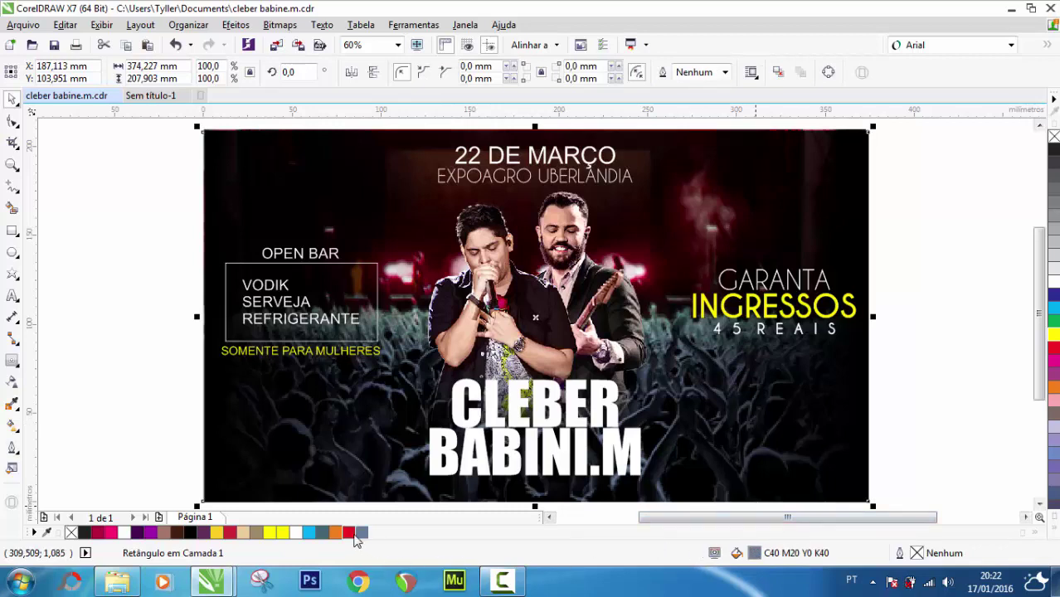
{"action": "left_click", "coordinate": [350, 534]}
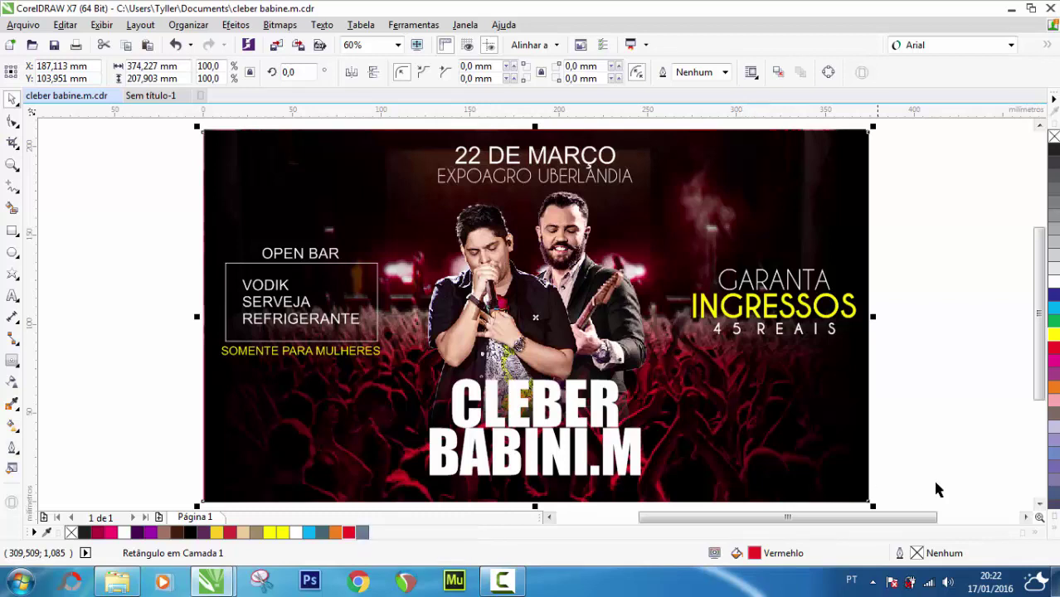
{"action": "left_click", "coordinate": [1054, 387]}
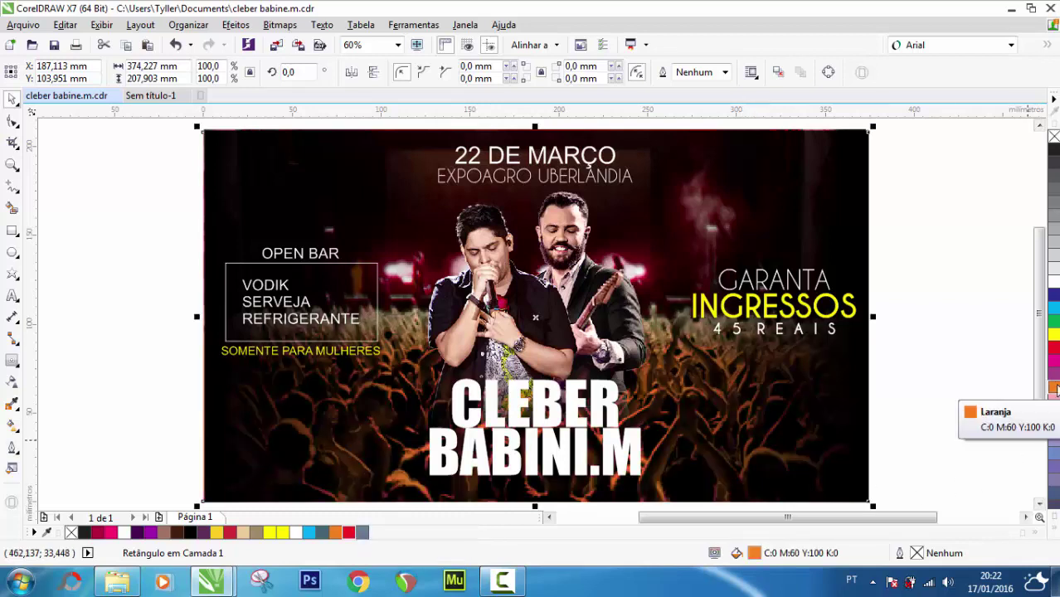
{"action": "left_click", "coordinate": [962, 273]}
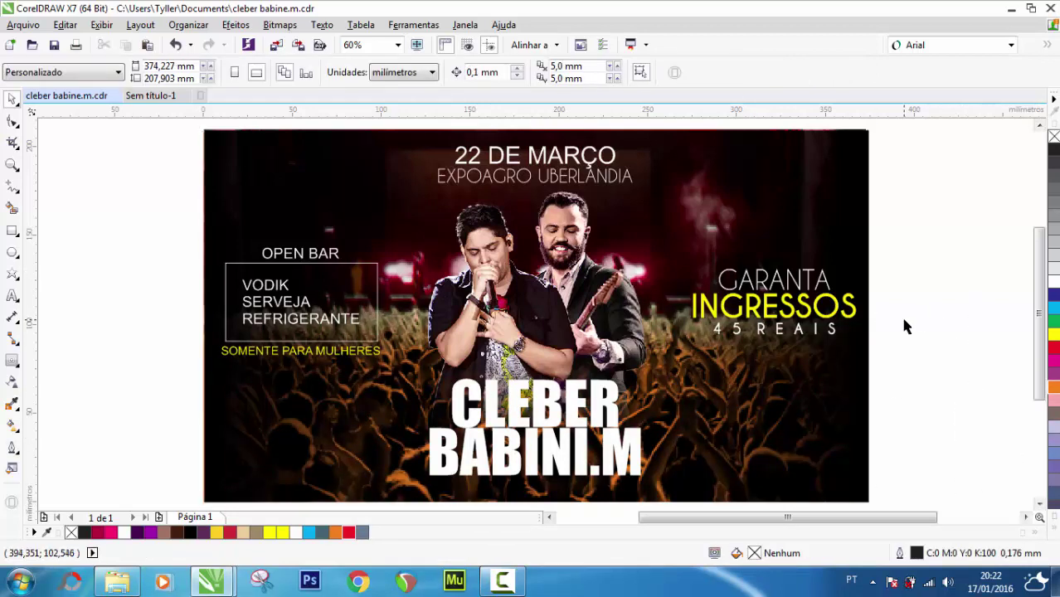
{"action": "left_click", "coordinate": [13, 166]}
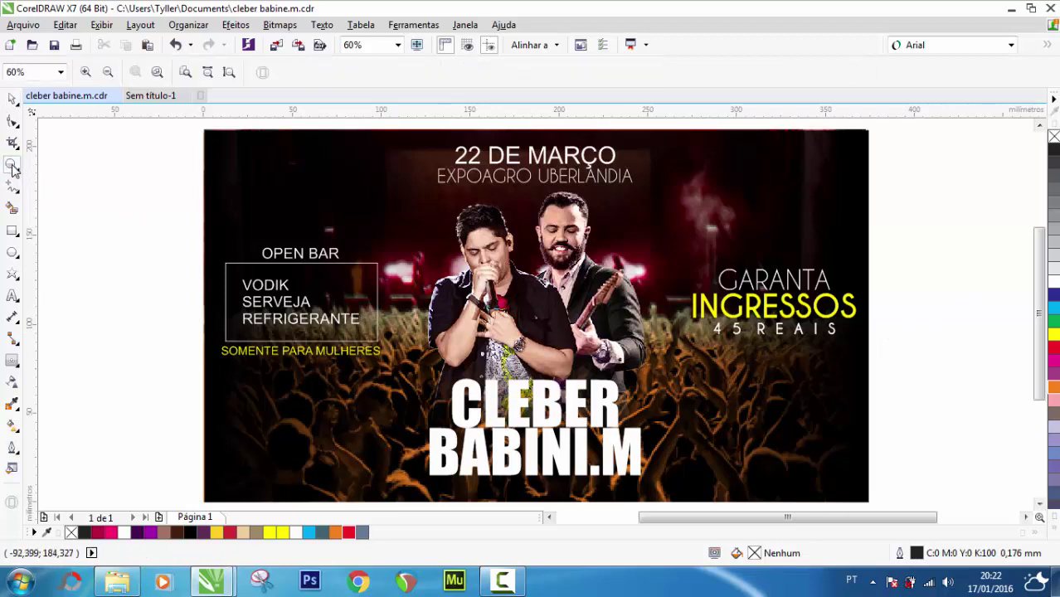
{"action": "left_click", "coordinate": [420, 45]}
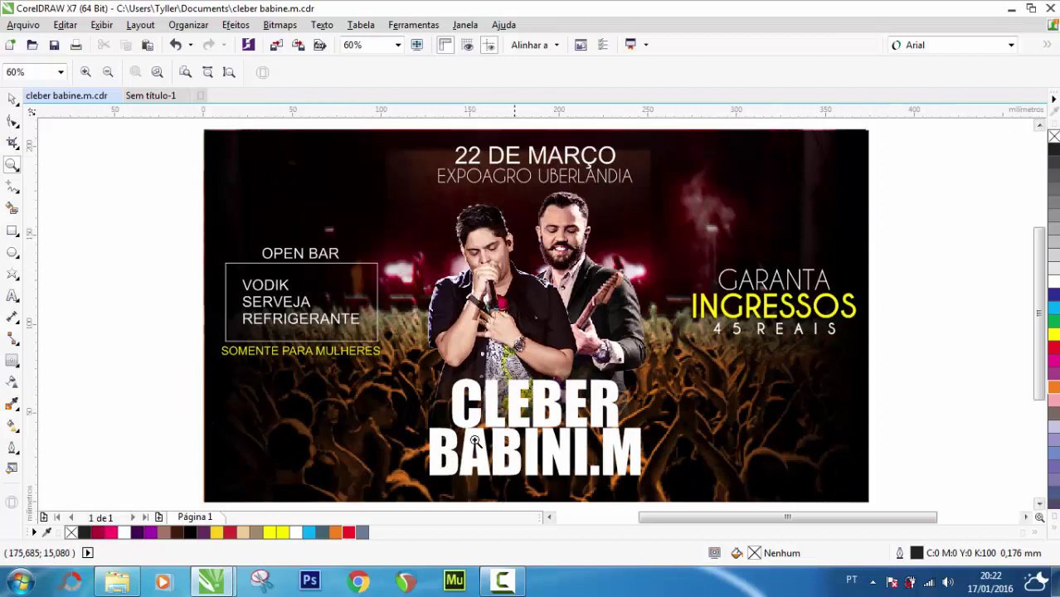
{"action": "left_click", "coordinate": [13, 99]}
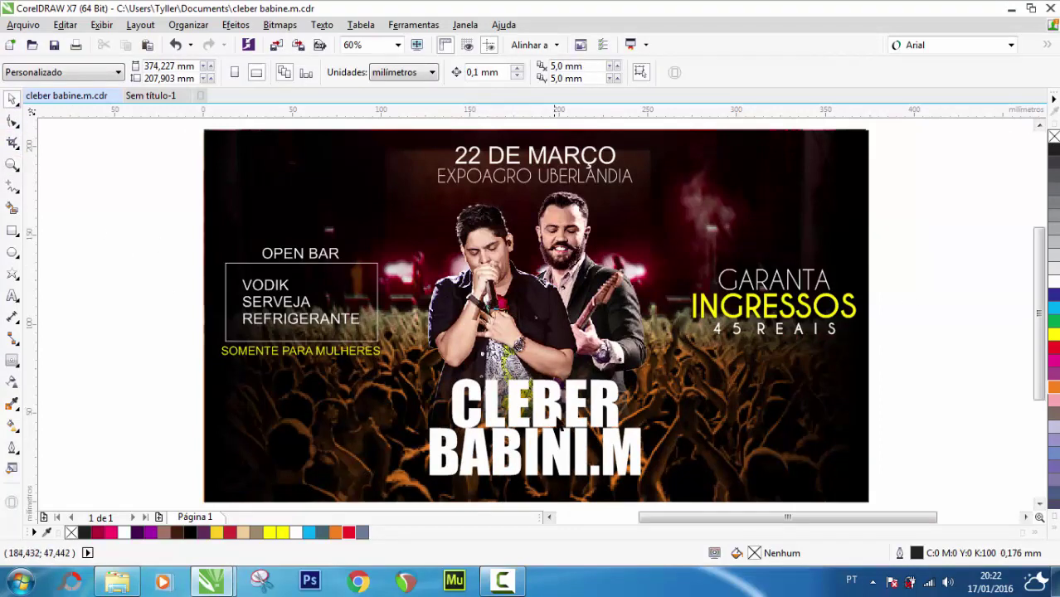
{"action": "left_click", "coordinate": [518, 403]}
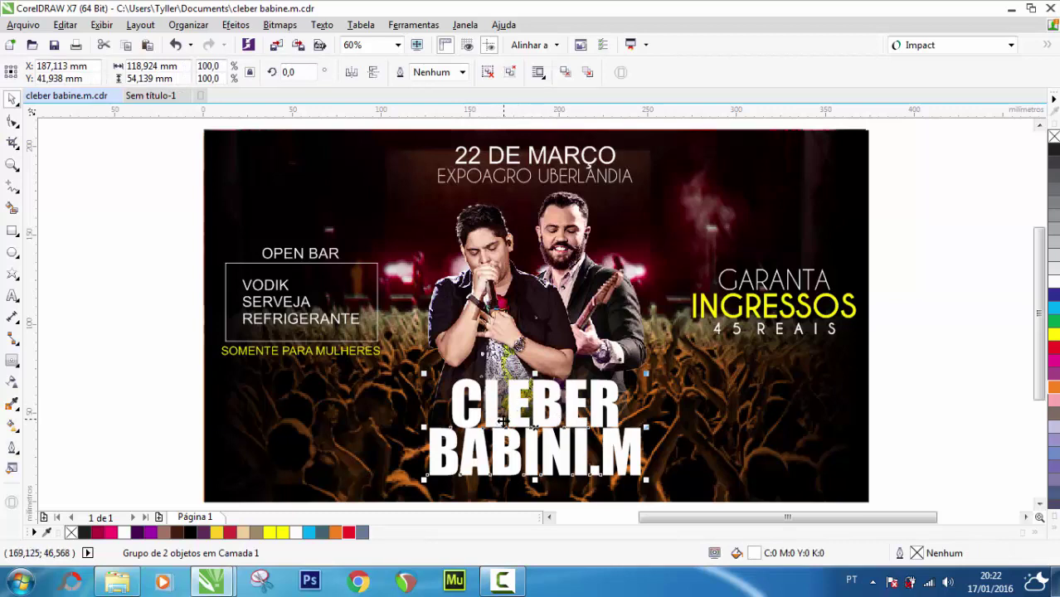
{"action": "left_click", "coordinate": [12, 360]}
{"action": "left_click_drag", "start_coordinate": [454, 405], "coordinate": [466, 390]}
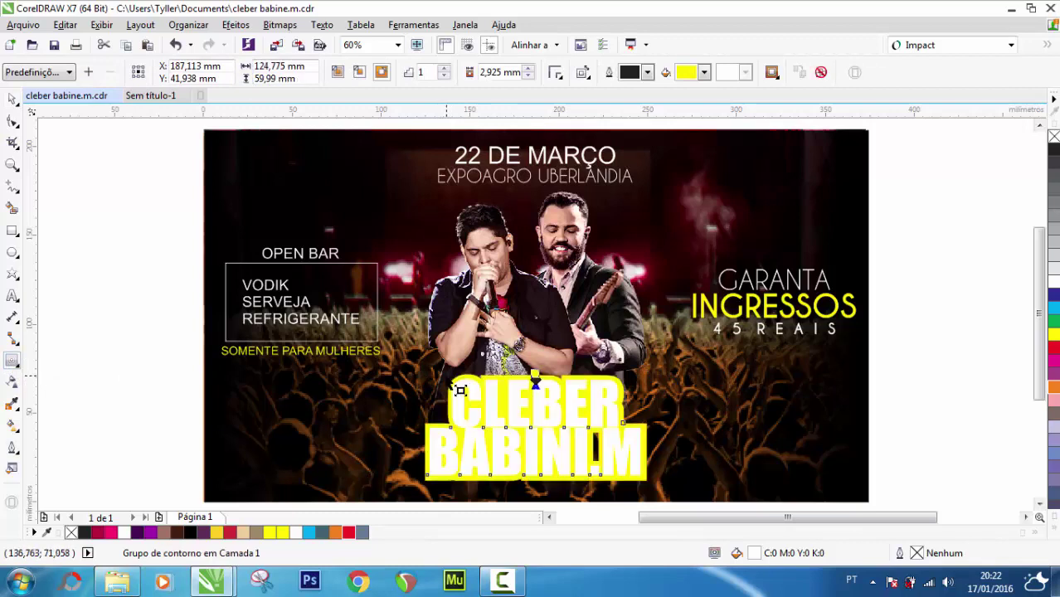
{"action": "left_click", "coordinate": [11, 98]}
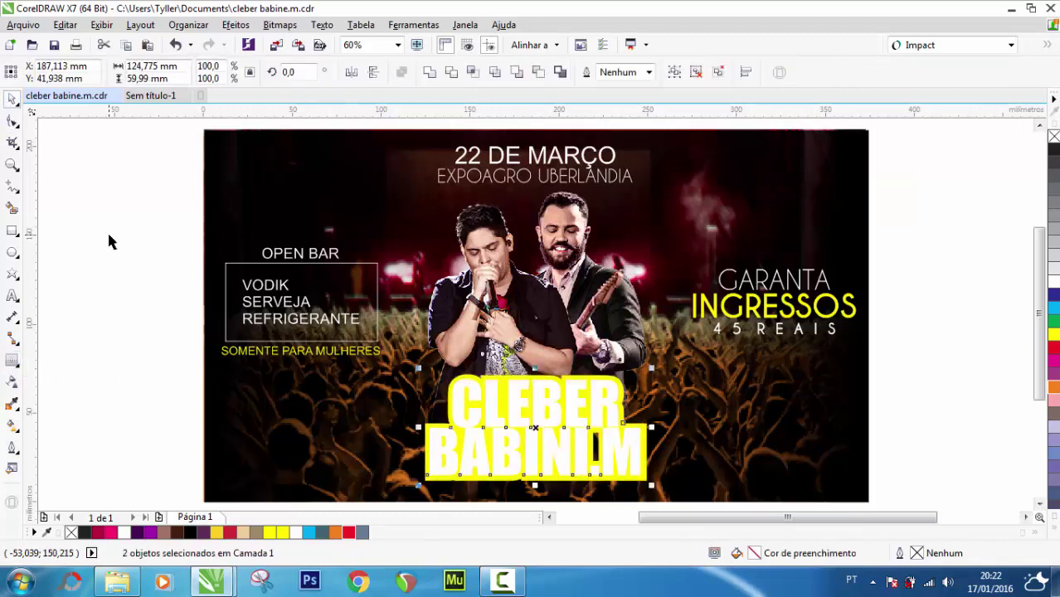
{"action": "left_click", "coordinate": [124, 276]}
{"action": "left_click", "coordinate": [432, 486]}
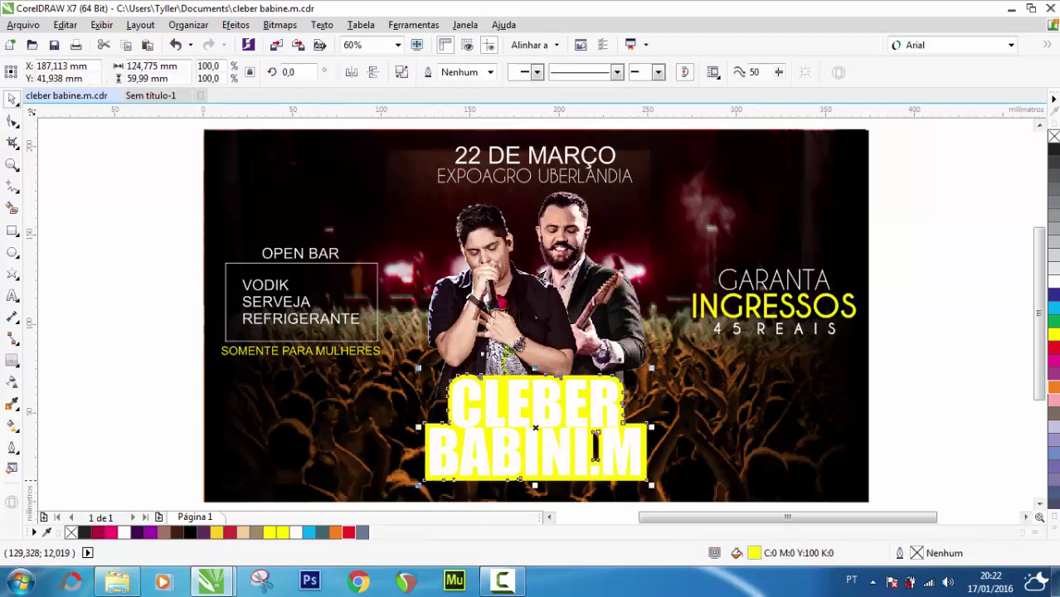
Try the contour's transparency blend modes, then undo the contour and the orange crowd tint
{"action": "left_click", "coordinate": [12, 382]}
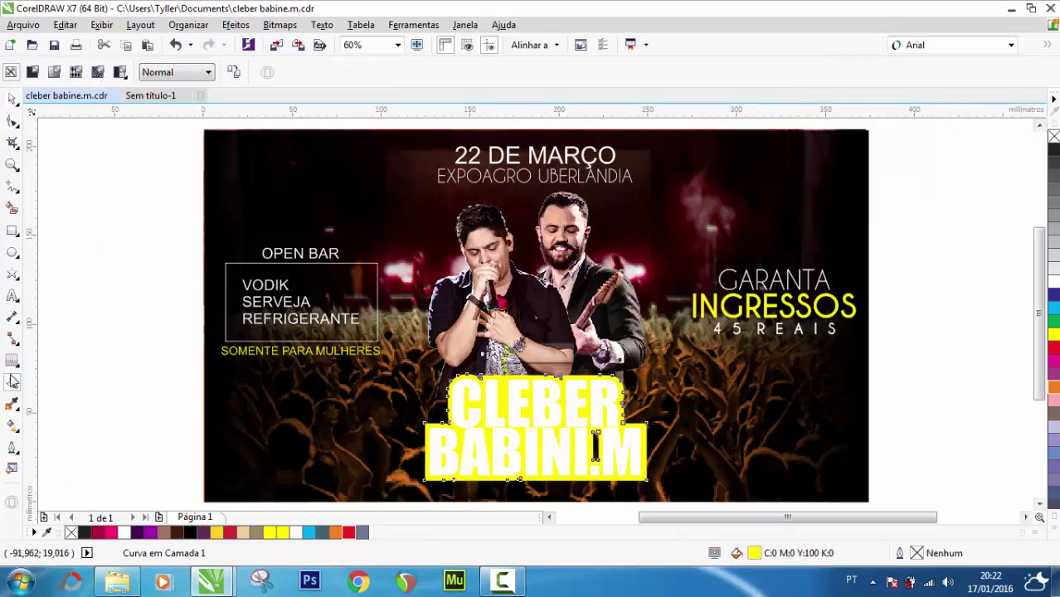
{"action": "left_click", "coordinate": [169, 73]}
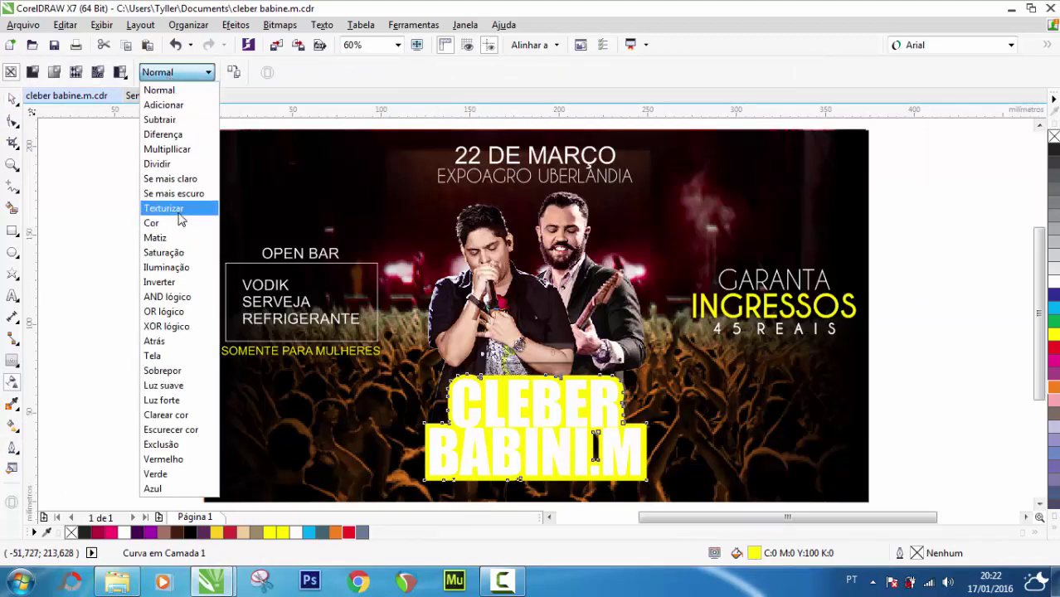
{"action": "key", "text": "Escape"}
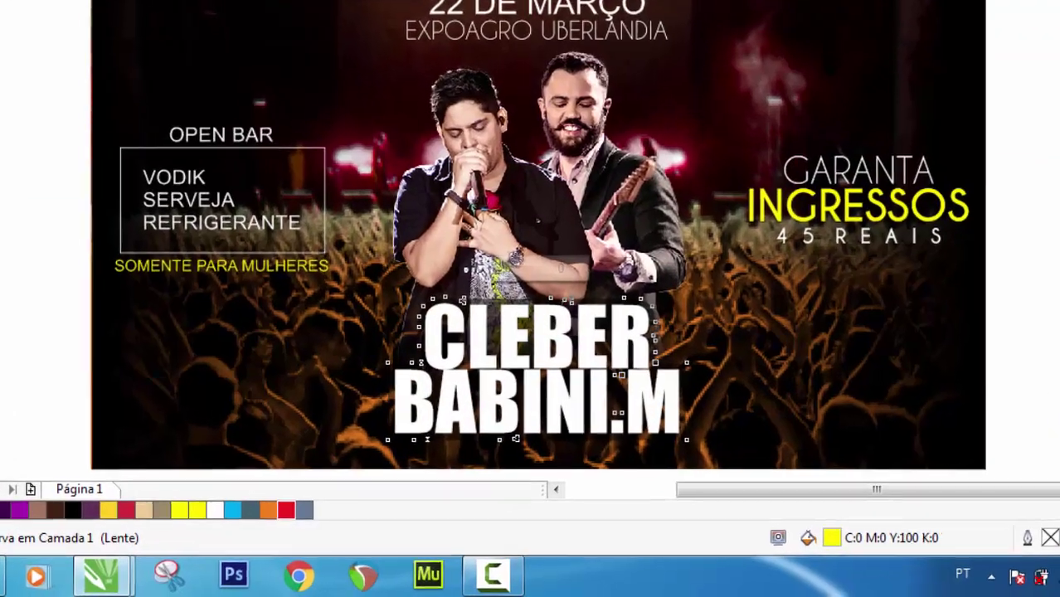
{"action": "key", "text": "Escape"}
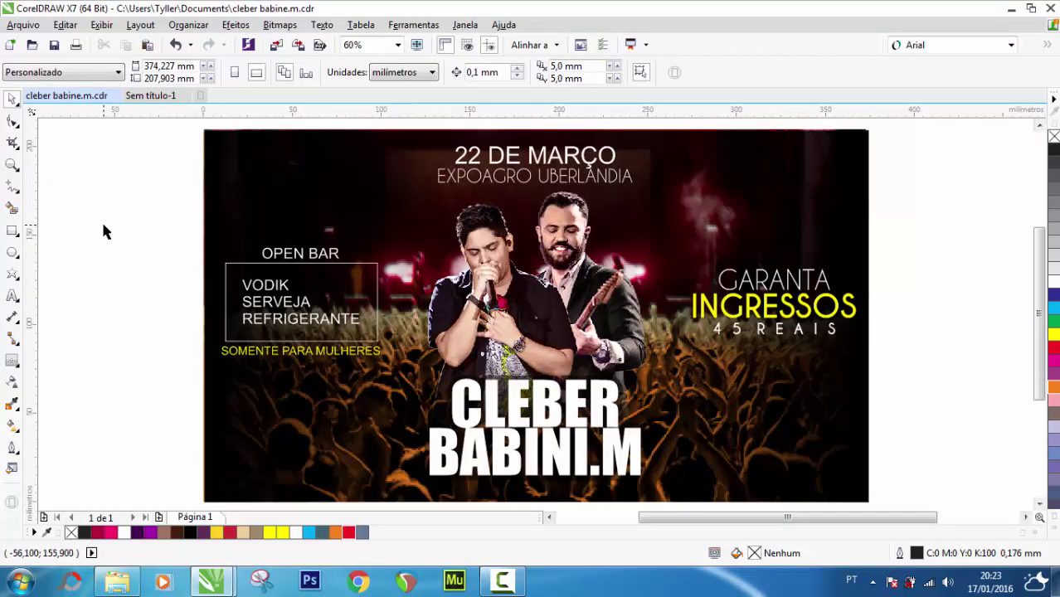
{"action": "key", "text": "ctrl+z"}
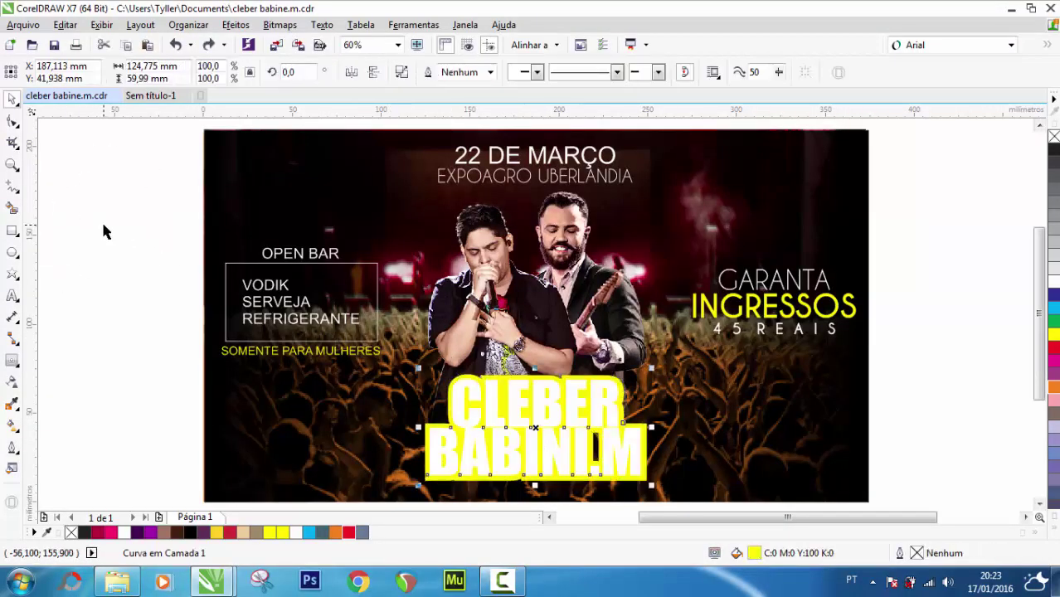
{"action": "key", "text": "ctrl+z"}
{"action": "key", "text": "ctrl+z"}
{"action": "key", "text": "ctrl+z"}
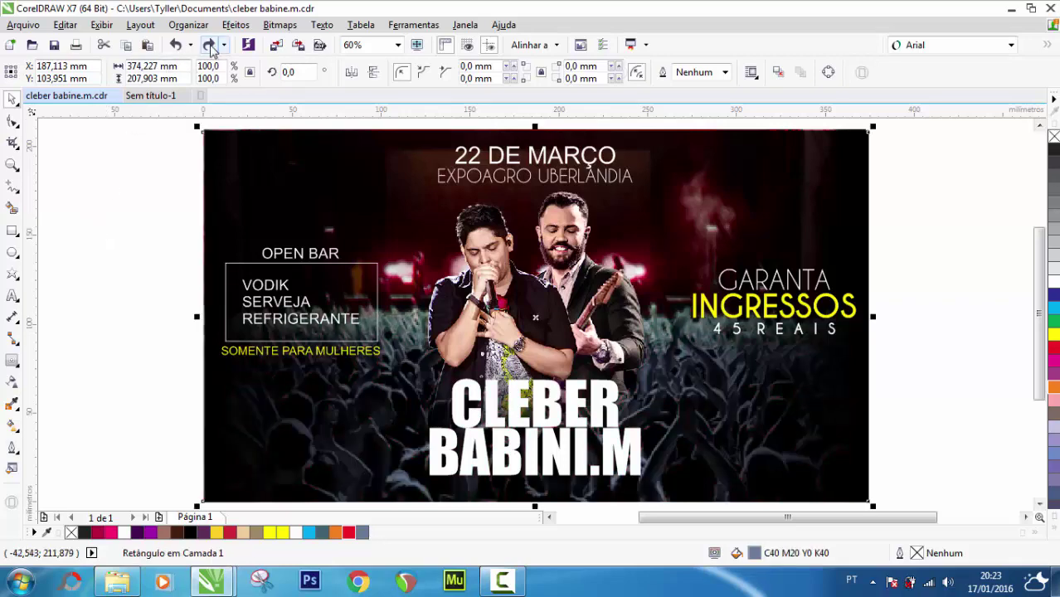
Redo six undone edits, reapplying the red and orange crowd tints
{"action": "left_click", "coordinate": [210, 47]}
{"action": "left_click", "coordinate": [210, 47]}
{"action": "left_click", "coordinate": [210, 46]}
{"action": "left_click", "coordinate": [210, 47]}
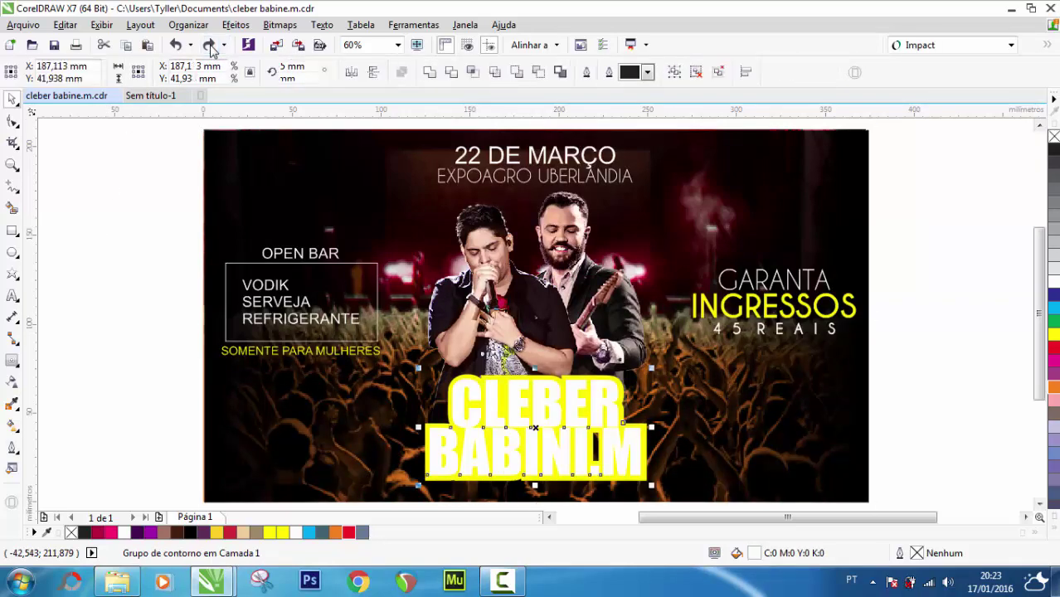
{"action": "left_click", "coordinate": [209, 47]}
{"action": "left_click", "coordinate": [210, 46]}
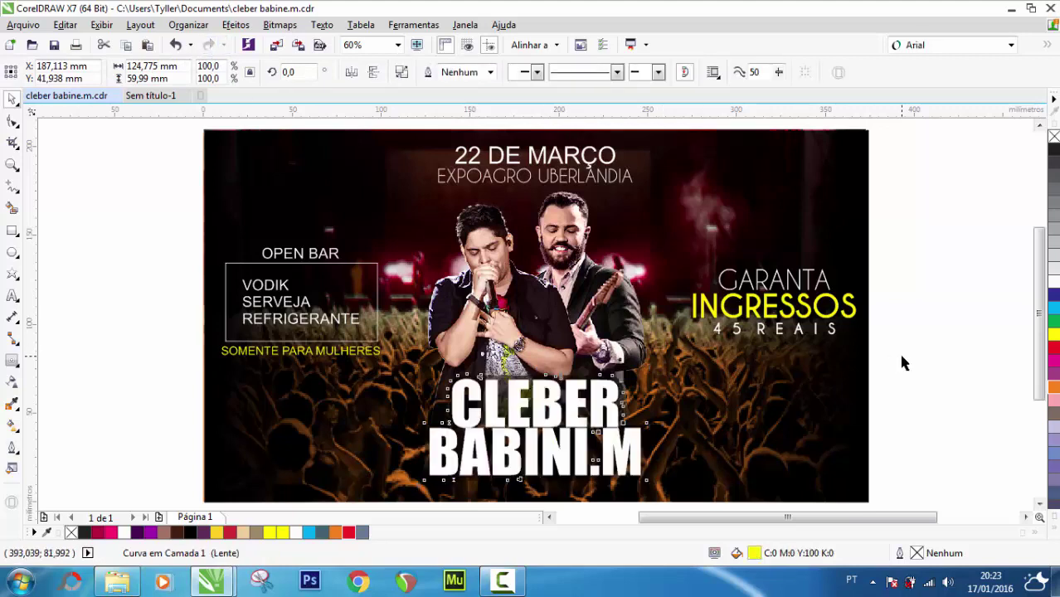
Reapply and undo the title's yellow contour, then restore the yellow SOMENTE PARA MULHERES colour
{"action": "left_click_drag", "start_coordinate": [900, 359], "coordinate": [416, 452]}
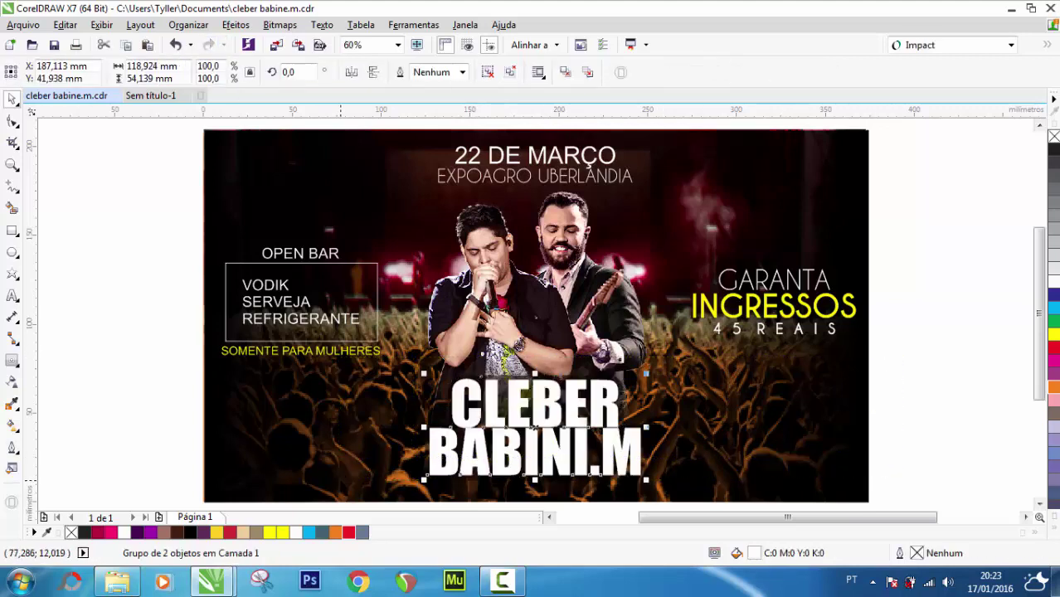
{"action": "key", "text": "ctrl+shift+z"}
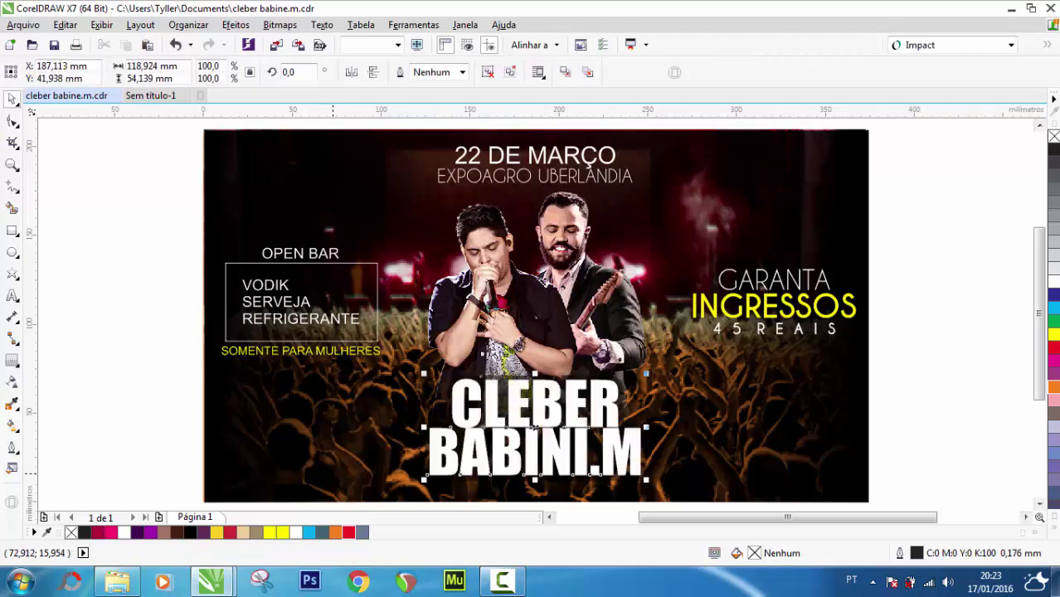
{"action": "key", "text": "ctrl+z"}
{"action": "key", "text": "ctrl+z"}
{"action": "key", "text": "ctrl+z"}
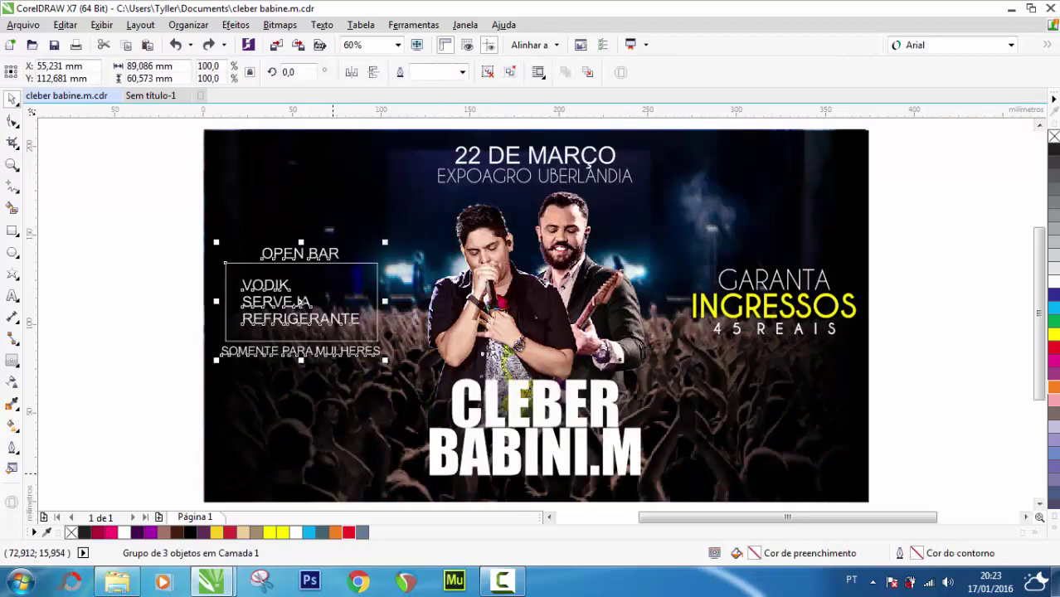
{"action": "left_click", "coordinate": [209, 46]}
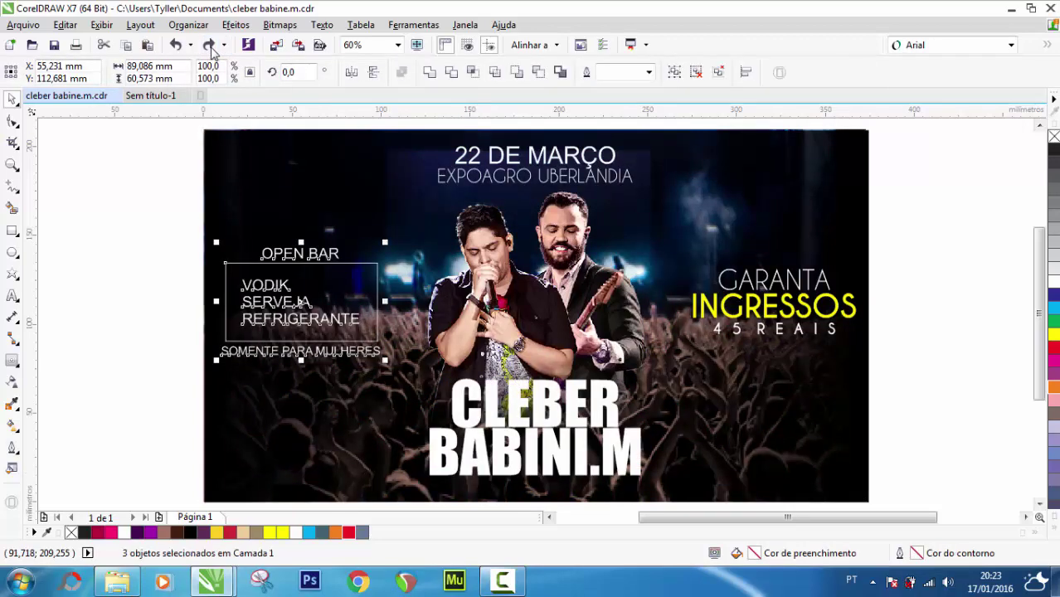
{"action": "left_click", "coordinate": [210, 46]}
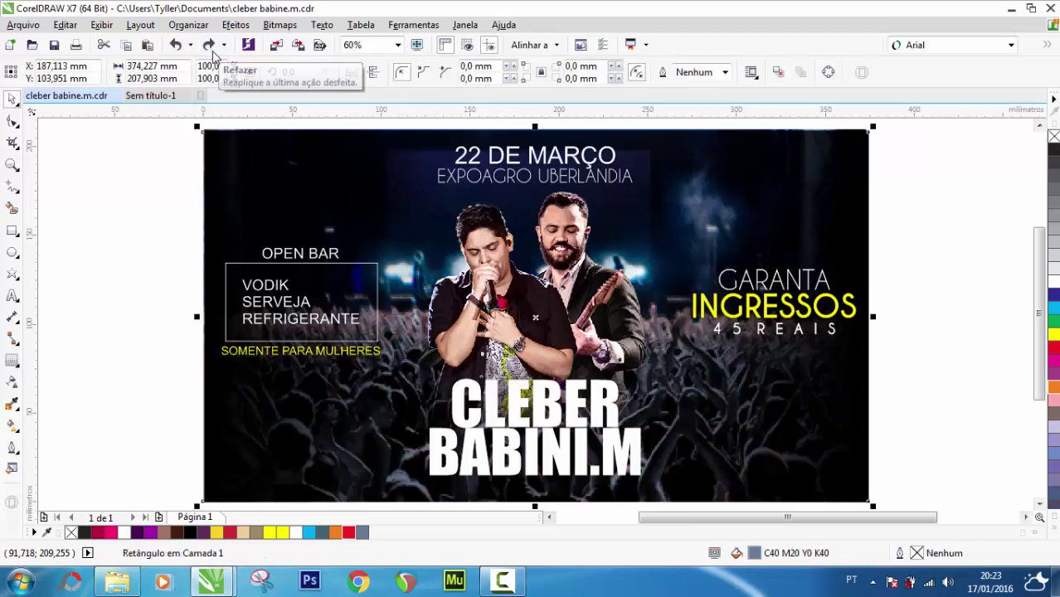
{"action": "left_click_drag", "start_coordinate": [913, 363], "coordinate": [408, 498]}
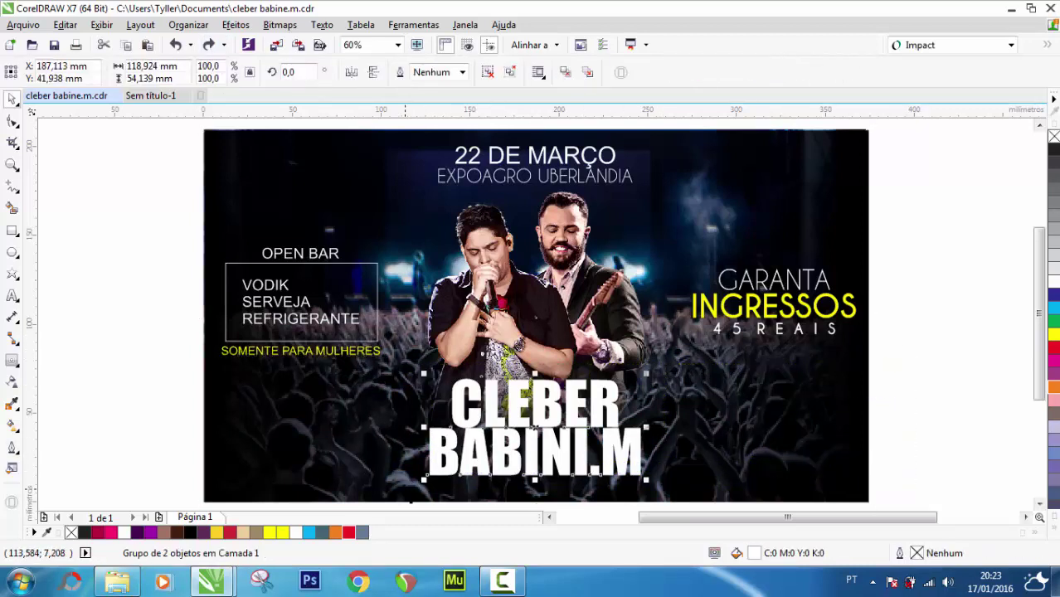
{"action": "key", "text": "ctrl+x"}
{"action": "key", "text": "ctrl+v"}
{"action": "left_click", "coordinate": [873, 386]}
{"action": "scroll", "coordinate": [599, 393], "scroll_direction": "up", "scroll_amount": 3}
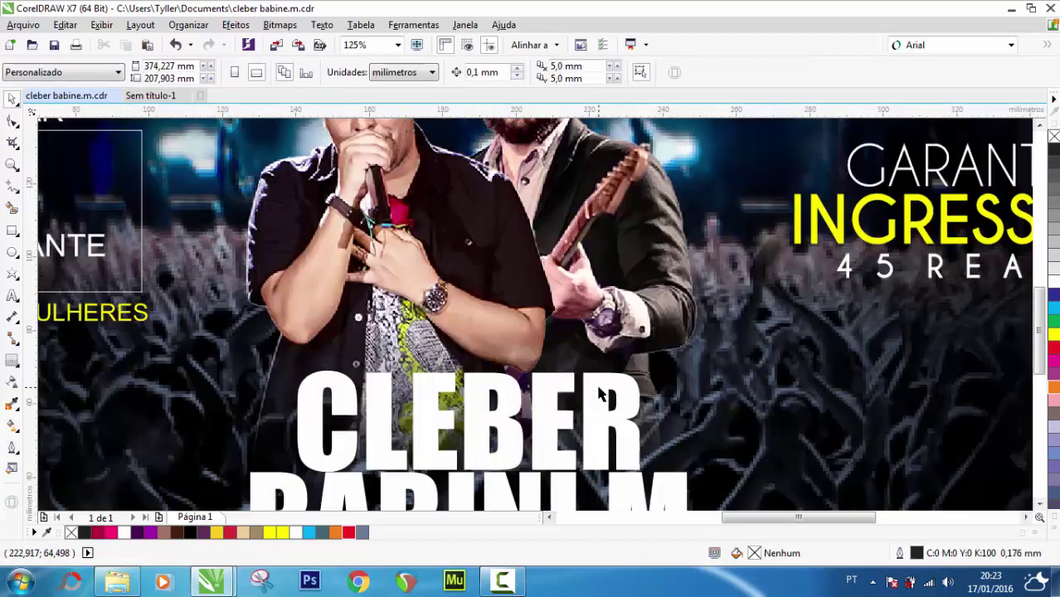
{"action": "scroll", "coordinate": [614, 393], "scroll_direction": "up", "scroll_amount": 2}
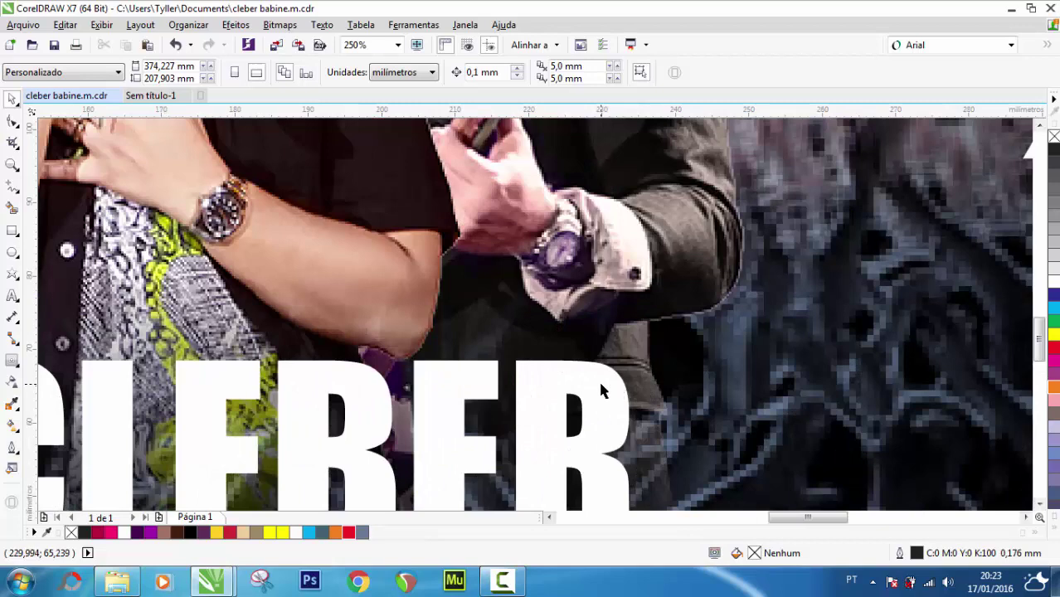
{"action": "scroll", "coordinate": [598, 378], "scroll_direction": "down", "scroll_amount": 2}
{"action": "scroll", "coordinate": [617, 380], "scroll_direction": "up", "scroll_amount": 4}
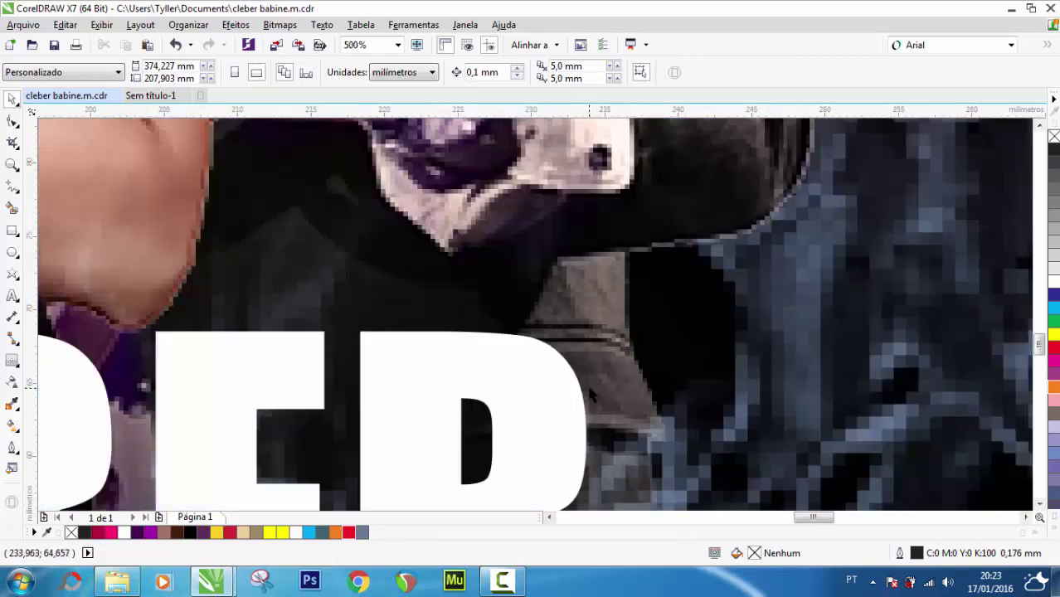
{"action": "scroll", "coordinate": [591, 396], "scroll_direction": "down", "scroll_amount": 6}
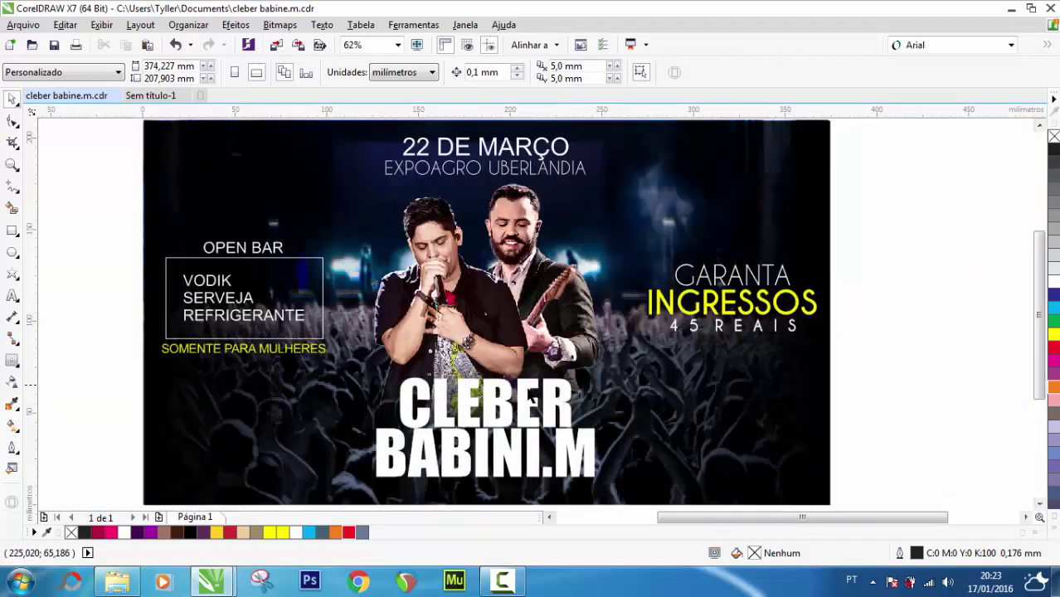
{"action": "left_click", "coordinate": [467, 402]}
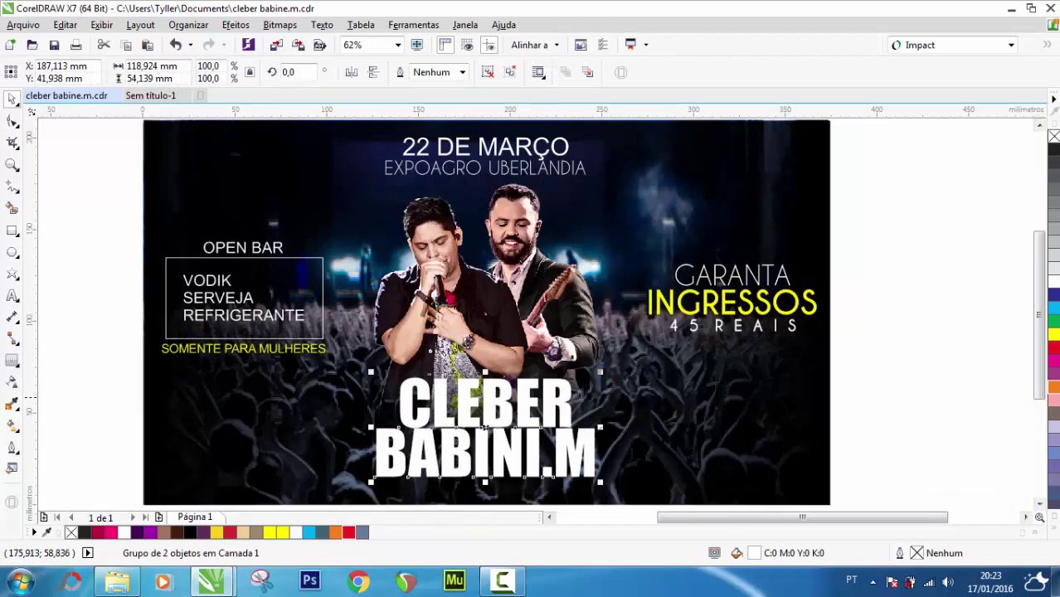
{"action": "left_click", "coordinate": [13, 383]}
{"action": "scroll", "coordinate": [417, 388], "scroll_direction": "up", "scroll_amount": 2}
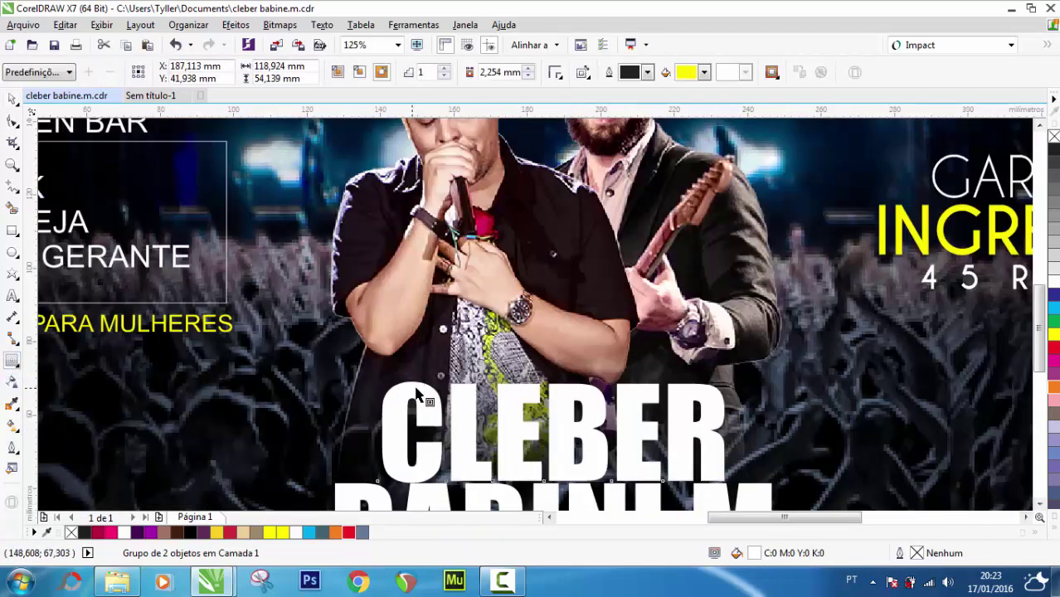
{"action": "left_click_drag", "start_coordinate": [417, 394], "coordinate": [406, 388]}
{"action": "scroll", "coordinate": [405, 383], "scroll_direction": "down", "scroll_amount": 2}
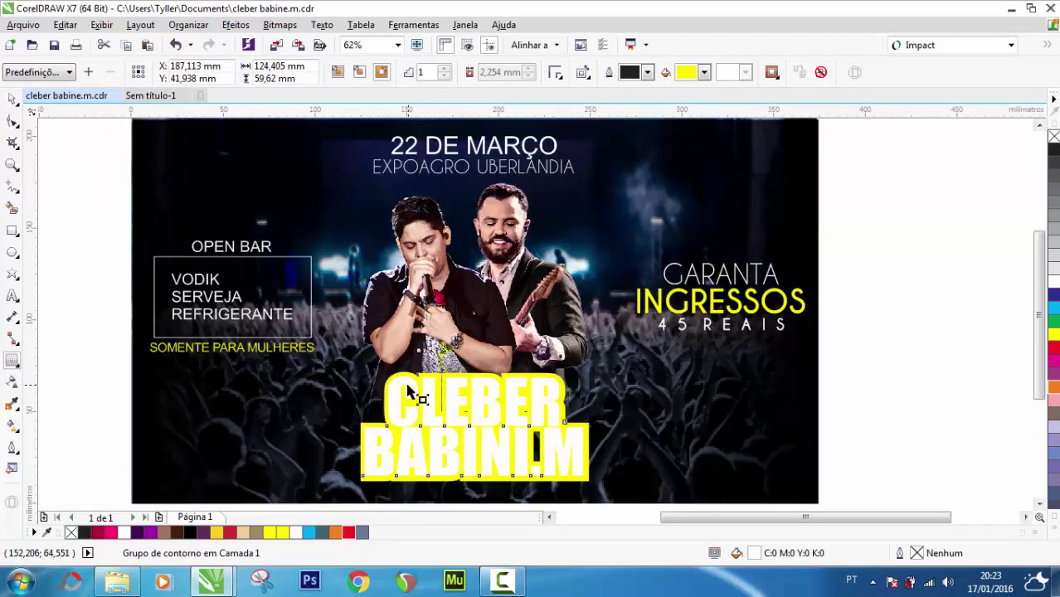
{"action": "left_click", "coordinate": [13, 99]}
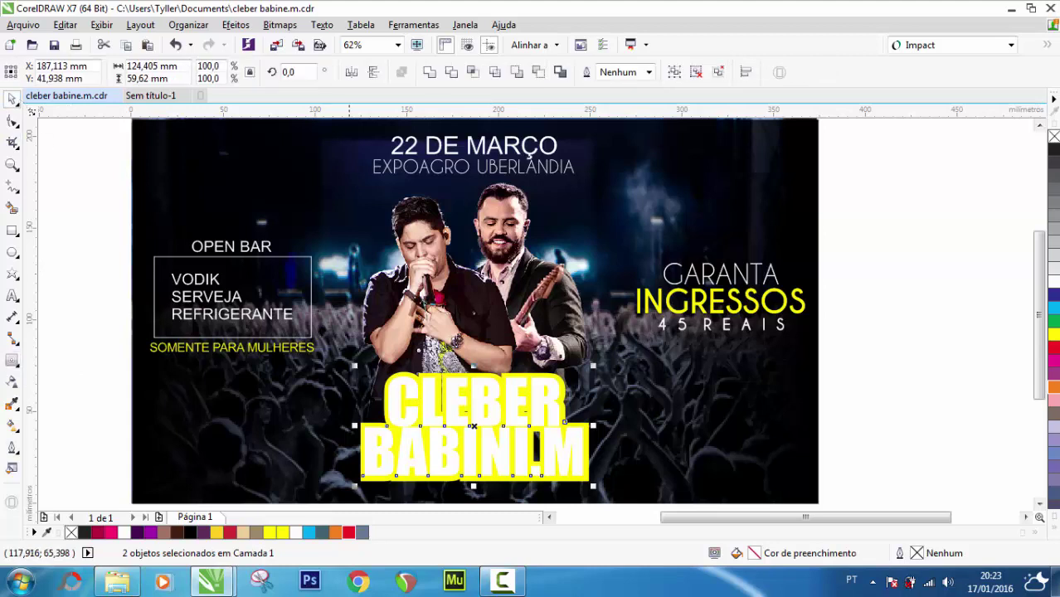
{"action": "left_click", "coordinate": [99, 409]}
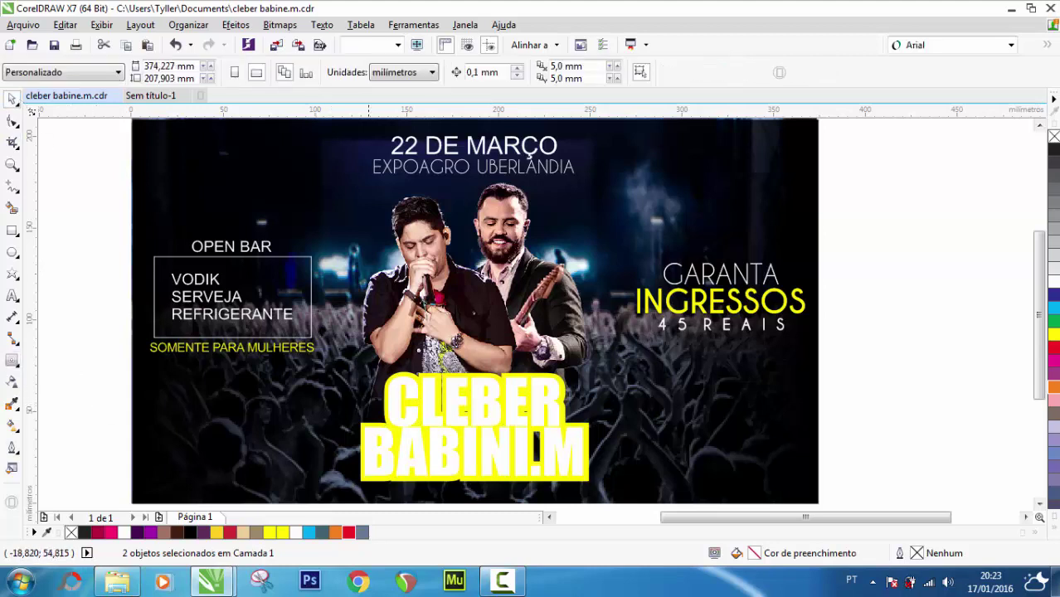
Set the title contour's transparency merge mode to Texturizar
{"action": "left_click", "coordinate": [389, 394]}
{"action": "left_click", "coordinate": [13, 381]}
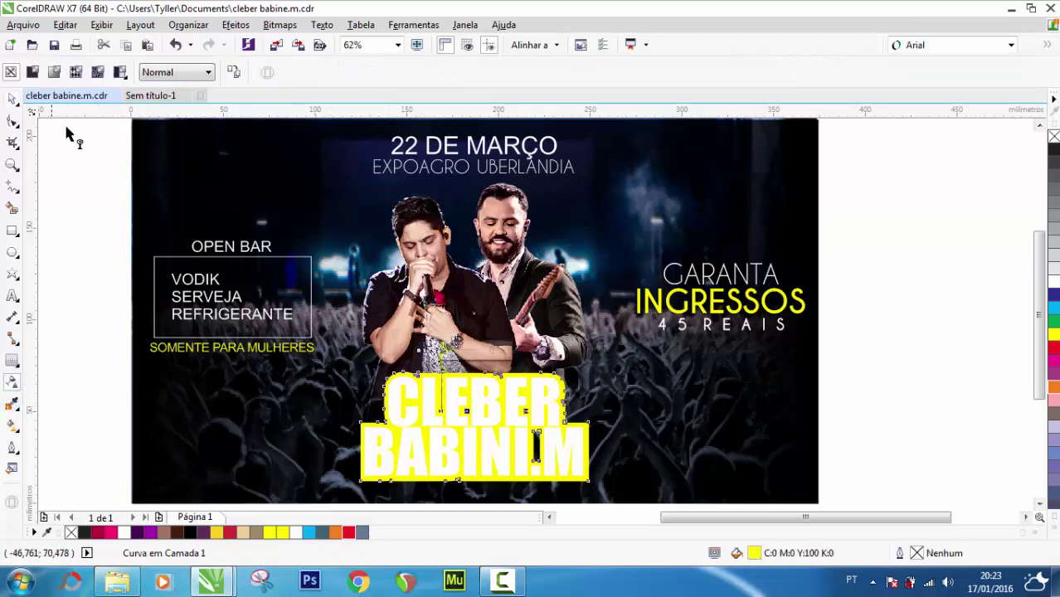
{"action": "left_click", "coordinate": [170, 72]}
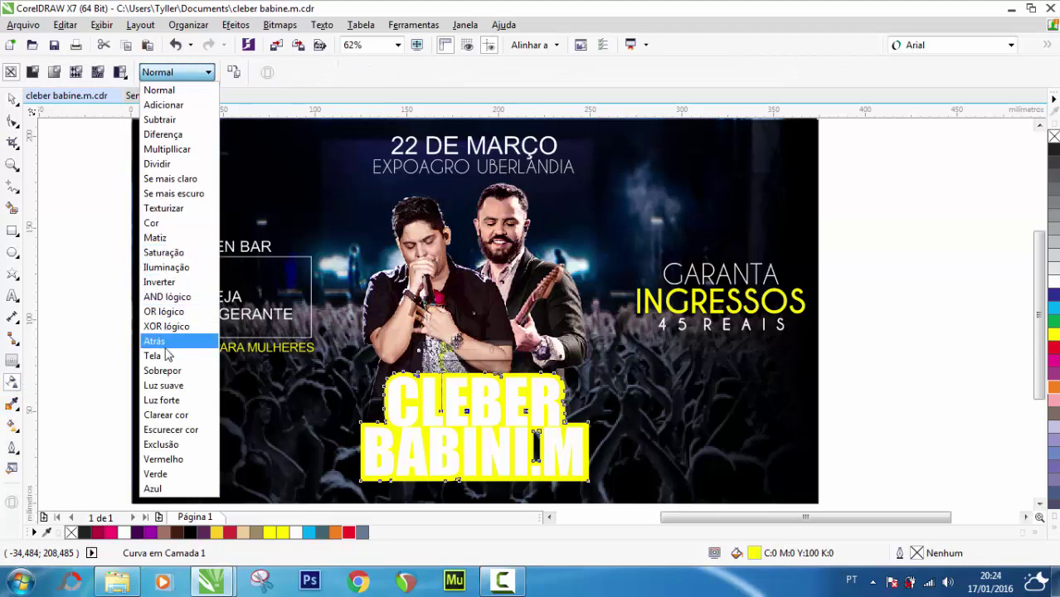
{"action": "left_click", "coordinate": [166, 209]}
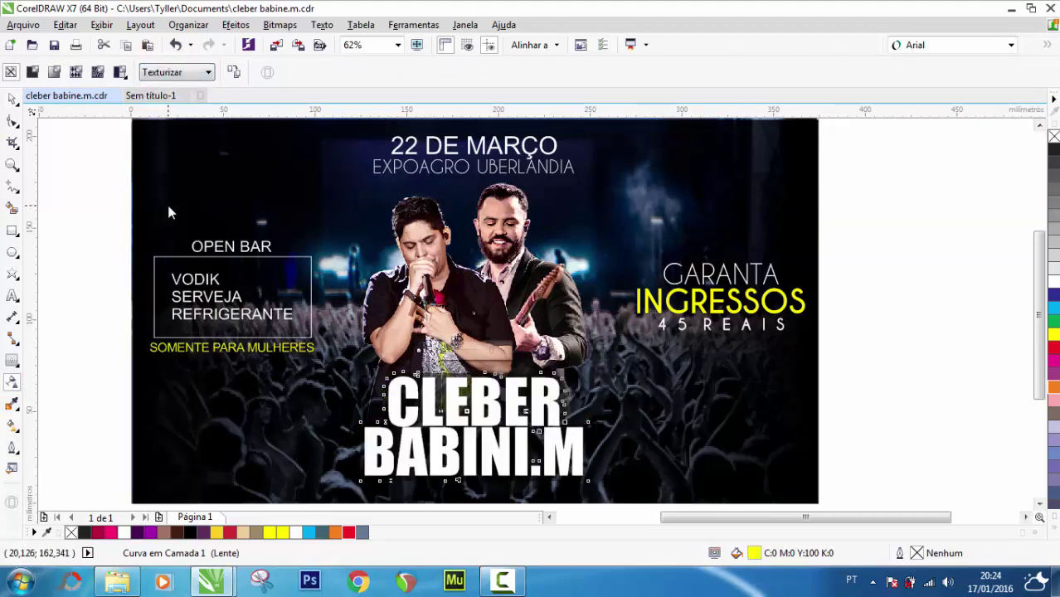
{"action": "left_click", "coordinate": [12, 98]}
{"action": "left_click", "coordinate": [67, 222]}
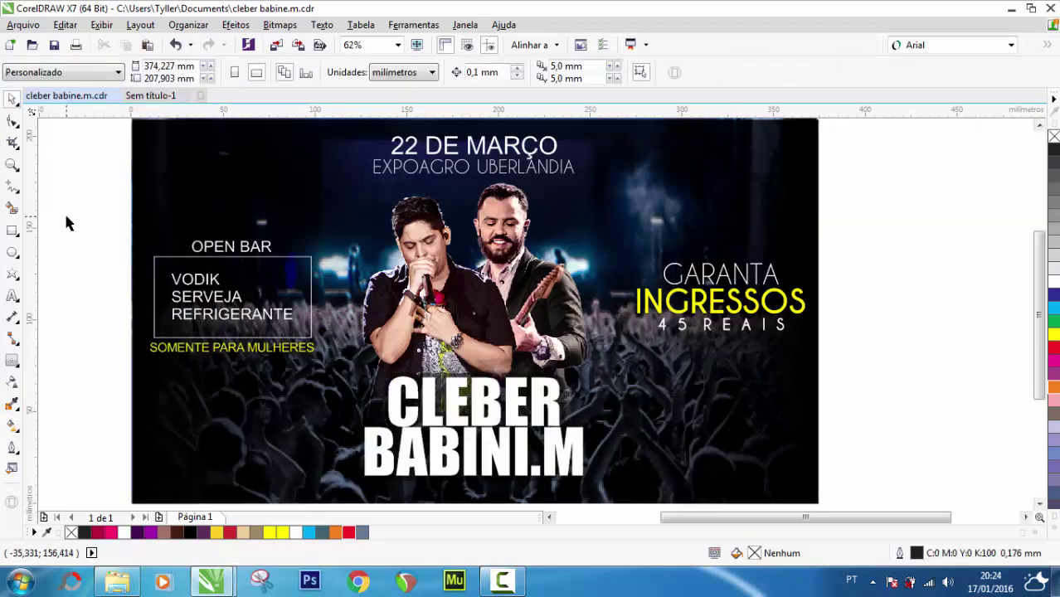
Fit the page in view and recolour SOMENTE PARA MULHERES white
{"action": "double_click", "coordinate": [14, 165]}
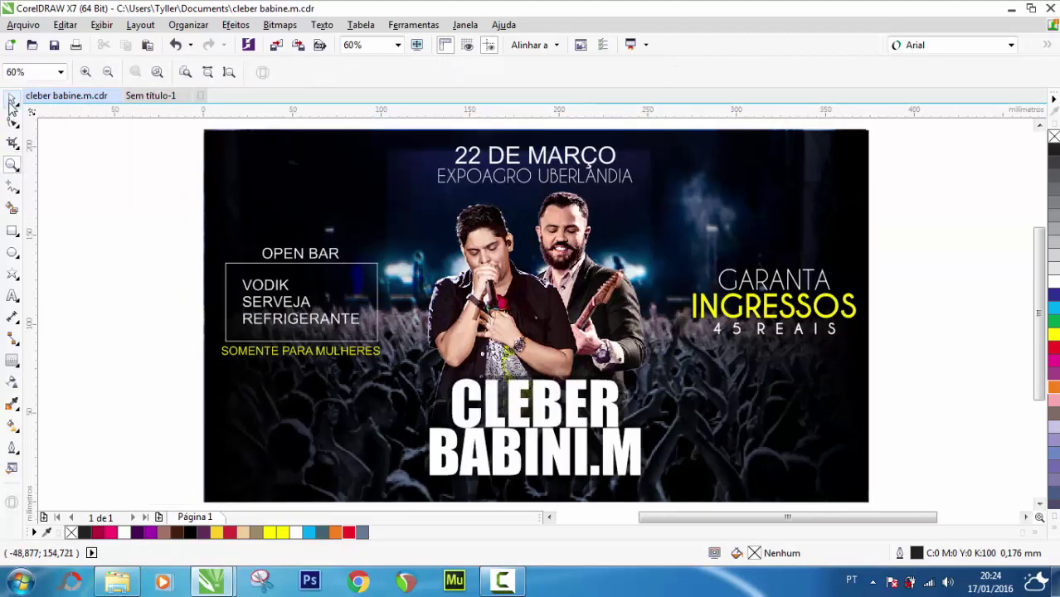
{"action": "left_click", "coordinate": [13, 100]}
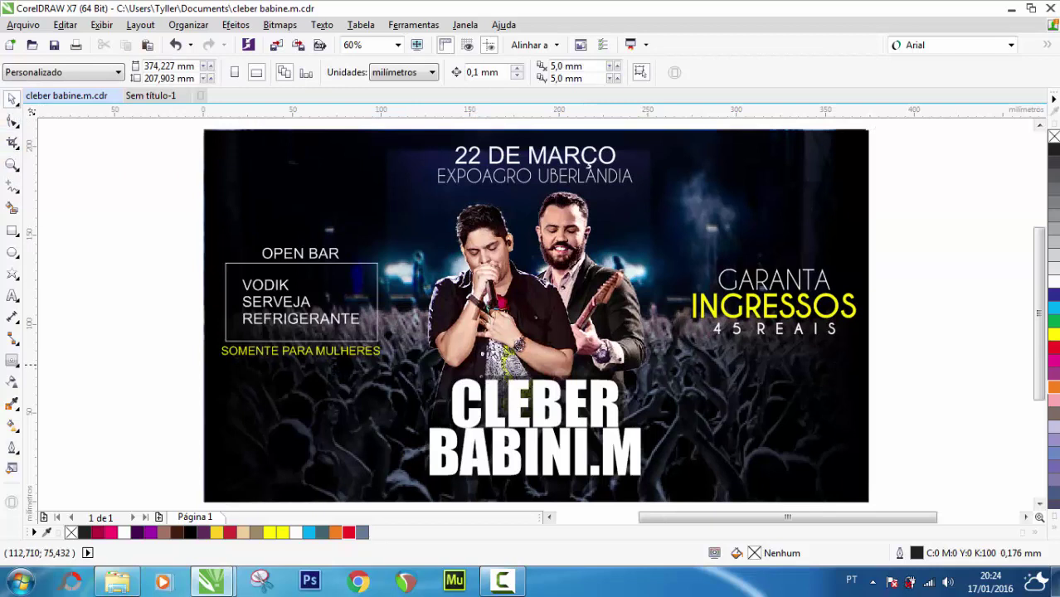
{"action": "left_click", "coordinate": [365, 351]}
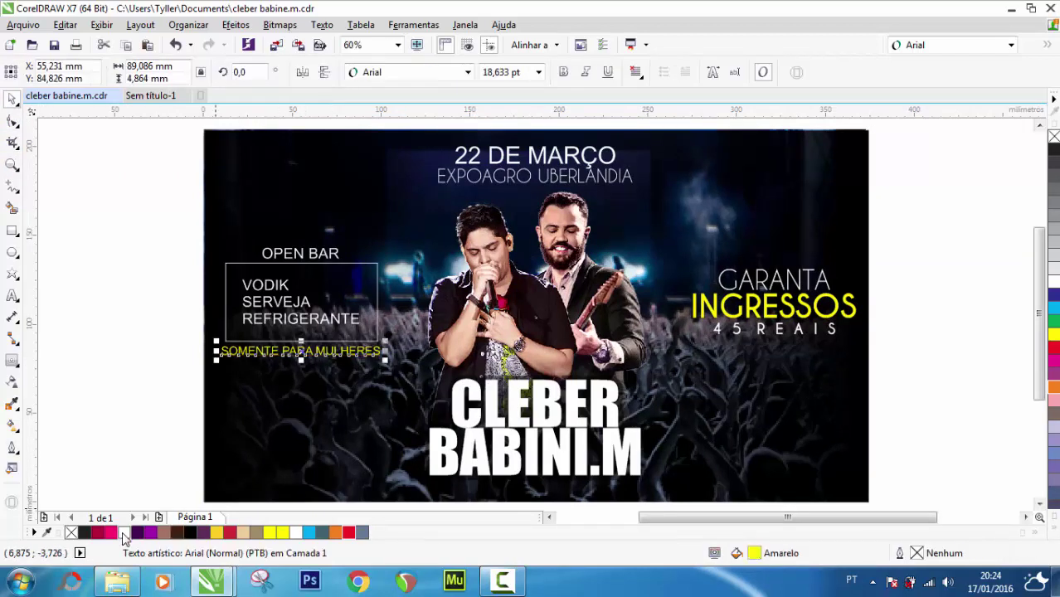
{"action": "left_click", "coordinate": [123, 533]}
{"action": "left_click", "coordinate": [151, 346]}
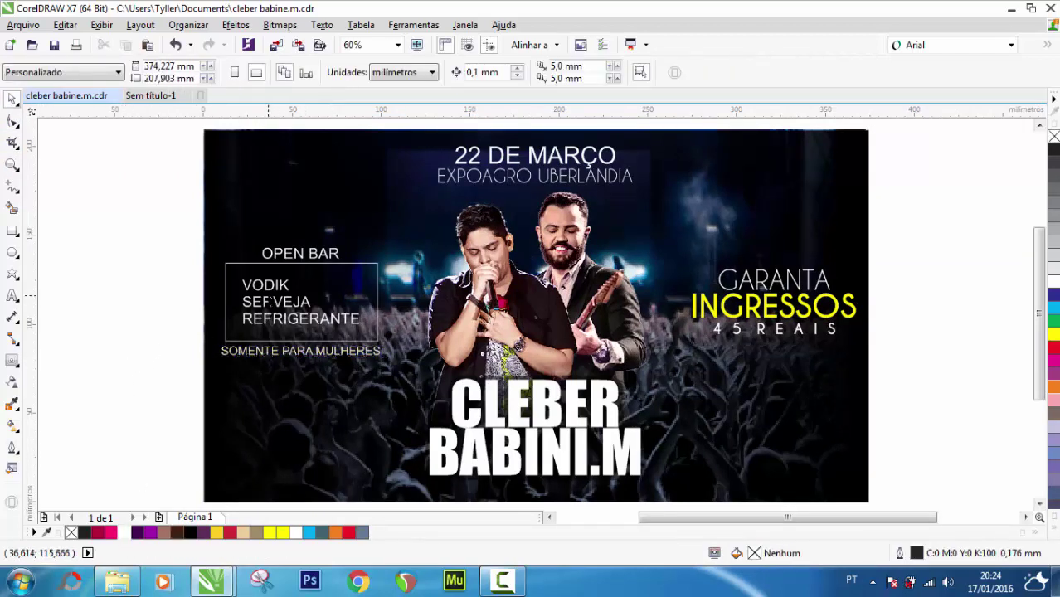
Ungroup the OPEN BAR block and give the drinks-list frame a yellow outline
{"action": "left_click", "coordinate": [226, 292]}
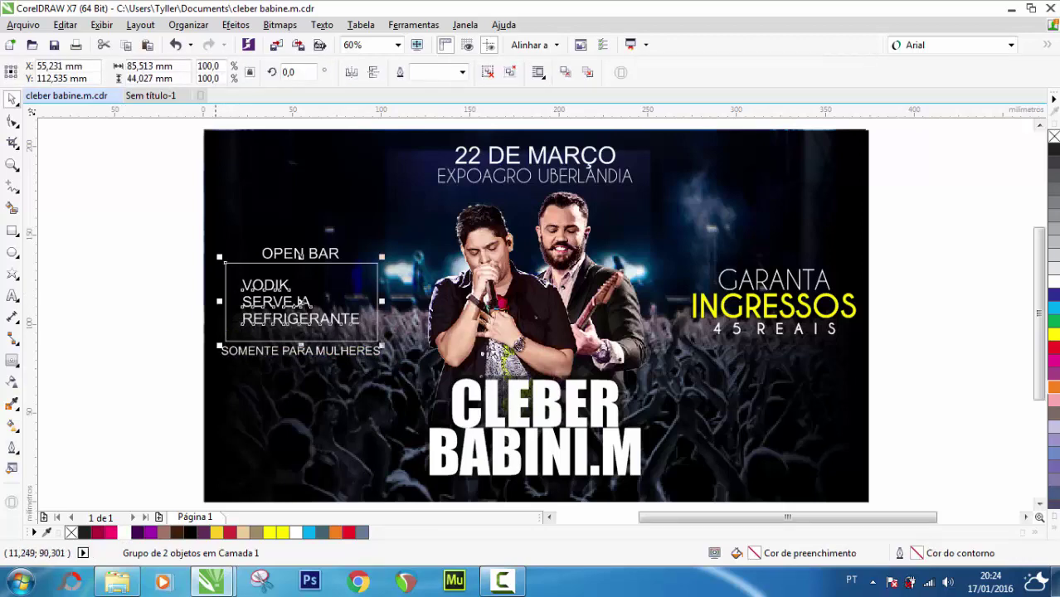
{"action": "right_click", "coordinate": [257, 305]}
{"action": "left_click", "coordinate": [312, 260]}
{"action": "left_click", "coordinate": [161, 292]}
{"action": "left_click", "coordinate": [225, 328]}
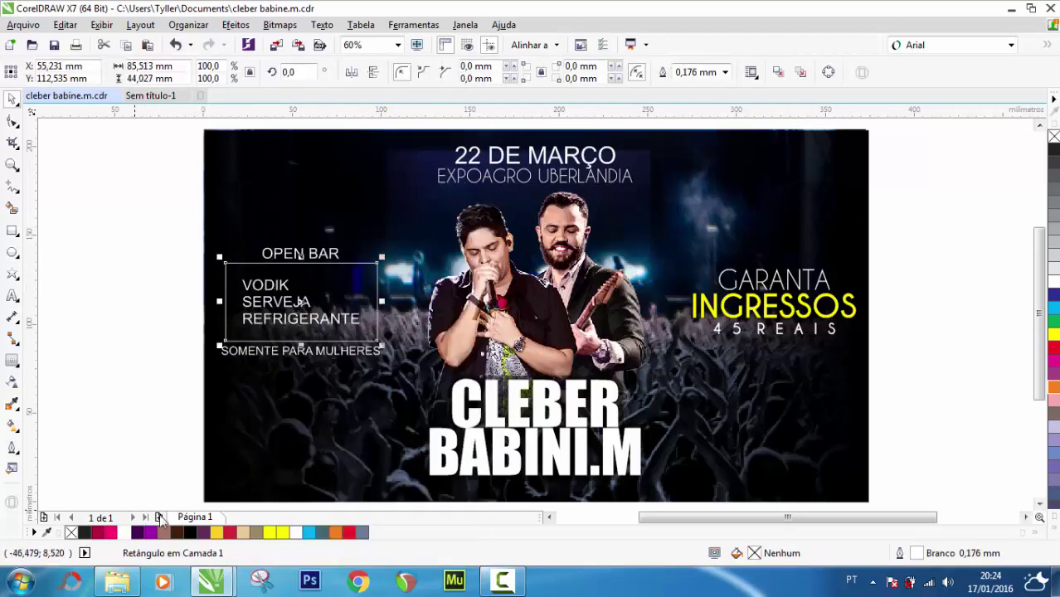
{"action": "right_click", "coordinate": [282, 534]}
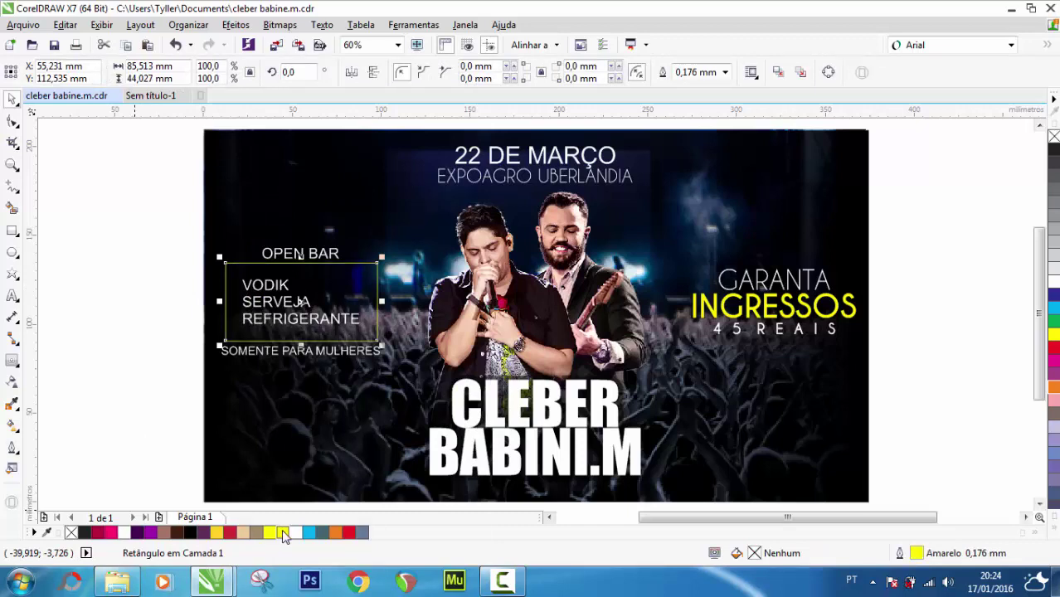
{"action": "left_click", "coordinate": [98, 332]}
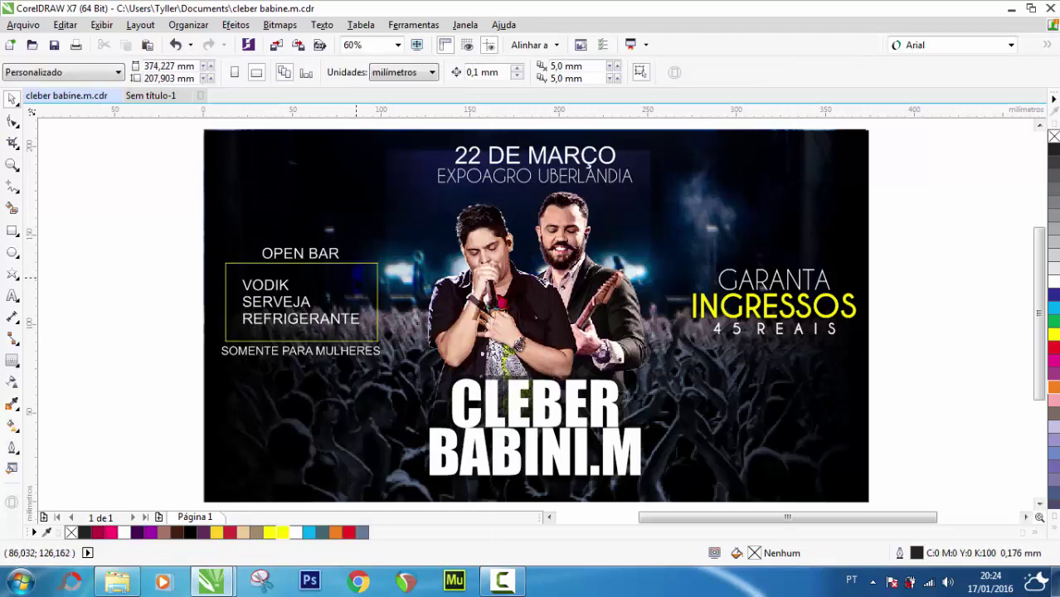
Convert the drinks-list frame to curves and give it a long-dash outline
{"action": "left_click", "coordinate": [299, 254]}
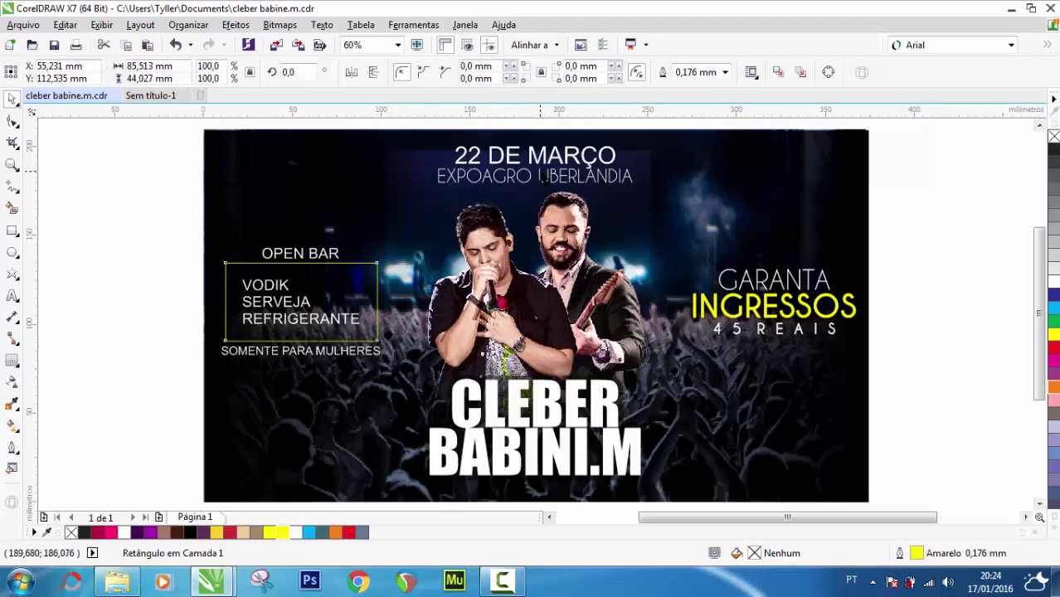
{"action": "key", "text": "ctrl+q"}
{"action": "left_click", "coordinate": [617, 72]}
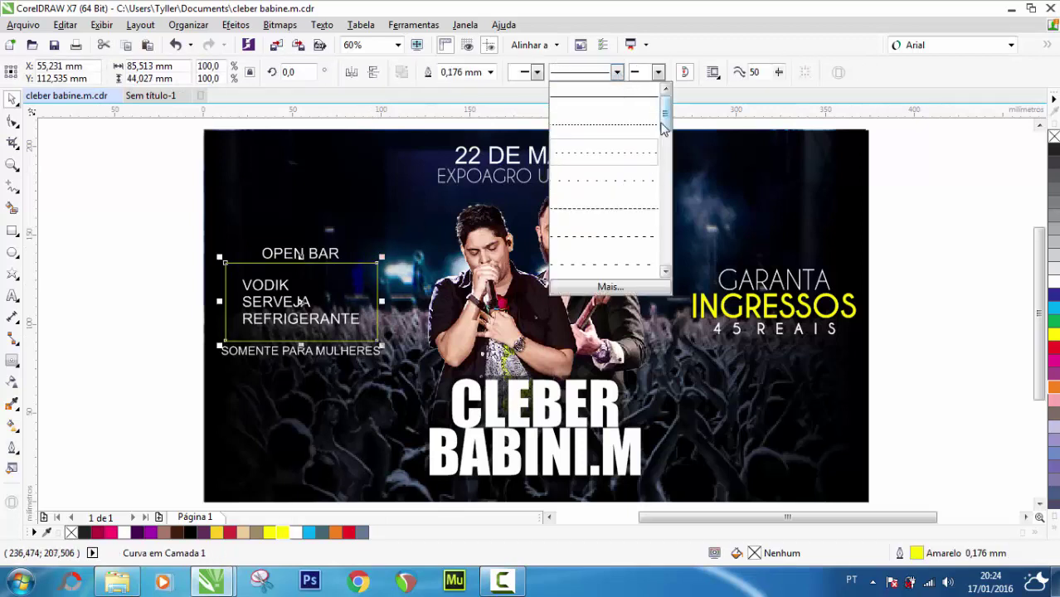
{"action": "scroll", "coordinate": [618, 178], "scroll_direction": "down", "scroll_amount": 2}
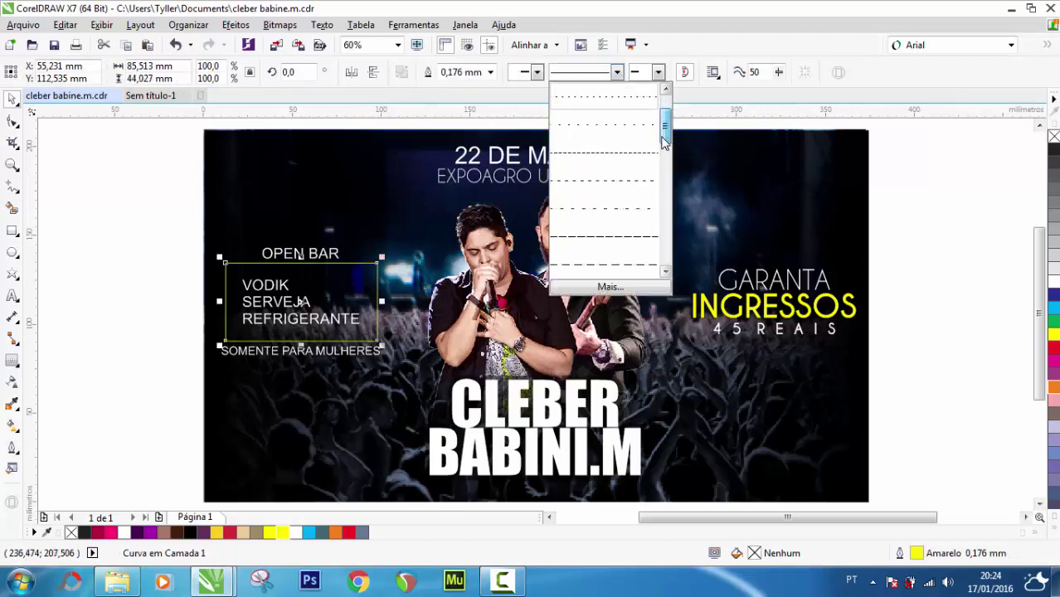
{"action": "left_click", "coordinate": [626, 265]}
Create a custom dash pattern with longer gaps for the frame's outline
{"action": "left_click", "coordinate": [616, 72]}
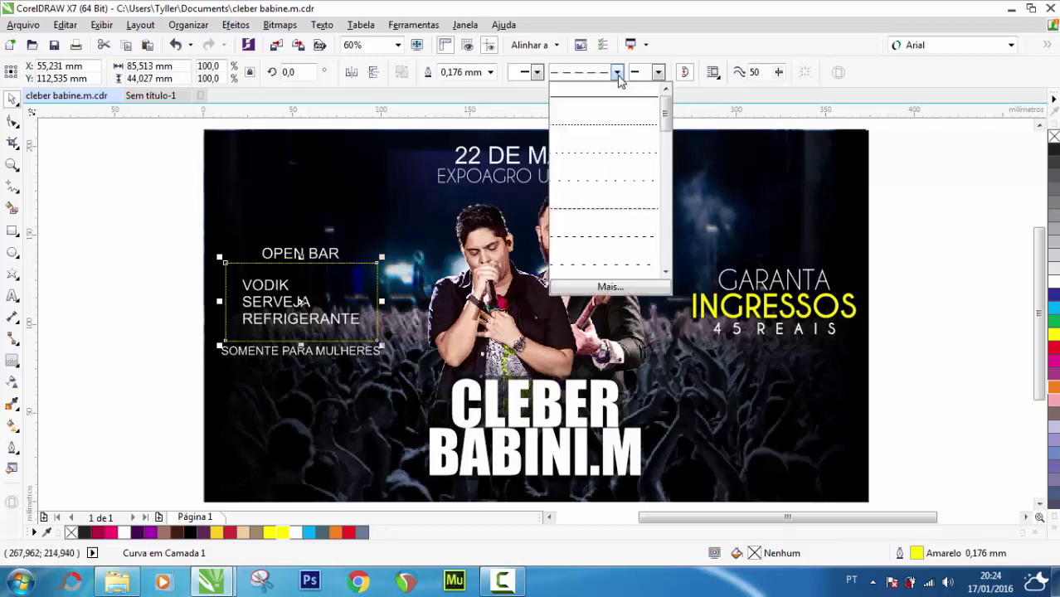
{"action": "left_click", "coordinate": [610, 287]}
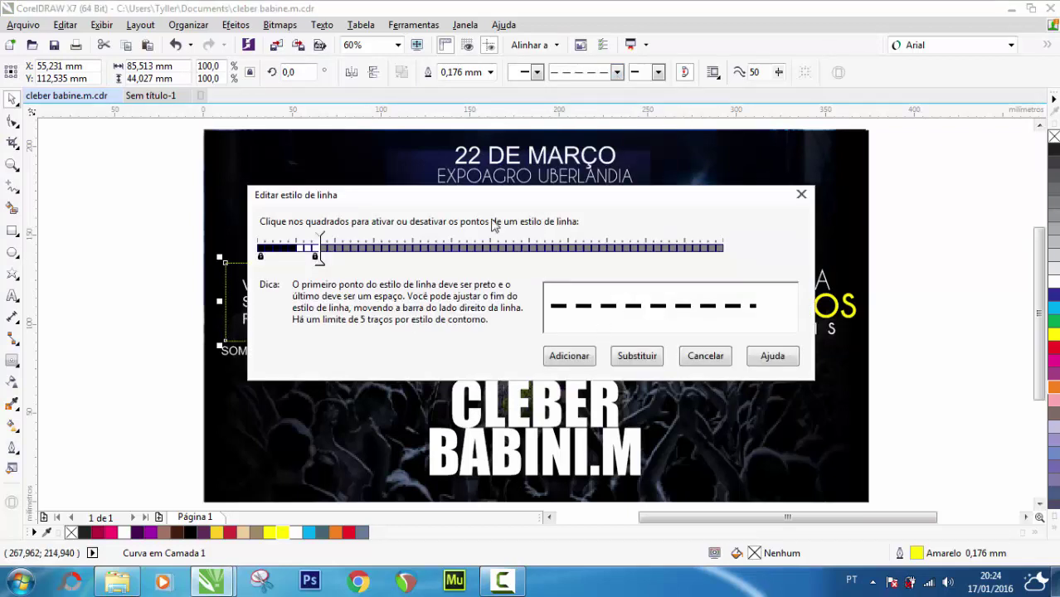
{"action": "left_click_drag", "start_coordinate": [319, 259], "coordinate": [357, 258]}
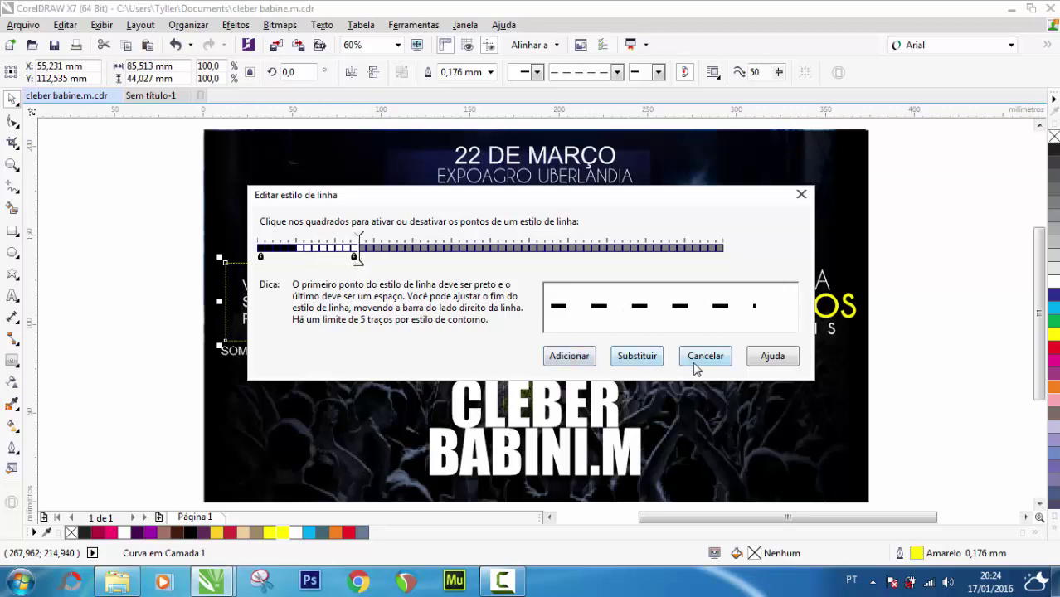
{"action": "left_click", "coordinate": [569, 355]}
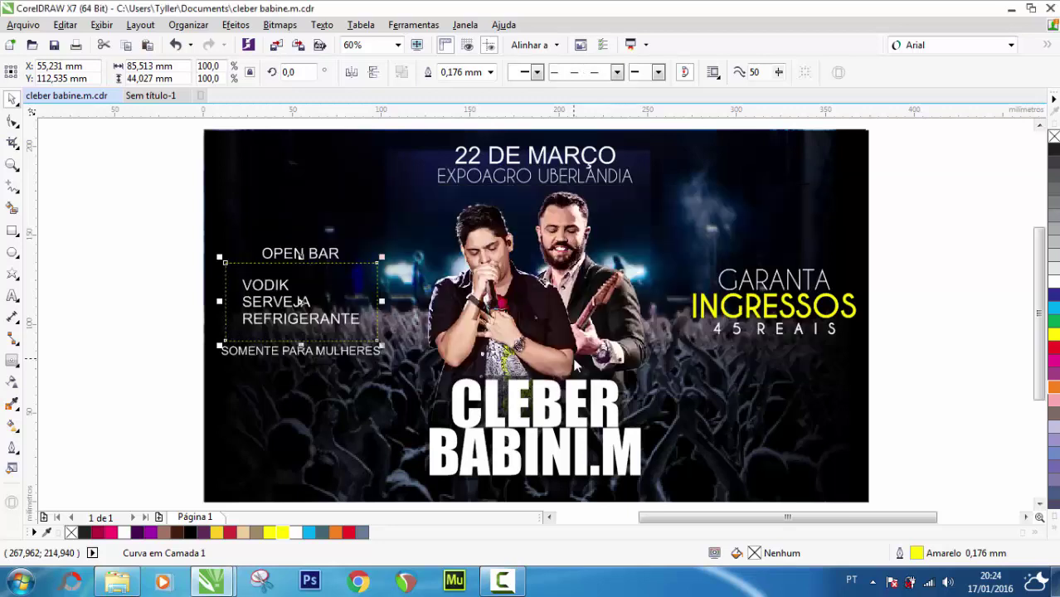
{"action": "left_click", "coordinate": [139, 304]}
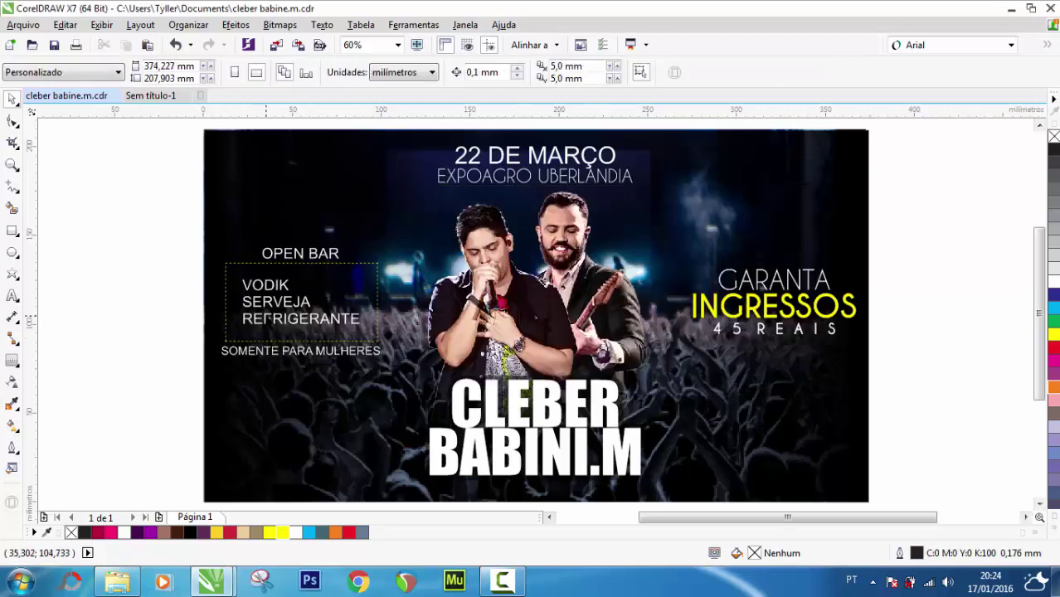
Fill SOMENTE PARA MULHERES with C7 M0 Y75 K0 in Editar preenchimento and check the result
{"action": "left_click", "coordinate": [290, 352]}
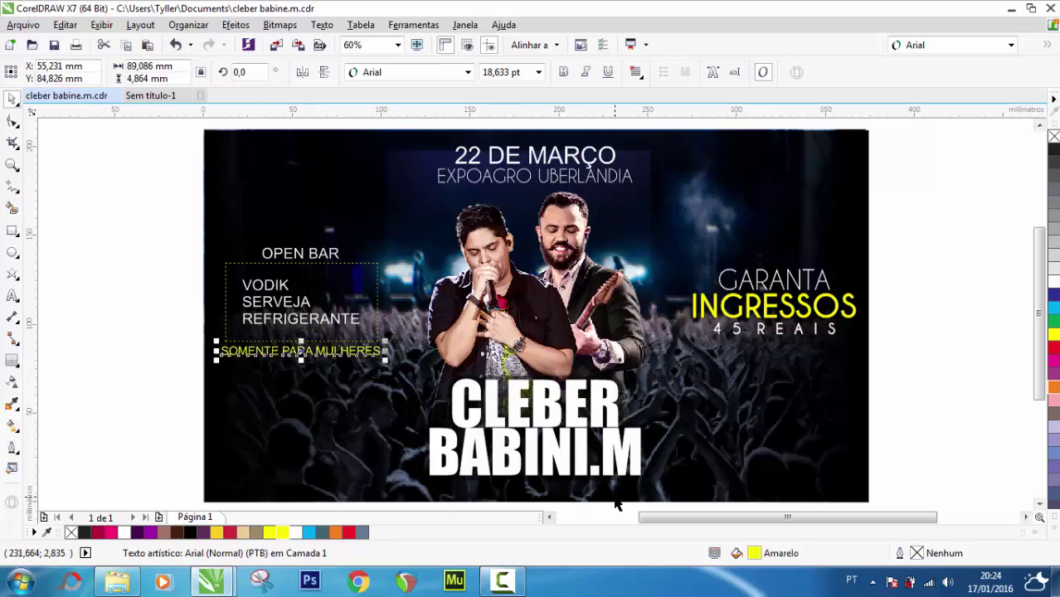
{"action": "double_click", "coordinate": [761, 557]}
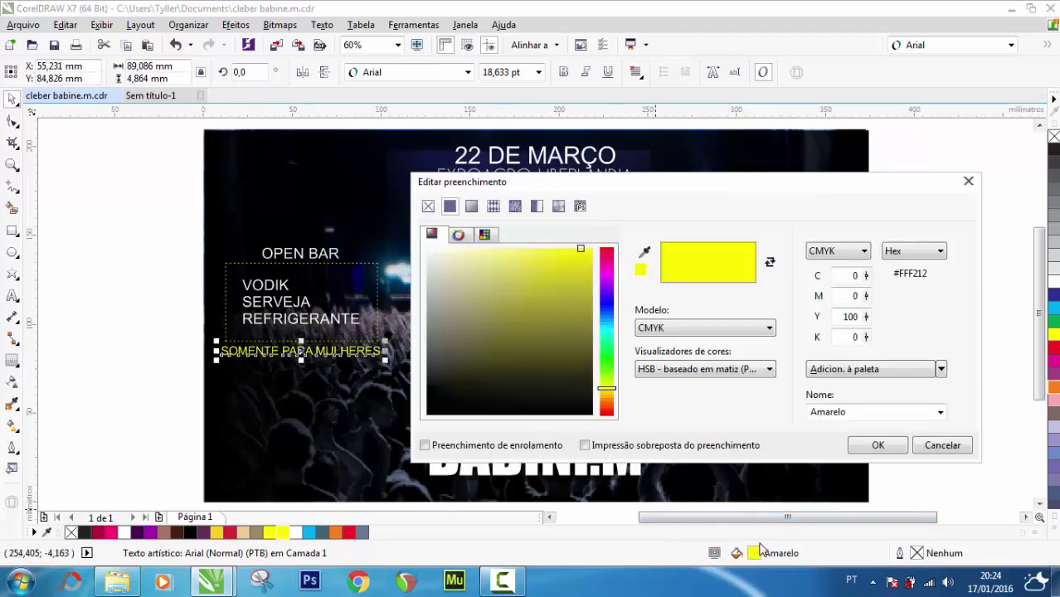
{"action": "left_click_drag", "start_coordinate": [700, 195], "coordinate": [846, 199]}
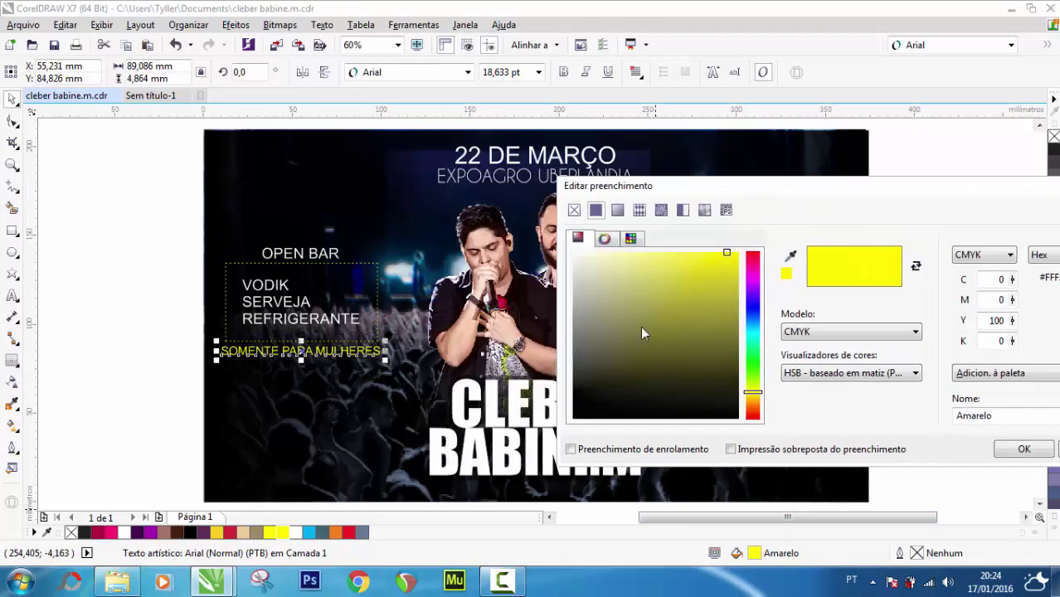
{"action": "left_click_drag", "start_coordinate": [729, 256], "coordinate": [668, 260]}
{"action": "left_click_drag", "start_coordinate": [724, 202], "coordinate": [650, 499]}
{"action": "left_click", "coordinate": [773, 474]}
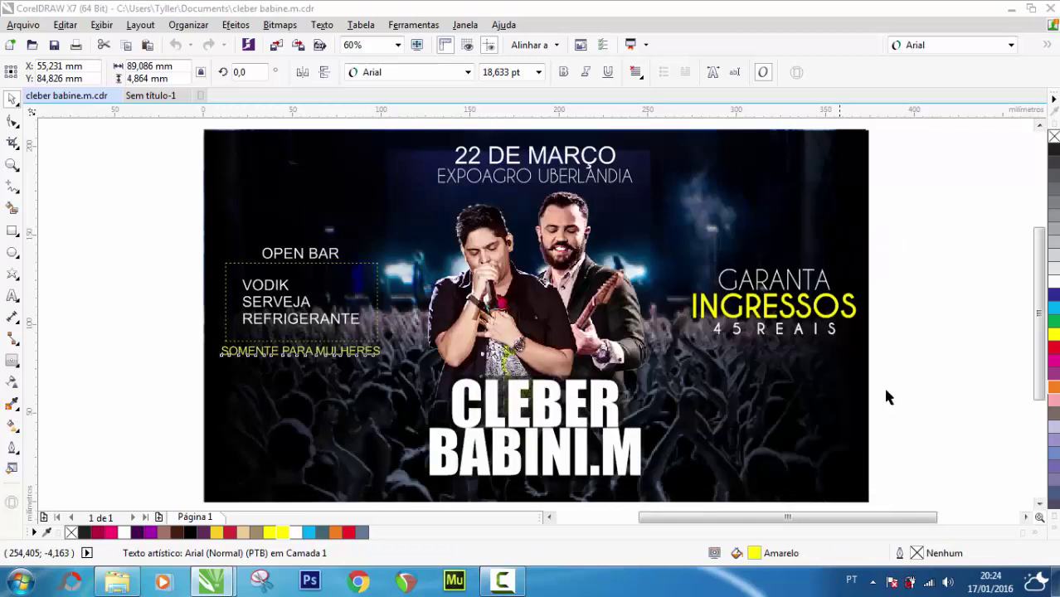
{"action": "left_click", "coordinate": [938, 348]}
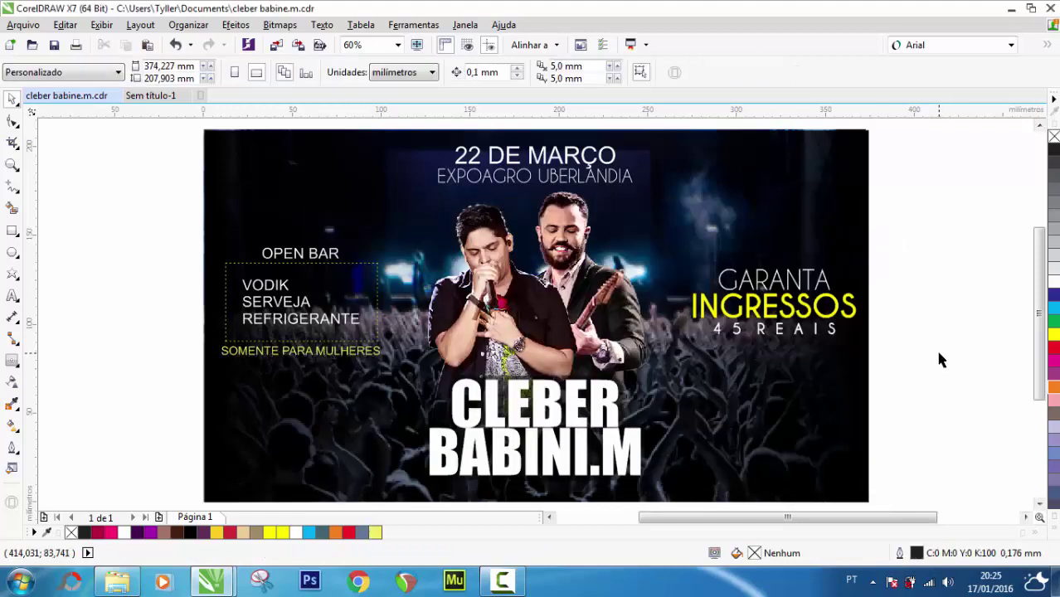
{"action": "left_click", "coordinate": [312, 352]}
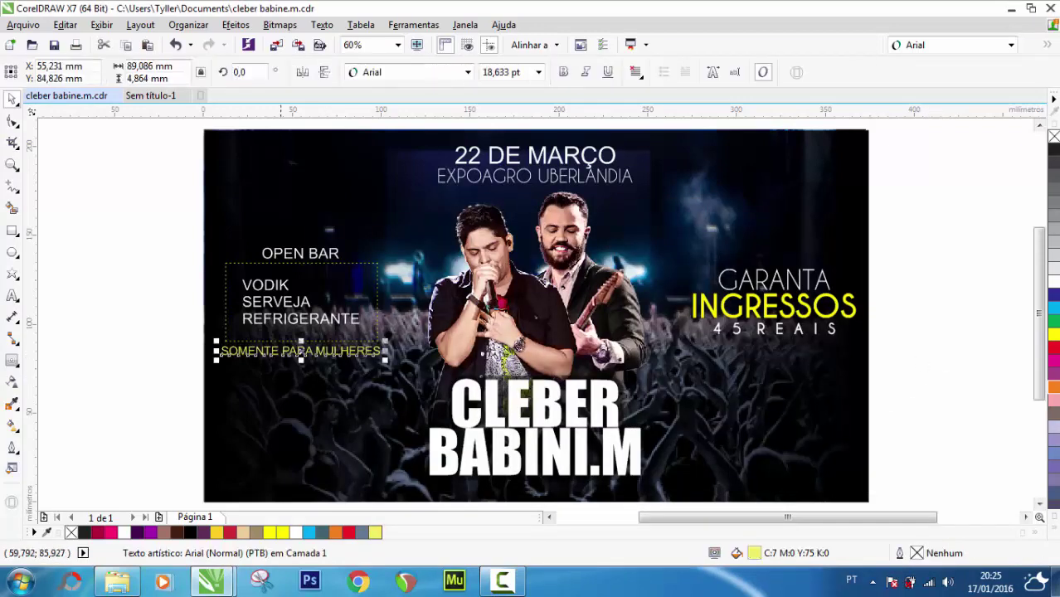
{"action": "left_click", "coordinate": [112, 344]}
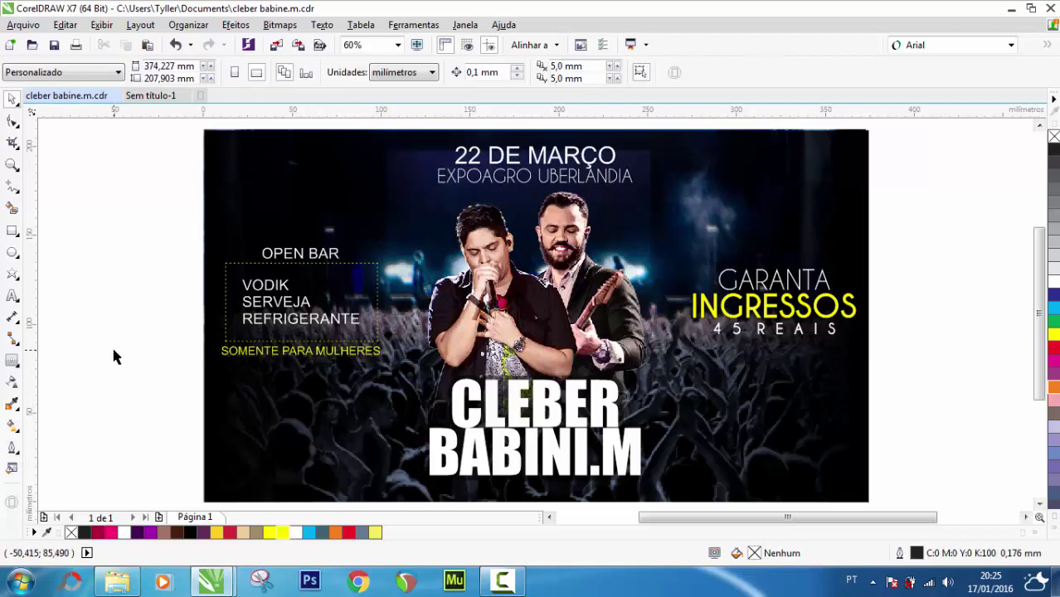
{"action": "left_click", "coordinate": [11, 165]}
{"action": "left_click", "coordinate": [417, 45]}
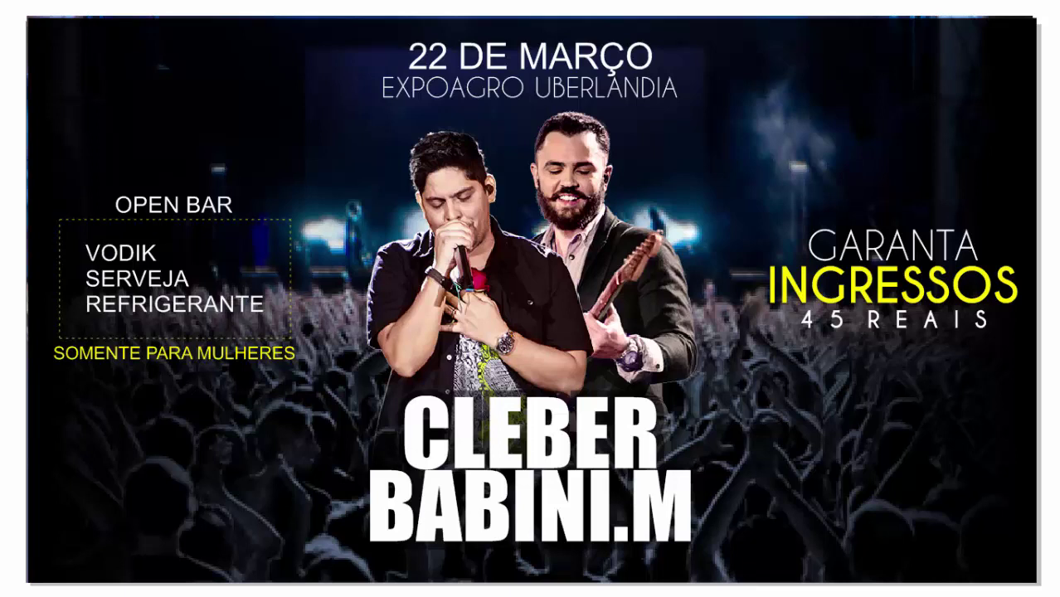
{"action": "key", "text": "Escape"}
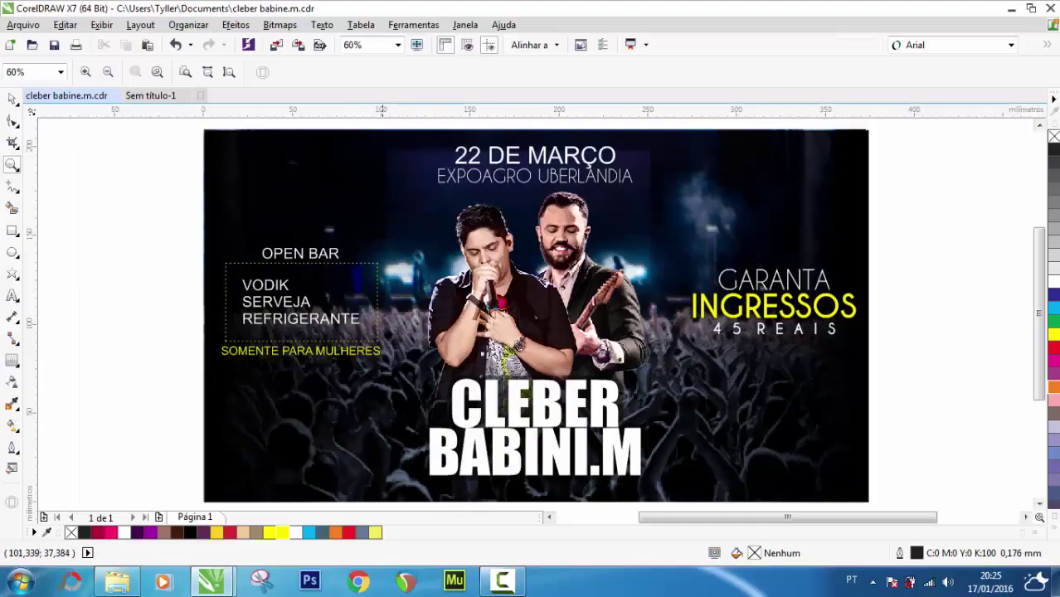
{"action": "left_click", "coordinate": [13, 100]}
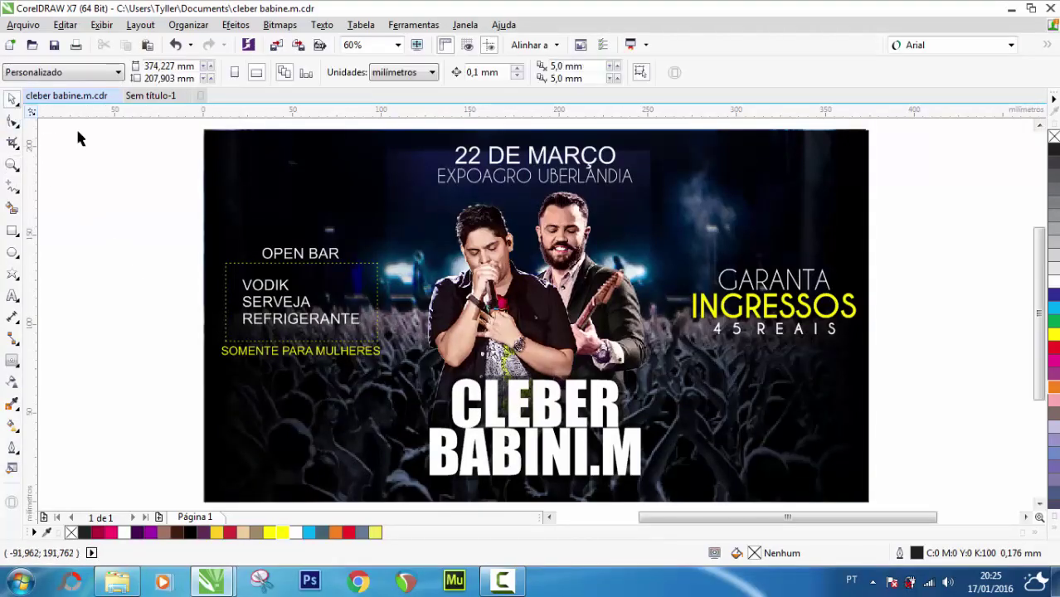
{"action": "scroll", "coordinate": [119, 154], "scroll_direction": "down", "scroll_amount": 2}
Drop a copy of all 17 flyer objects to the right of the original and zoom to show both
{"action": "left_click_drag", "start_coordinate": [146, 126], "coordinate": [556, 353]}
{"action": "left_click_drag", "start_coordinate": [406, 247], "coordinate": [780, 246]}
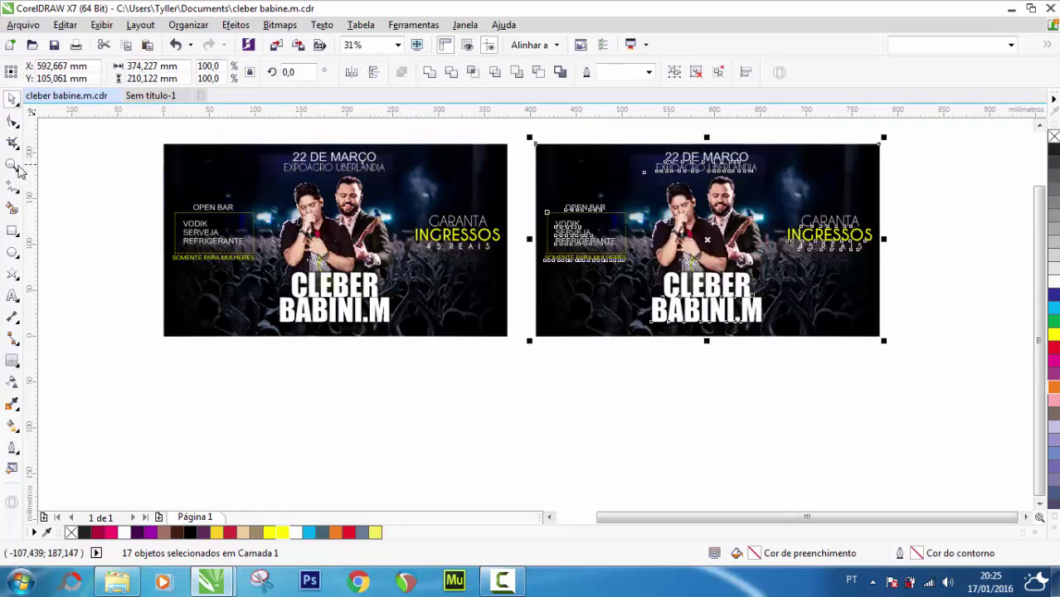
{"action": "double_click", "coordinate": [12, 164]}
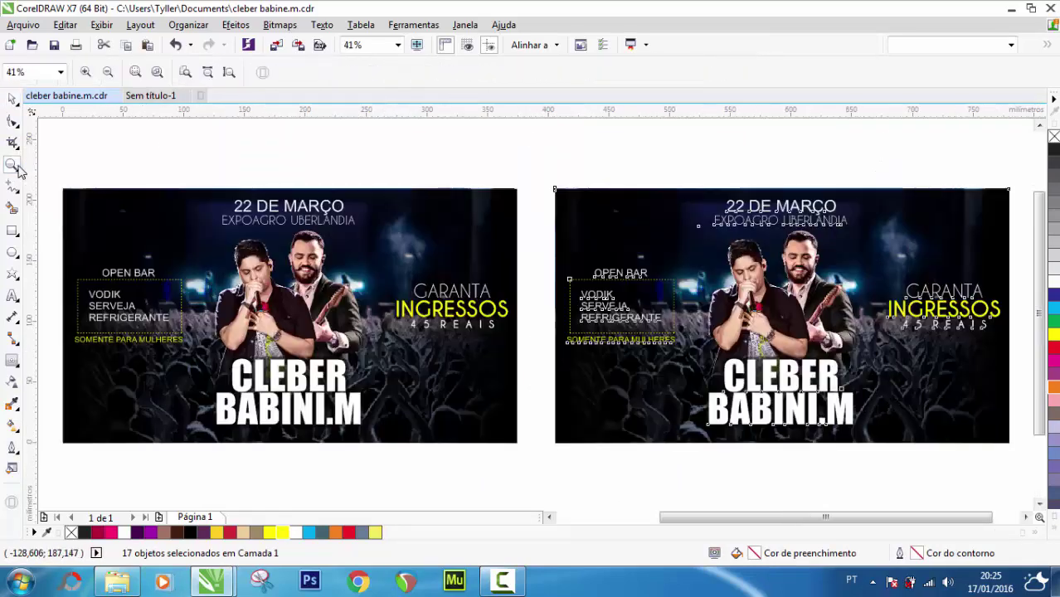
{"action": "left_click", "coordinate": [13, 99]}
{"action": "scroll", "coordinate": [969, 269], "scroll_direction": "up", "scroll_amount": 2}
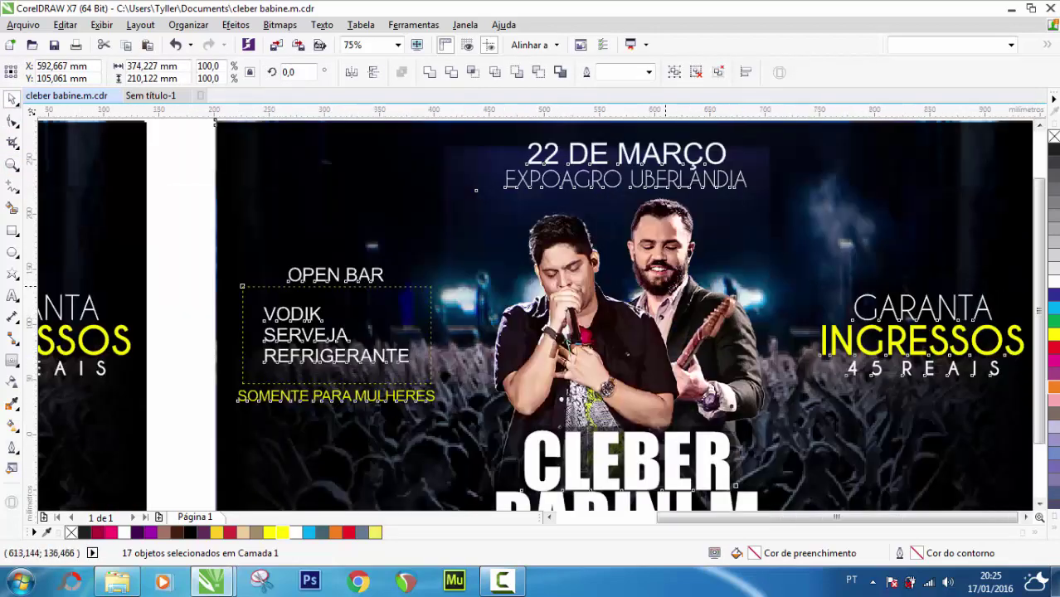
{"action": "scroll", "coordinate": [938, 263], "scroll_direction": "down", "scroll_amount": 3}
{"action": "left_click", "coordinate": [921, 262]}
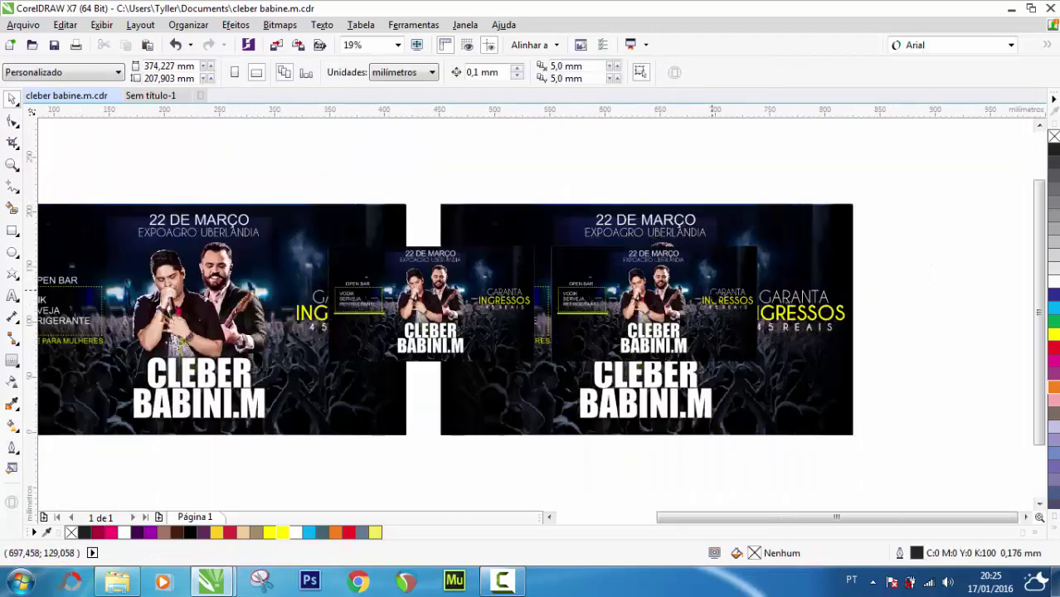
{"action": "scroll", "coordinate": [714, 298], "scroll_direction": "up", "scroll_amount": 2}
{"action": "scroll", "coordinate": [644, 299], "scroll_direction": "up", "scroll_amount": 2}
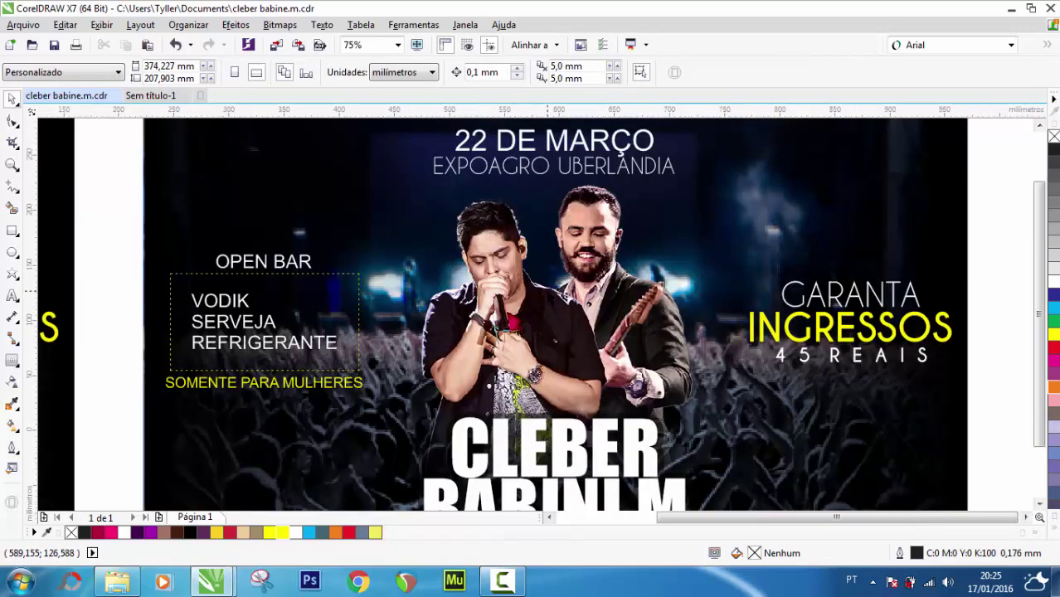
{"action": "scroll", "coordinate": [551, 296], "scroll_direction": "down", "scroll_amount": 2}
{"action": "left_click_drag", "start_coordinate": [661, 452], "coordinate": [467, 347]}
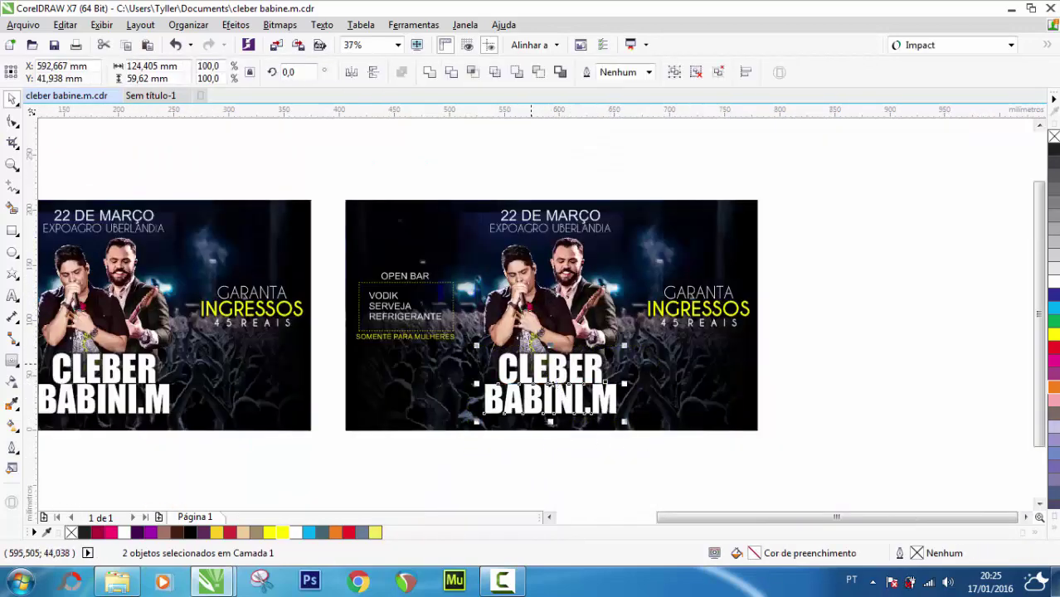
{"action": "left_click_drag", "start_coordinate": [327, 243], "coordinate": [461, 346]}
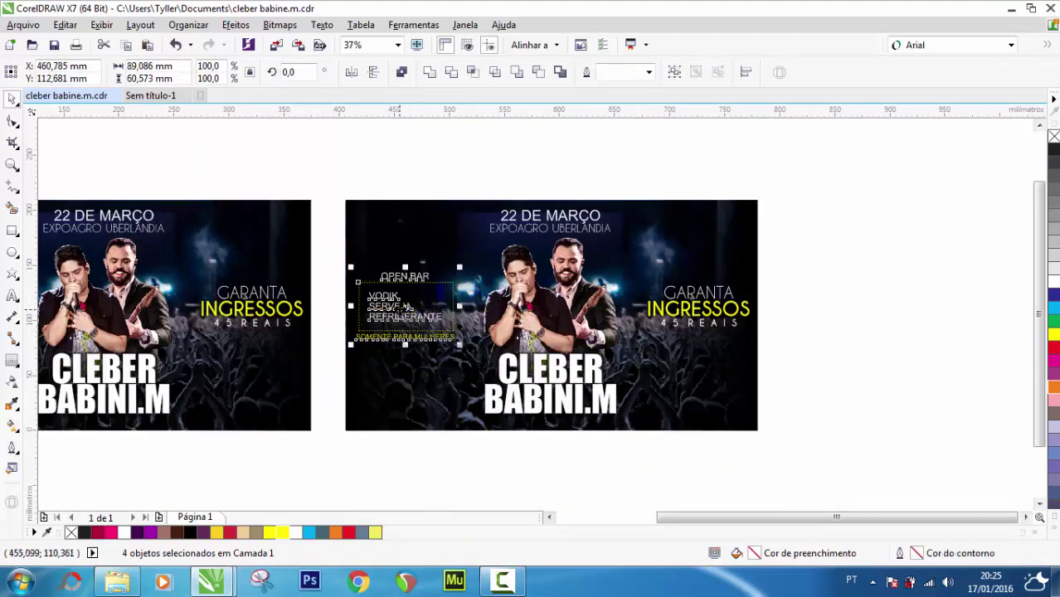
Move the four OPEN BAR text objects off the page and group them
{"action": "left_click_drag", "start_coordinate": [405, 307], "coordinate": [875, 306]}
{"action": "key", "text": "ctrl+g"}
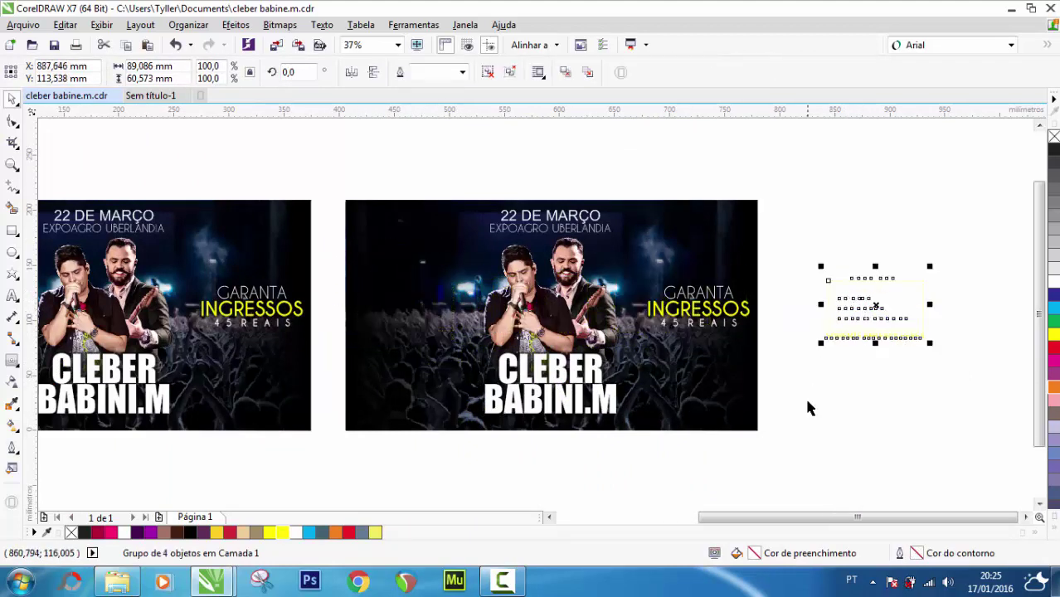
{"action": "left_click", "coordinate": [863, 424]}
{"action": "left_click_drag", "start_coordinate": [626, 458], "coordinate": [469, 342]}
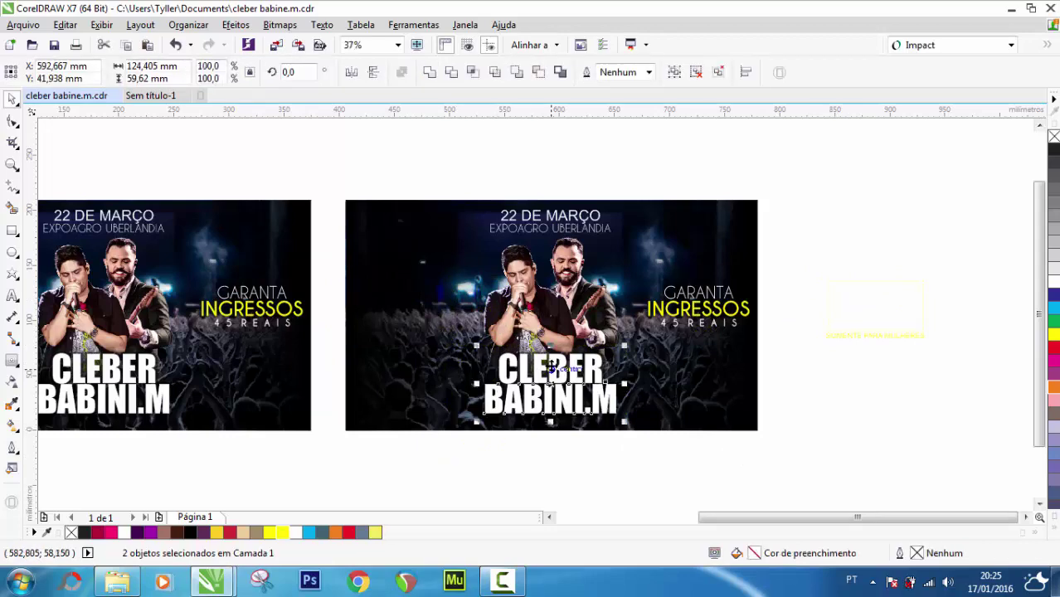
{"action": "left_click_drag", "start_coordinate": [550, 367], "coordinate": [438, 257]}
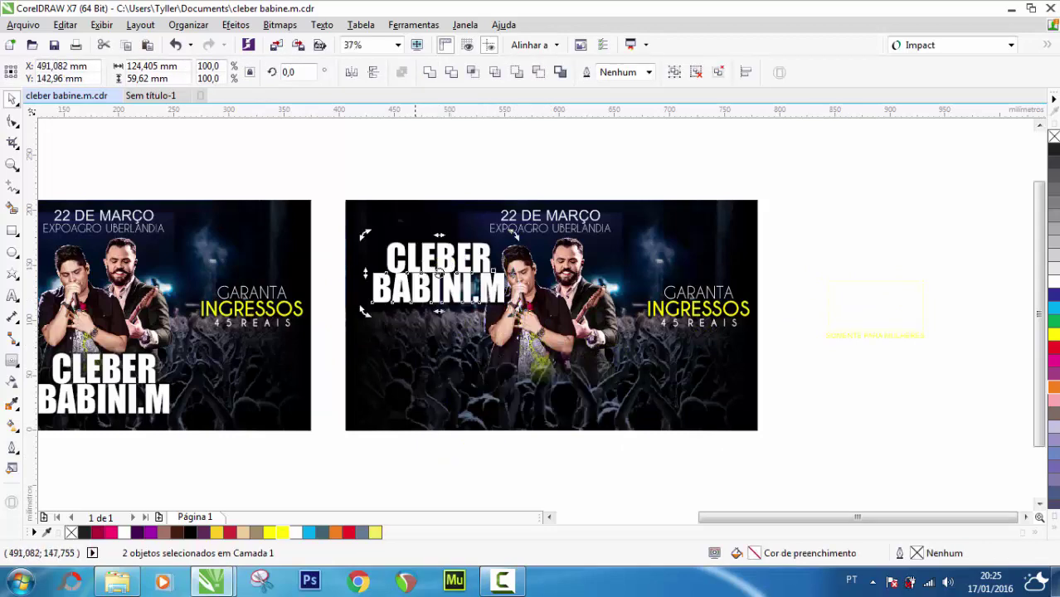
{"action": "left_click_drag", "start_coordinate": [365, 234], "coordinate": [357, 254]}
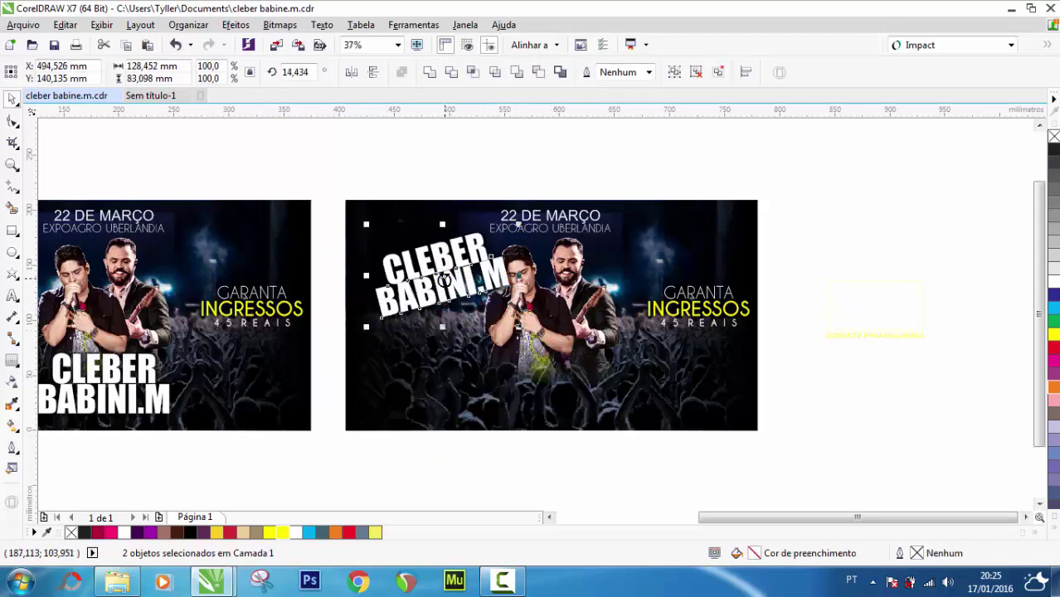
{"action": "left_click_drag", "start_coordinate": [467, 293], "coordinate": [454, 286]}
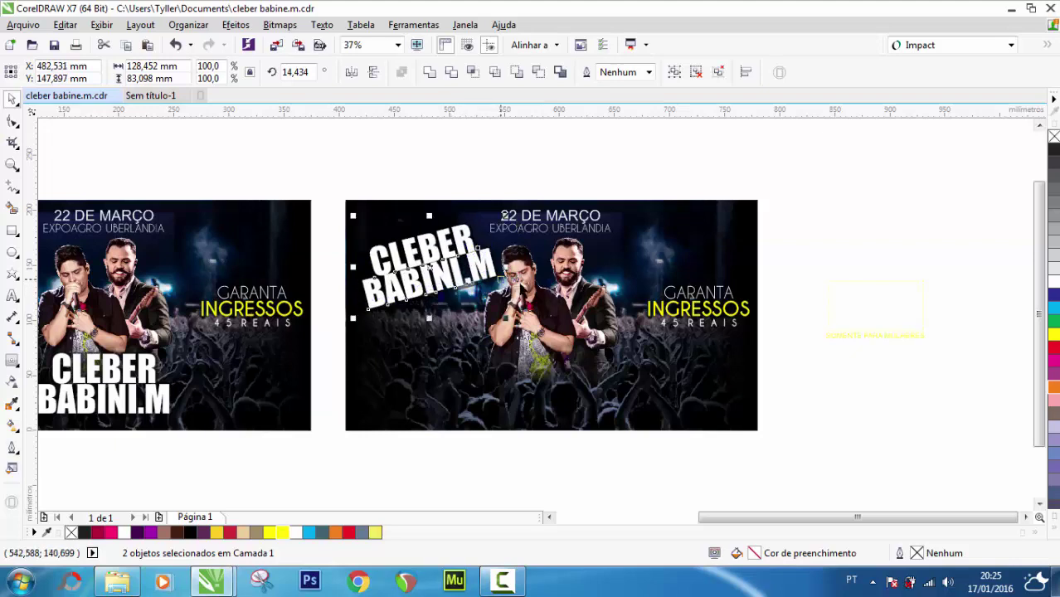
{"action": "left_click", "coordinate": [549, 170]}
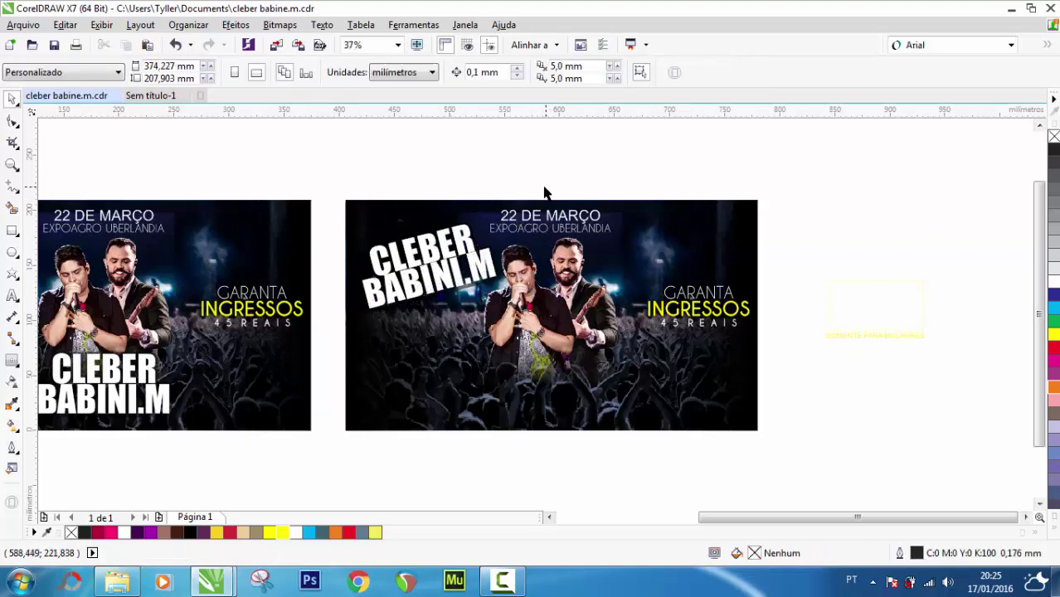
Try placements for the 22 DE MARÇO text and shift the GARANTA INGRESSOS block slightly left and down
{"action": "left_click_drag", "start_coordinate": [481, 172], "coordinate": [631, 241]}
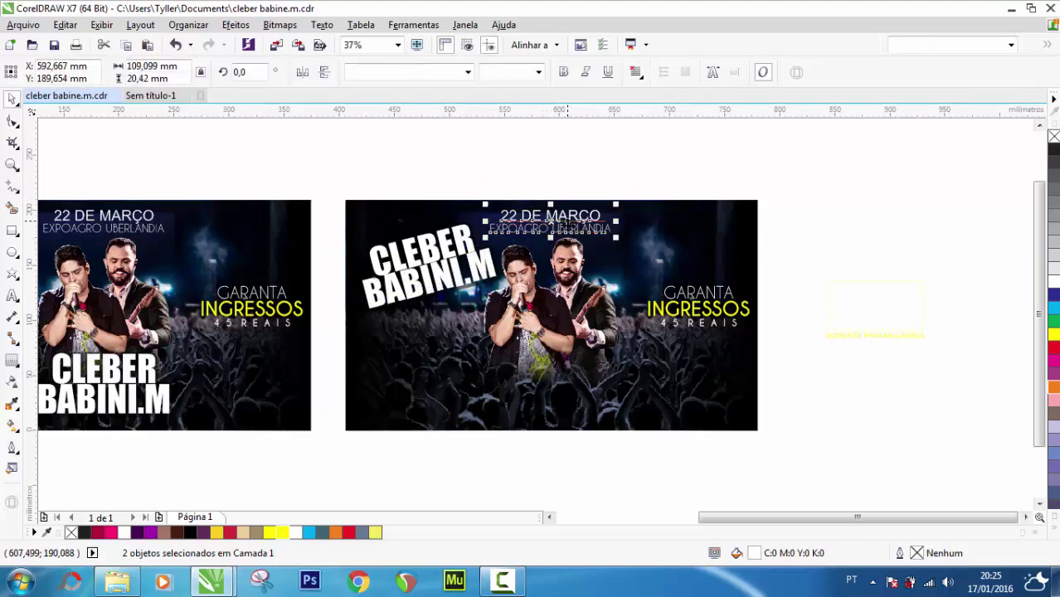
{"action": "left_click_drag", "start_coordinate": [567, 225], "coordinate": [655, 432]}
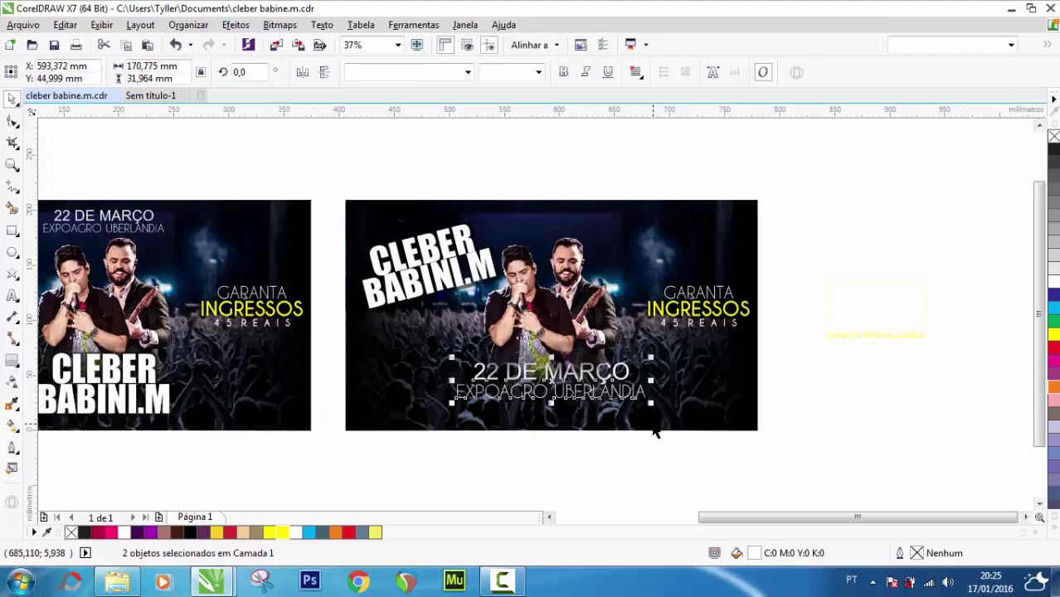
{"action": "left_click", "coordinate": [828, 345]}
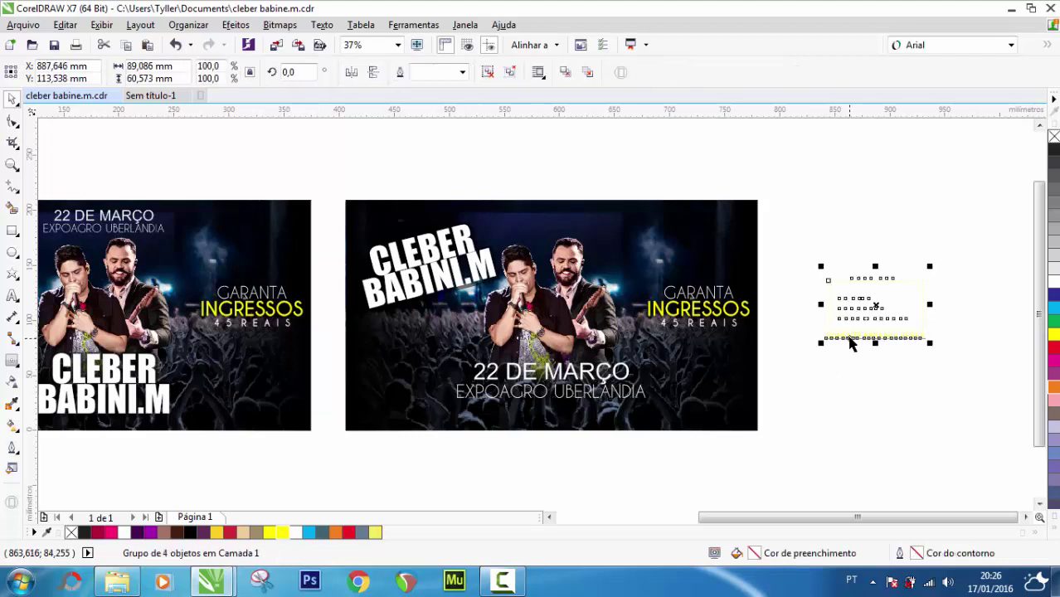
{"action": "key", "text": "ctrl+z"}
{"action": "key", "text": "ctrl+z"}
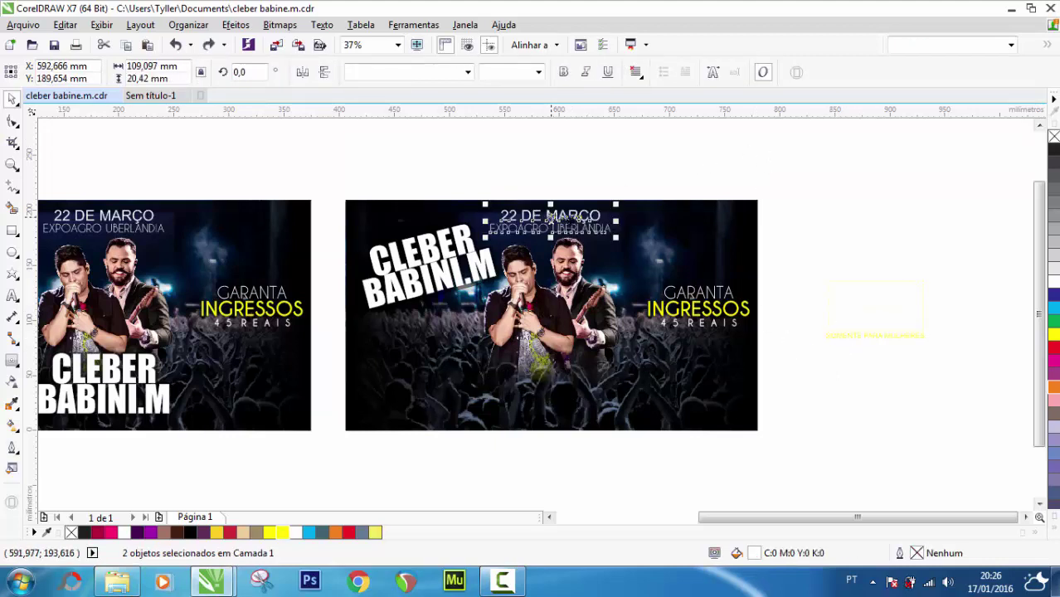
{"action": "left_click_drag", "start_coordinate": [552, 217], "coordinate": [674, 233]}
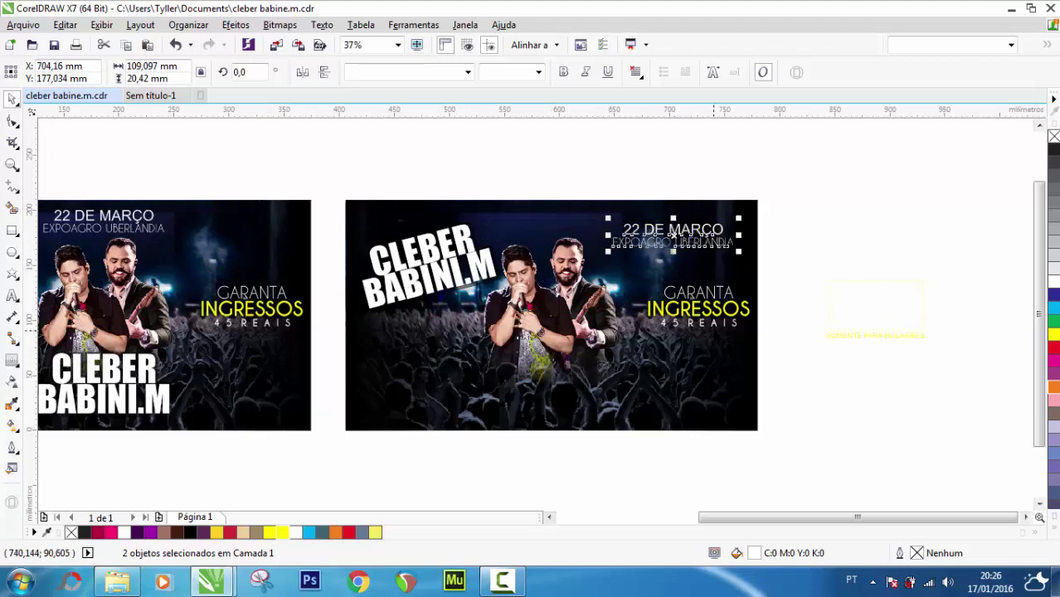
{"action": "left_click_drag", "start_coordinate": [781, 358], "coordinate": [638, 282]}
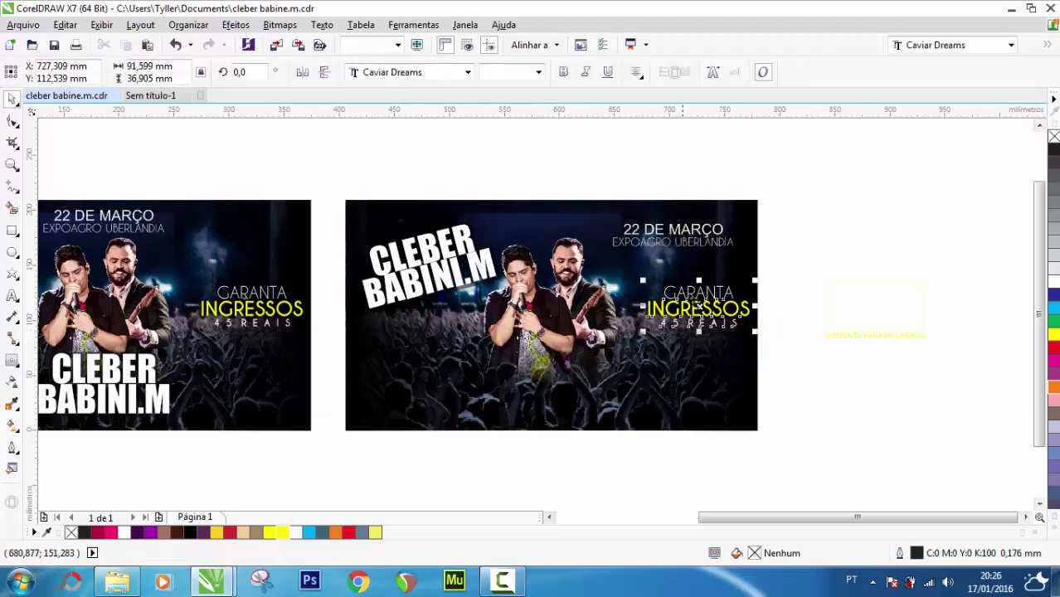
{"action": "left_click_drag", "start_coordinate": [698, 307], "coordinate": [686, 329]}
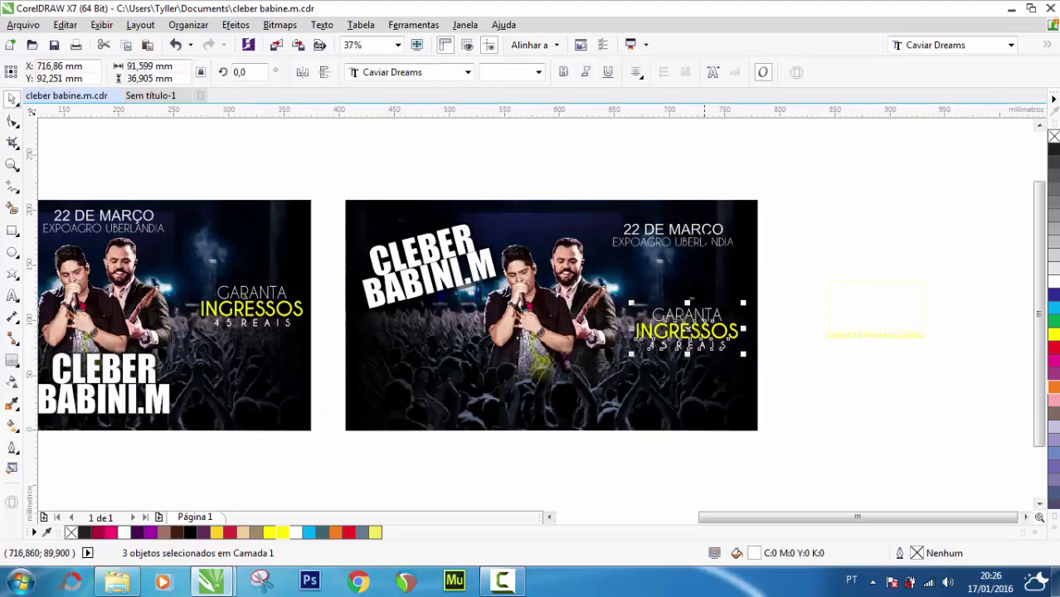
{"action": "left_click", "coordinate": [772, 184]}
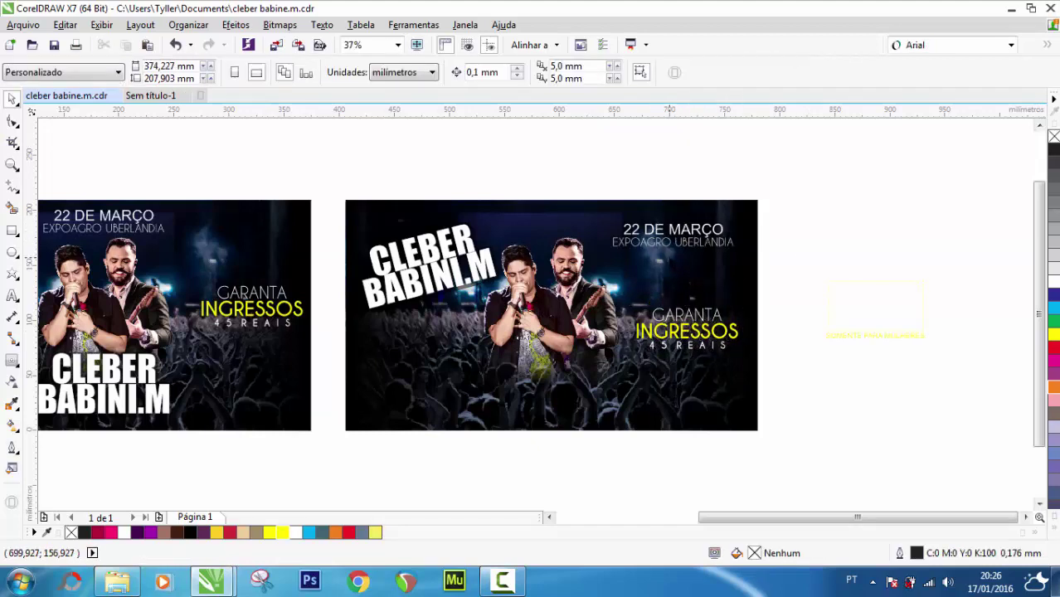
Group the 22 DE MARÇO and EXPOAGRO UBERLANDIA lines, and pull the OPEN BAR group toward the flyer
{"action": "left_click", "coordinate": [673, 235]}
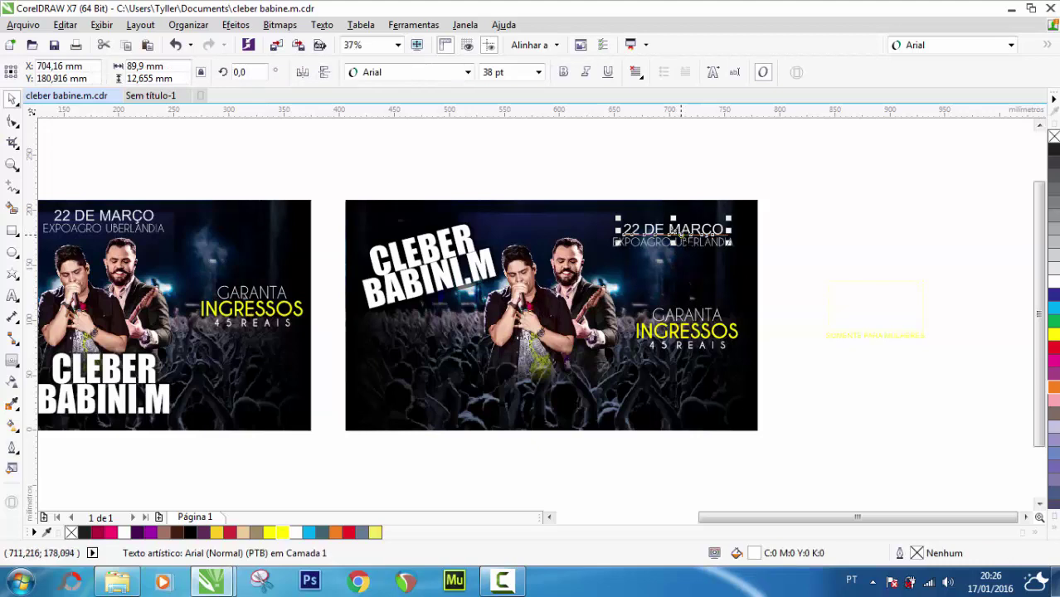
{"action": "left_click_drag", "start_coordinate": [802, 183], "coordinate": [444, 395]}
{"action": "key", "text": "ctrl+g"}
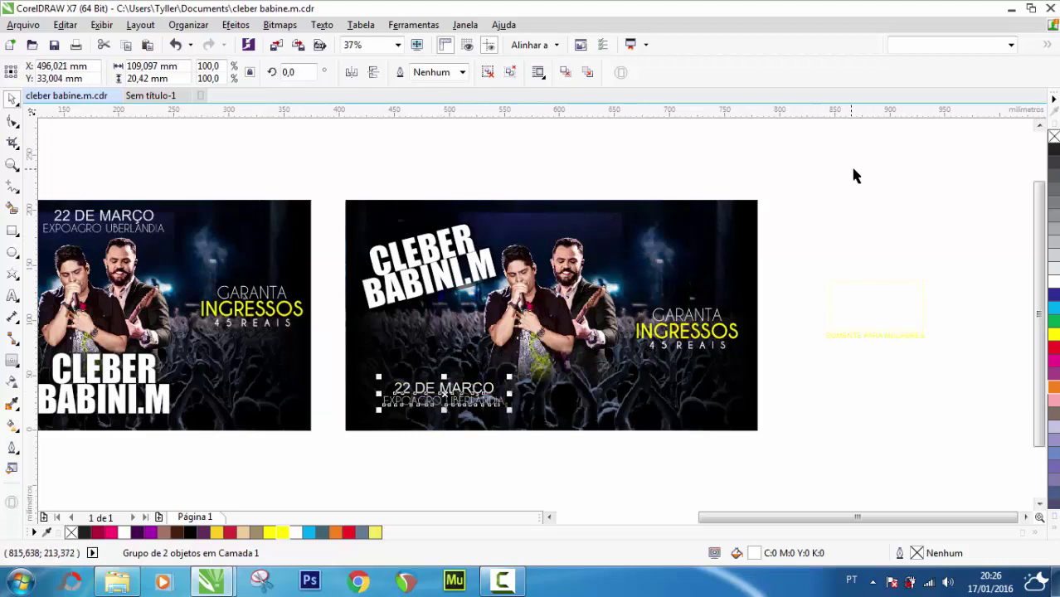
{"action": "left_click", "coordinate": [853, 170]}
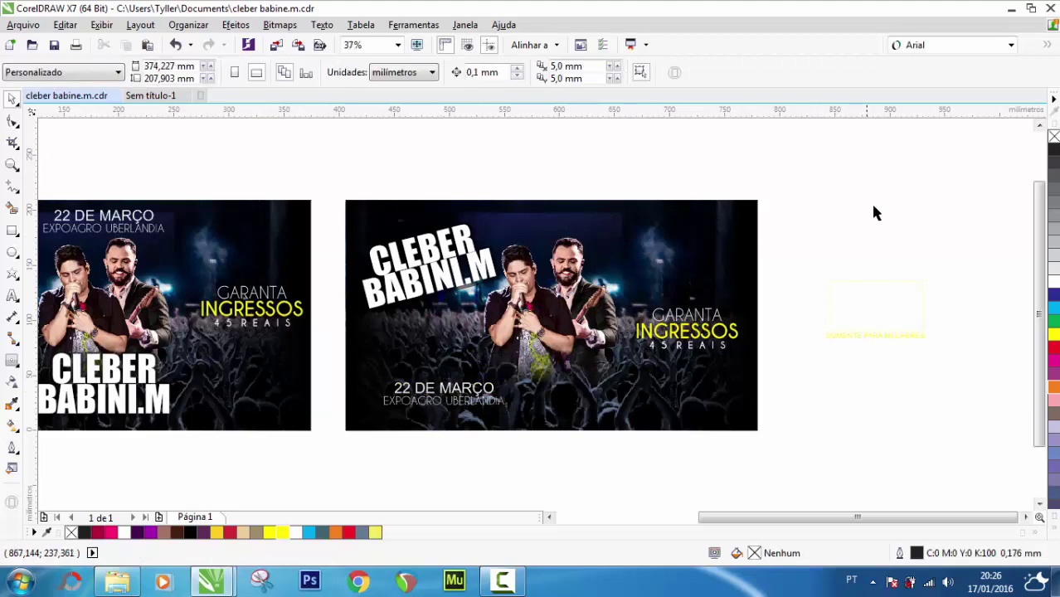
{"action": "left_click", "coordinate": [912, 336]}
{"action": "left_click_drag", "start_coordinate": [912, 336], "coordinate": [835, 395]}
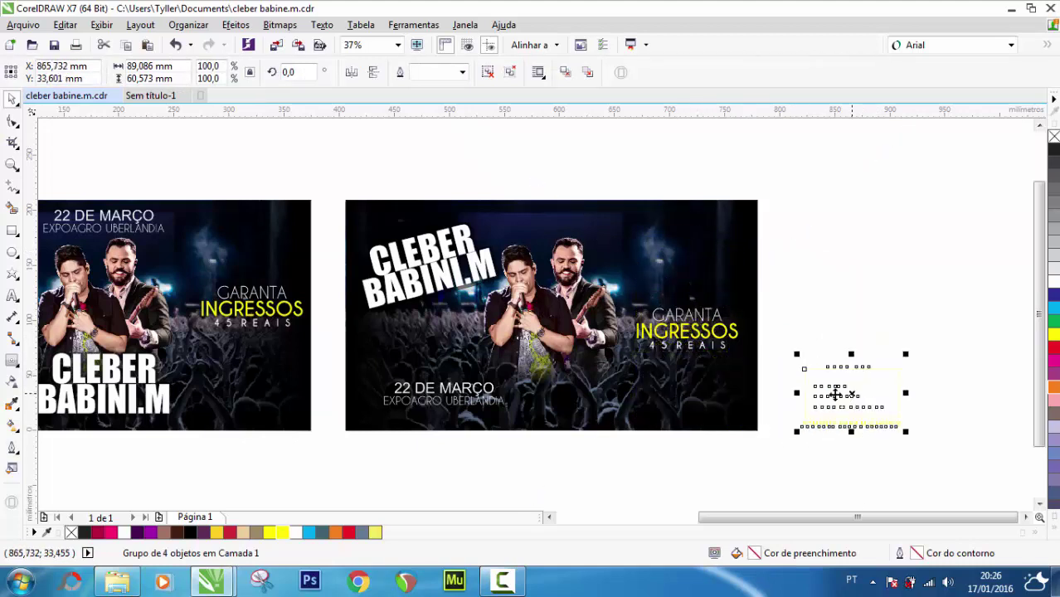
Group the three GARANTA INGRESSOS lines and move them to the copy's top right
{"action": "left_click", "coordinate": [697, 332]}
{"action": "left_click_drag", "start_coordinate": [785, 266], "coordinate": [636, 375]}
{"action": "key", "text": "ctrl+g"}
{"action": "left_click_drag", "start_coordinate": [685, 330], "coordinate": [688, 248]}
Place the OPEN BAR drinks group on the copy's lower right and fit both flyers in view
{"action": "left_click", "coordinate": [830, 389]}
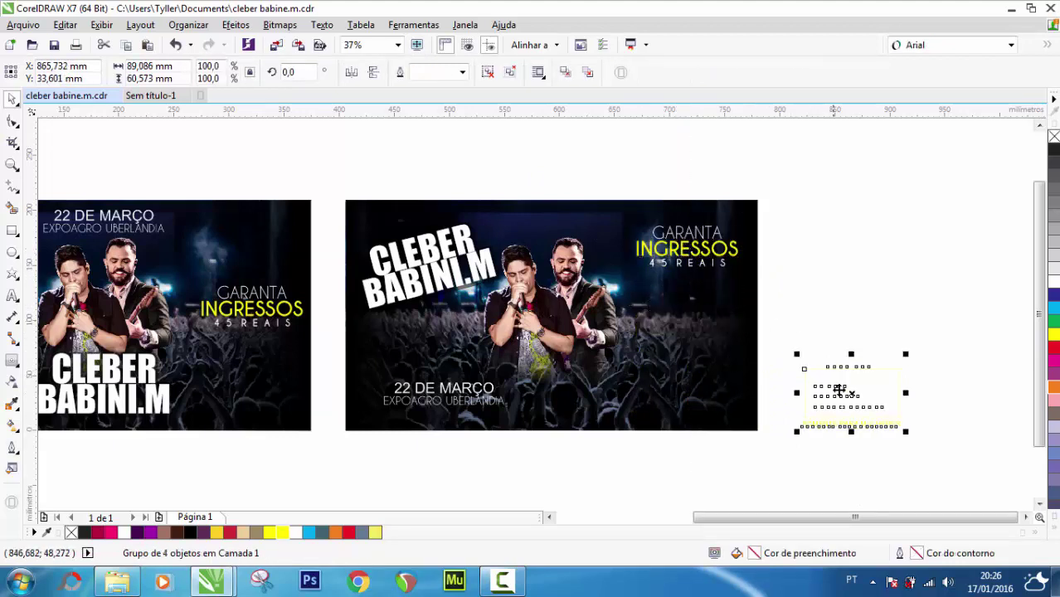
{"action": "left_click_drag", "start_coordinate": [833, 389], "coordinate": [672, 361]}
{"action": "left_click", "coordinate": [875, 347]}
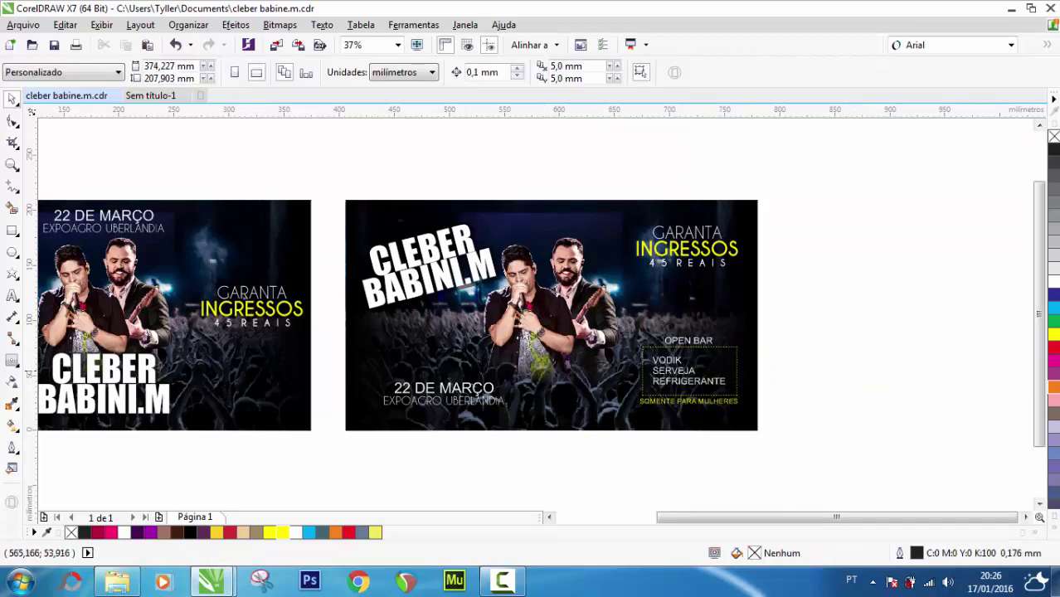
{"action": "double_click", "coordinate": [13, 165]}
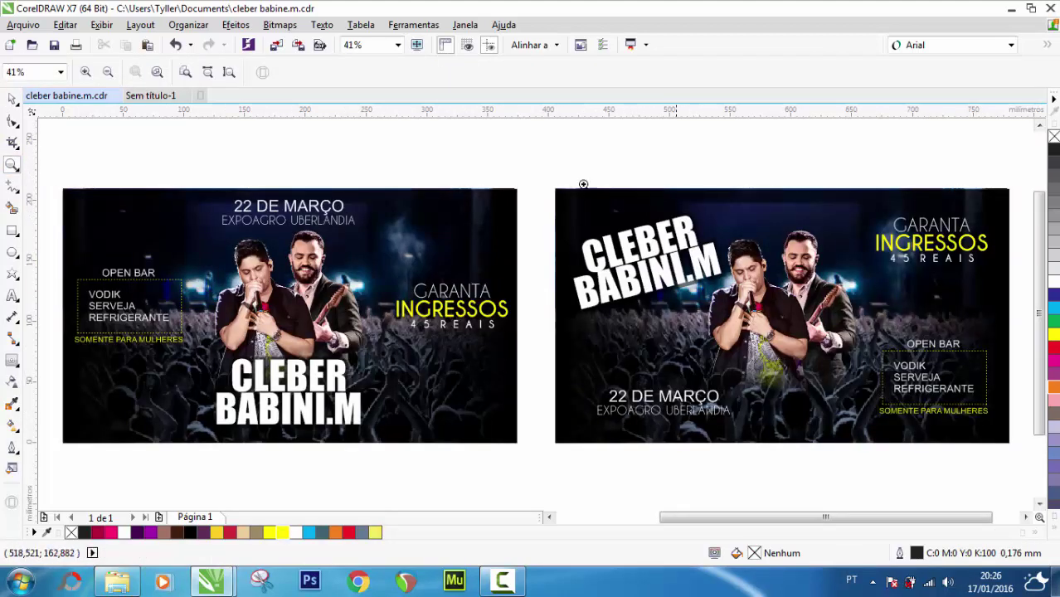
{"action": "left_click", "coordinate": [417, 44]}
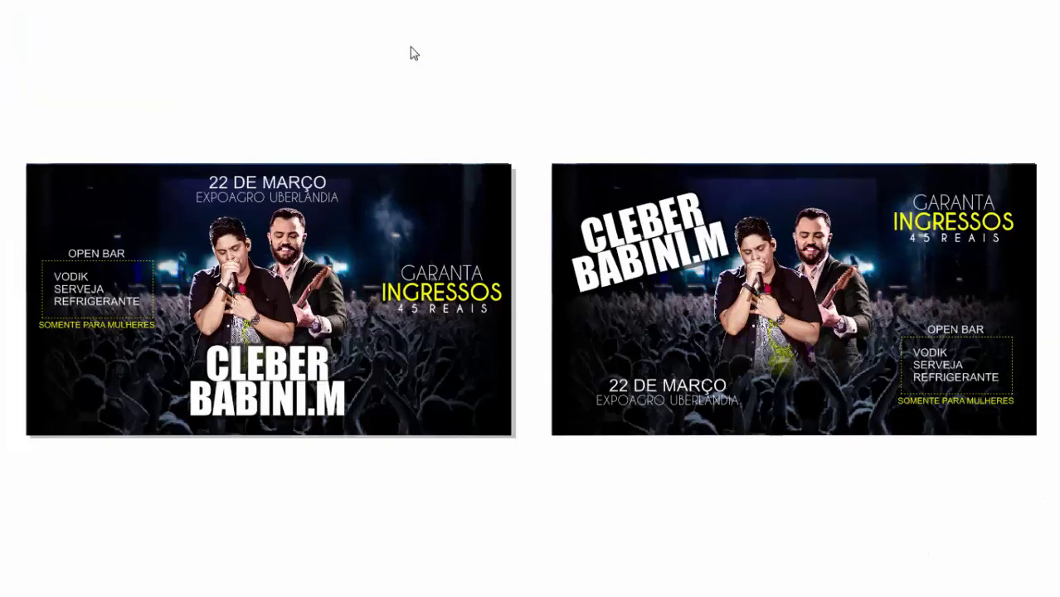
{"action": "key", "text": "Escape"}
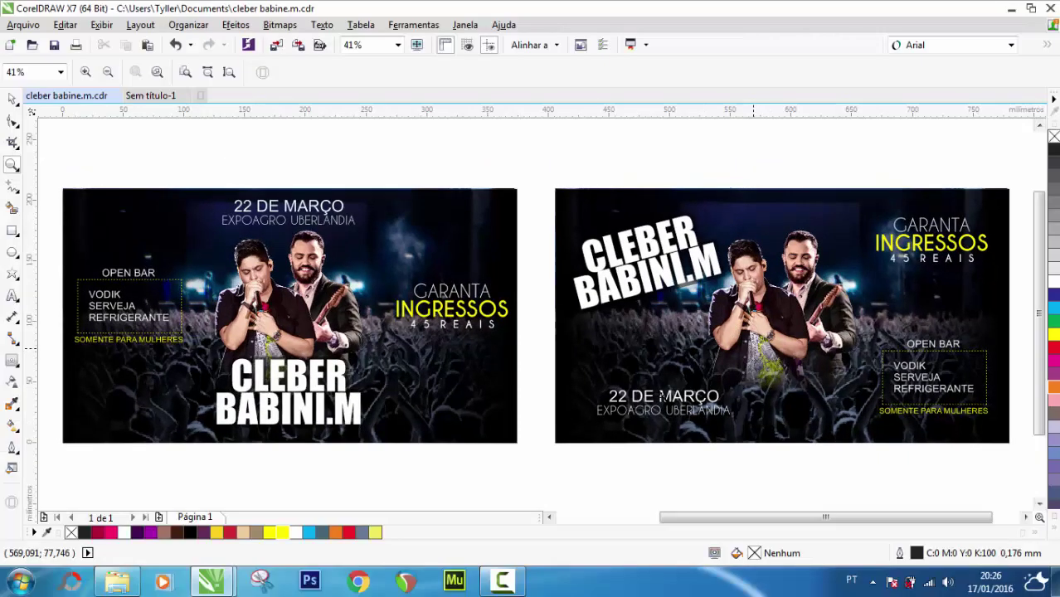
{"action": "left_click", "coordinate": [639, 262]}
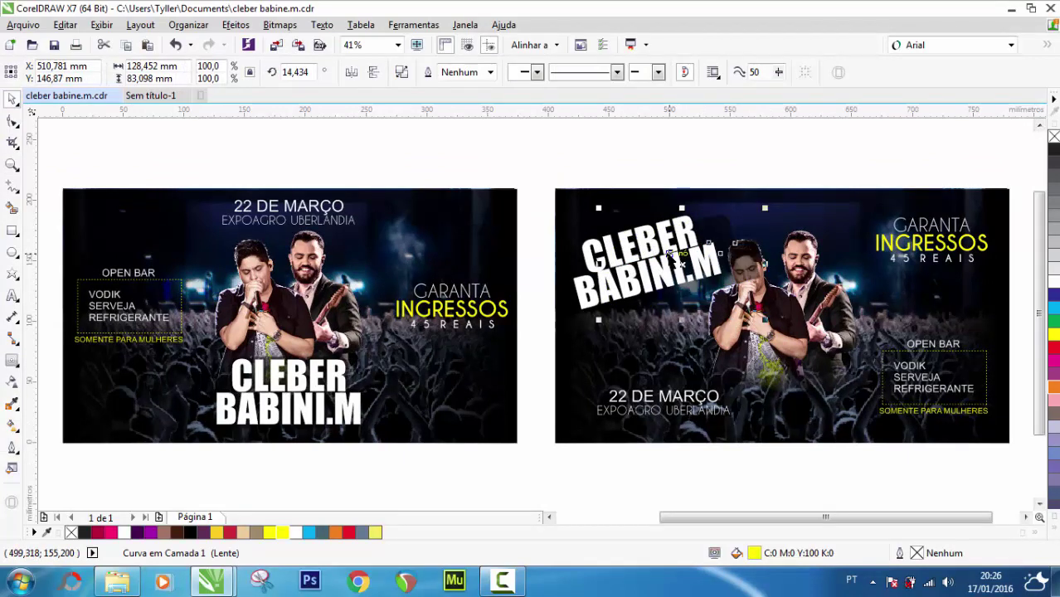
{"action": "left_click_drag", "start_coordinate": [671, 257], "coordinate": [637, 256]}
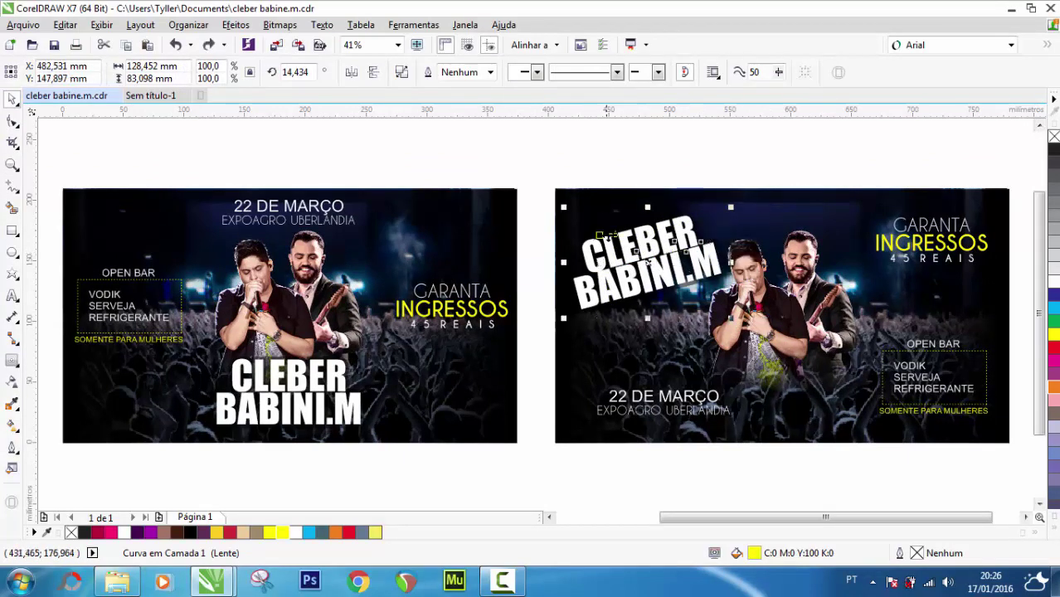
{"action": "key", "text": "Escape"}
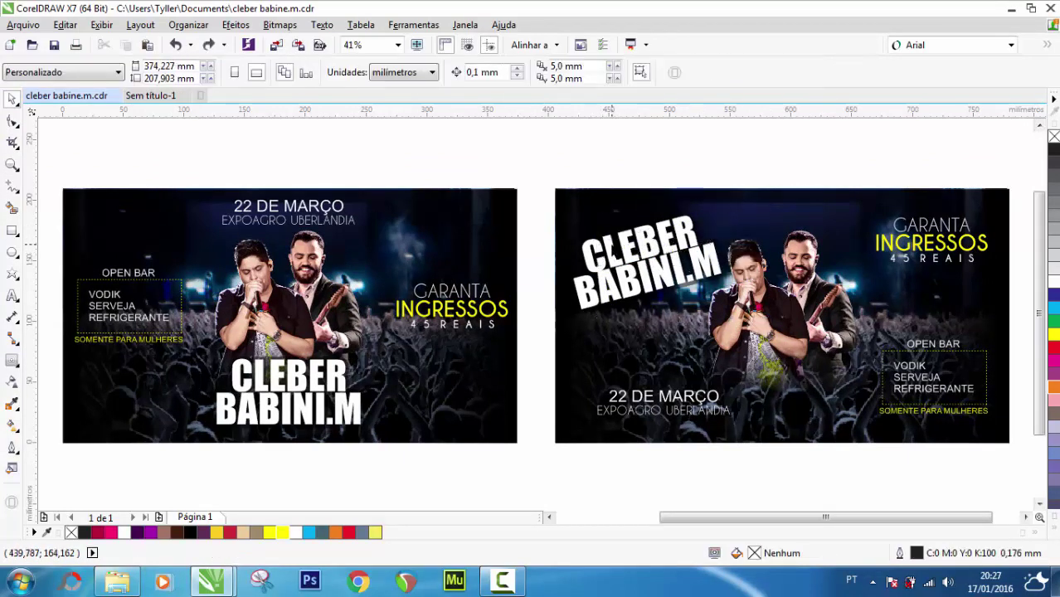
Reselect the title with the object behind it and nudge it right, then slightly left and down
{"action": "left_click", "coordinate": [596, 249]}
{"action": "left_click", "coordinate": [535, 178]}
{"action": "left_click_drag", "start_coordinate": [535, 166], "coordinate": [741, 336]}
{"action": "left_click_drag", "start_coordinate": [661, 270], "coordinate": [691, 272]}
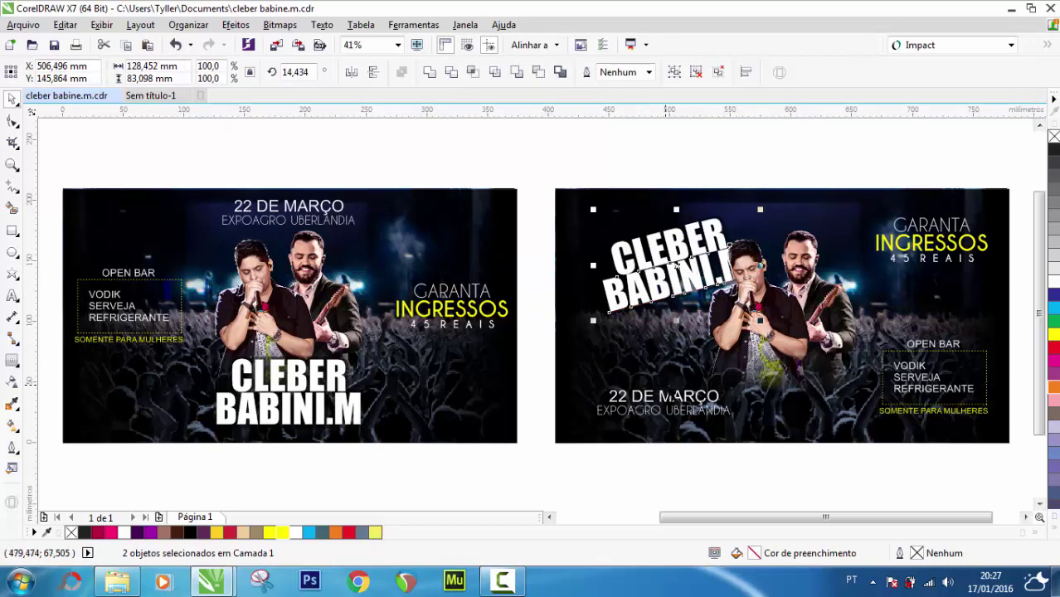
{"action": "left_click_drag", "start_coordinate": [668, 278], "coordinate": [654, 281]}
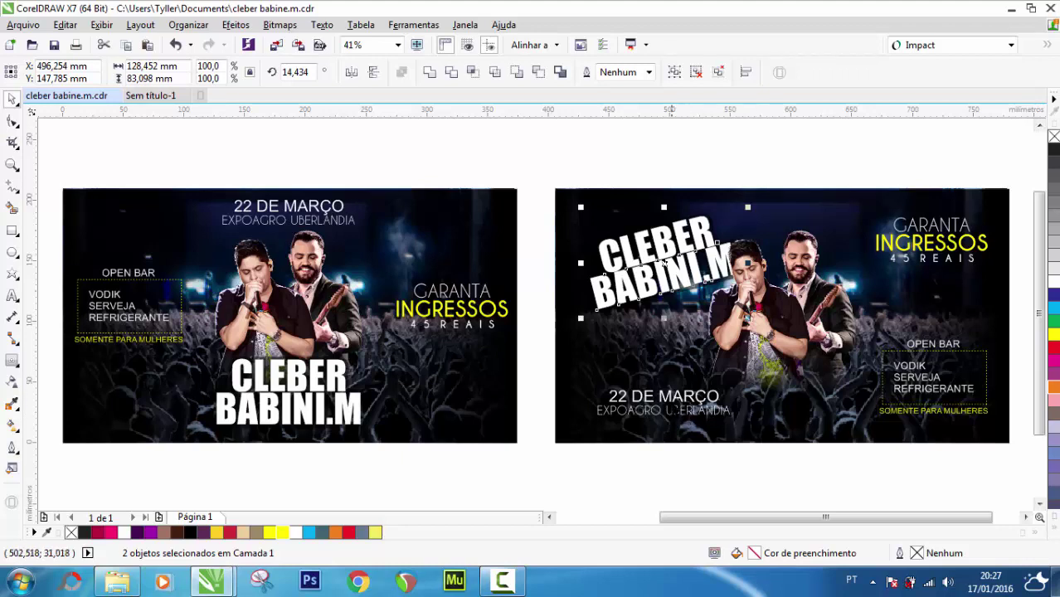
{"action": "left_click", "coordinate": [663, 402]}
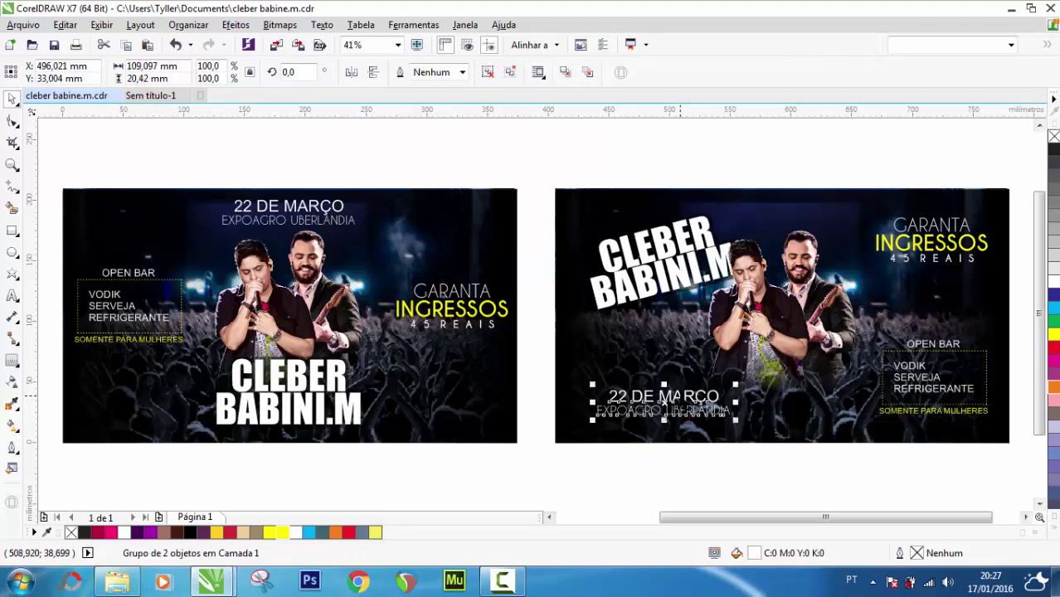
{"action": "left_click", "coordinate": [545, 371]}
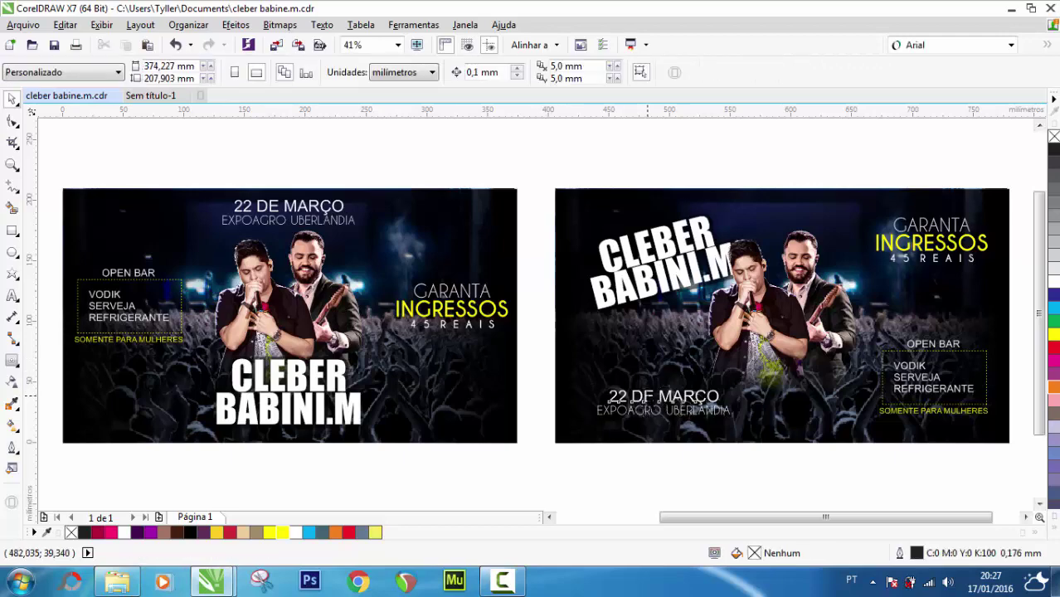
Set 22 DE MARÇO in Impact and enlarge it to about 64.223 pt
{"action": "left_click", "coordinate": [655, 398]}
{"action": "left_click", "coordinate": [1011, 45]}
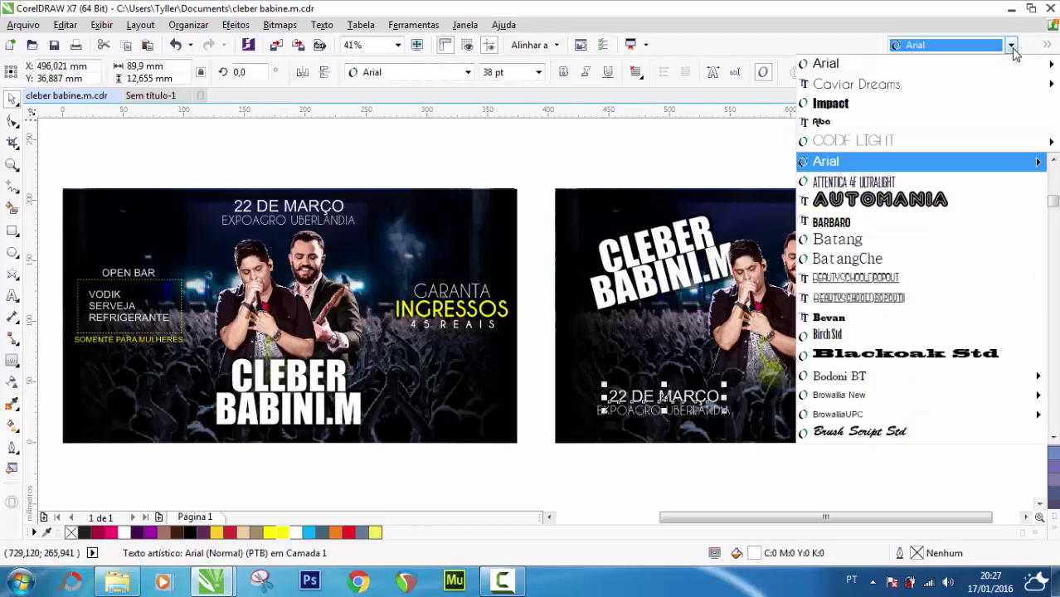
{"action": "left_click", "coordinate": [958, 106]}
{"action": "left_click_drag", "start_coordinate": [706, 384], "coordinate": [767, 350]}
{"action": "scroll", "coordinate": [734, 376], "scroll_direction": "down", "scroll_amount": 2}
{"action": "scroll", "coordinate": [734, 376], "scroll_direction": "up", "scroll_amount": 2}
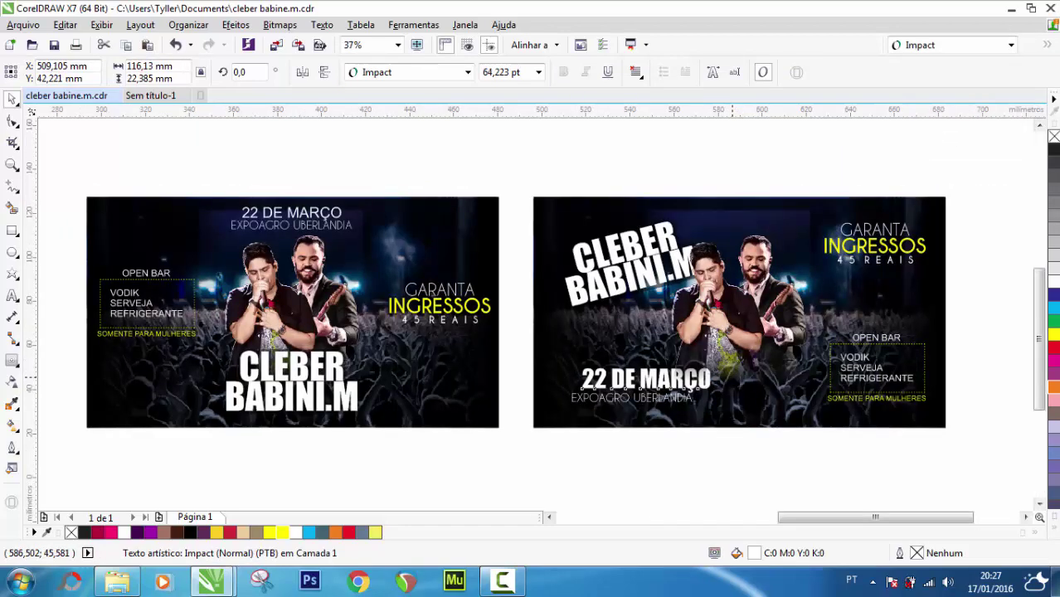
{"action": "scroll", "coordinate": [734, 376], "scroll_direction": "up", "scroll_amount": 2}
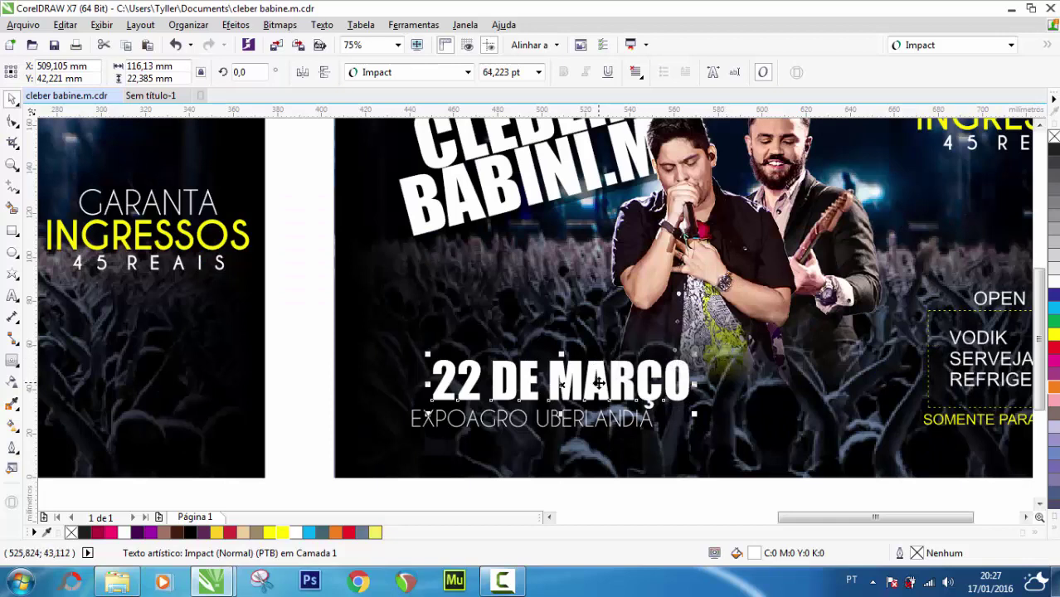
Shift 22 DE MARÇO right and centre EXPOAGRO UBERLANDIA beneath it
{"action": "left_click_drag", "start_coordinate": [597, 383], "coordinate": [790, 387]}
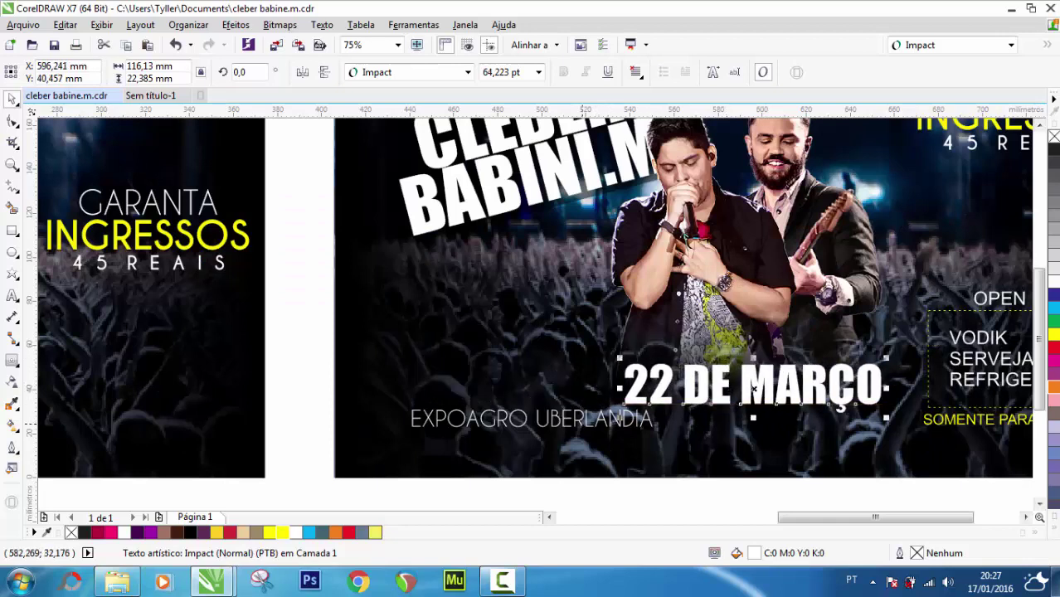
{"action": "left_click_drag", "start_coordinate": [581, 423], "coordinate": [801, 422]}
{"action": "scroll", "coordinate": [800, 422], "scroll_direction": "down", "scroll_amount": 1}
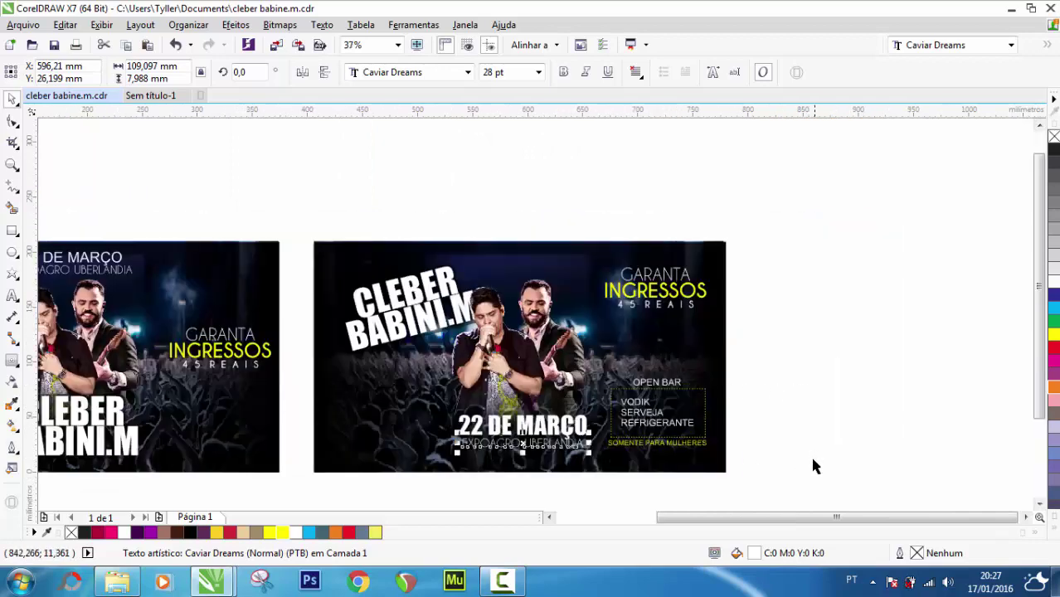
Scale the OPEN BAR drinks block down to about 75.8 × 51.5 mm and nudge it right
{"action": "left_click_drag", "start_coordinate": [813, 466], "coordinate": [599, 343]}
{"action": "scroll", "coordinate": [668, 421], "scroll_direction": "up", "scroll_amount": 1}
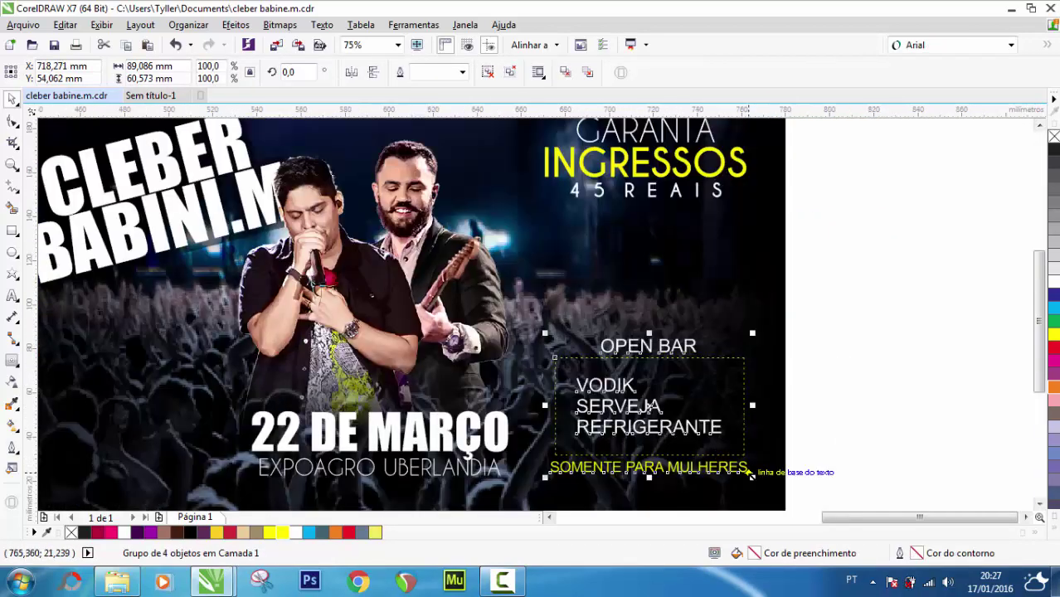
{"action": "left_click_drag", "start_coordinate": [752, 478], "coordinate": [738, 467]}
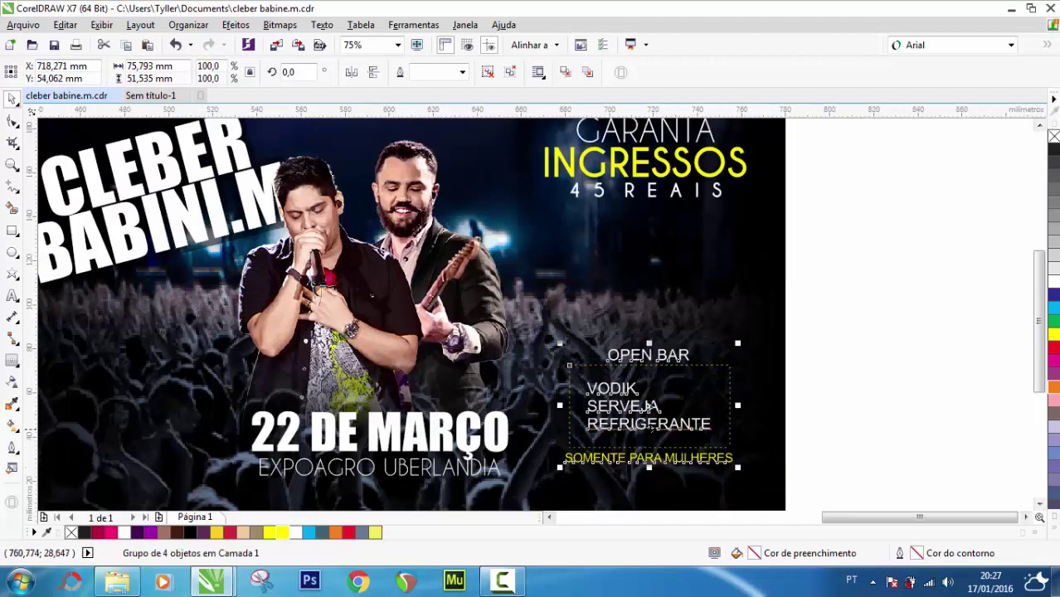
{"action": "left_click_drag", "start_coordinate": [649, 406], "coordinate": [658, 407]}
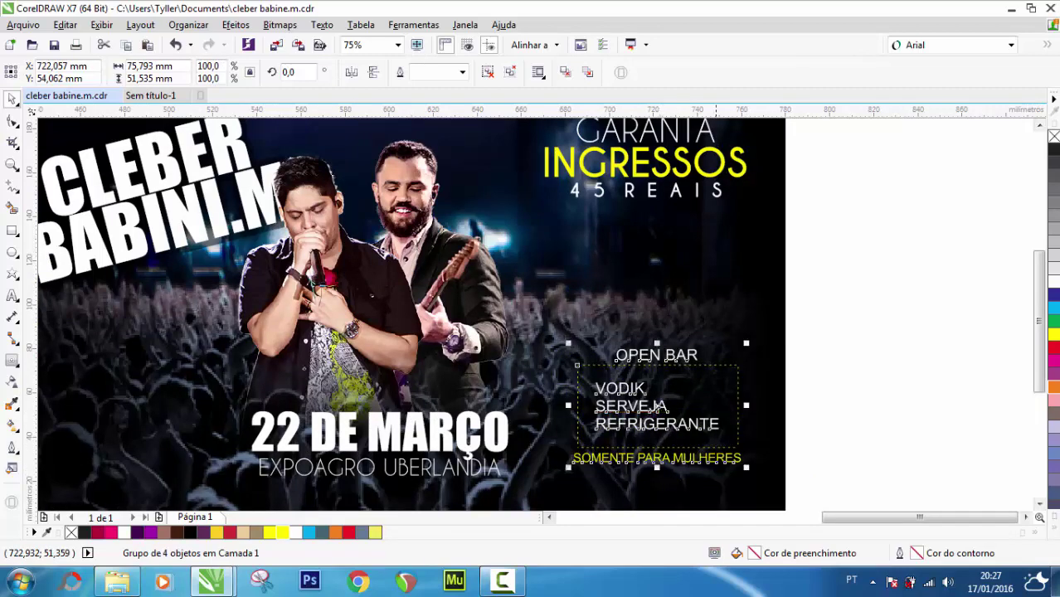
{"action": "left_click", "coordinate": [869, 245]}
Delete all objects of the first flyer and zoom to the remaining one
{"action": "scroll", "coordinate": [815, 311], "scroll_direction": "down", "scroll_amount": 1}
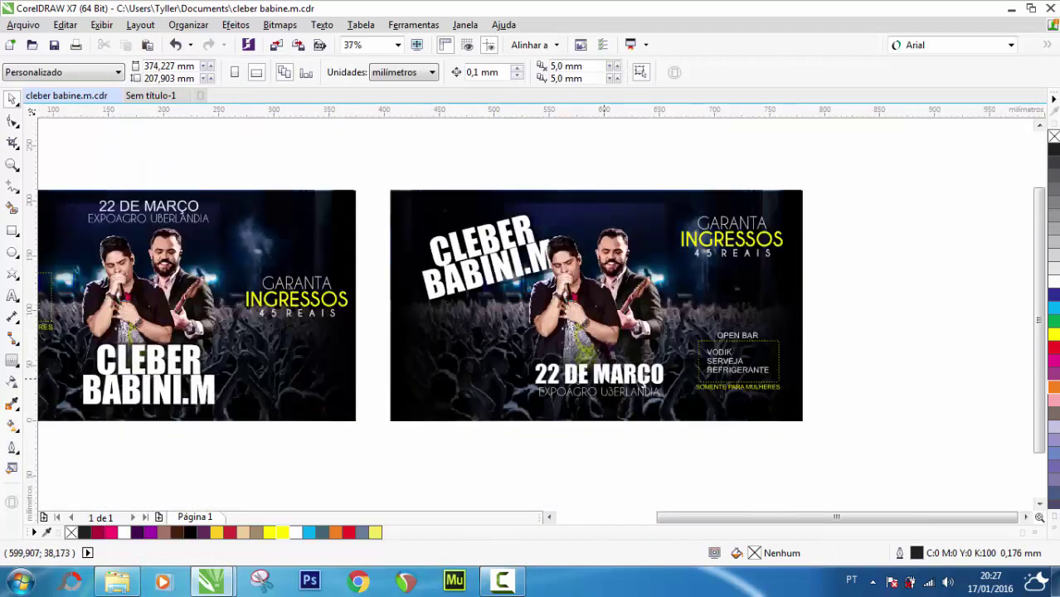
{"action": "scroll", "coordinate": [476, 340], "scroll_direction": "down", "scroll_amount": 3}
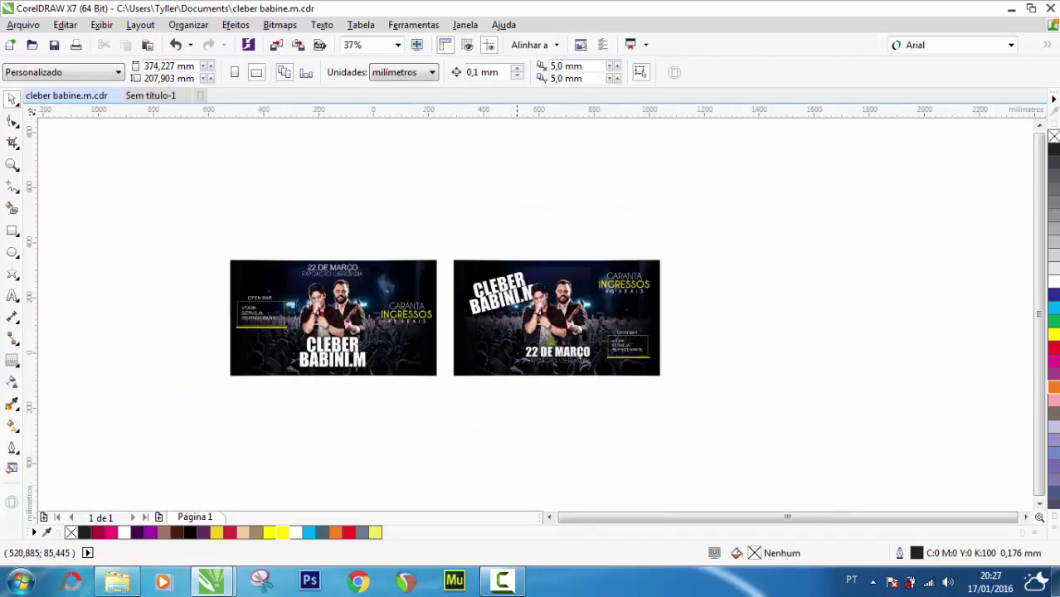
{"action": "left_click_drag", "start_coordinate": [343, 258], "coordinate": [478, 394]}
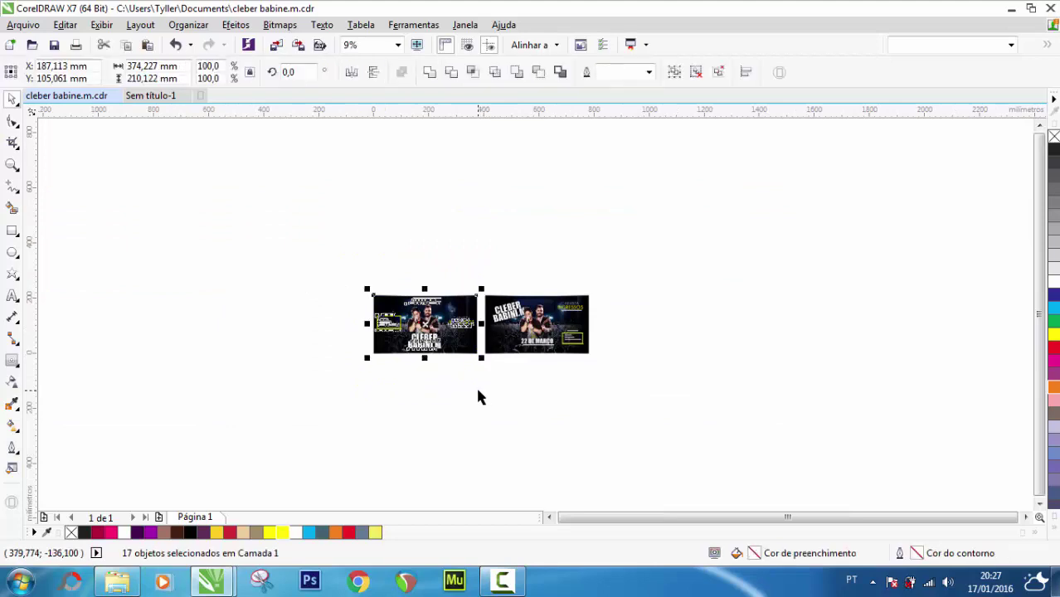
{"action": "key", "text": "Delete"}
{"action": "double_click", "coordinate": [14, 166]}
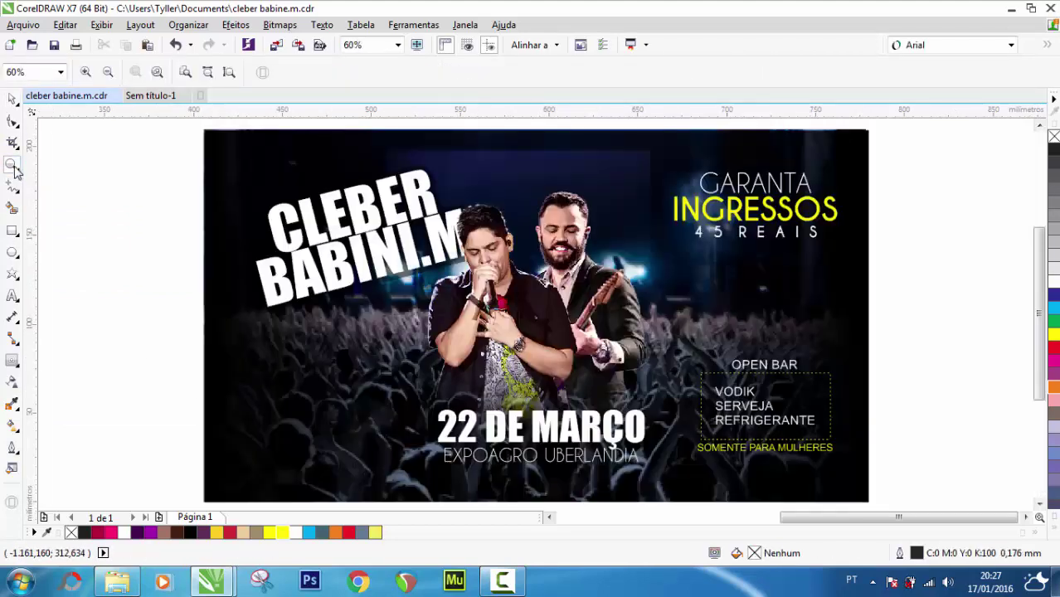